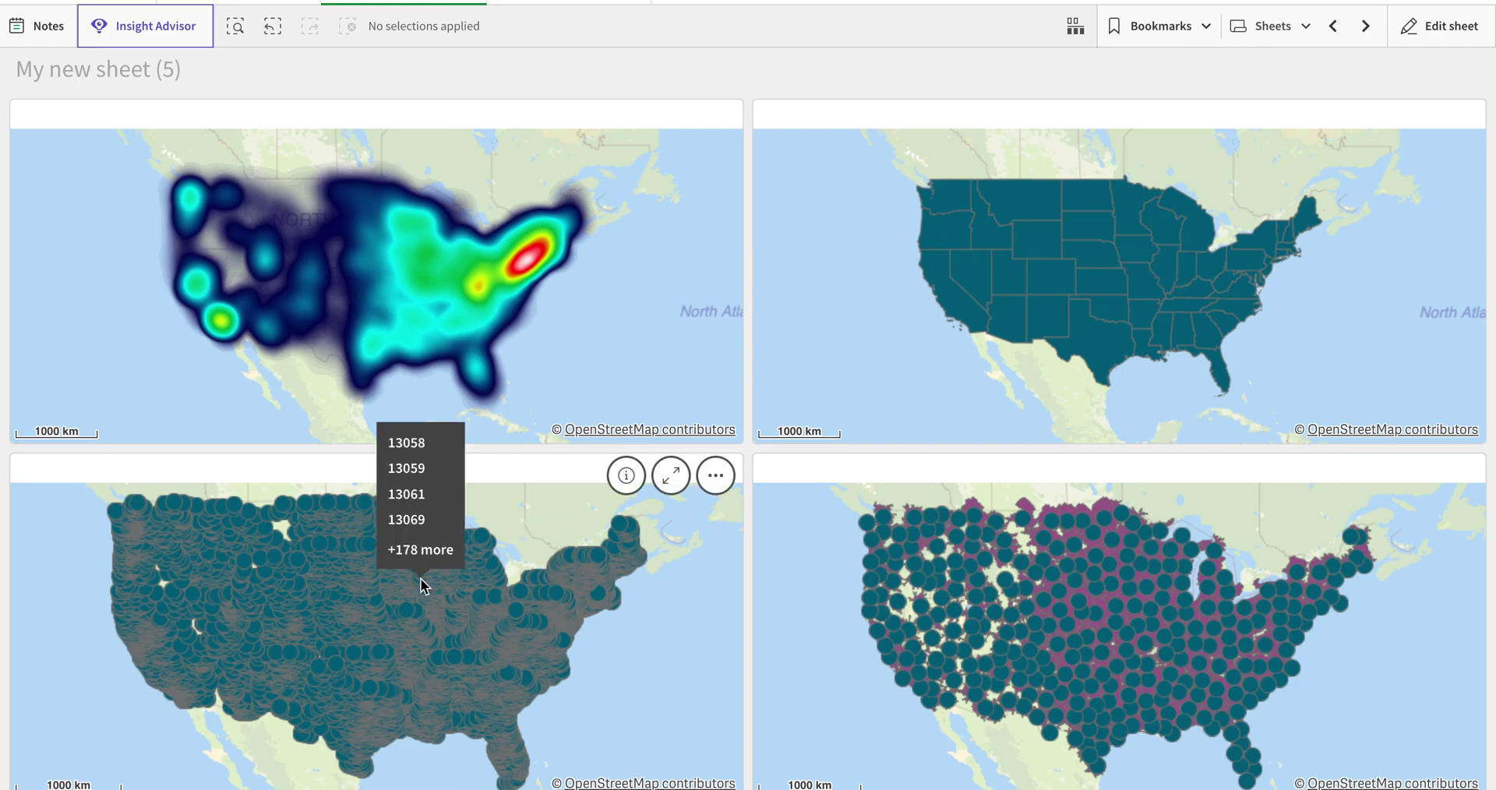
Step: Zoom into the lower maps and pick a cluster point on the bottom-right map
scroll(420, 578, "up", 3)
scroll(1029, 572, "up", 3)
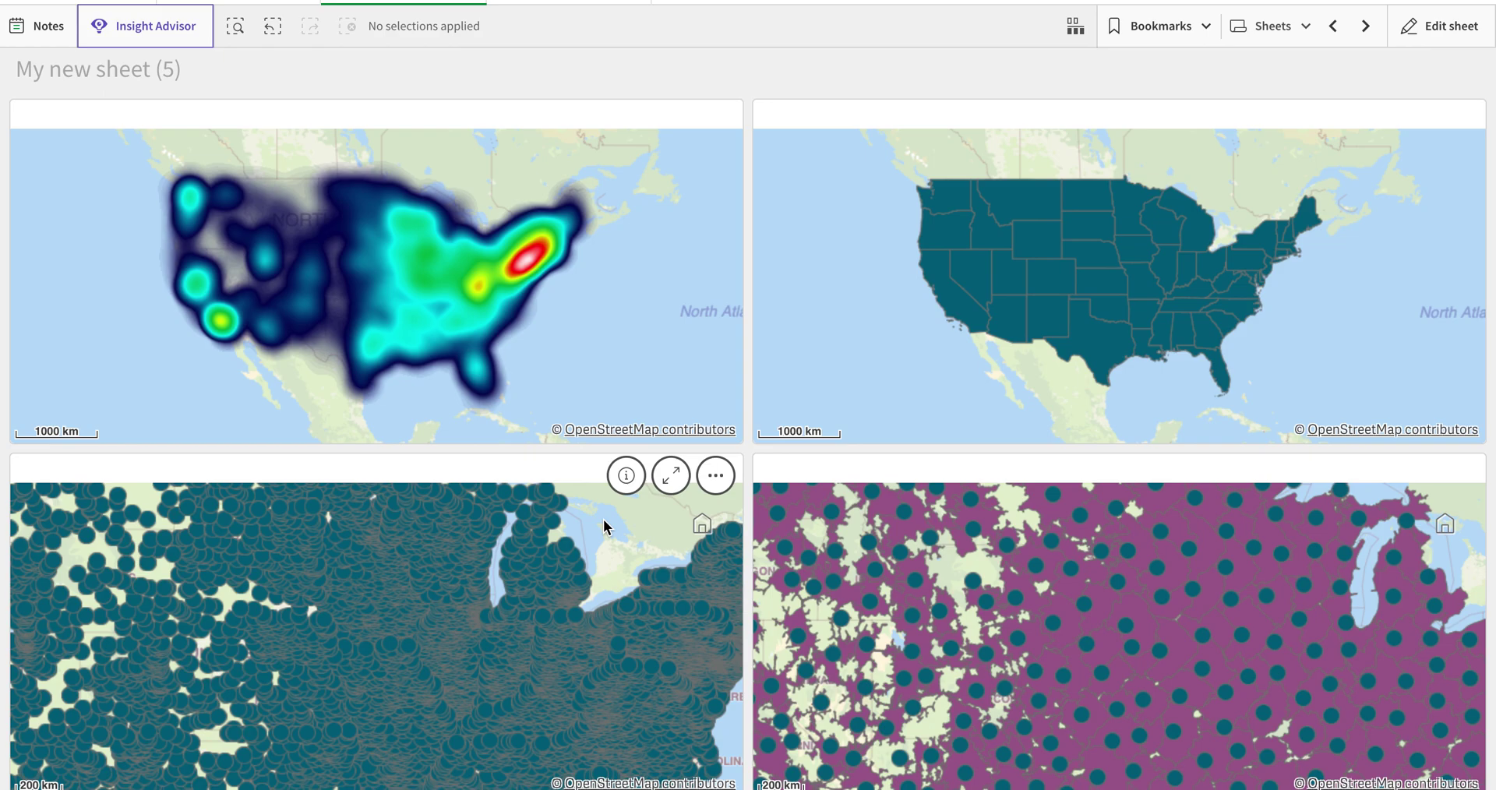
mouse_move(1043, 573)
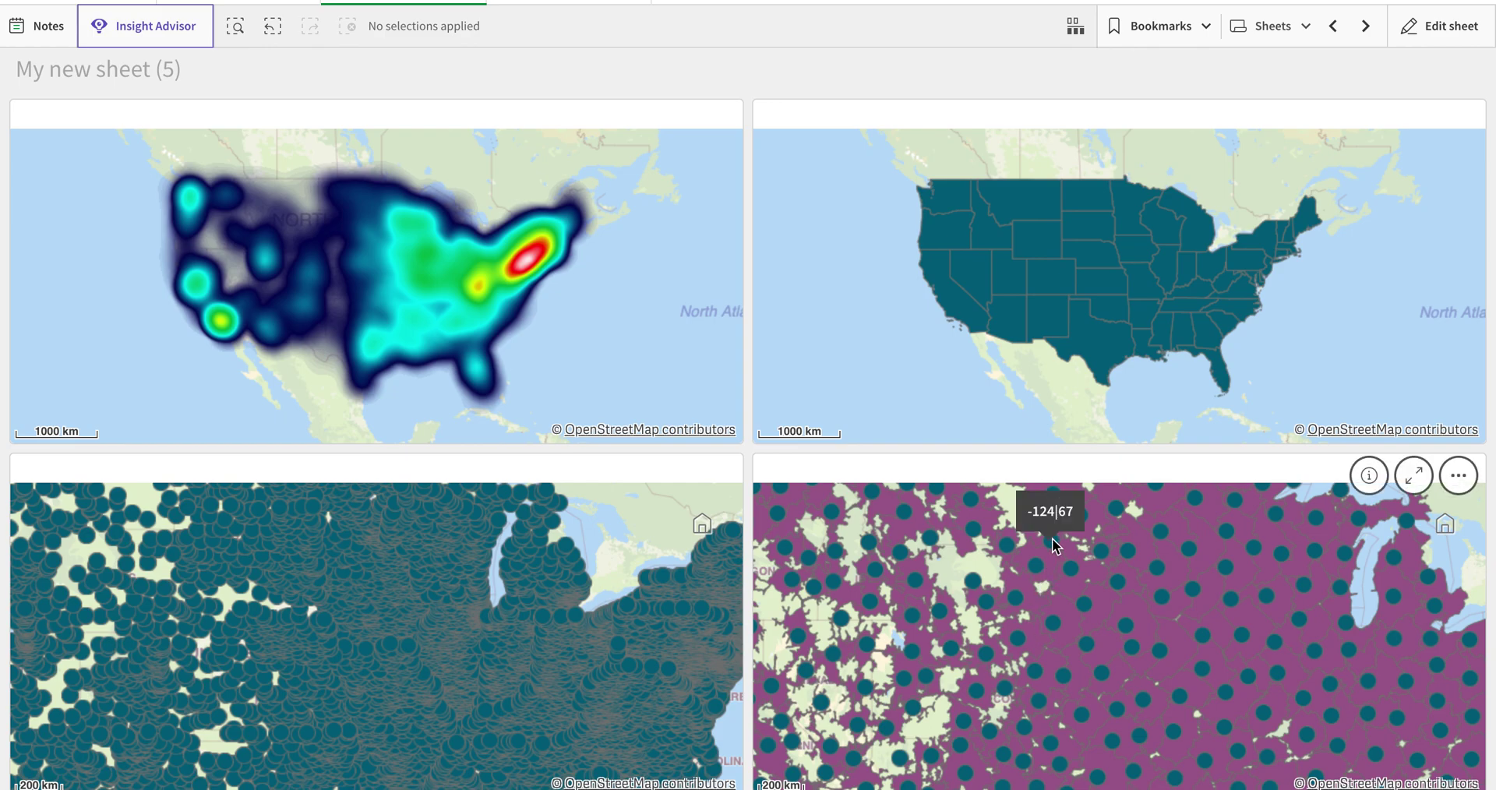
left_click(1051, 543)
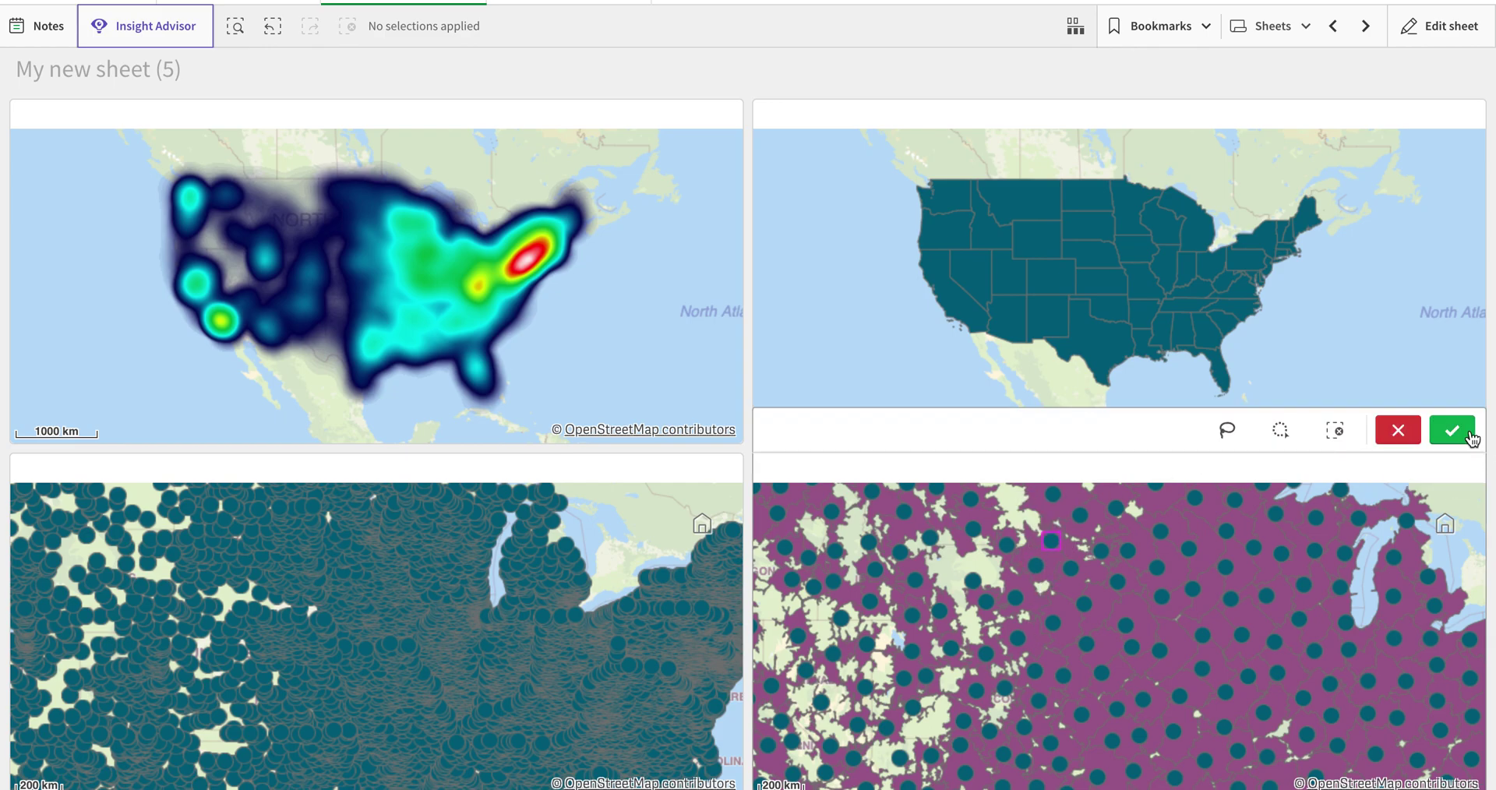
left_click(1459, 432)
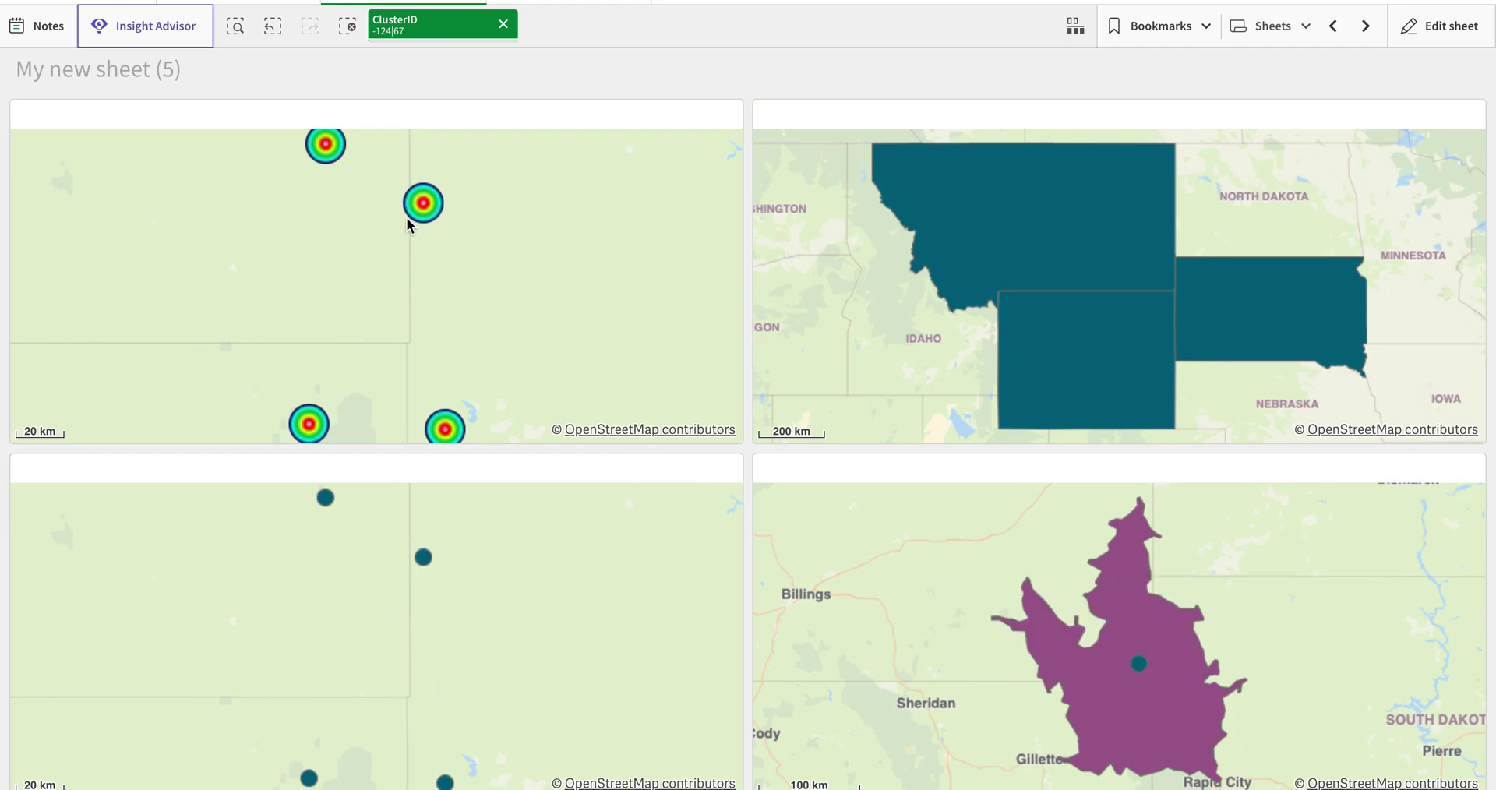
left_click(504, 26)
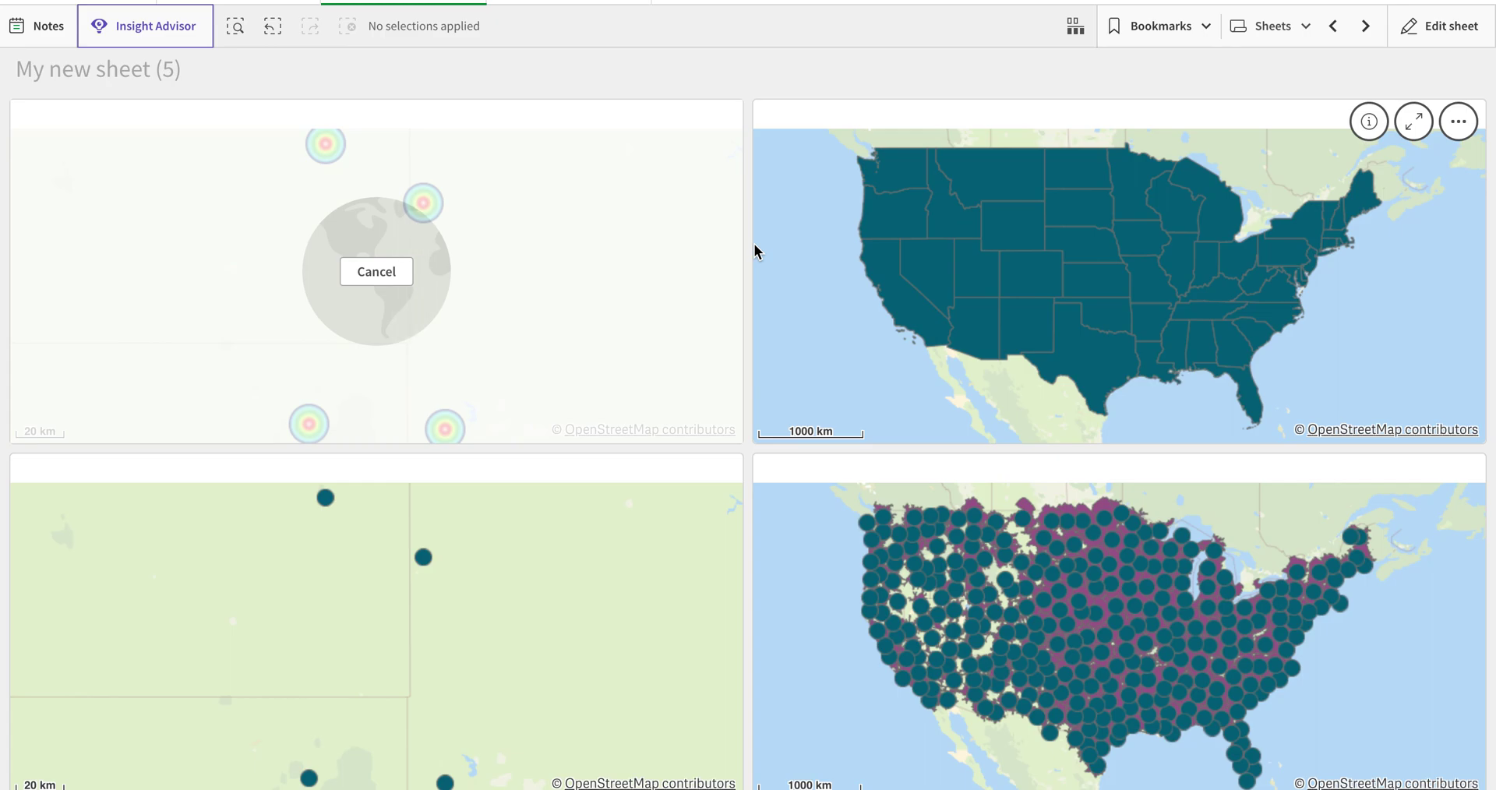
Step: Rename My new sheet (6) to Maps Layers and move it to the top of the sheet list
left_click(1290, 33)
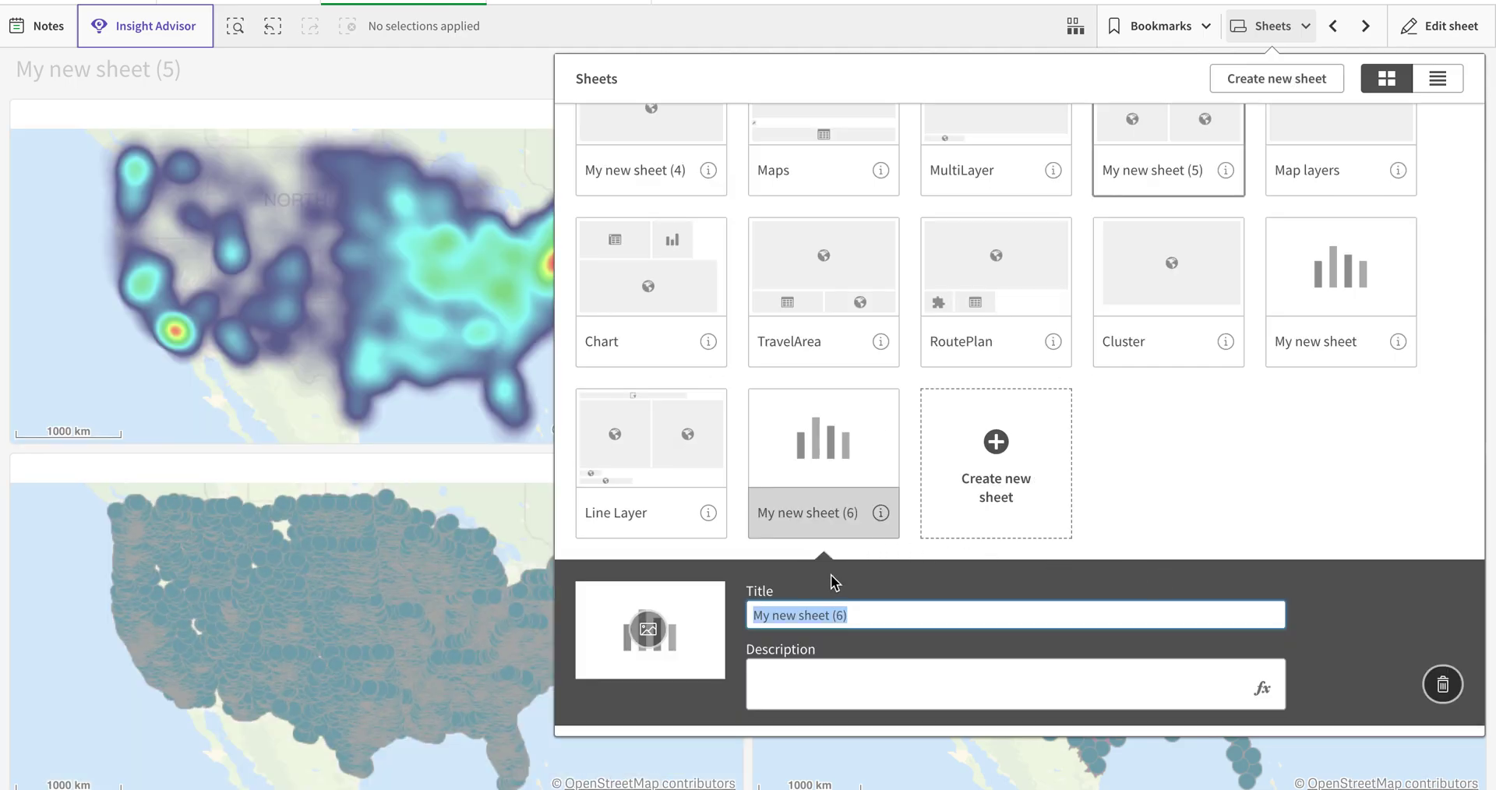
type("Mpa")
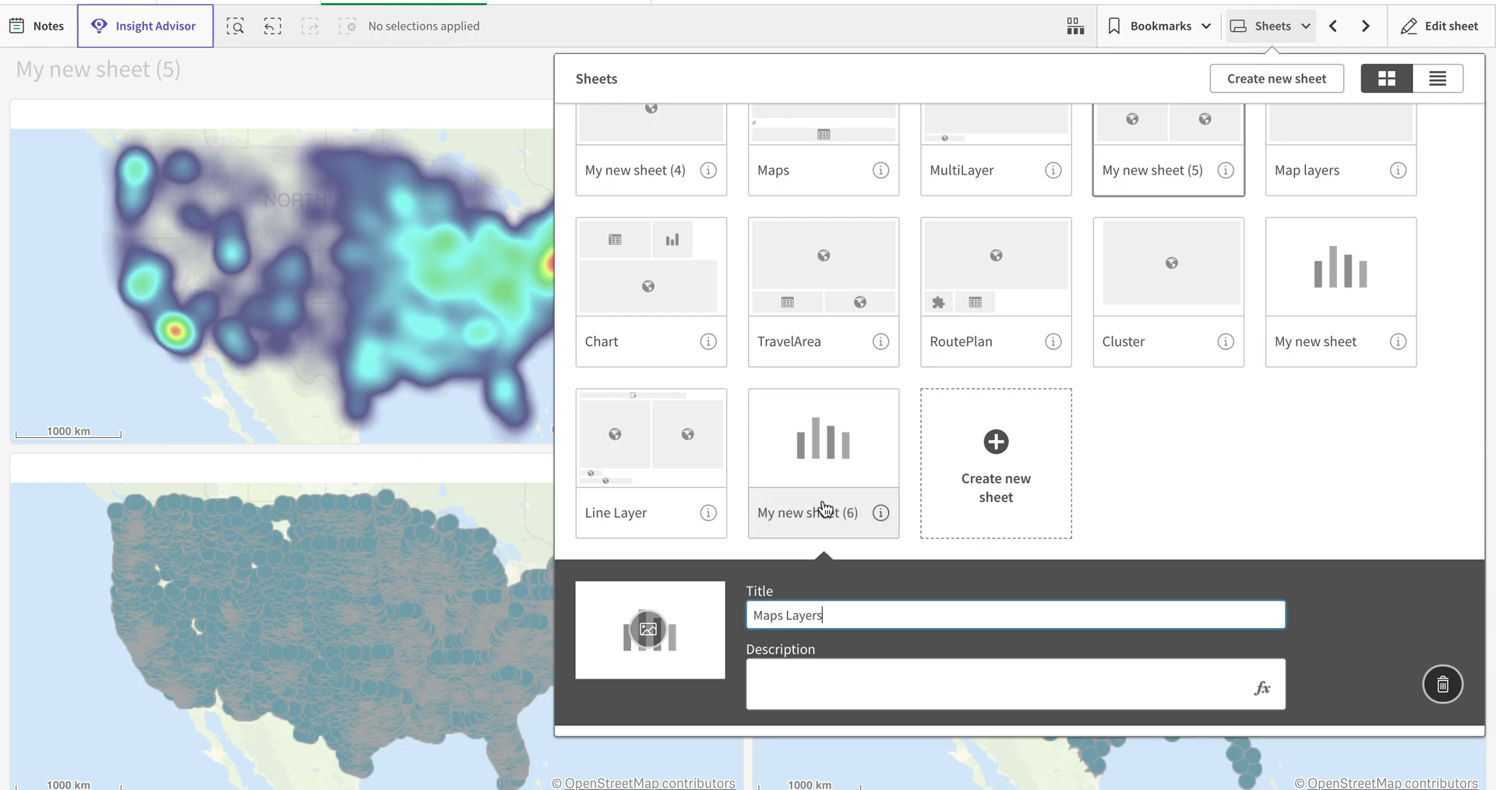
left_click_drag(826, 468, 1134, 297)
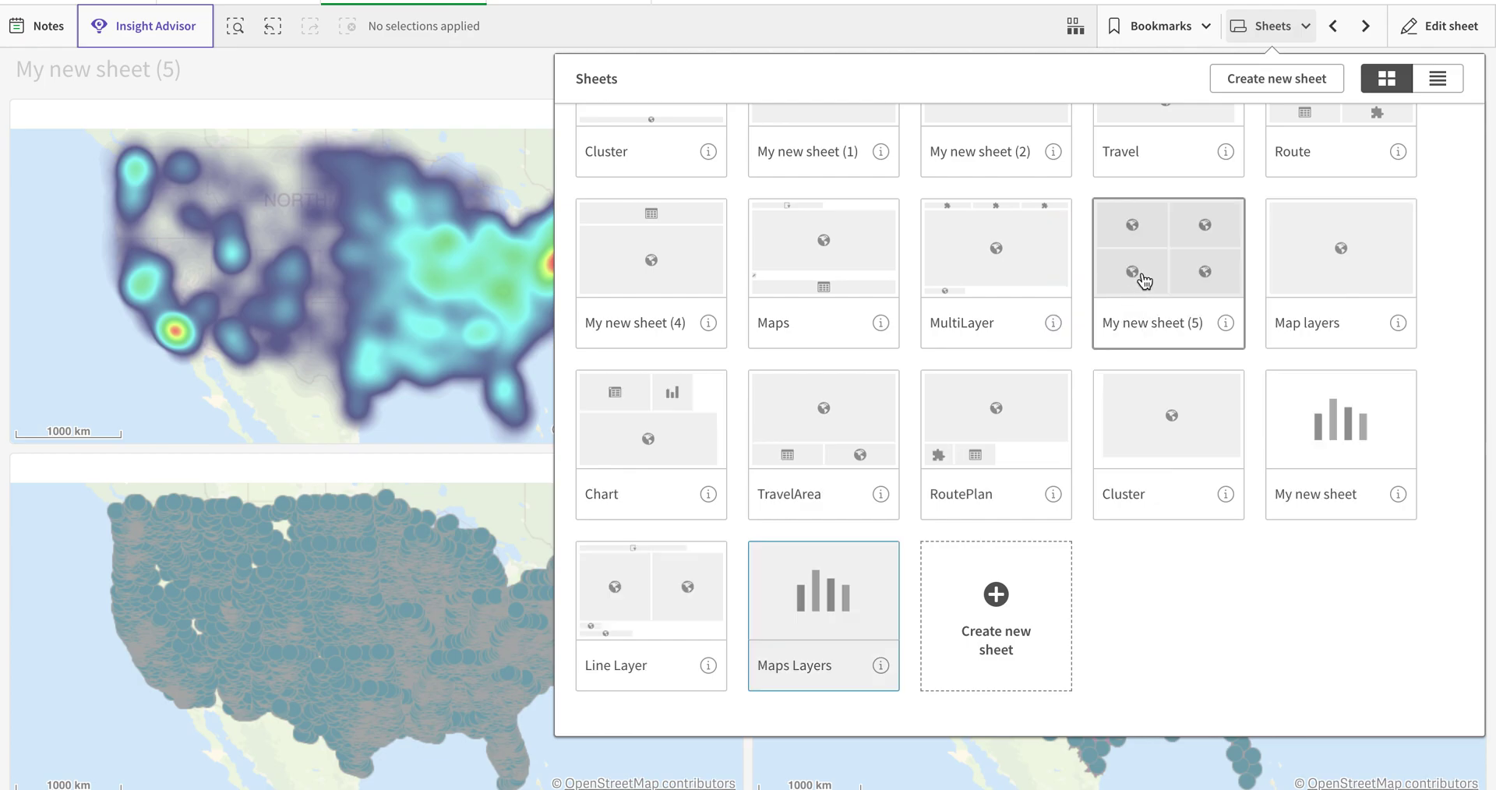
left_click(1142, 270)
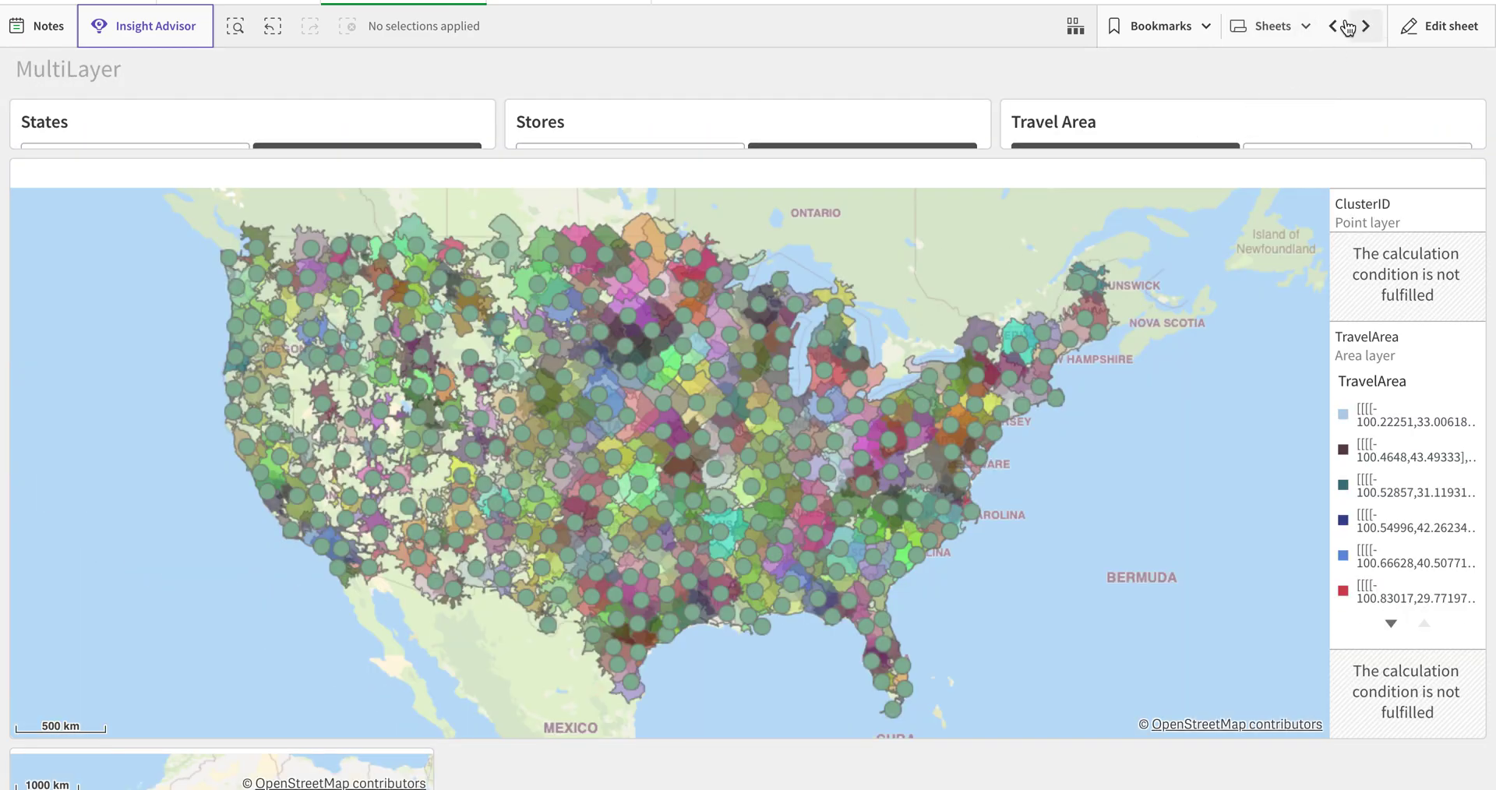
Step: Move My new sheet up into the second row and open it
left_click(1293, 27)
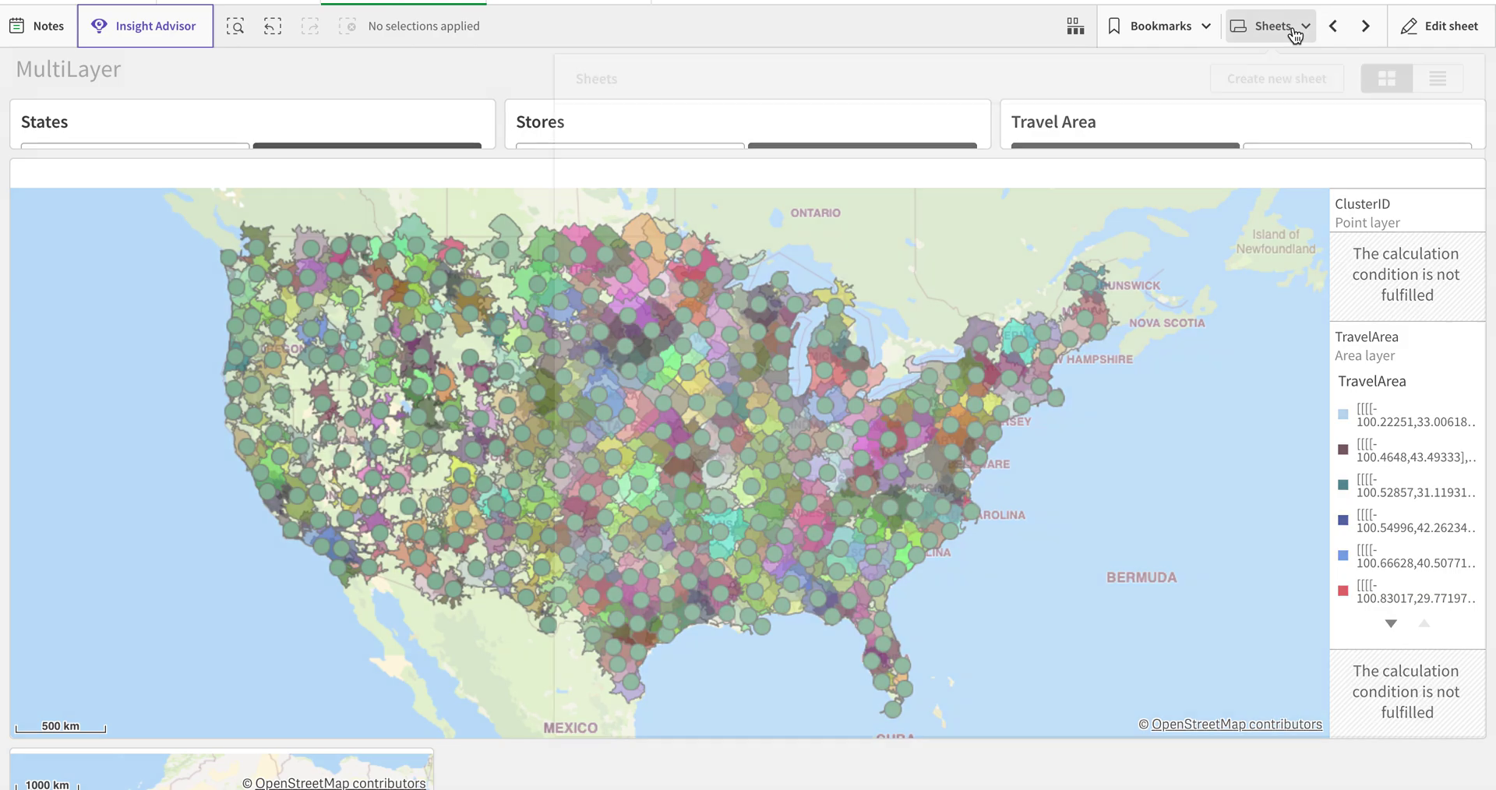
scroll(1195, 489, "down", 2)
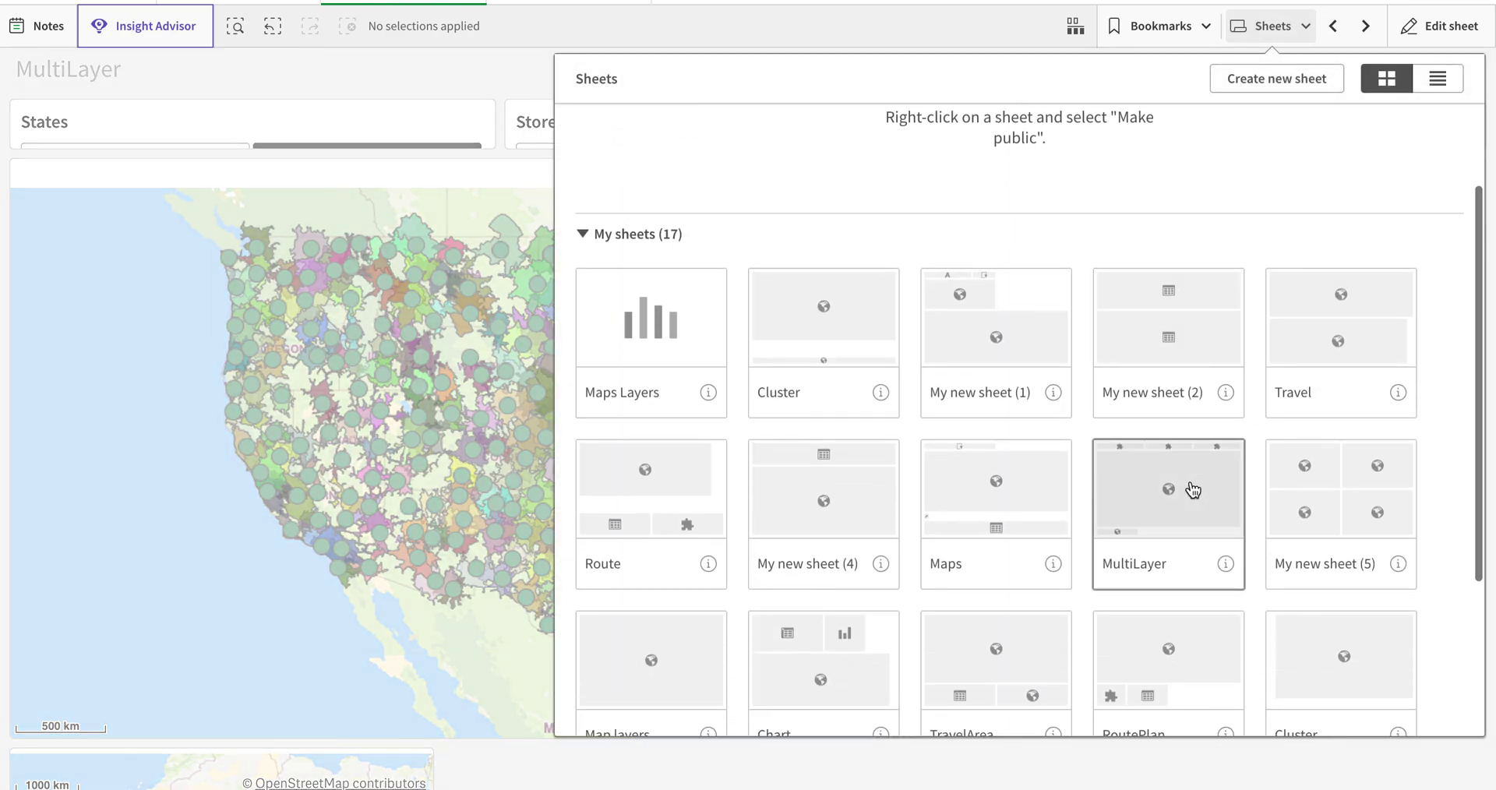
scroll(1192, 488, "down", 3)
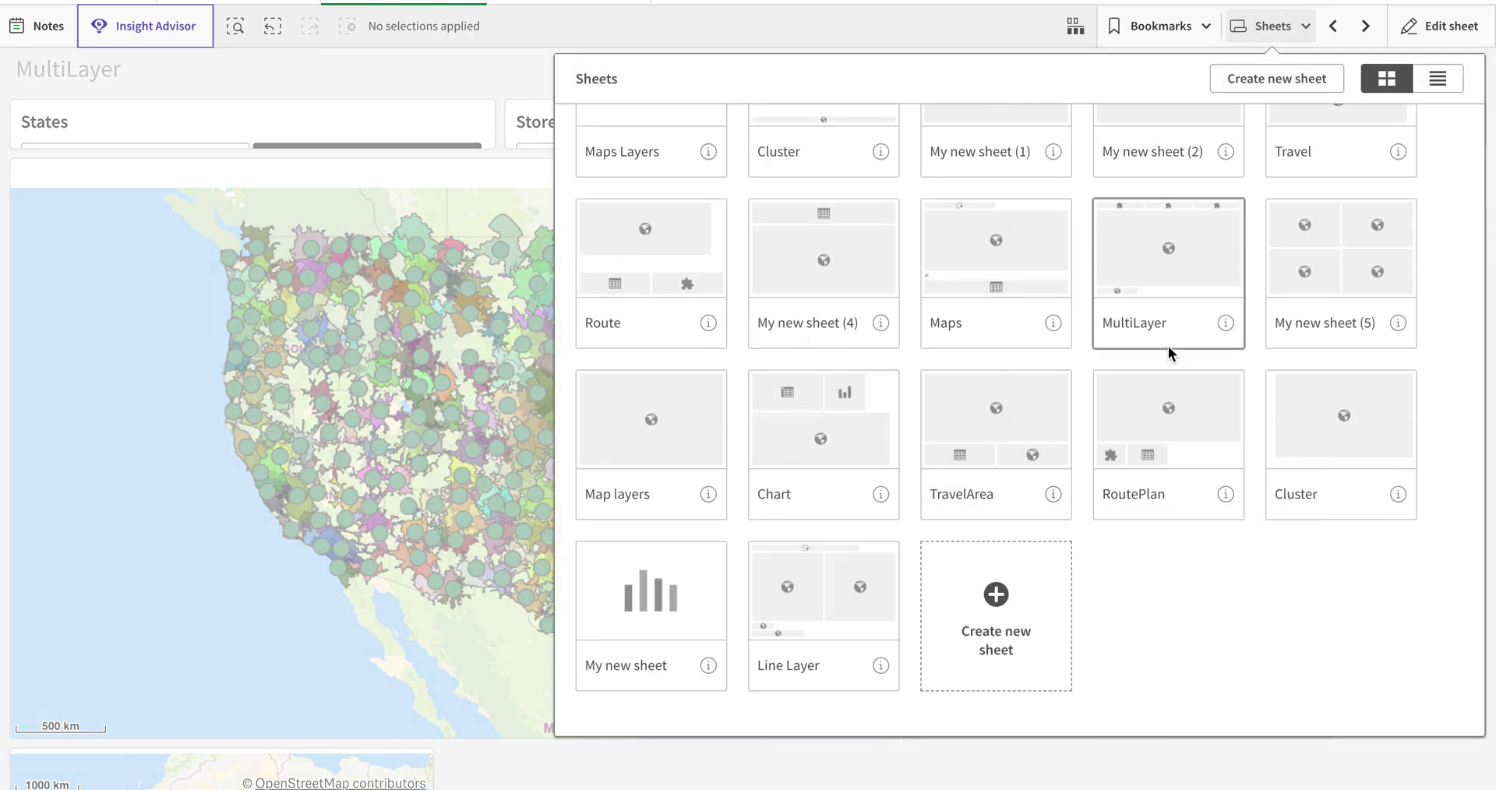
left_click_drag(721, 546, 1015, 272)
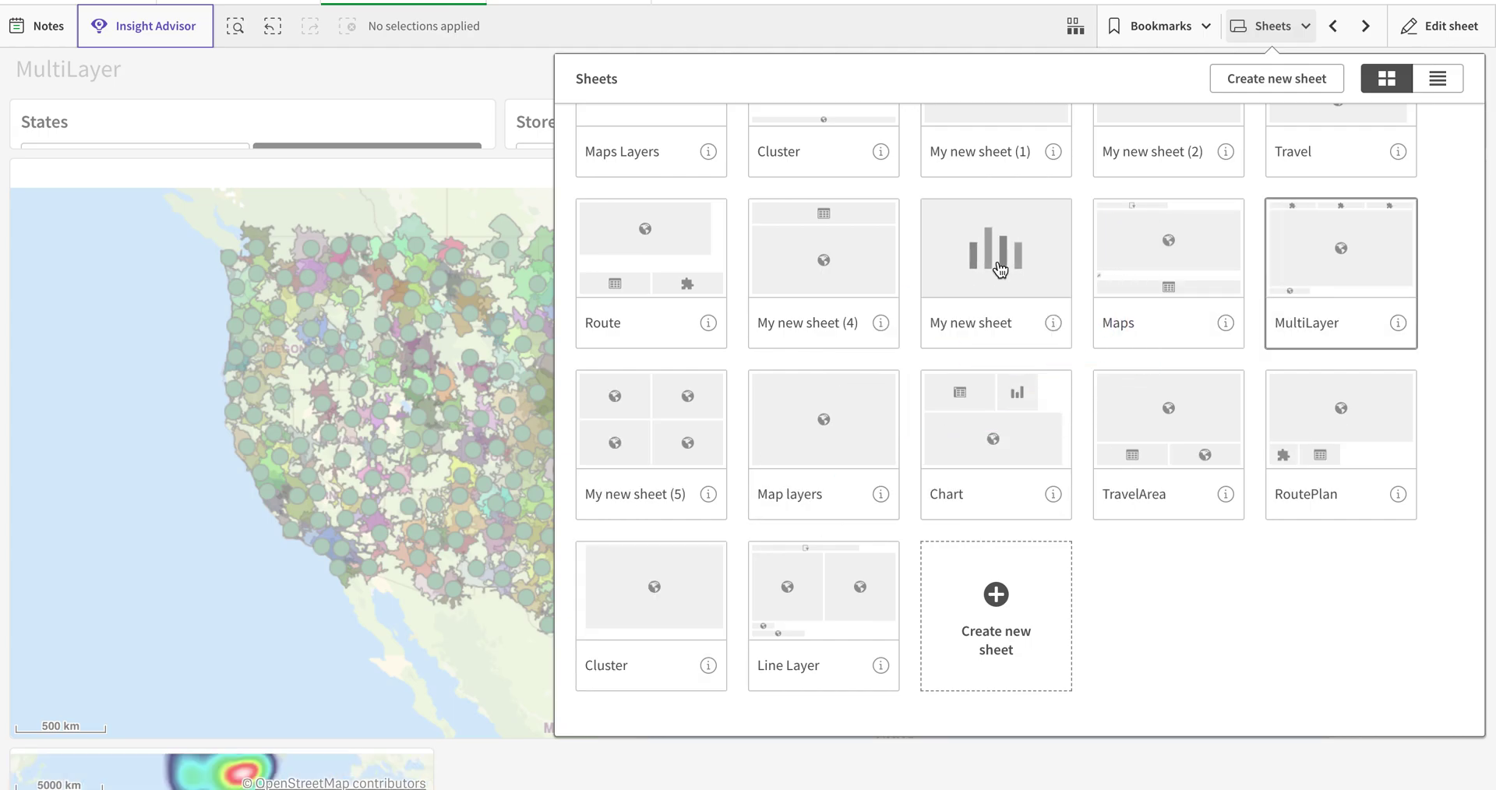
left_click(1014, 273)
Step: Enter edit mode and place a Map chart across the top of My new sheet
left_click(980, 491)
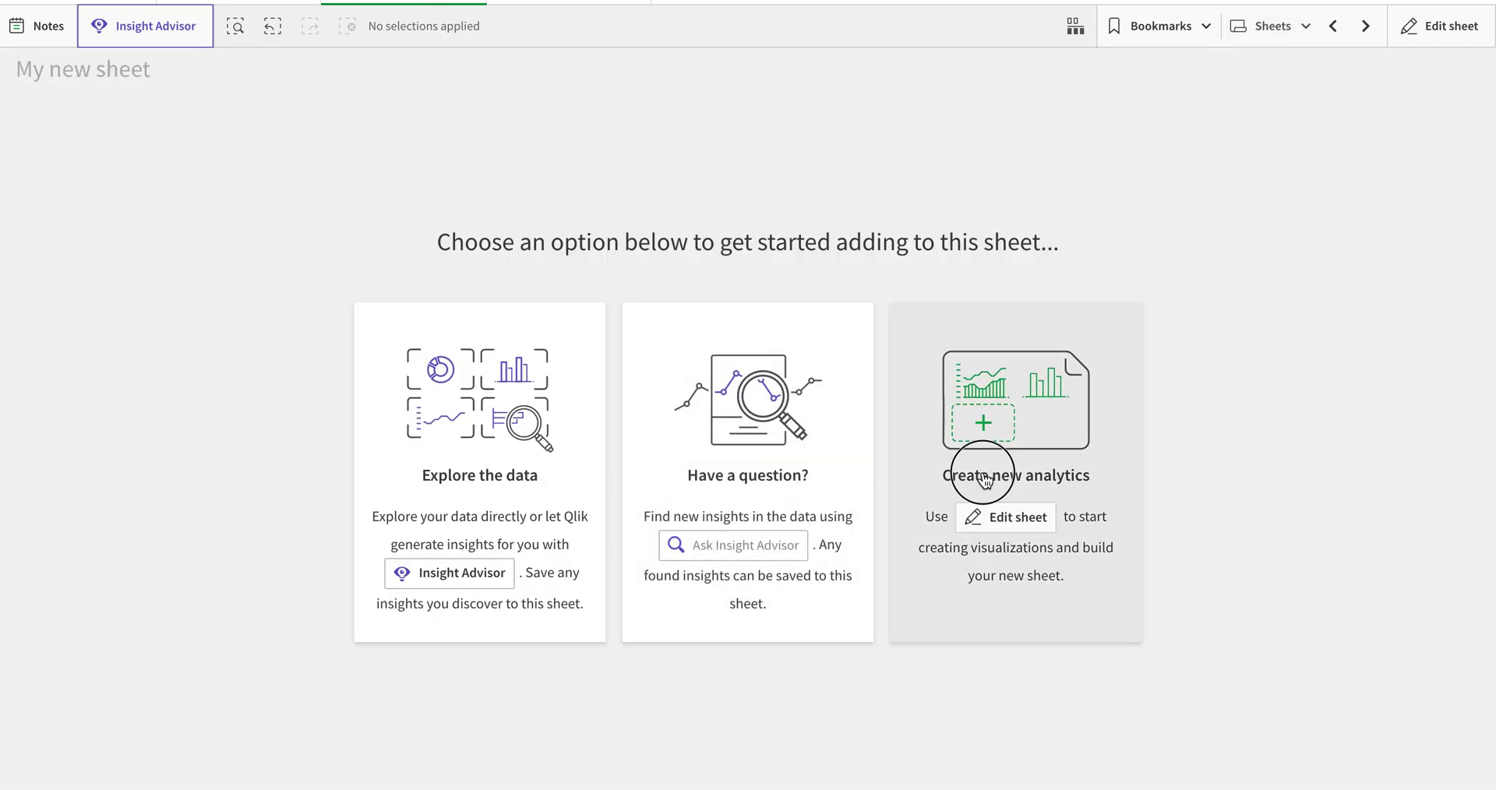
left_click(52, 87)
left_click(52, 220)
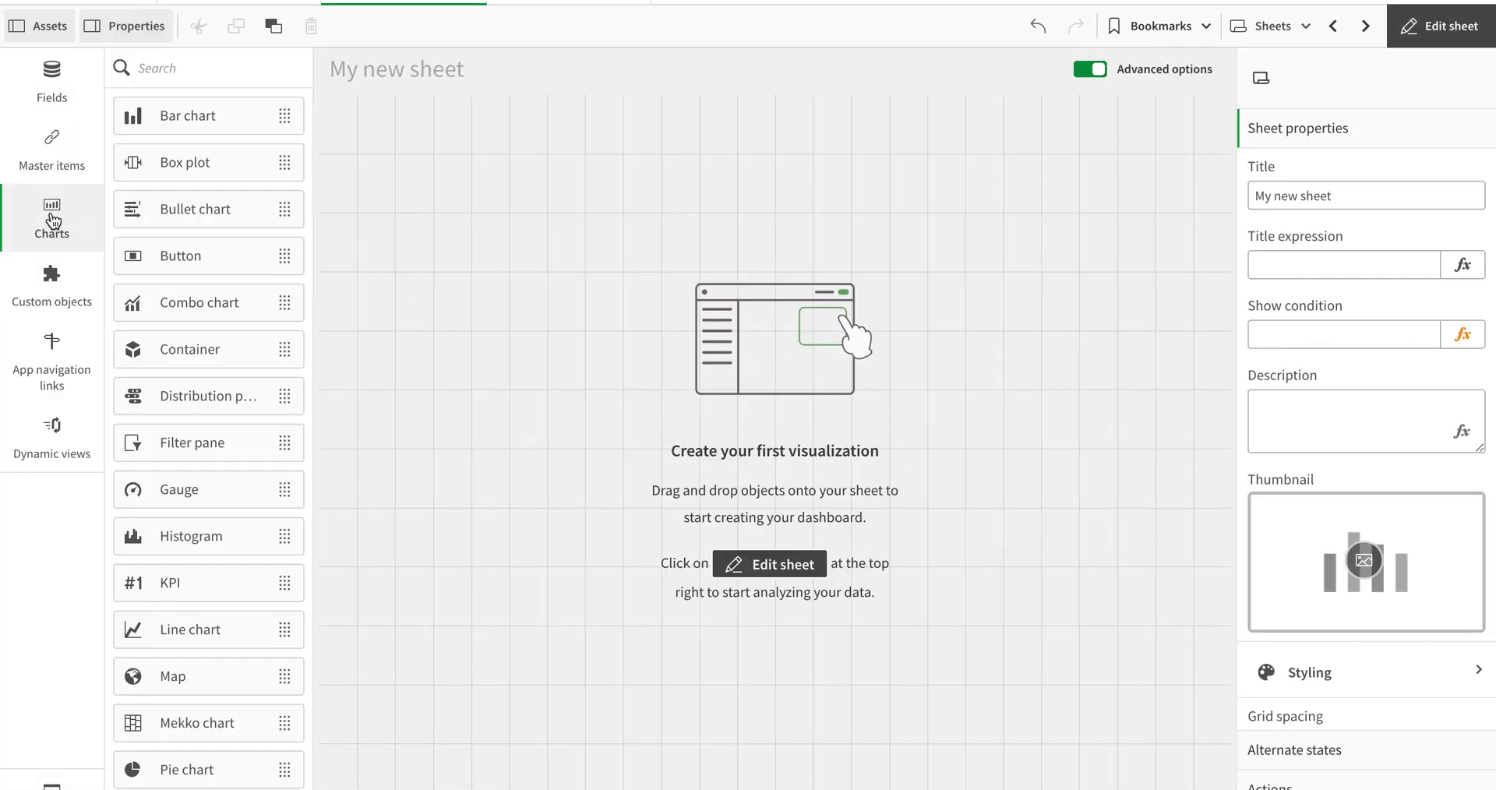
left_click_drag(173, 675, 1226, 606)
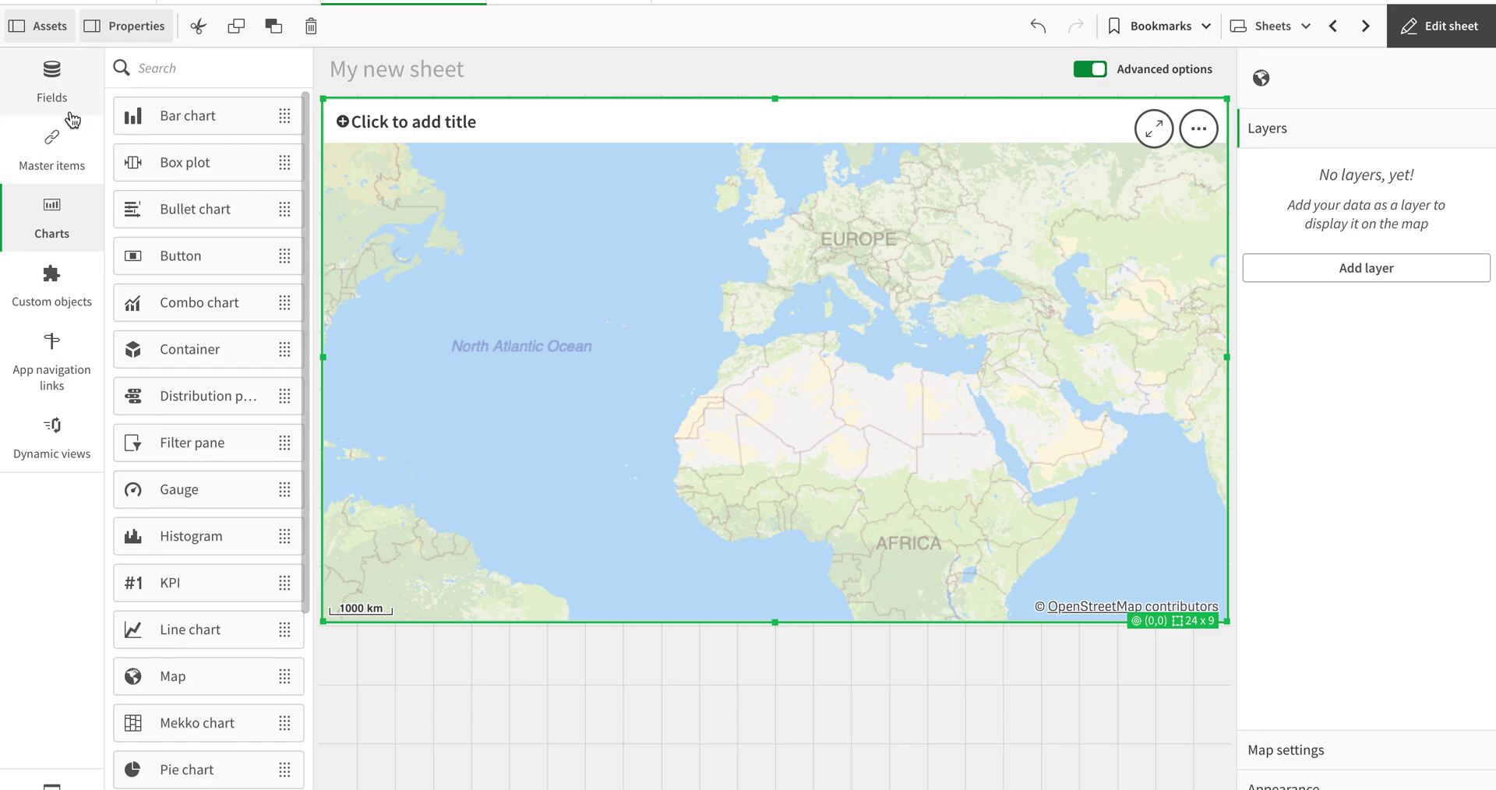
Step: Show the data fields filtered to the Store table
left_click(53, 226)
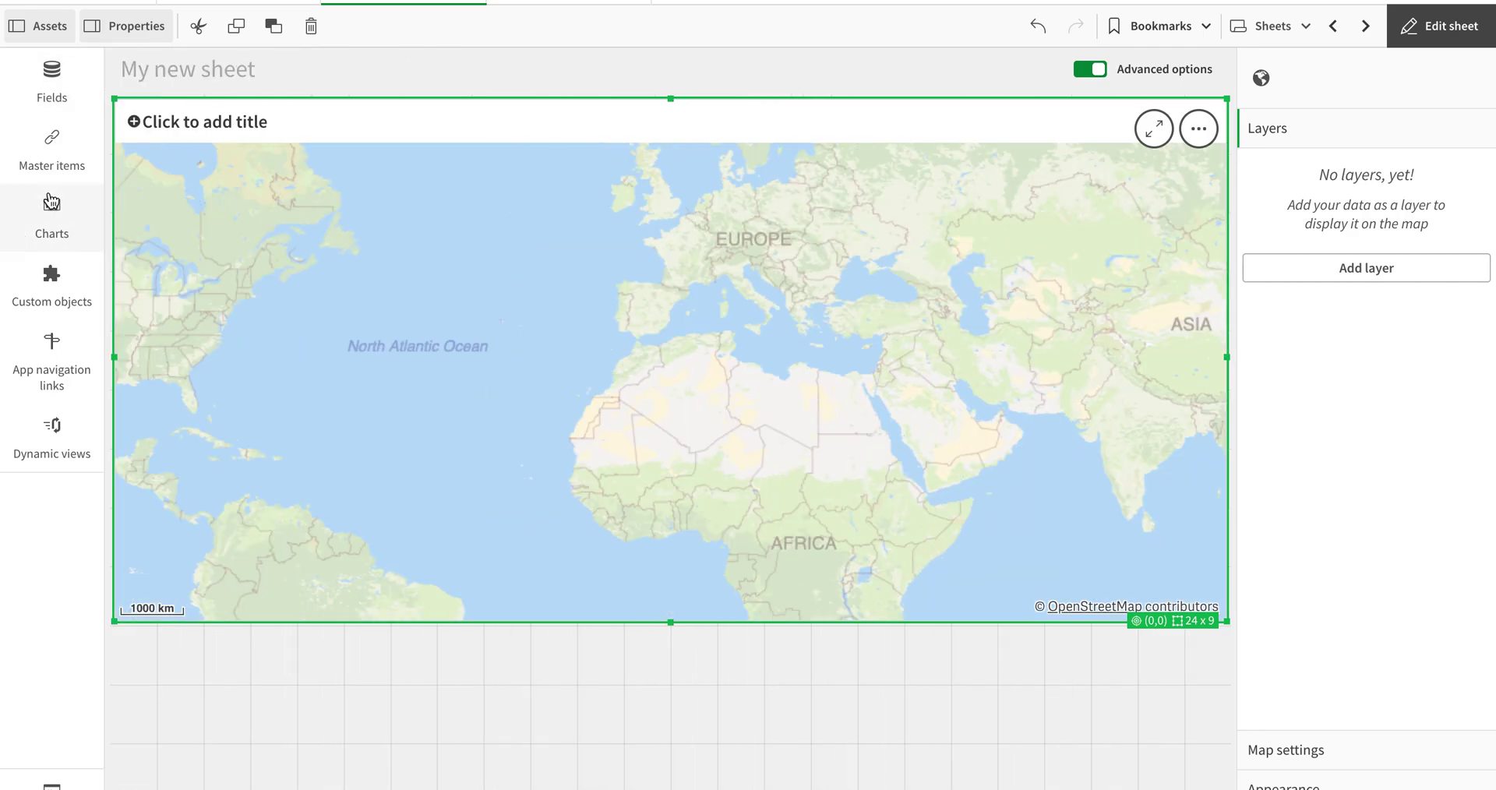
left_click(52, 204)
left_click(51, 97)
left_click(185, 138)
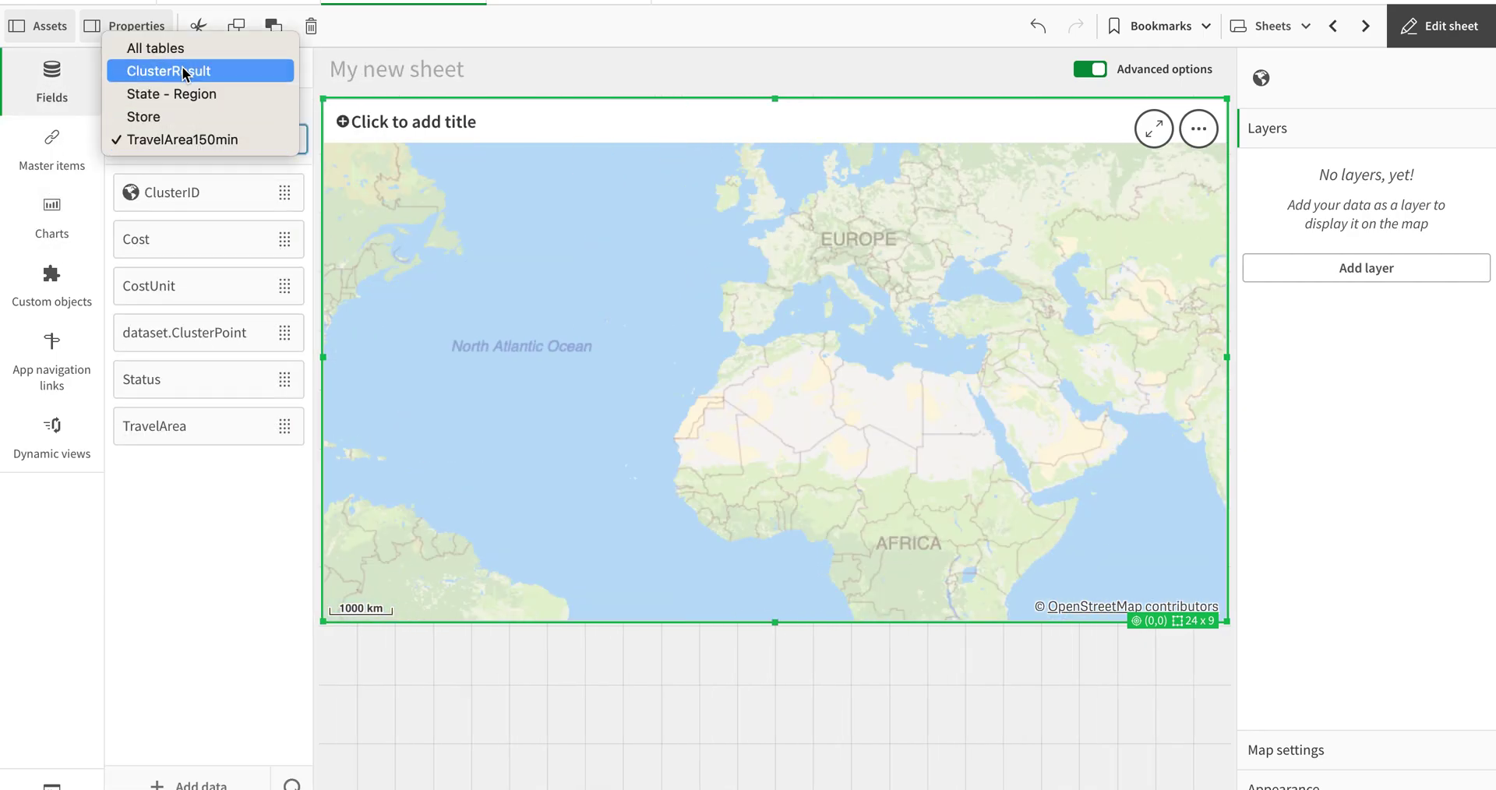
left_click(183, 117)
Step: Add StoreID as a new density layer with max visible objects 15000
left_click_drag(180, 237, 672, 296)
left_click(702, 337)
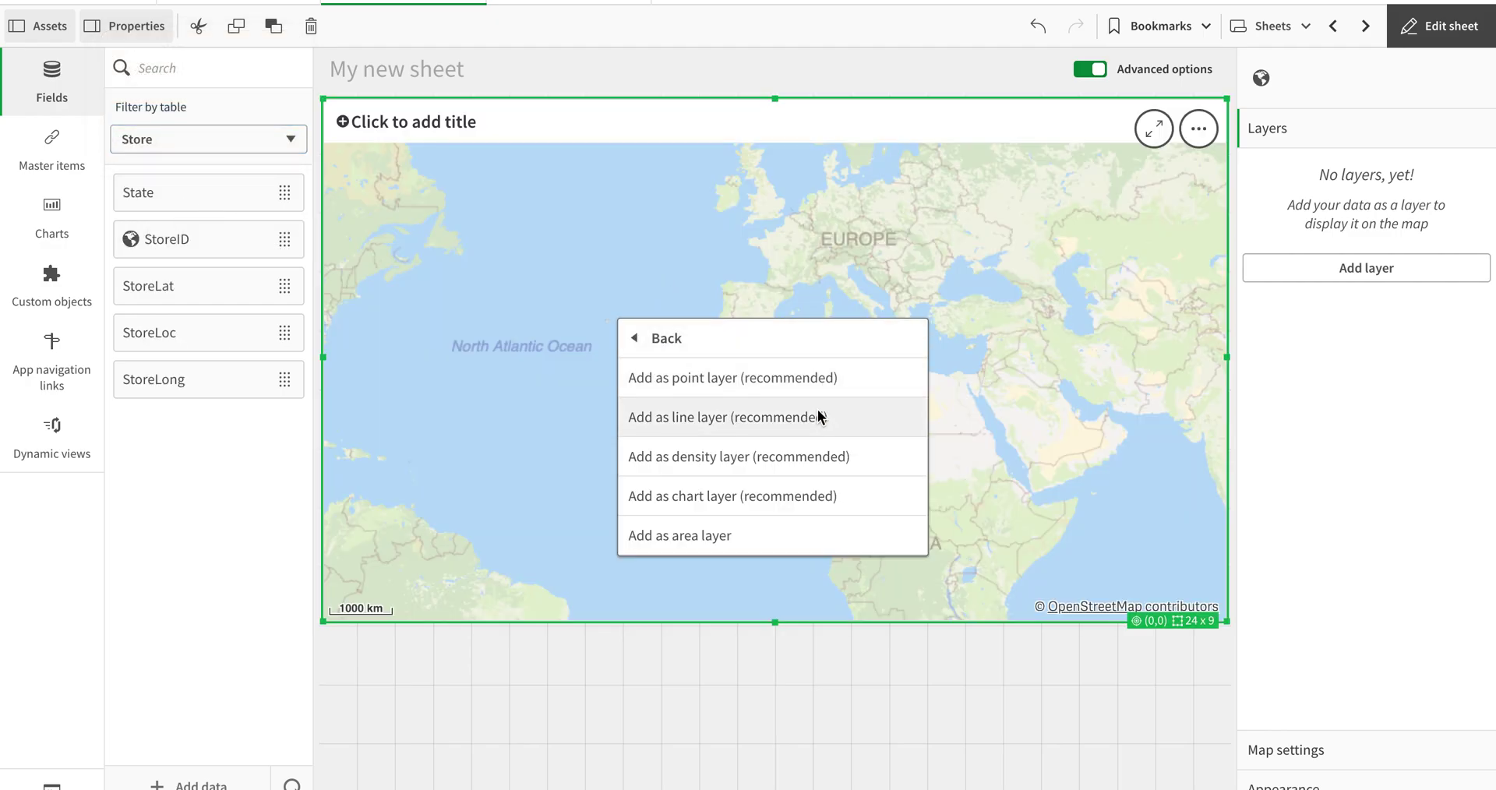
left_click(811, 456)
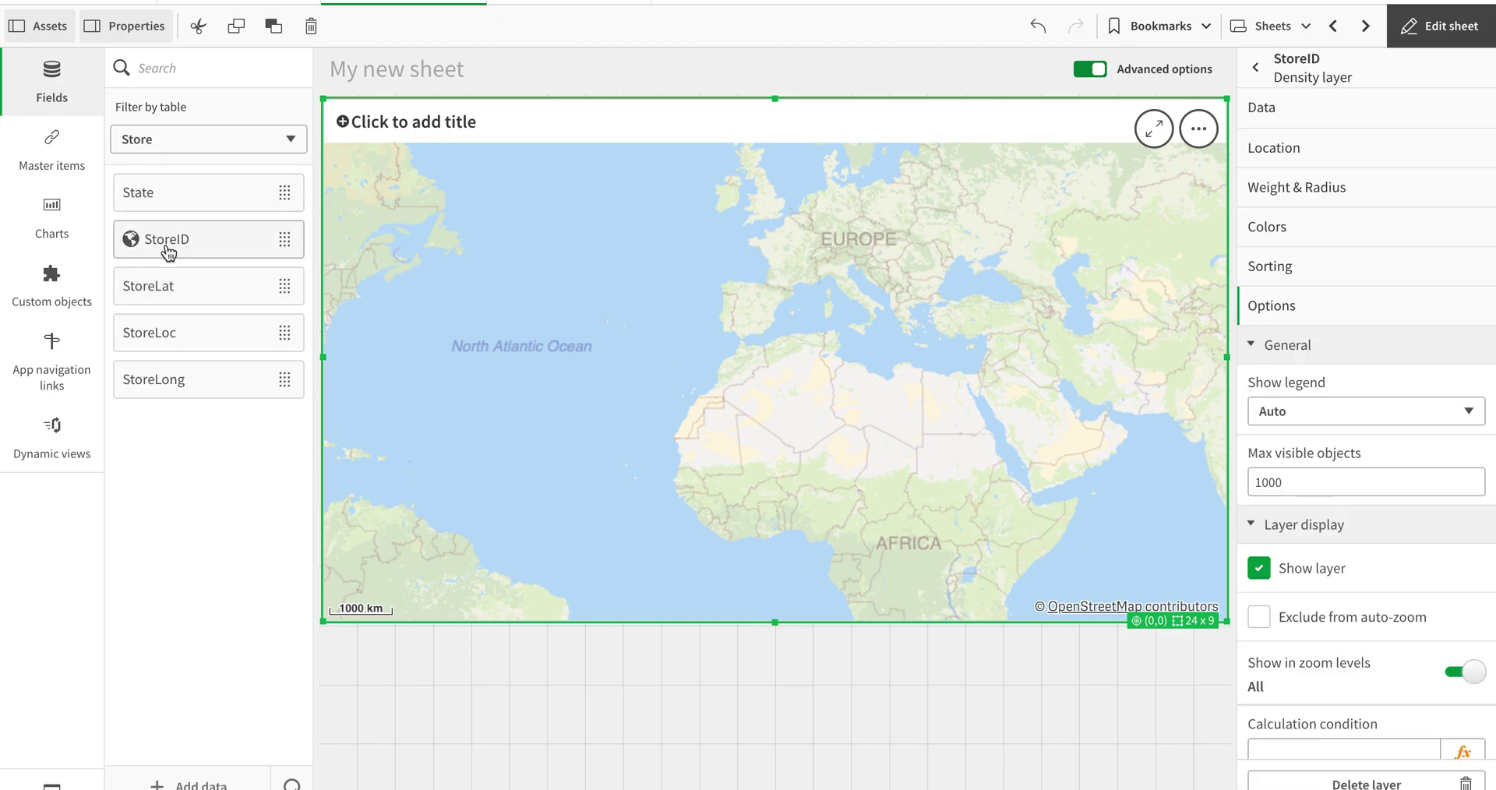
left_click(1257, 483)
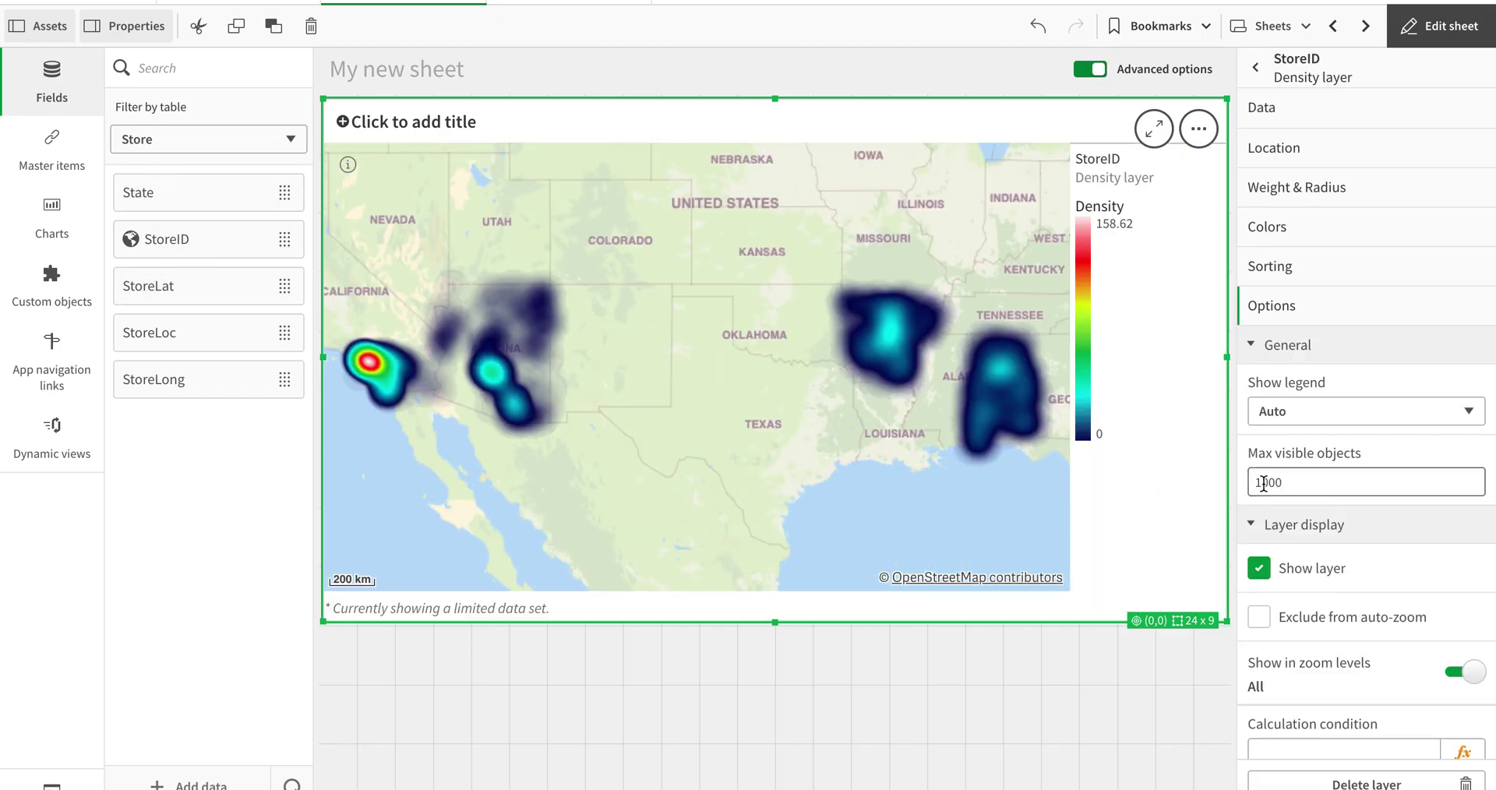
type("5")
left_click(1383, 508)
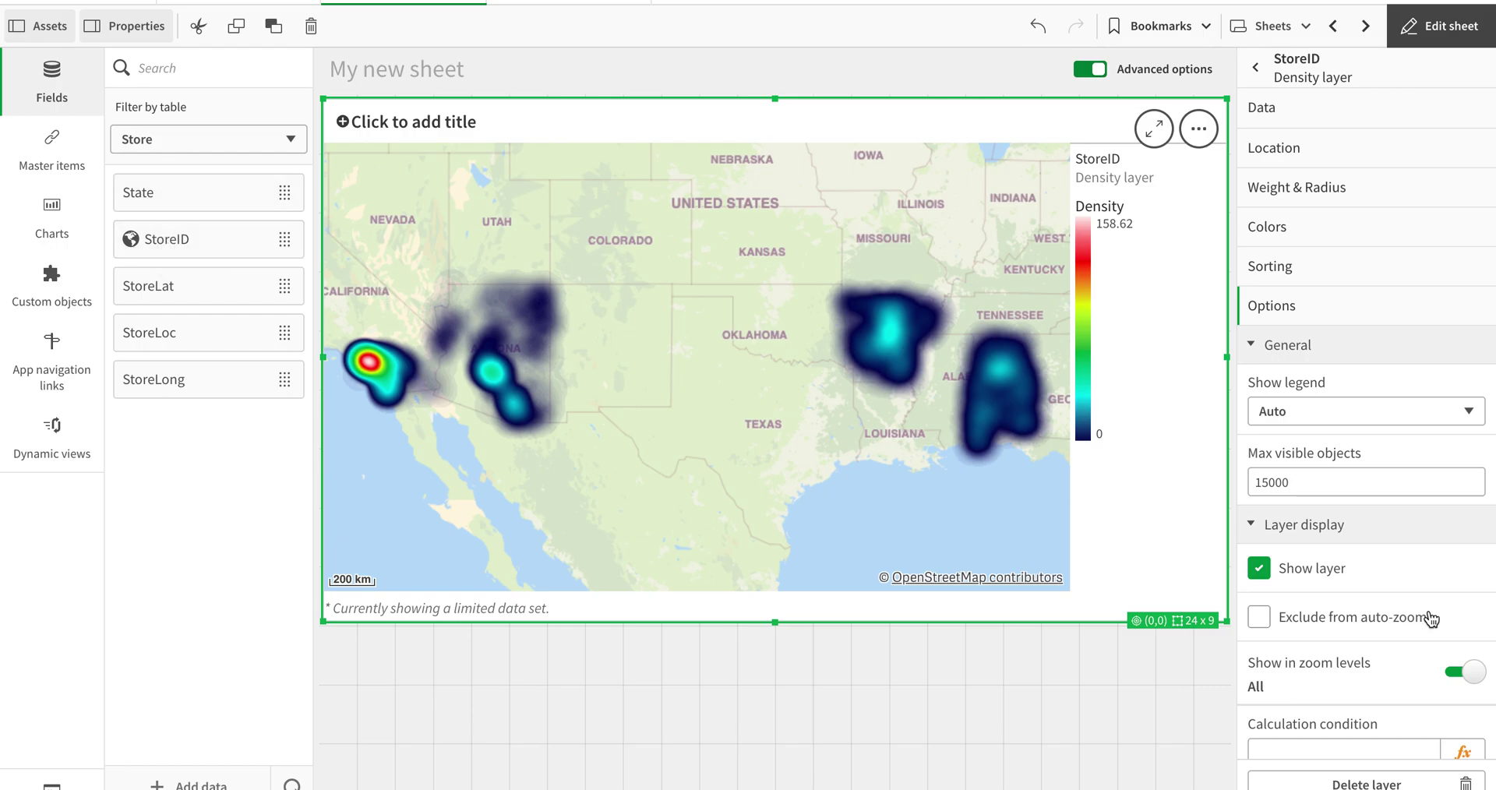
left_click_drag(204, 246, 784, 339)
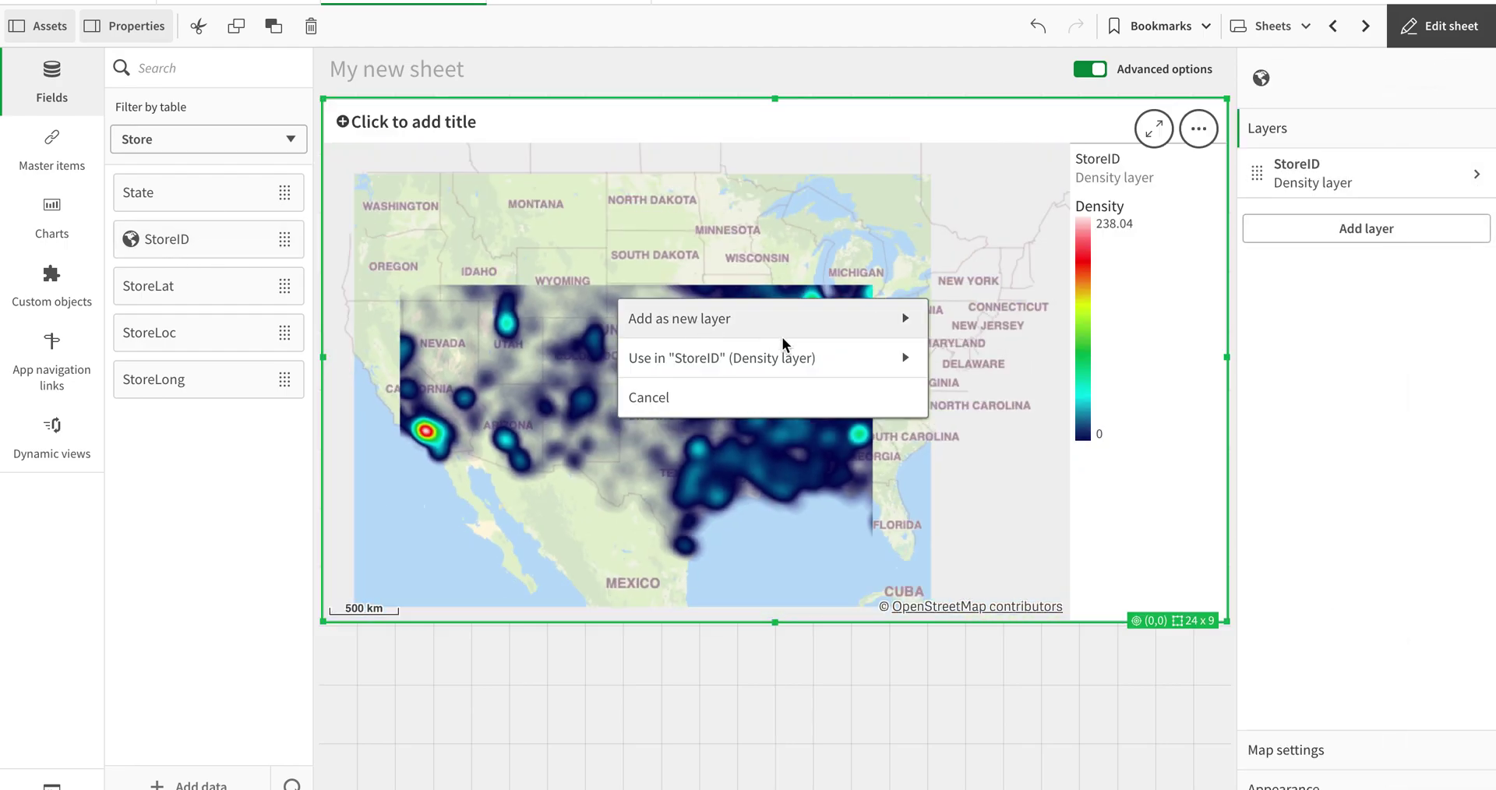
Step: Add StoreID as a point layer capped at 15000 visible objects, then finish editing
left_click(791, 332)
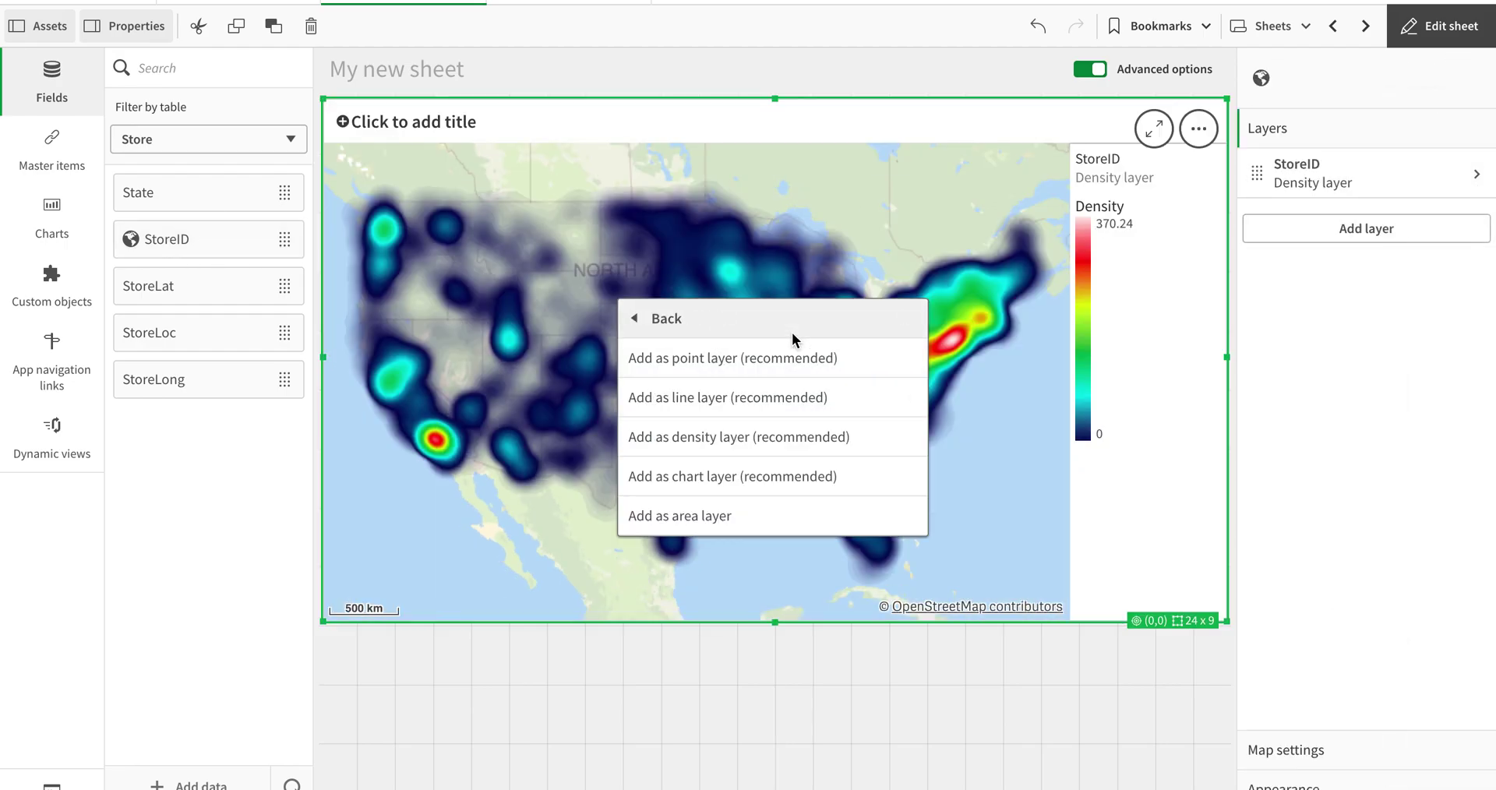
left_click(842, 386)
left_click(1263, 596)
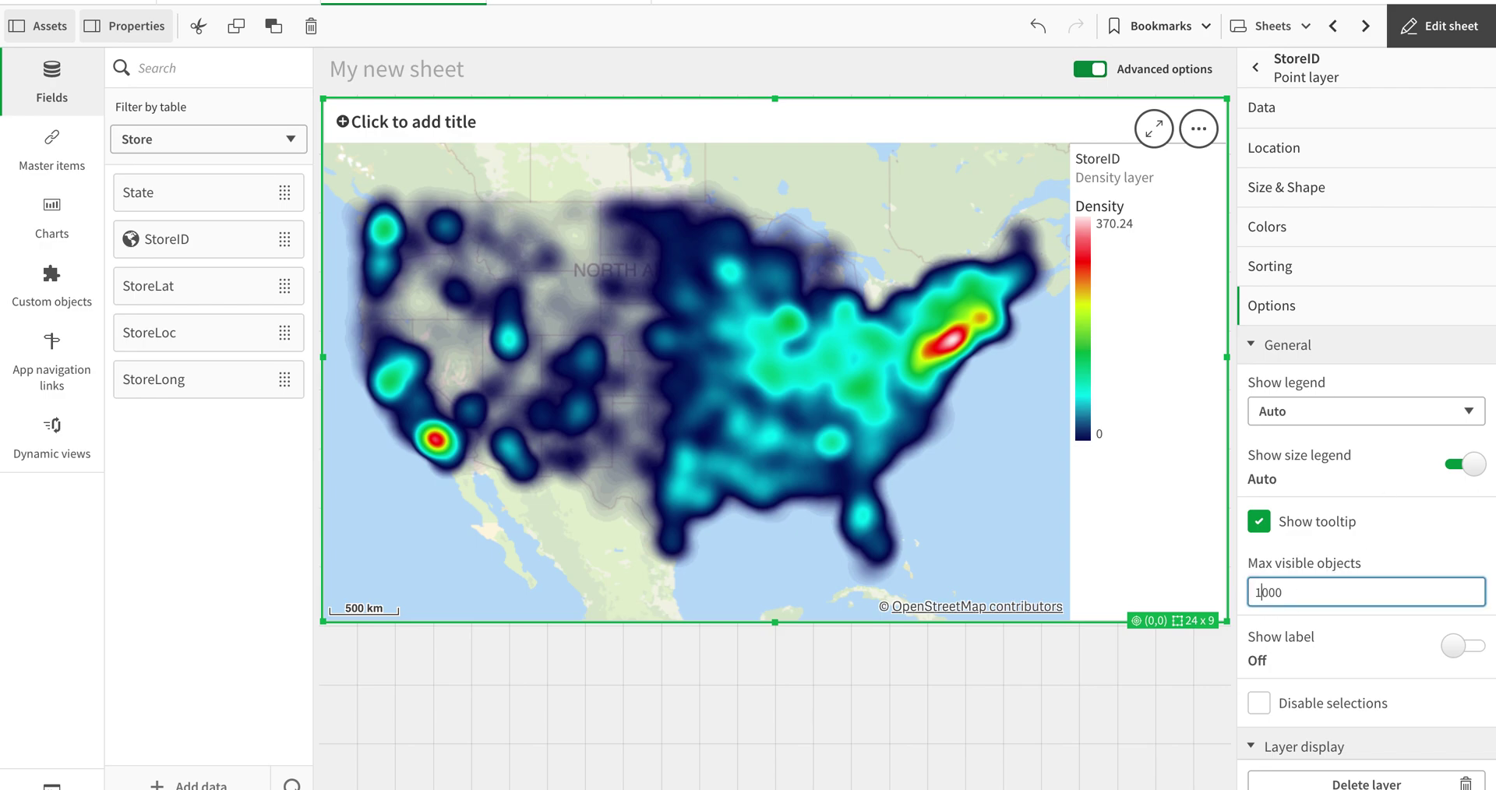
type("5")
left_click(1323, 568)
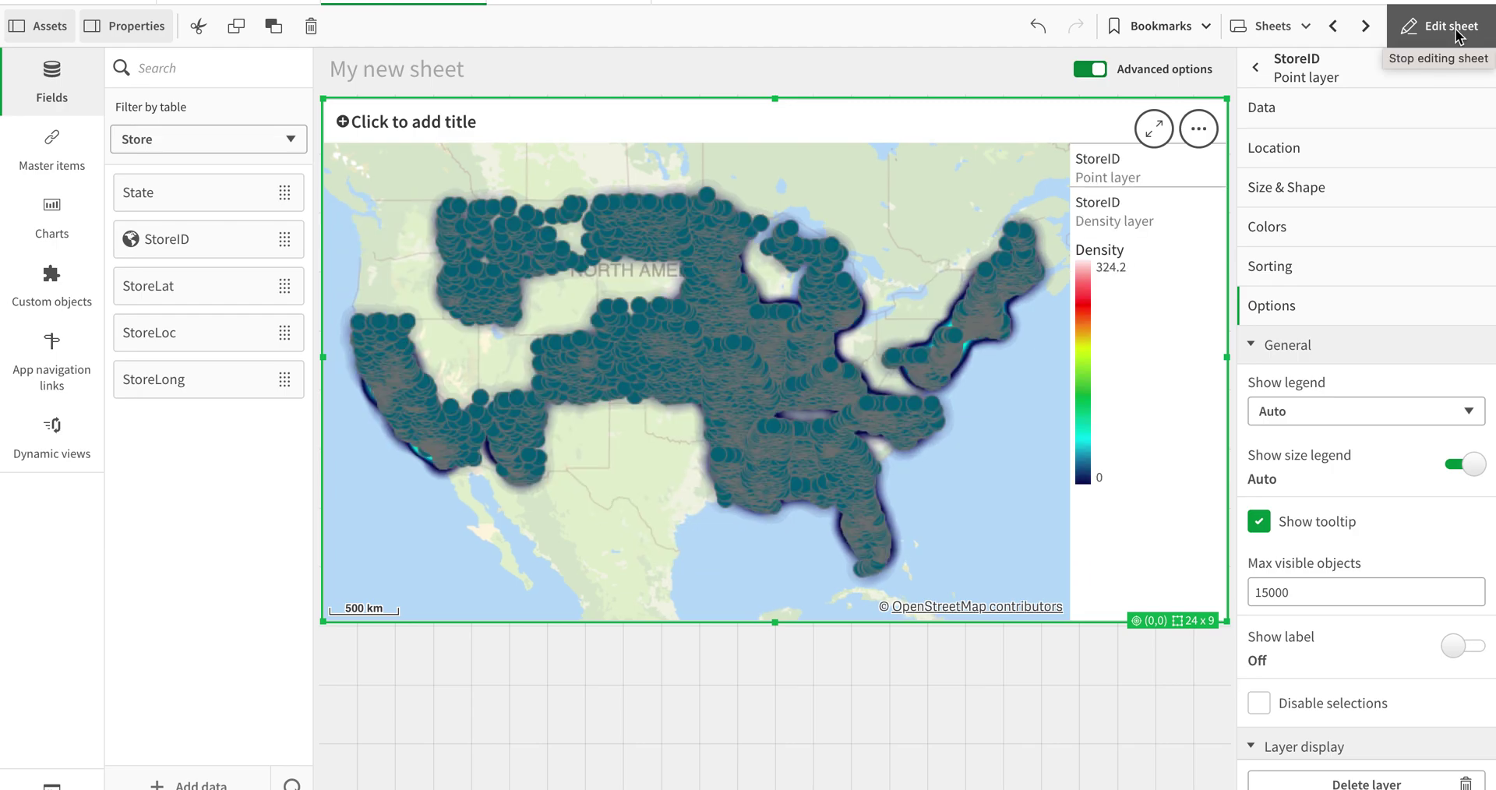
left_click(1454, 32)
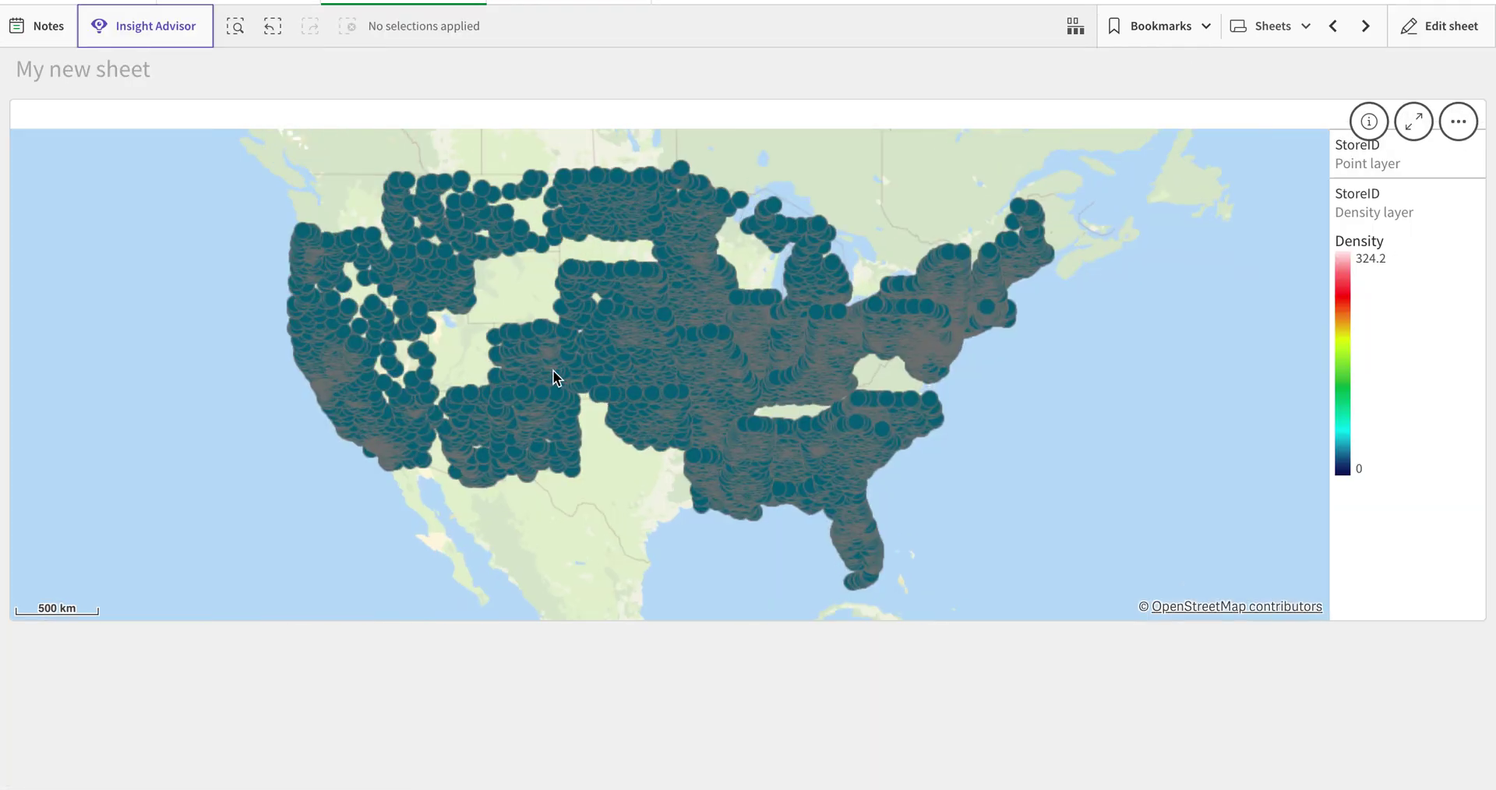
Step: Return to edit mode and scroll the Point layer properties down to Layer display
scroll(555, 377, "up", 3)
scroll(600, 373, "down", 3)
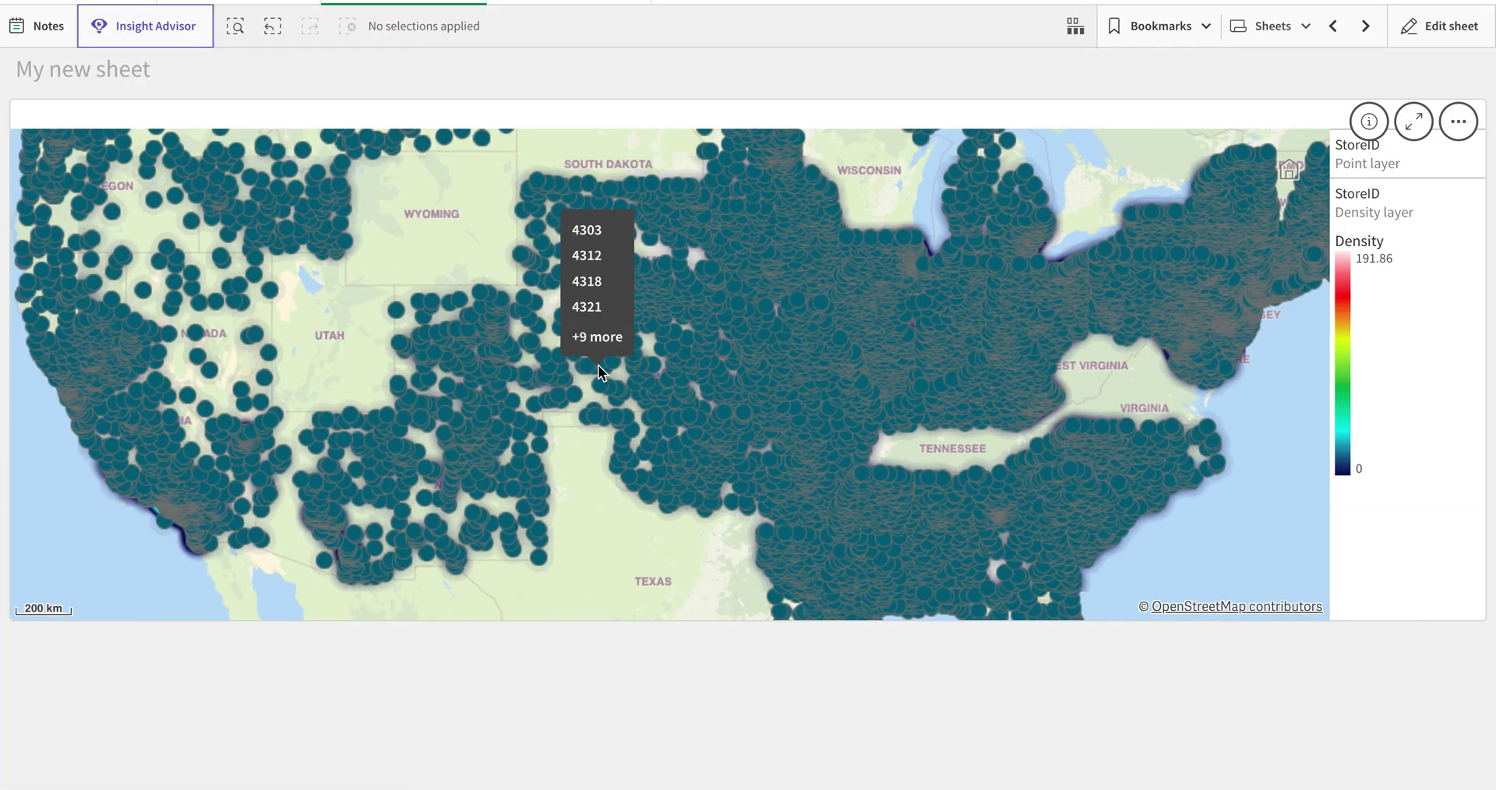
scroll(600, 372, "up", 3)
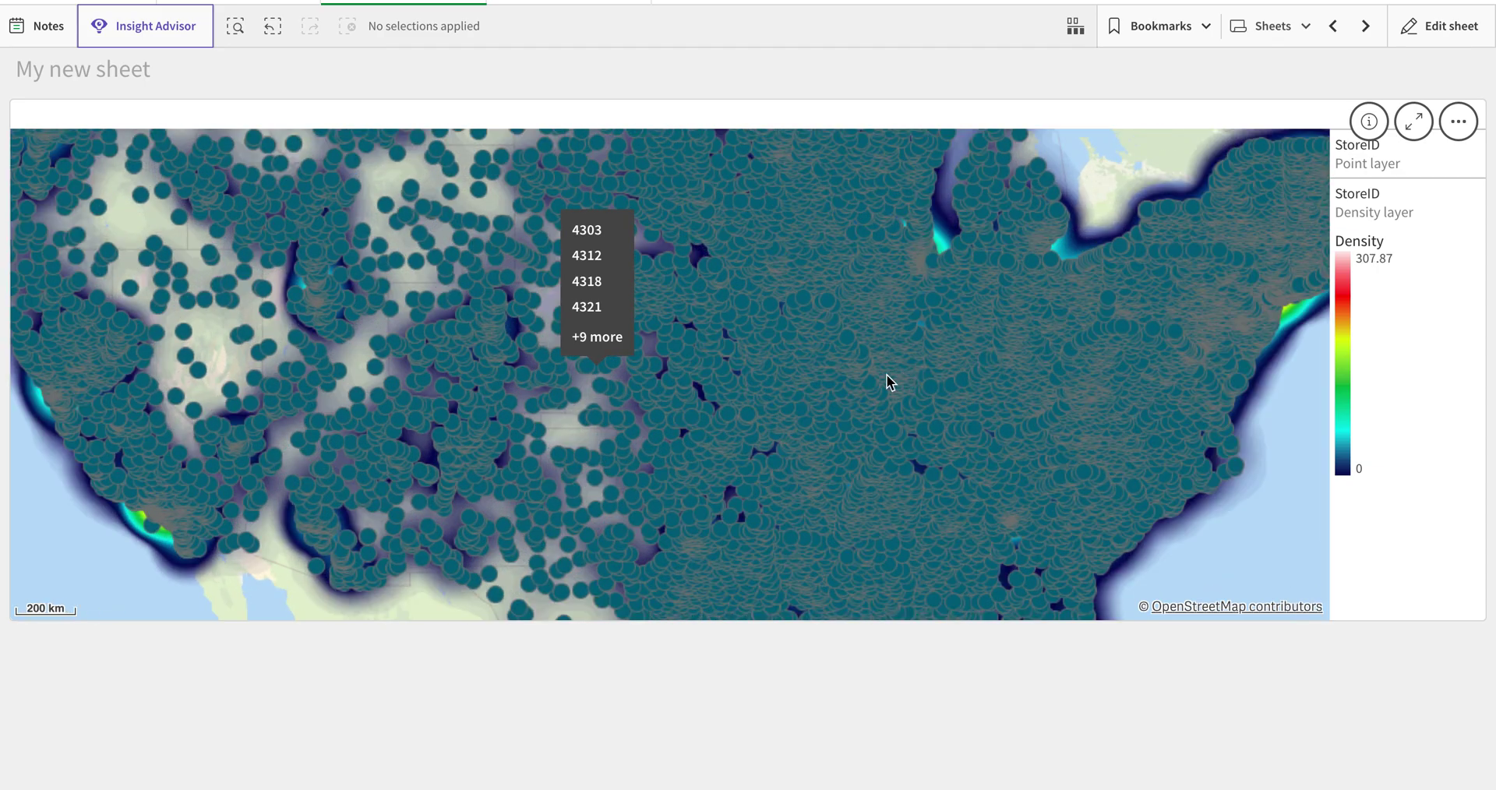
left_click(1427, 43)
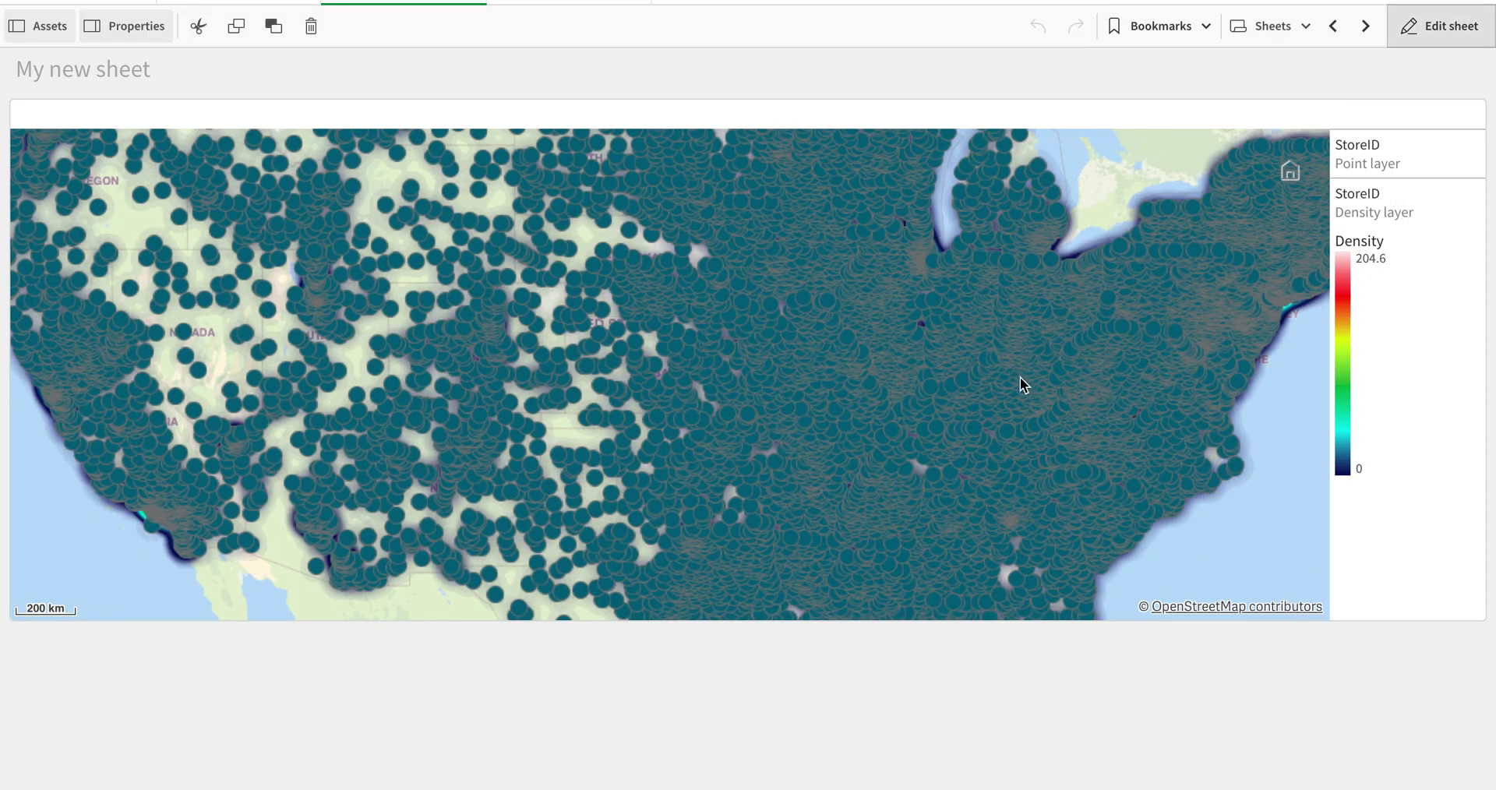
scroll(1432, 535, "down", 3)
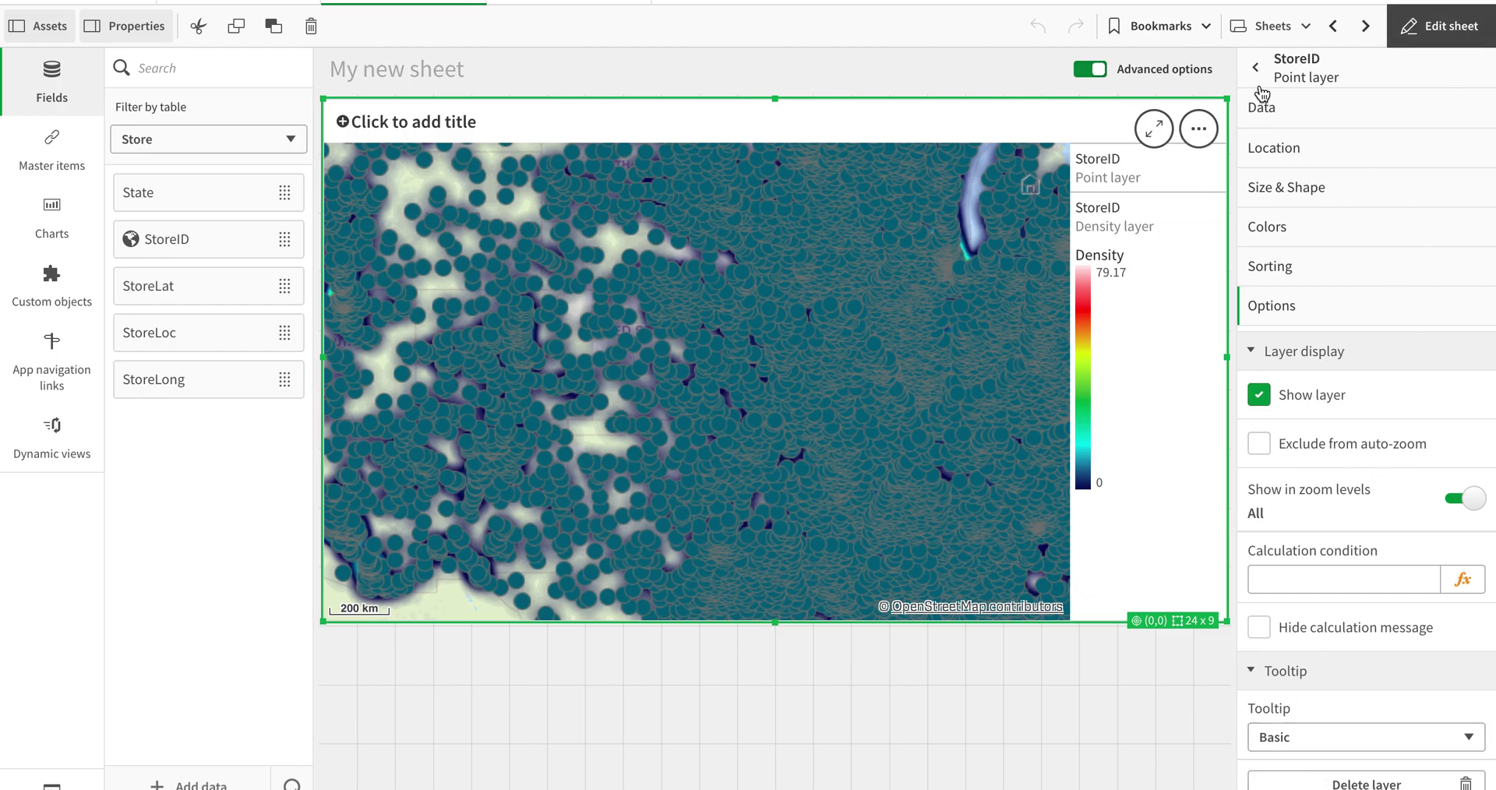
Step: Switch Navigation on under Map settings > Appearance > Presentation
left_click(1257, 67)
left_click(1310, 760)
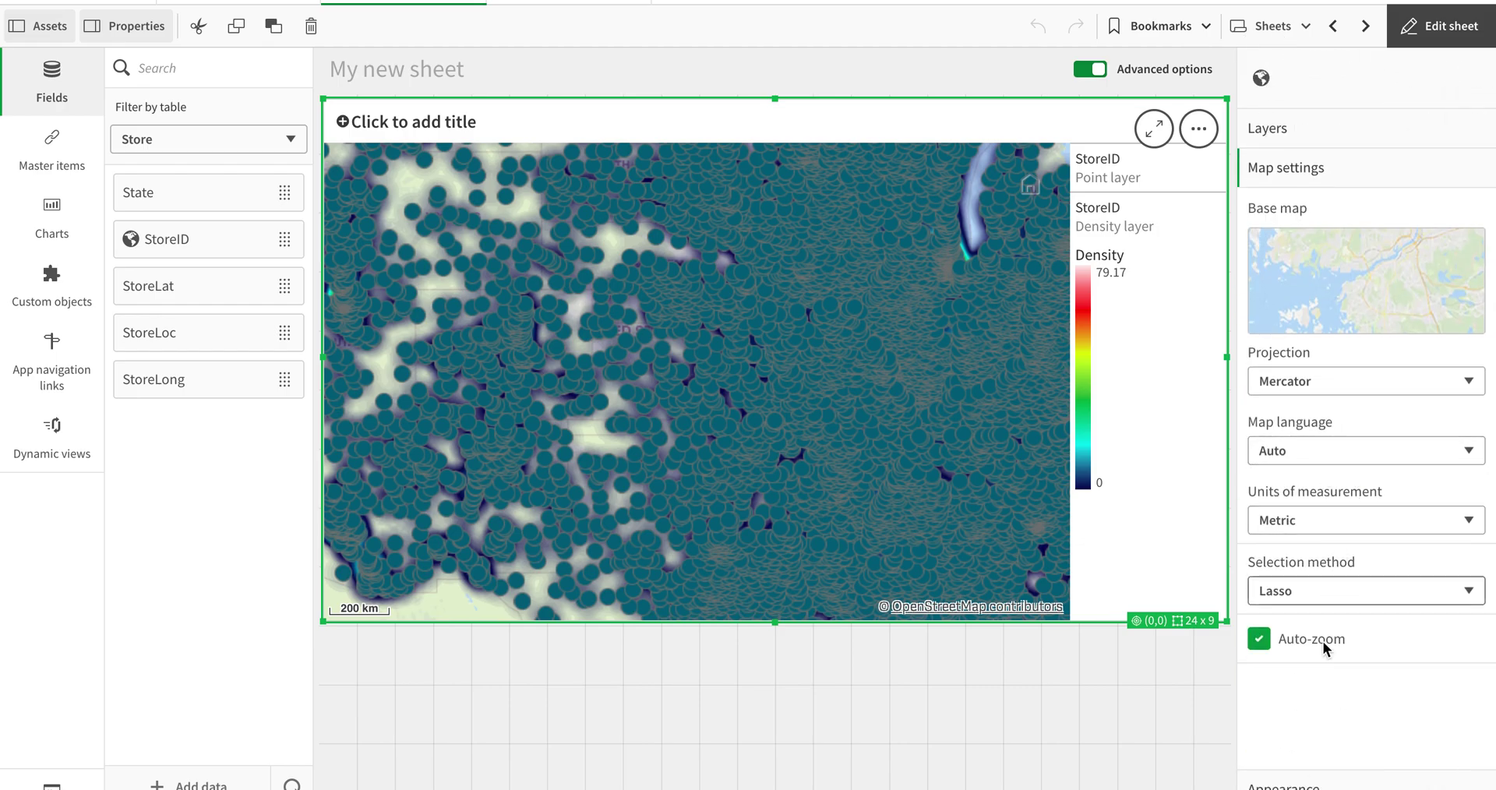
left_click(1303, 782)
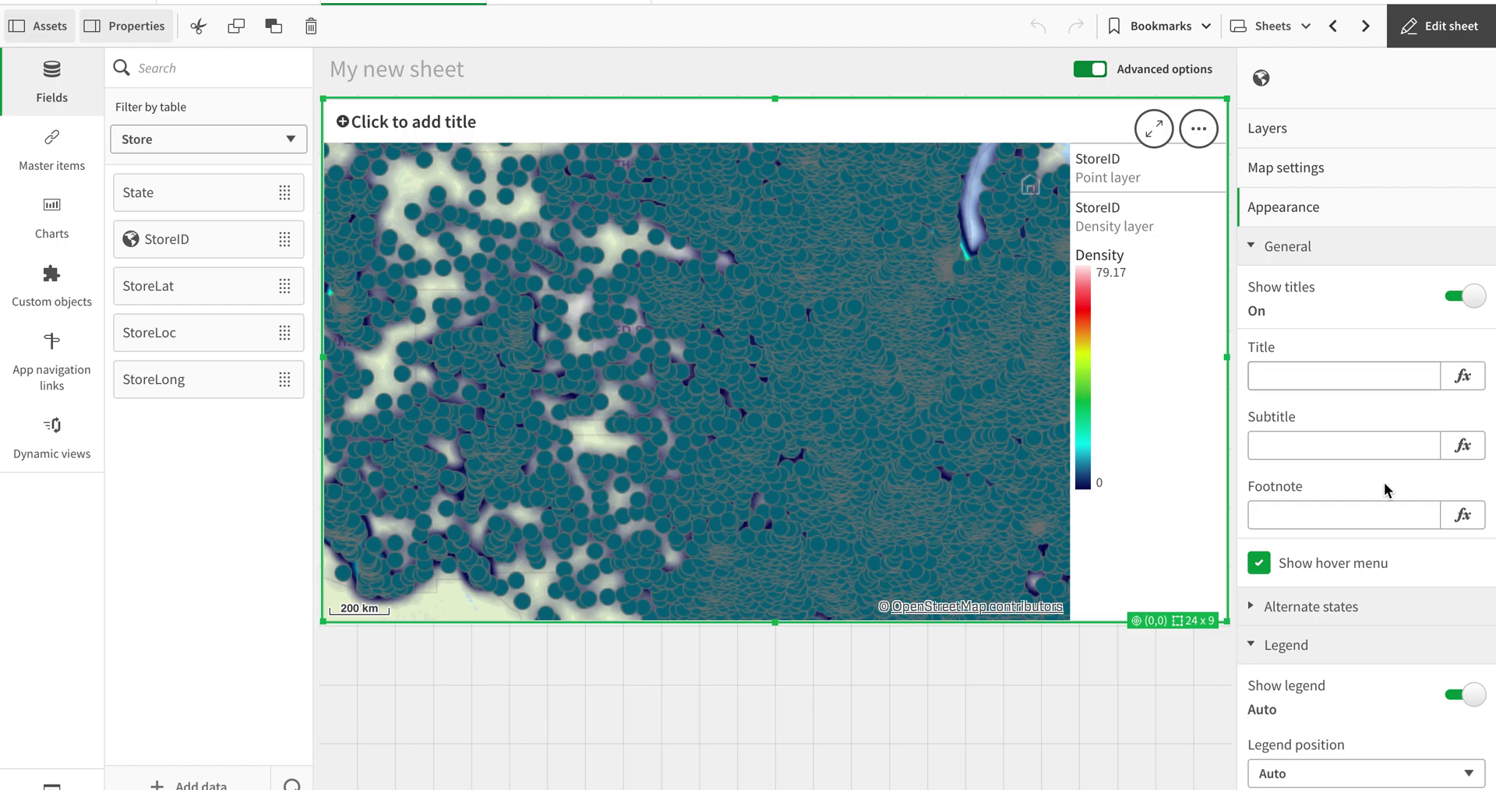
scroll(1380, 498, "down", 5)
scroll(1360, 567, "down", 1)
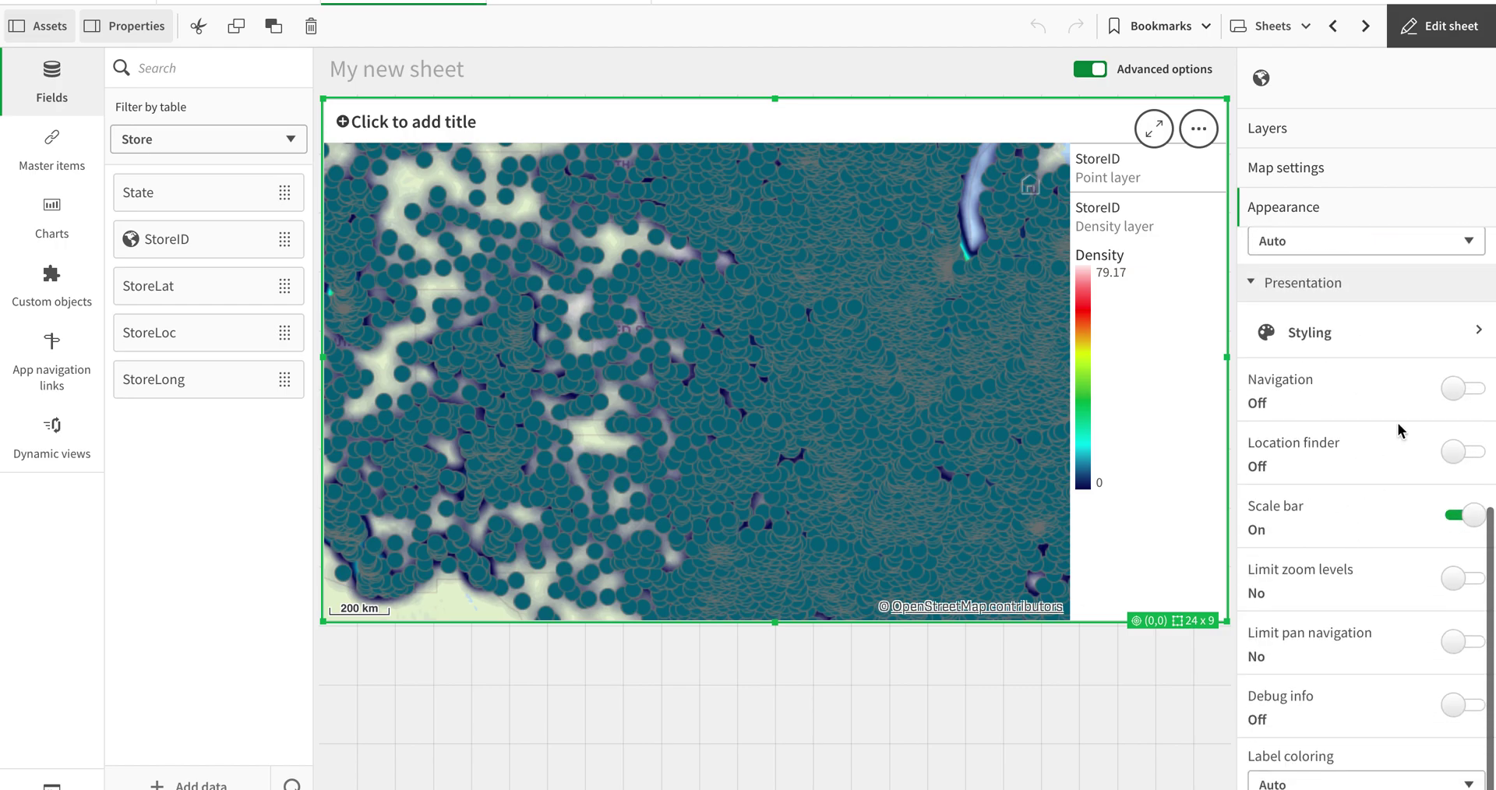
left_click(1465, 389)
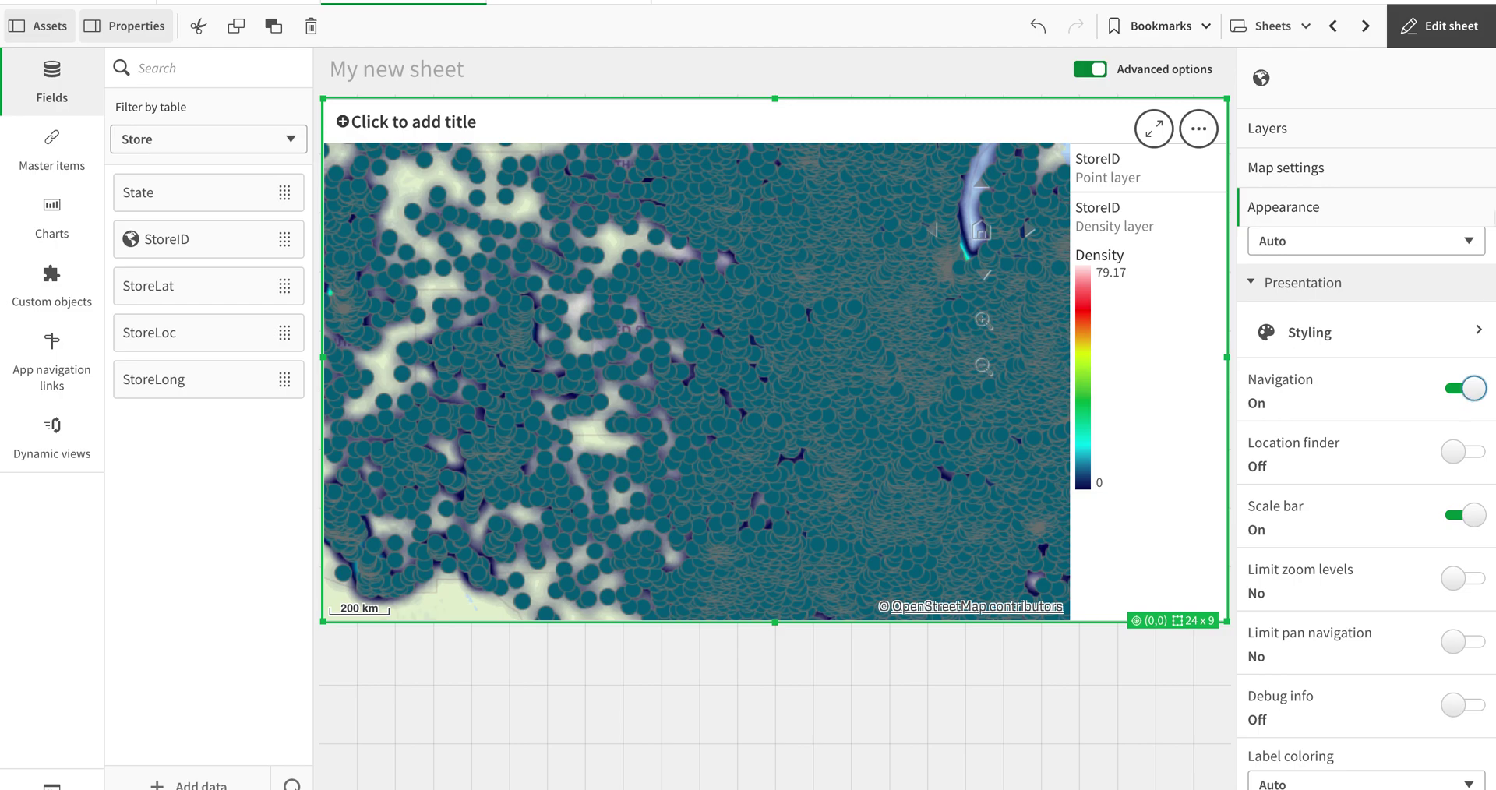
Step: Preview the map and zoom out to show all of North America
left_click(1457, 28)
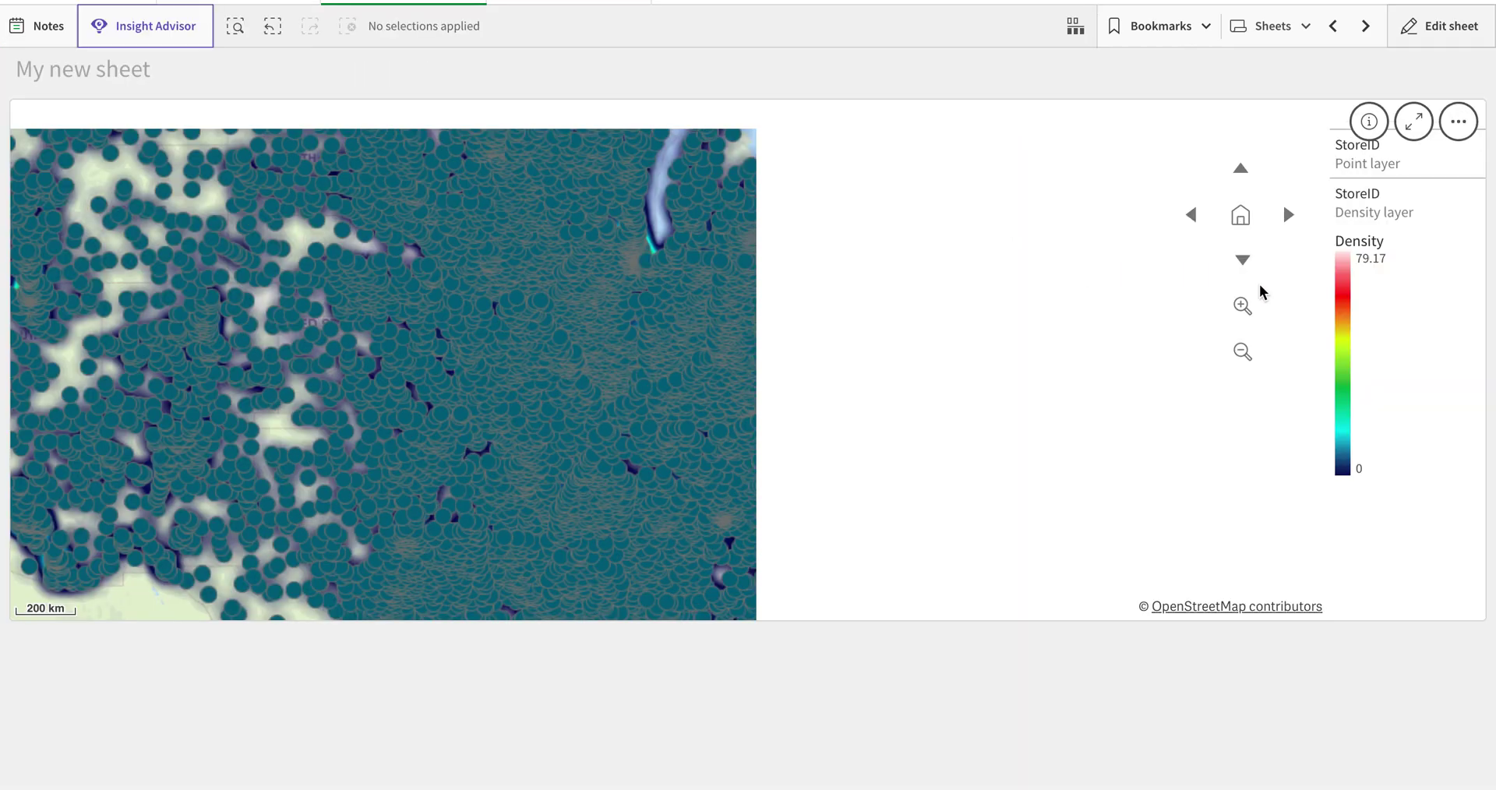
left_click(1243, 351)
left_click(1244, 353)
left_click(1243, 351)
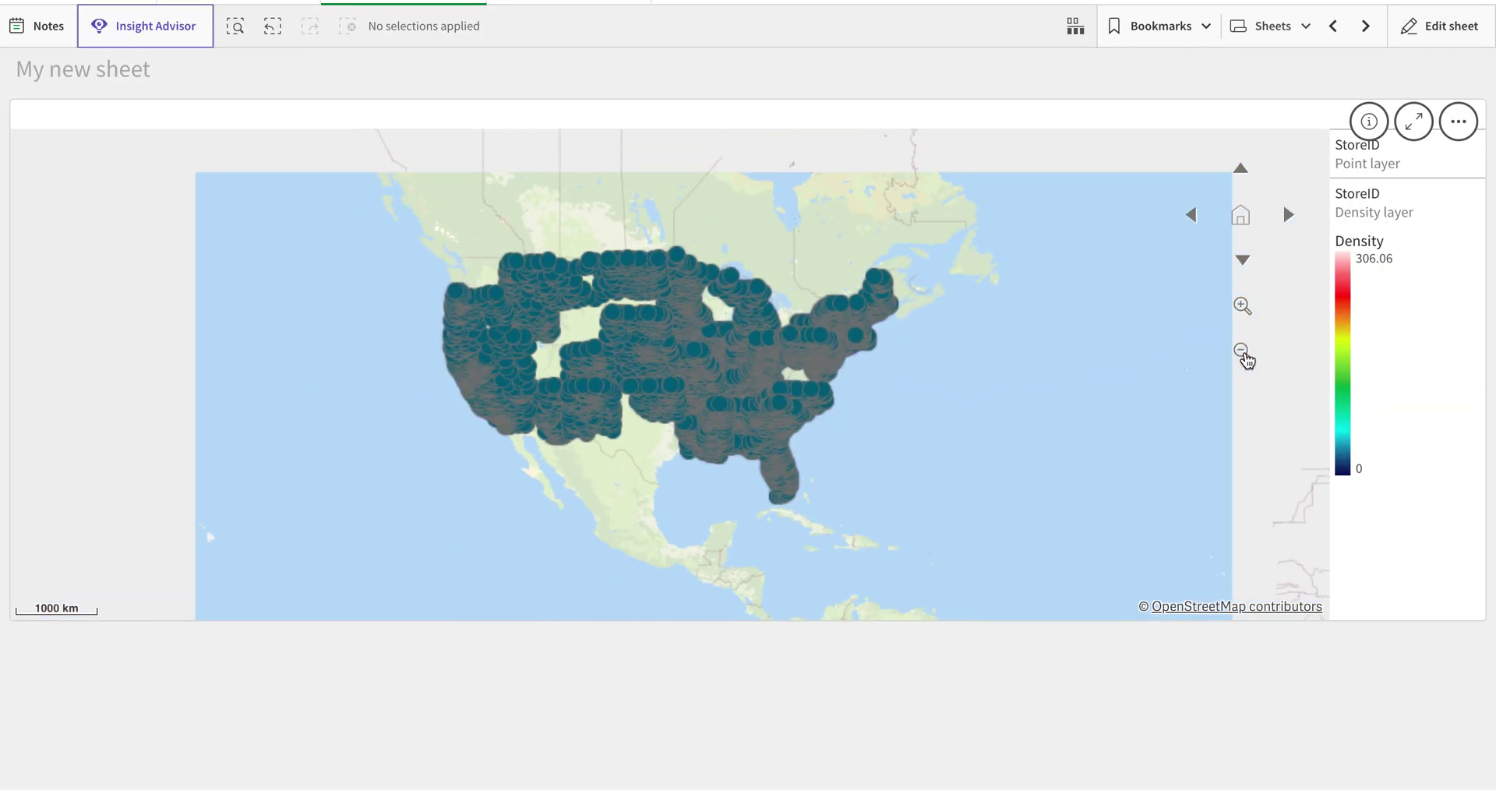
left_click(1243, 352)
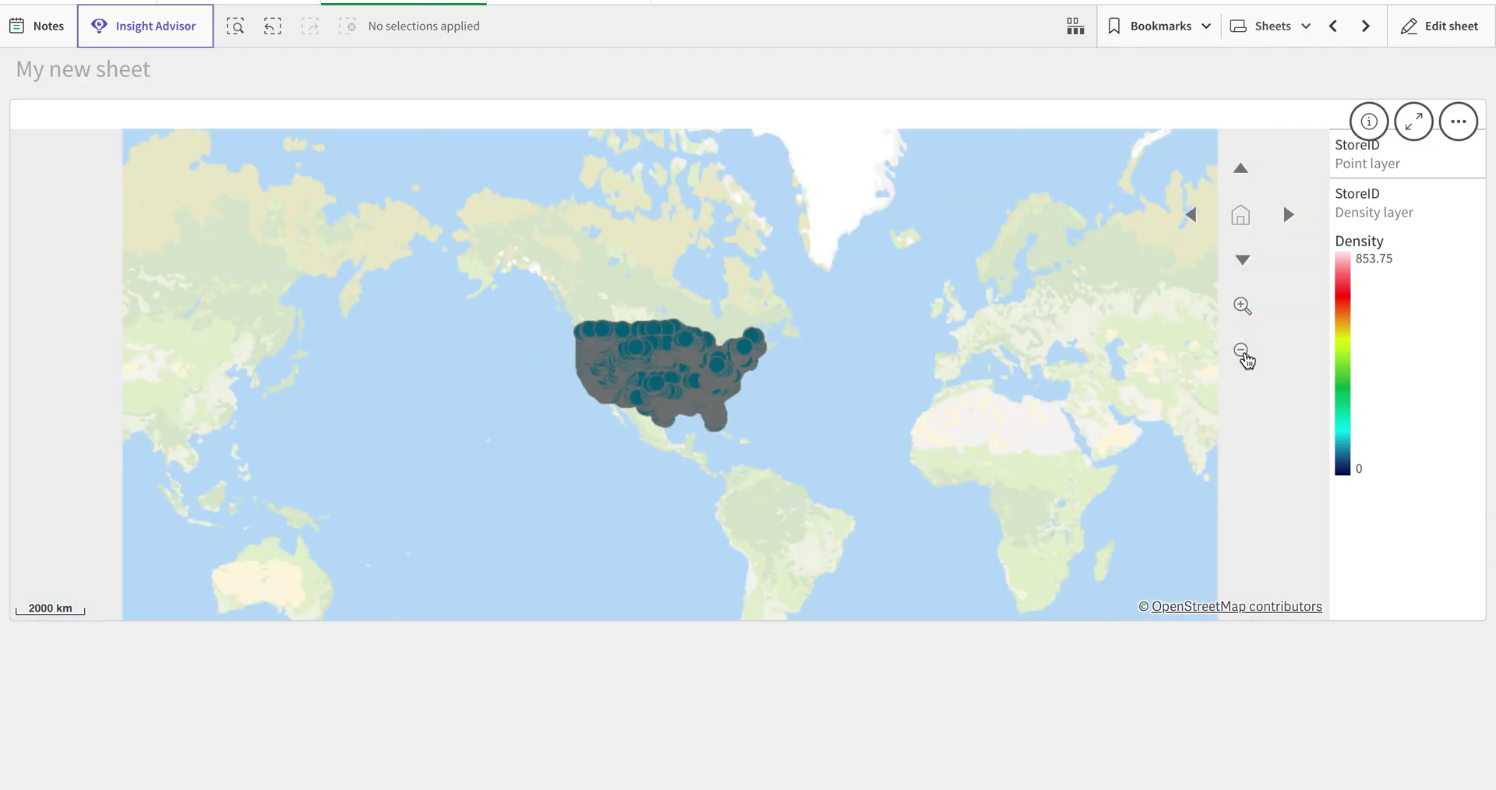
Step: Zoom back in to the 50 km scale over Kansas, then resume editing at the Layers list
left_click(1244, 305)
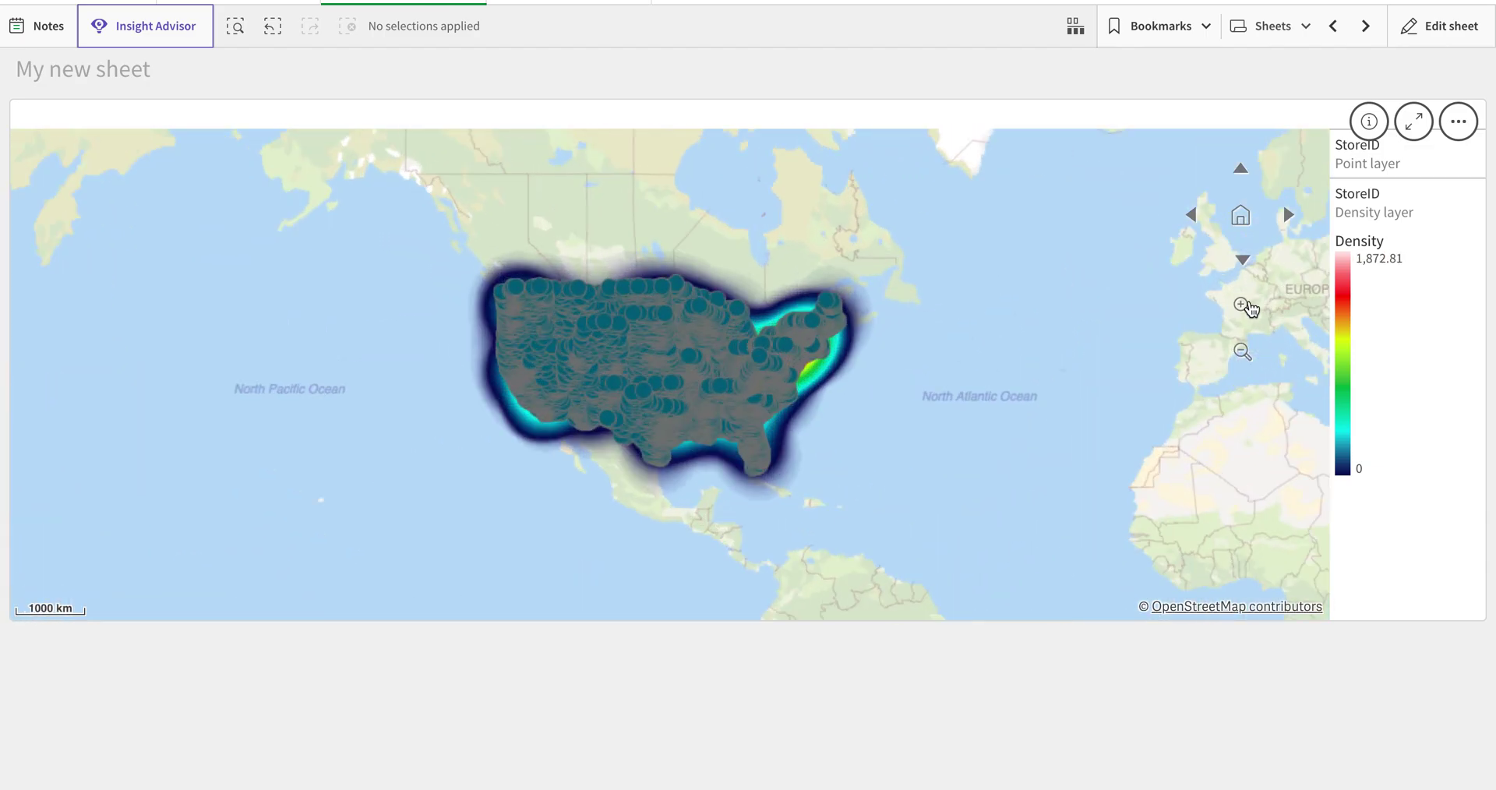
left_click(1244, 305)
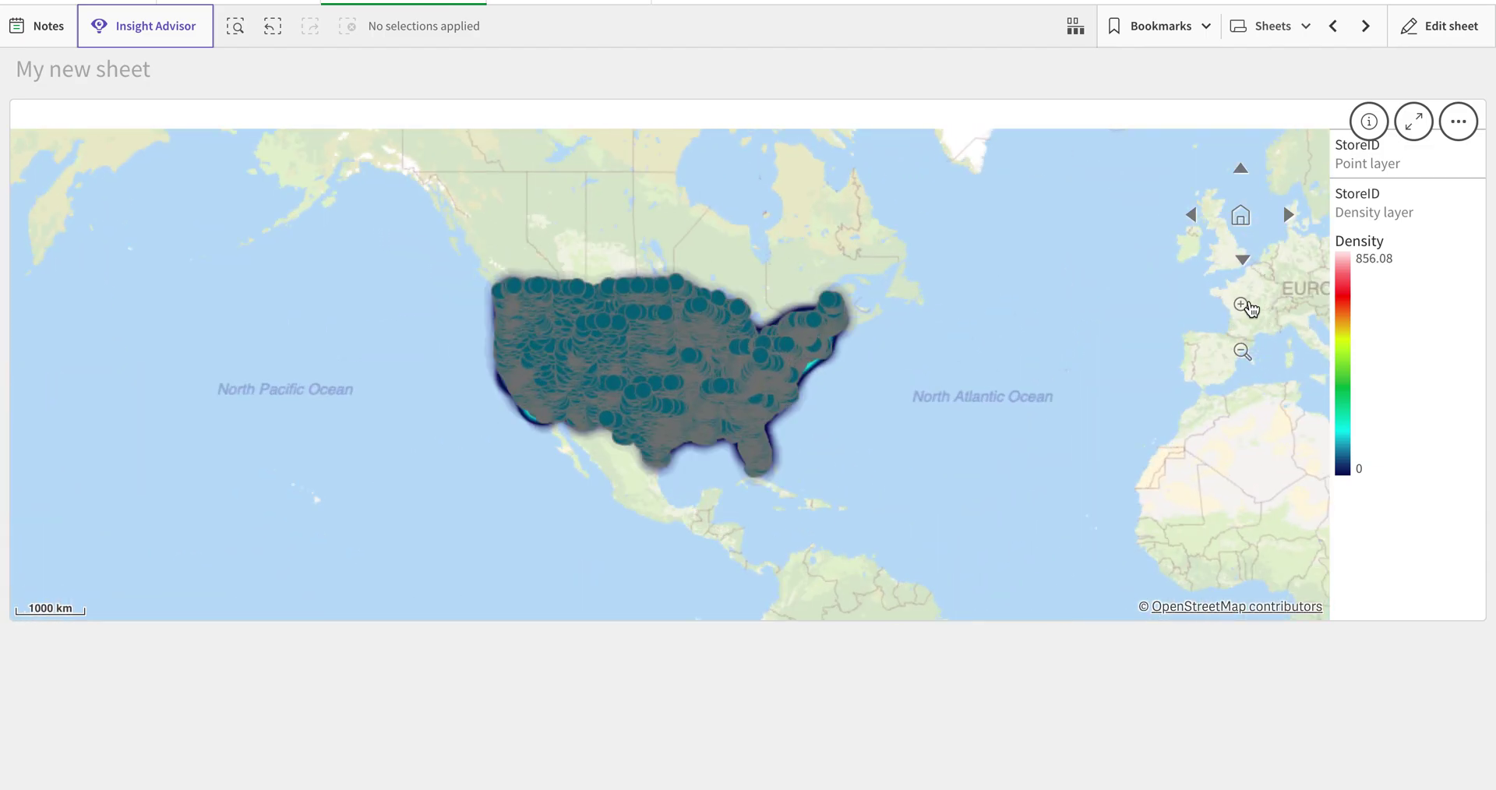
left_click(1243, 304)
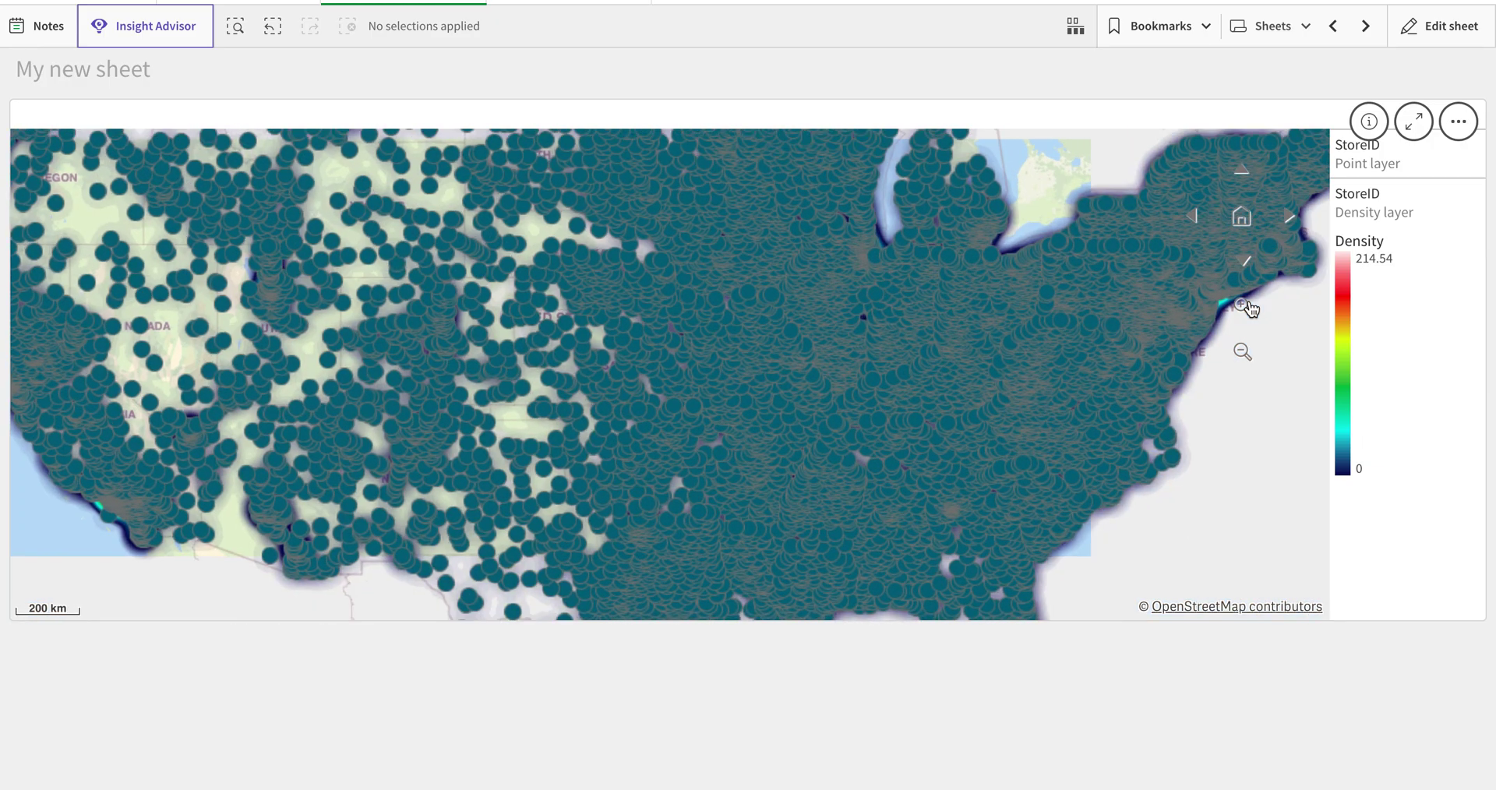
left_click(1244, 304)
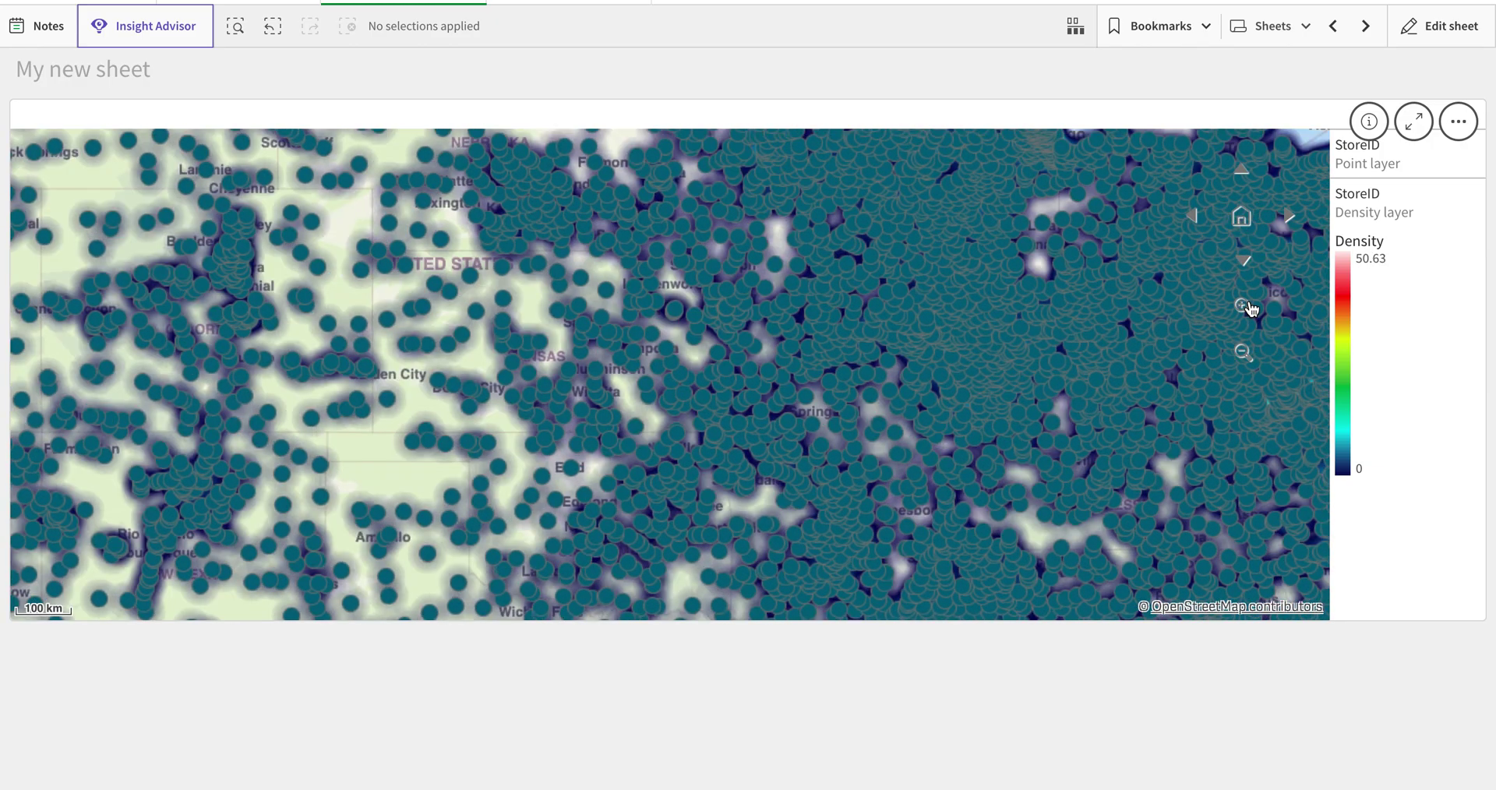
left_click(1244, 304)
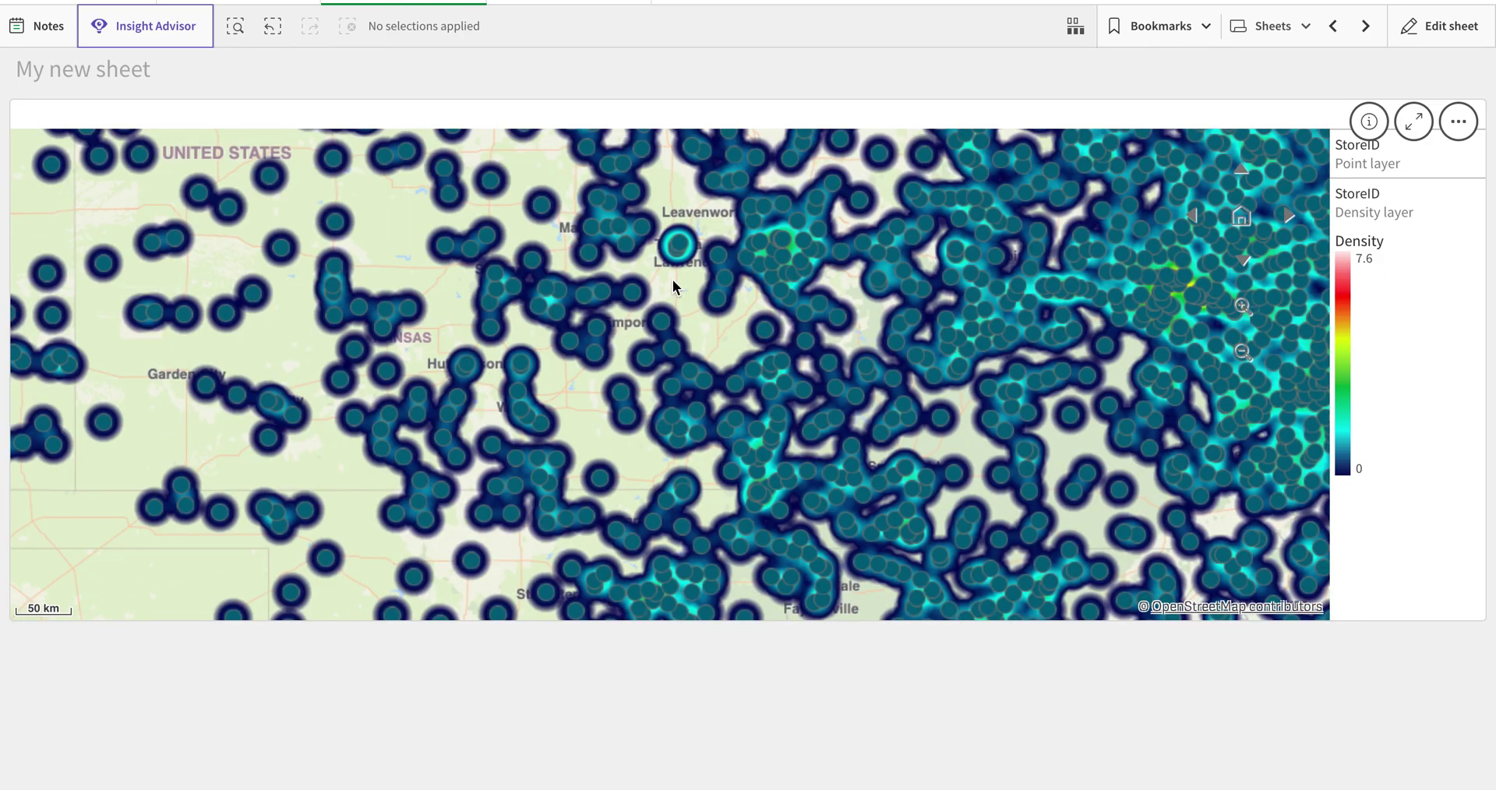
left_click(1456, 27)
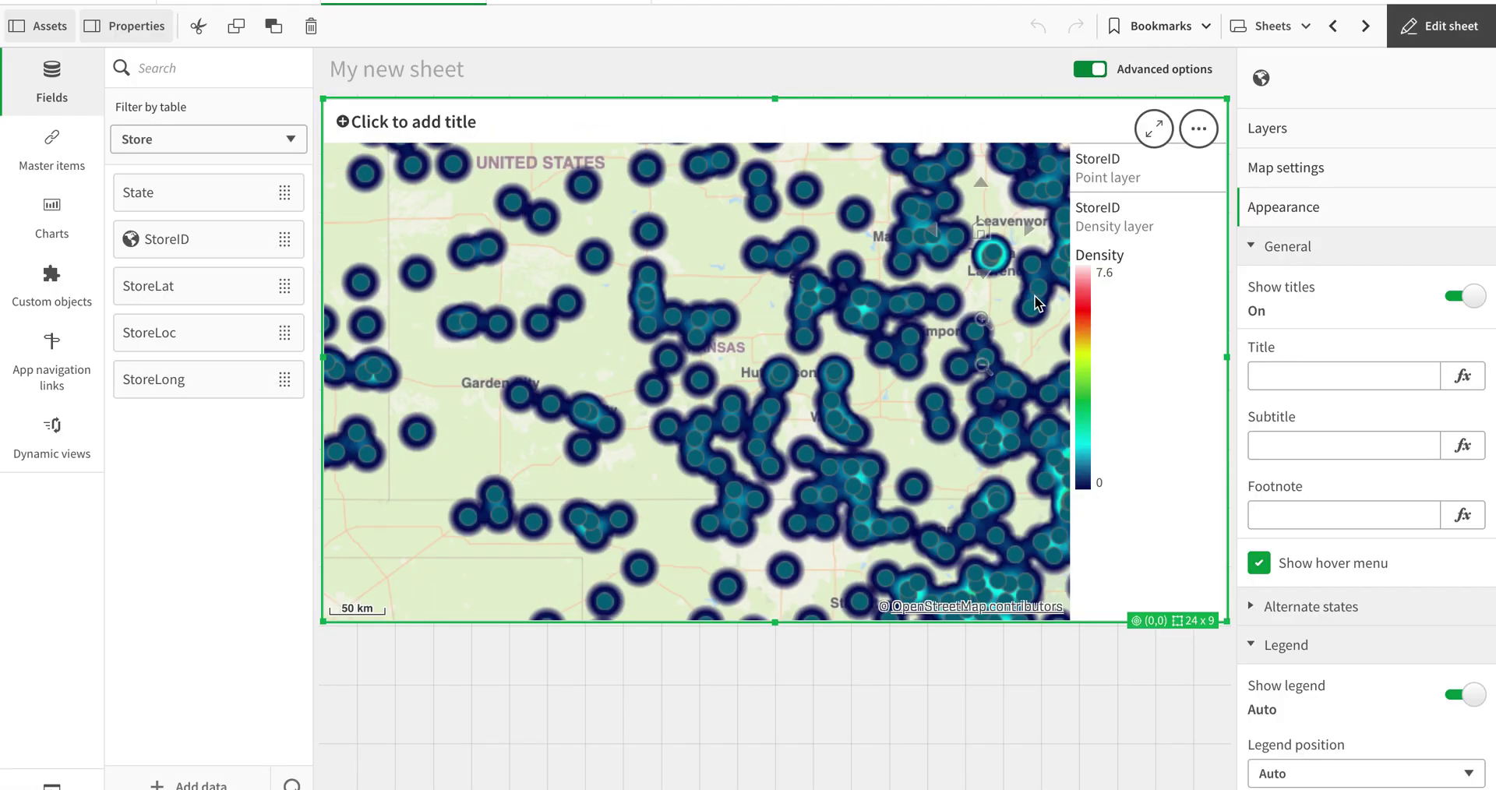
left_click(1266, 127)
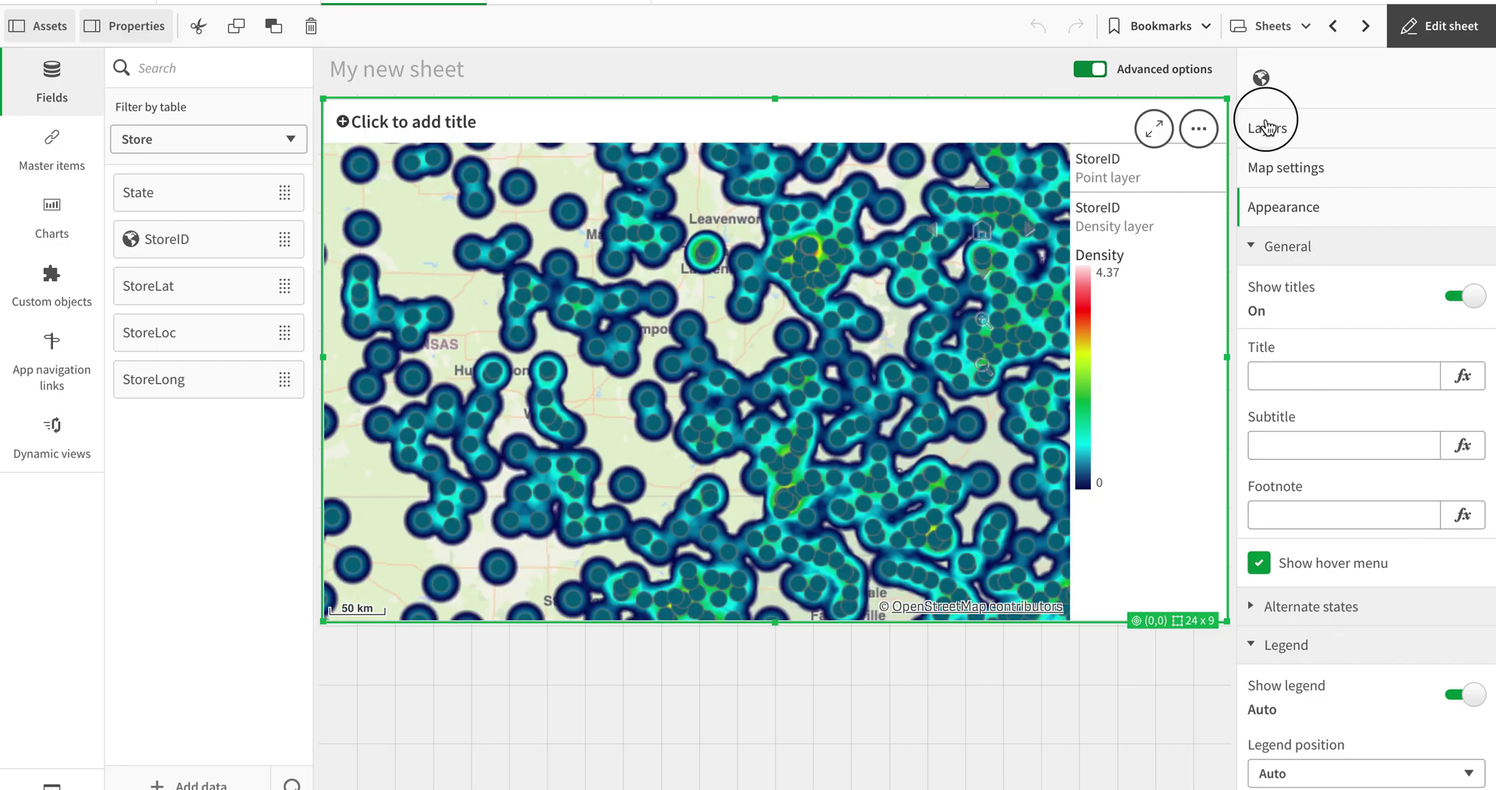
Step: Set the StoreID Density layer's custom zoom levels to No zoom through 5x
left_click(1313, 218)
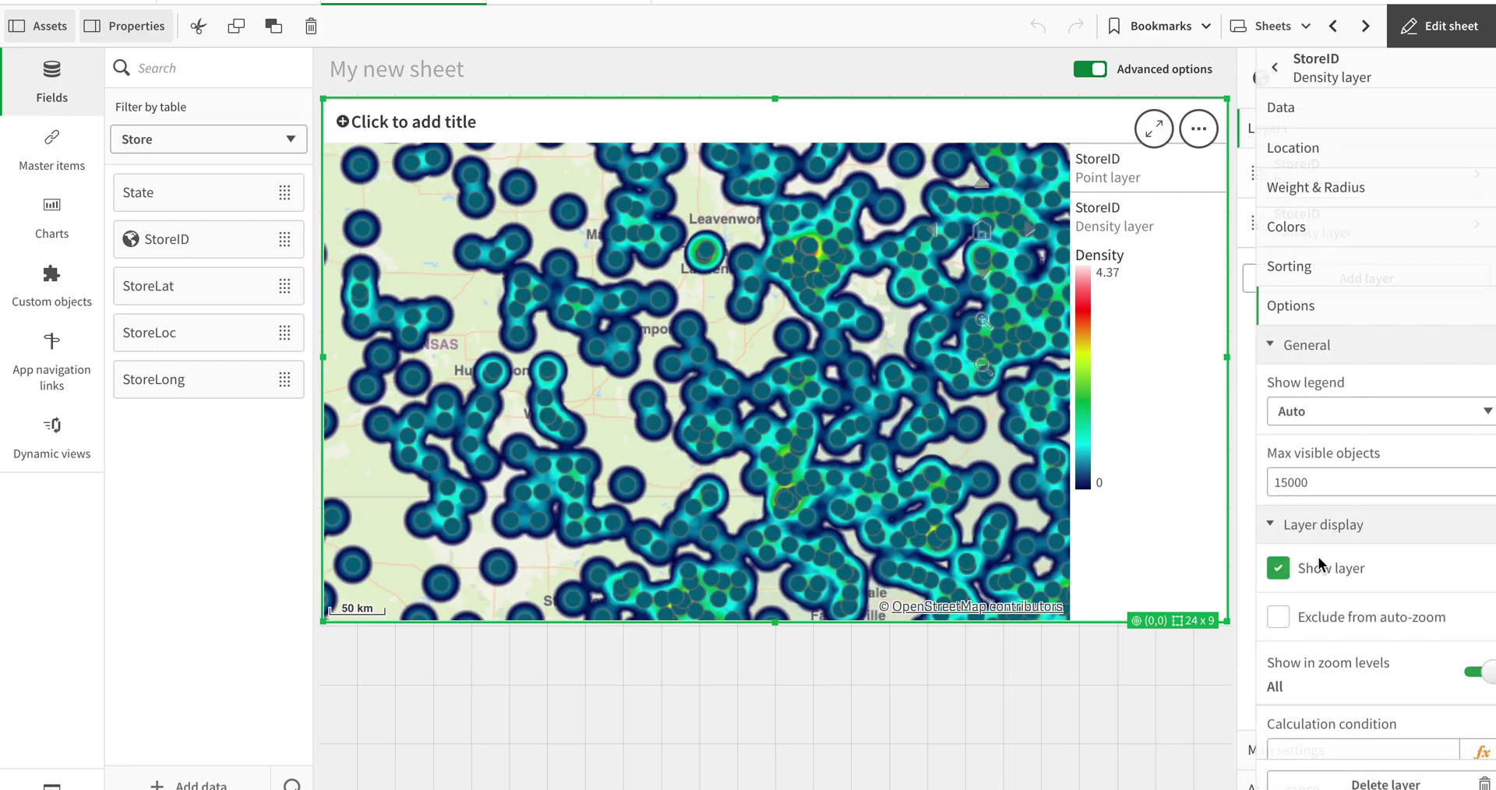
left_click(1465, 673)
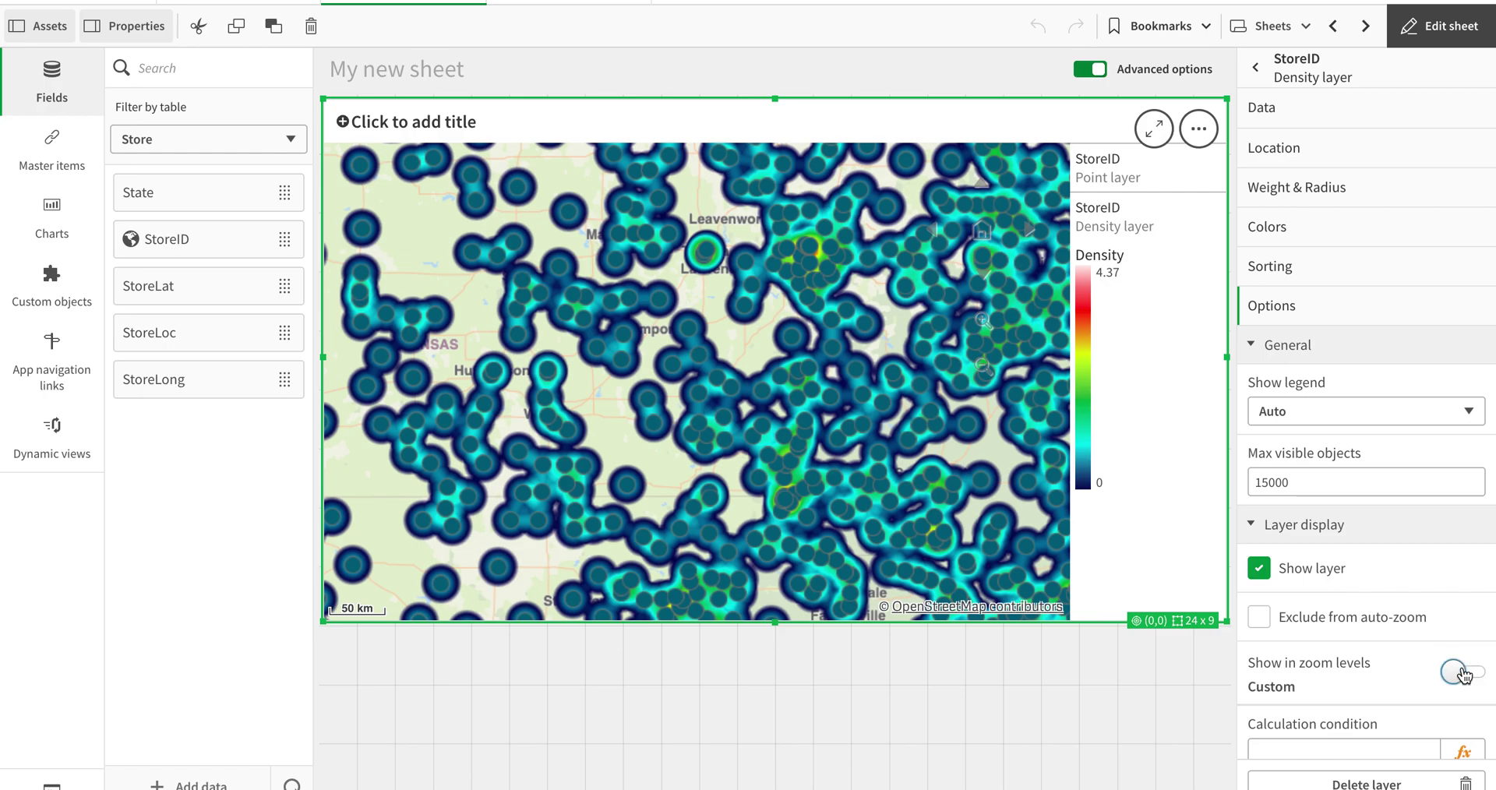
scroll(1465, 673, "down", 1)
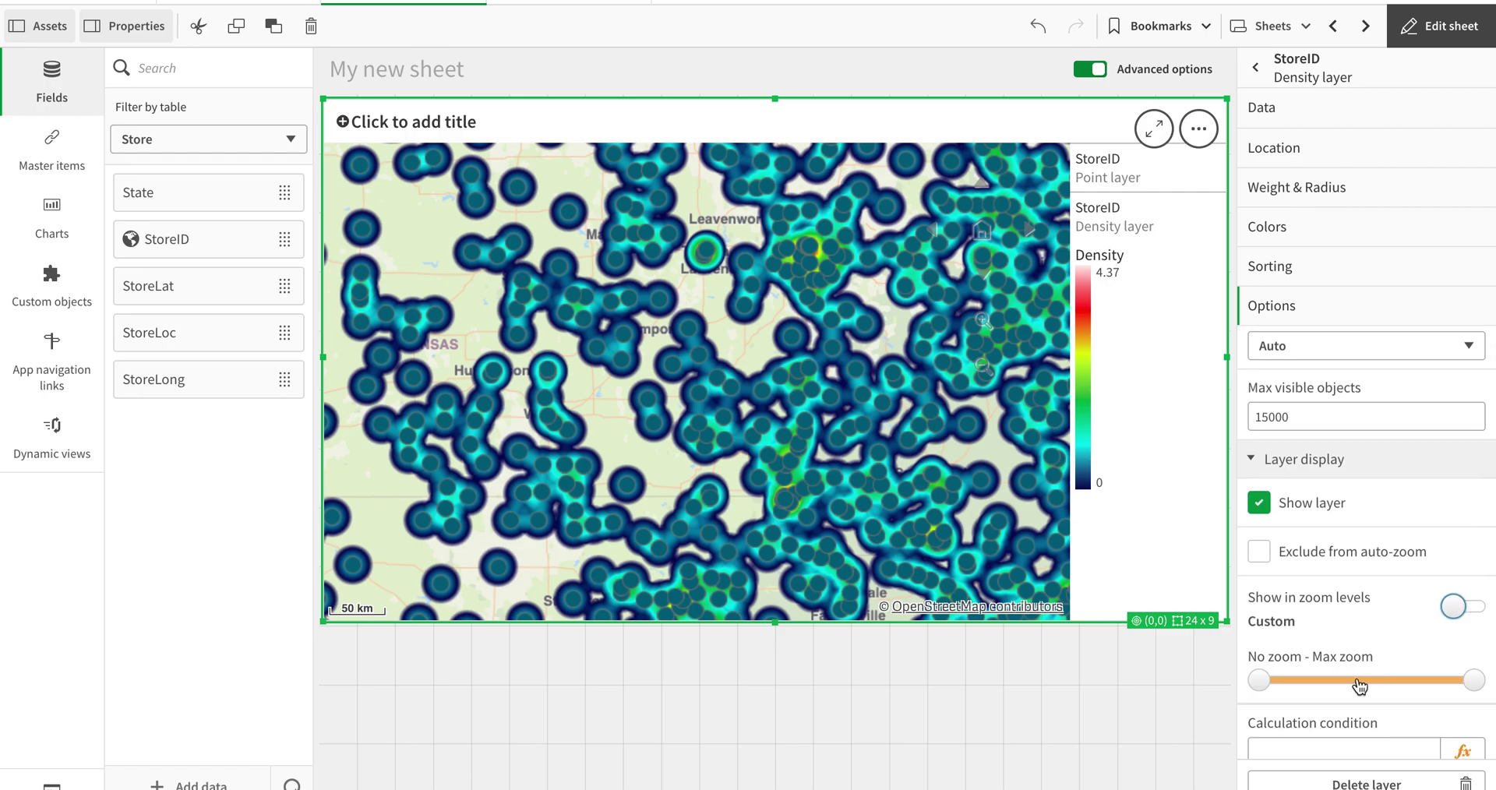
left_click_drag(1260, 680, 1317, 684)
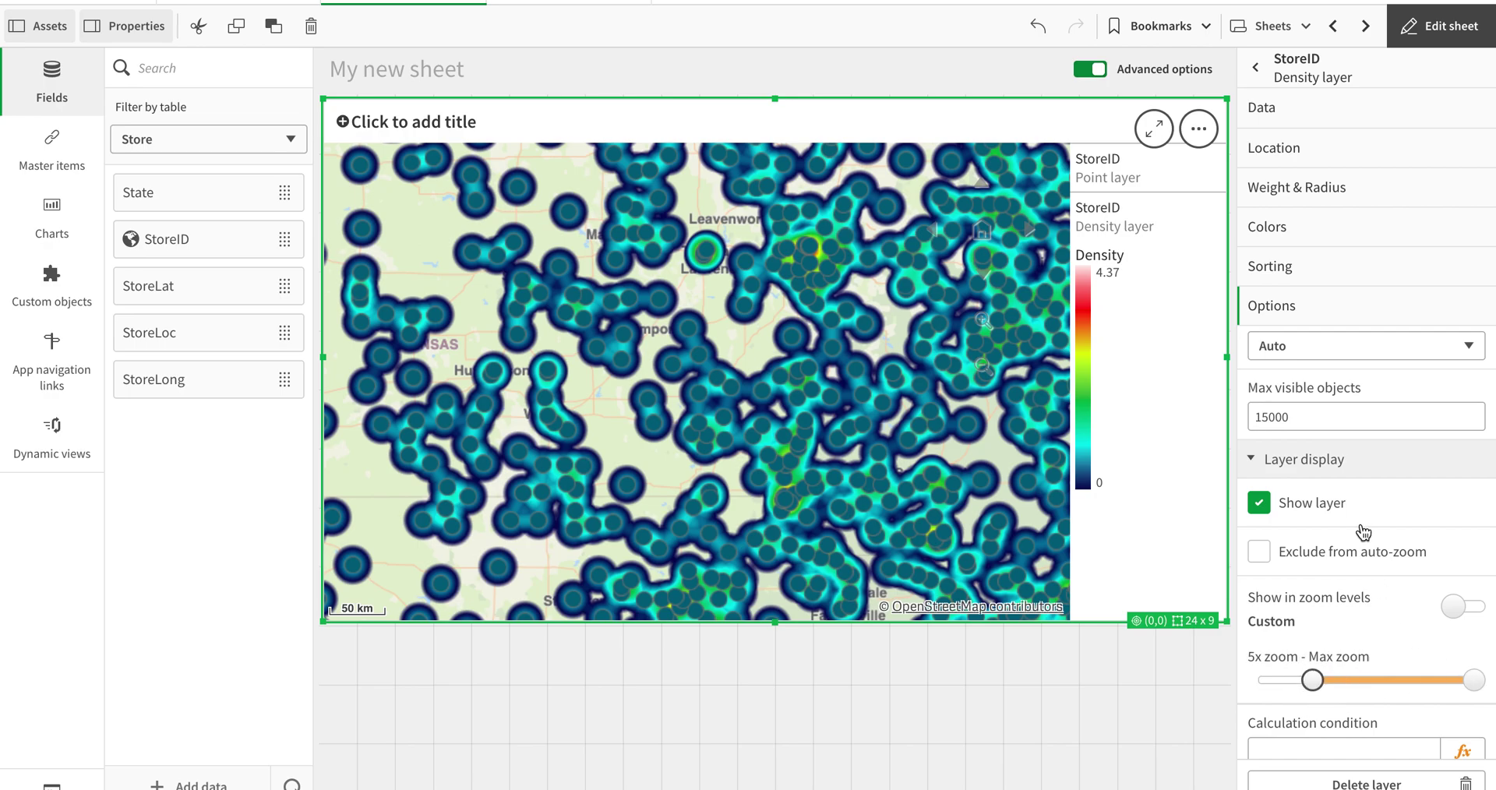
left_click(1313, 73)
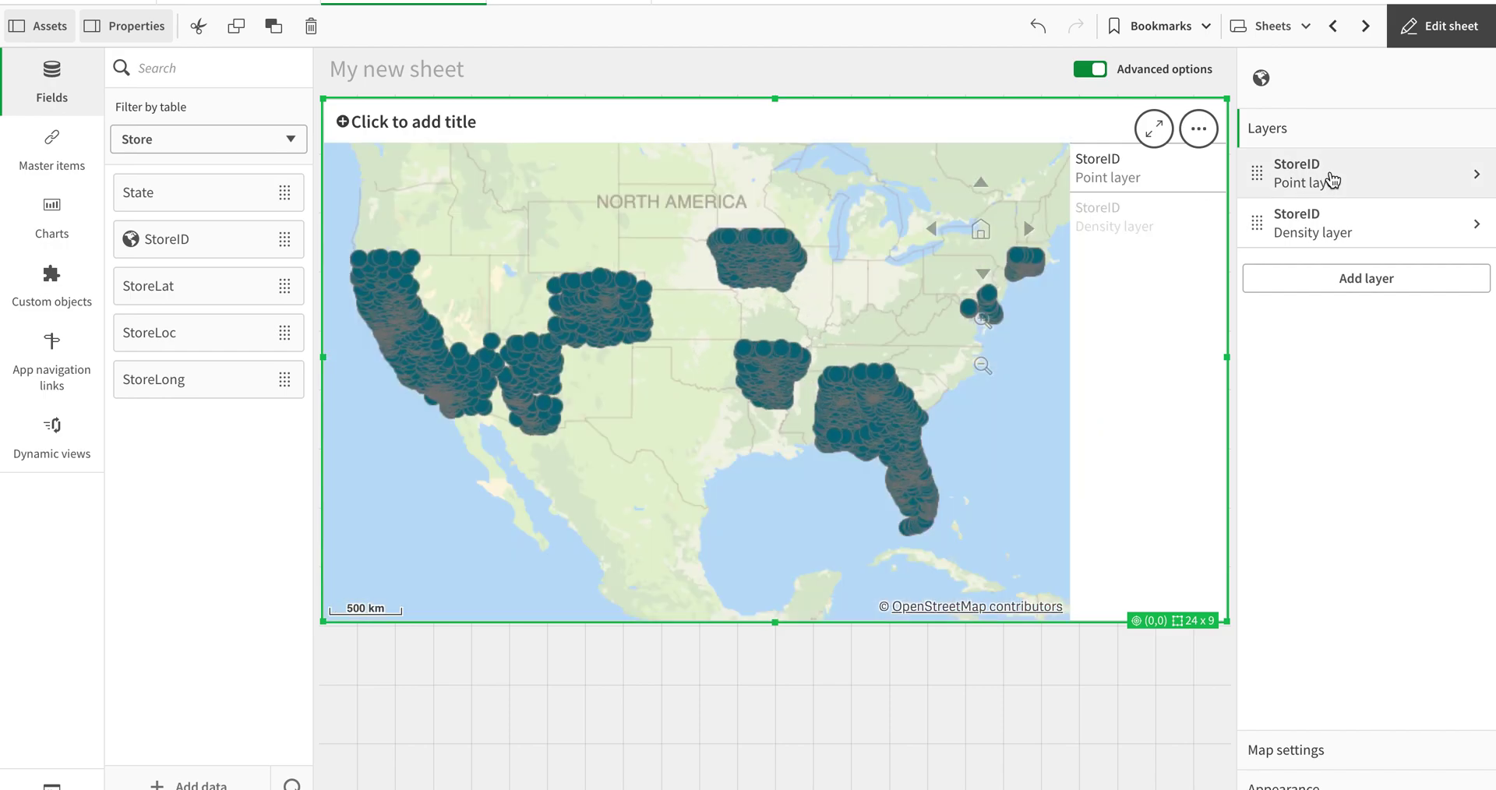
left_click(1324, 223)
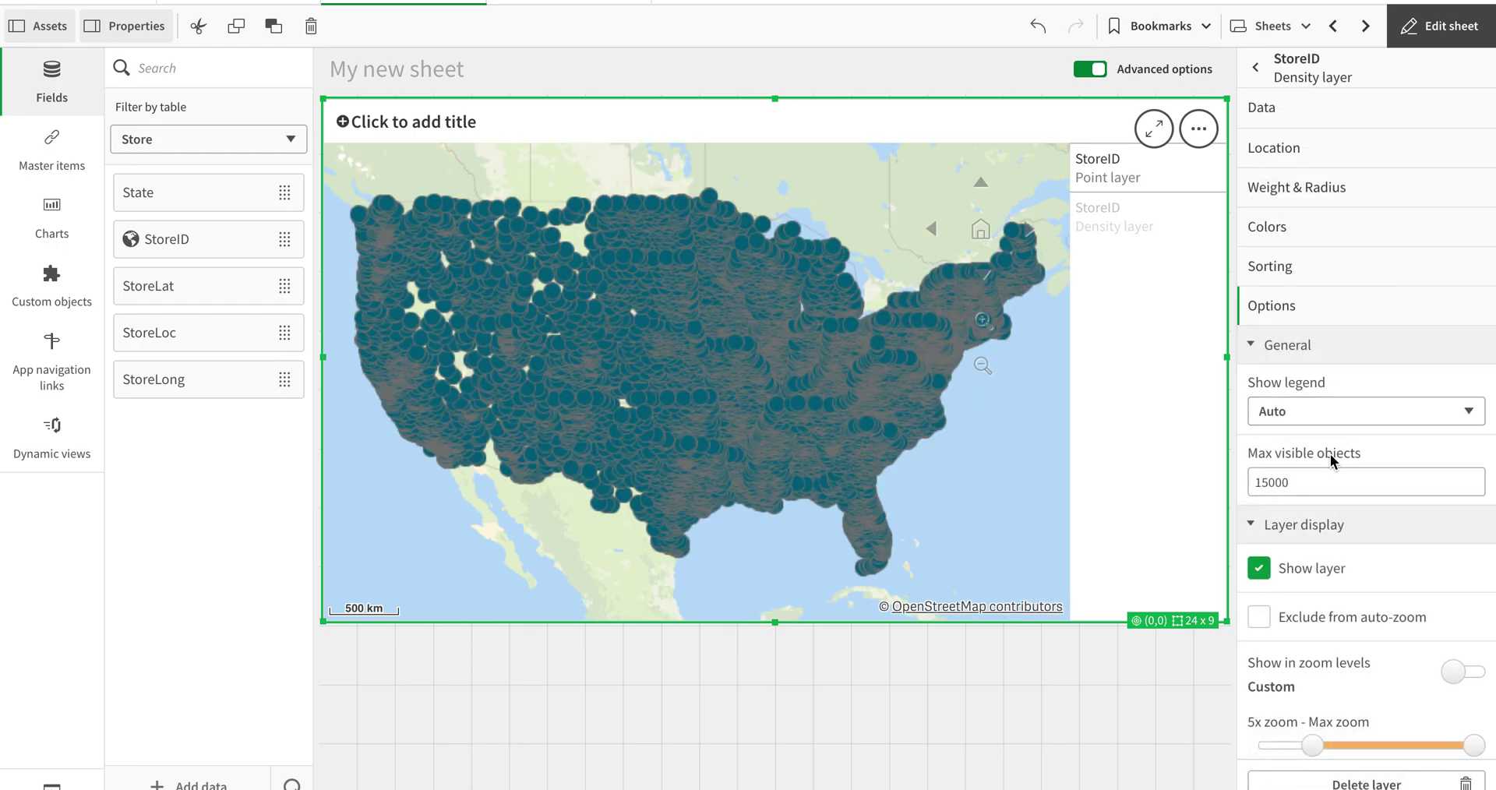
mouse_move(1312, 745)
left_click_drag(1313, 746, 1259, 746)
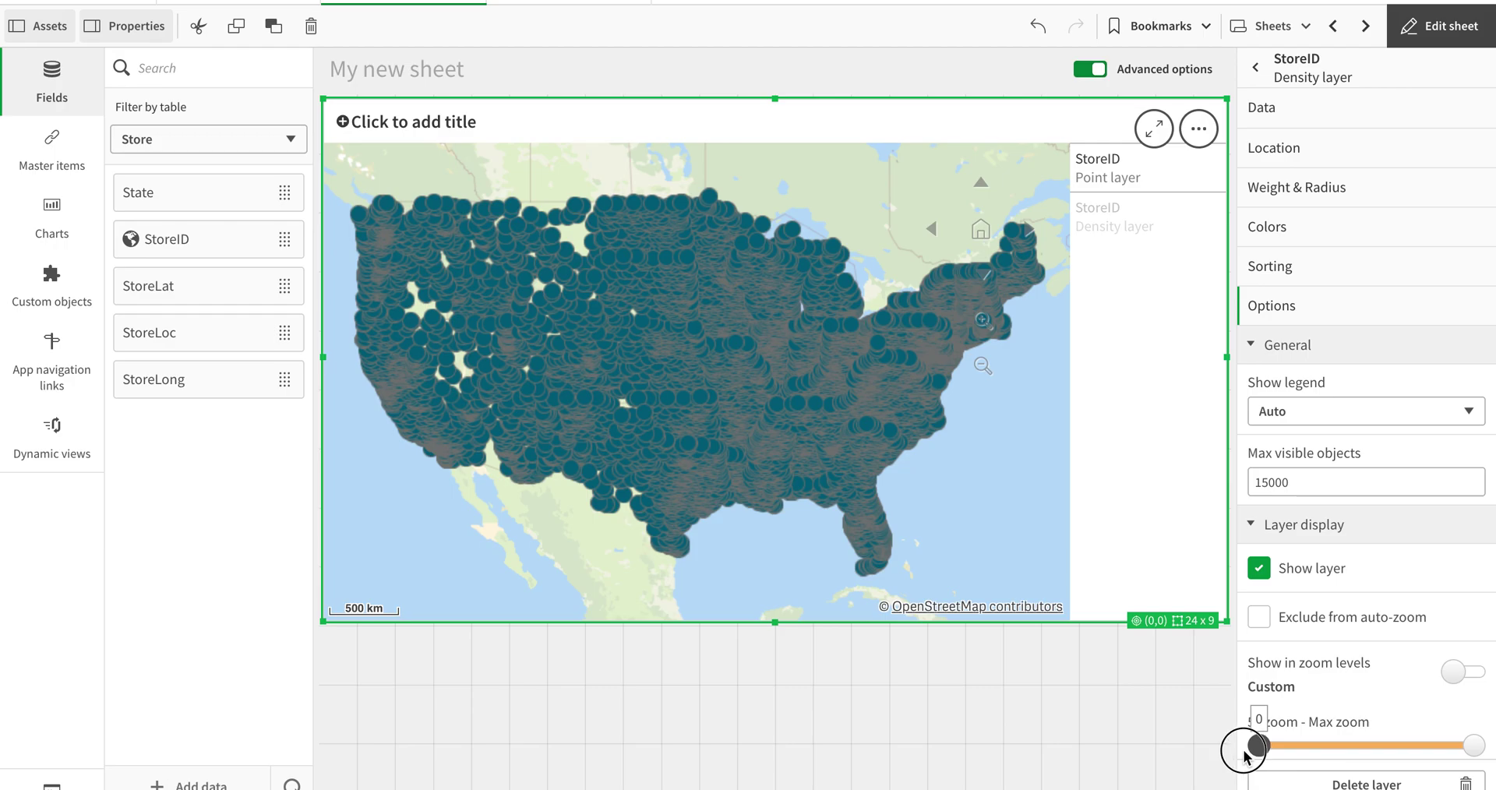
left_click_drag(1473, 746, 1313, 746)
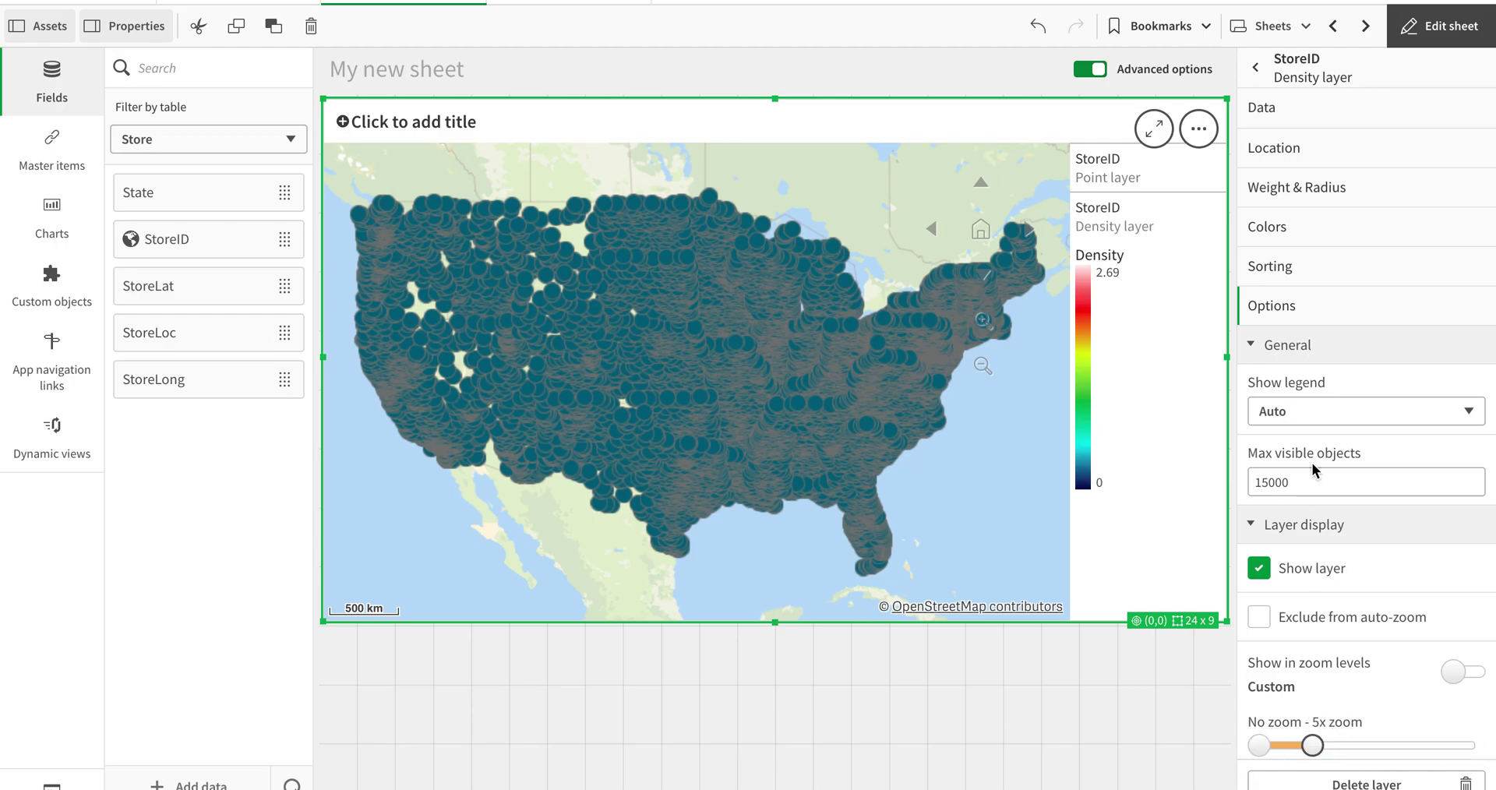
left_click(1346, 85)
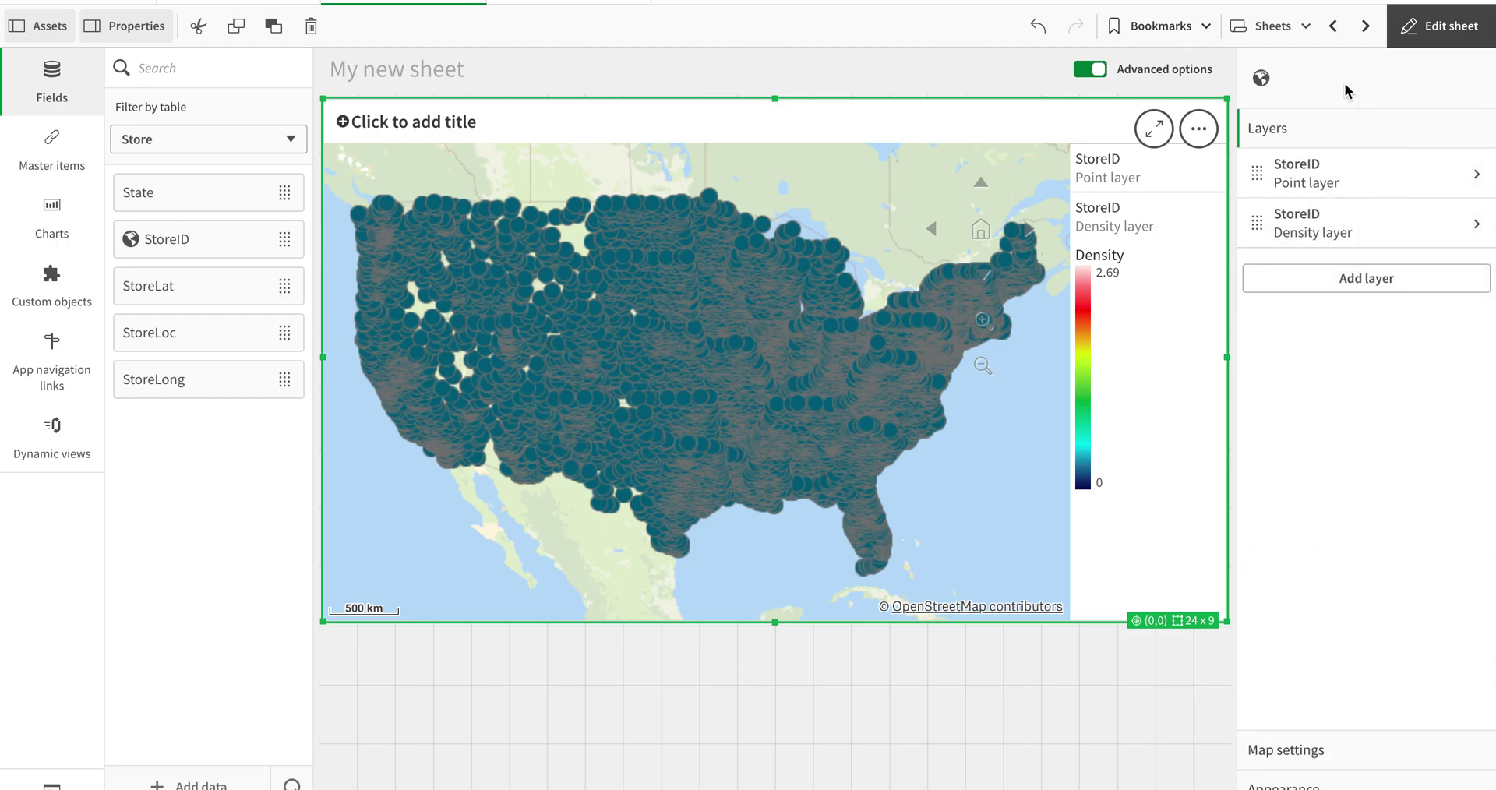
Step: Set the StoreID Point layer's custom zoom levels to start at 6x
left_click(1325, 191)
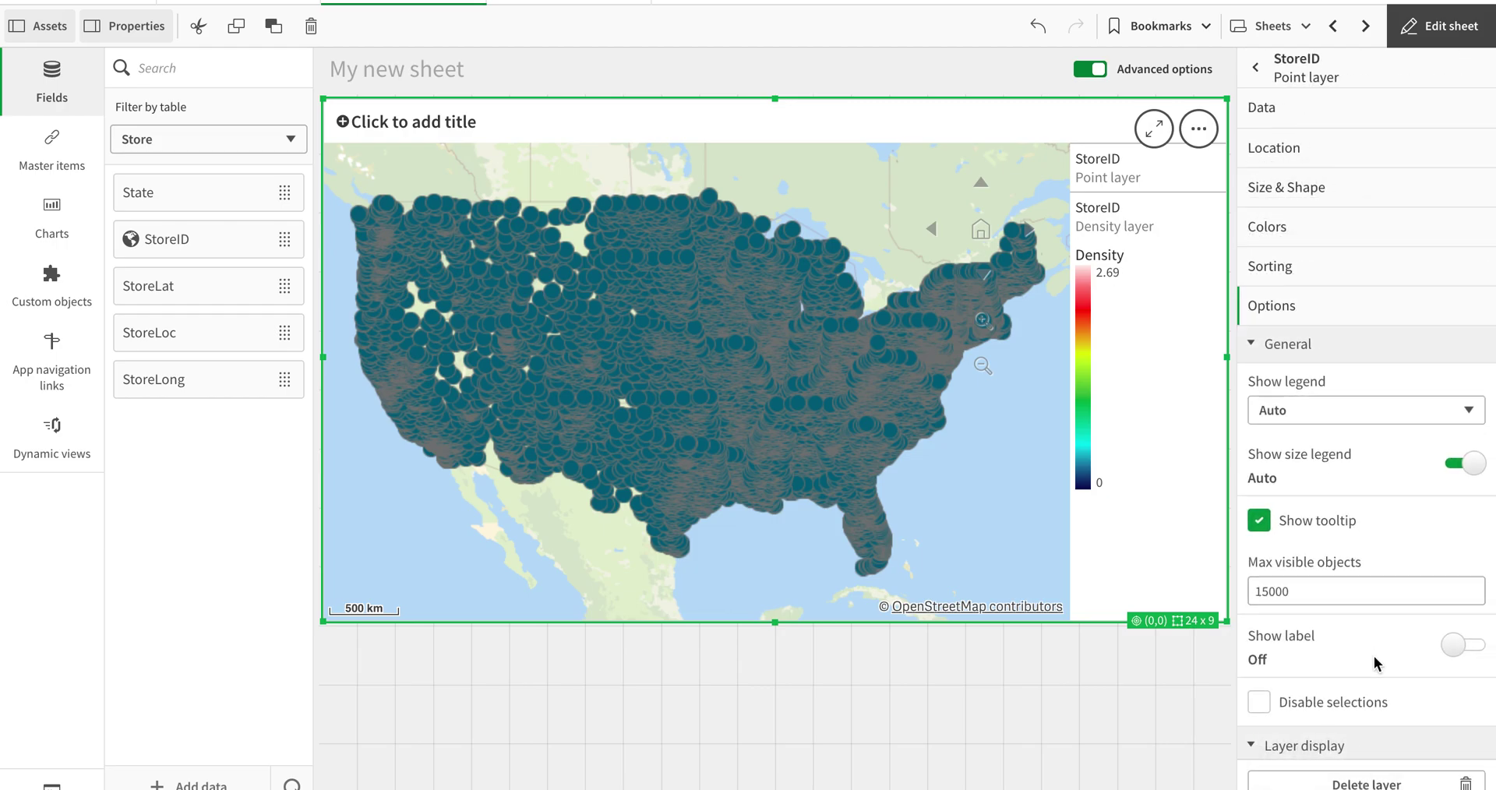
scroll(1373, 656, "down", 2)
scroll(1368, 664, "down", 1)
left_click(1464, 679)
scroll(1379, 659, "down", 2)
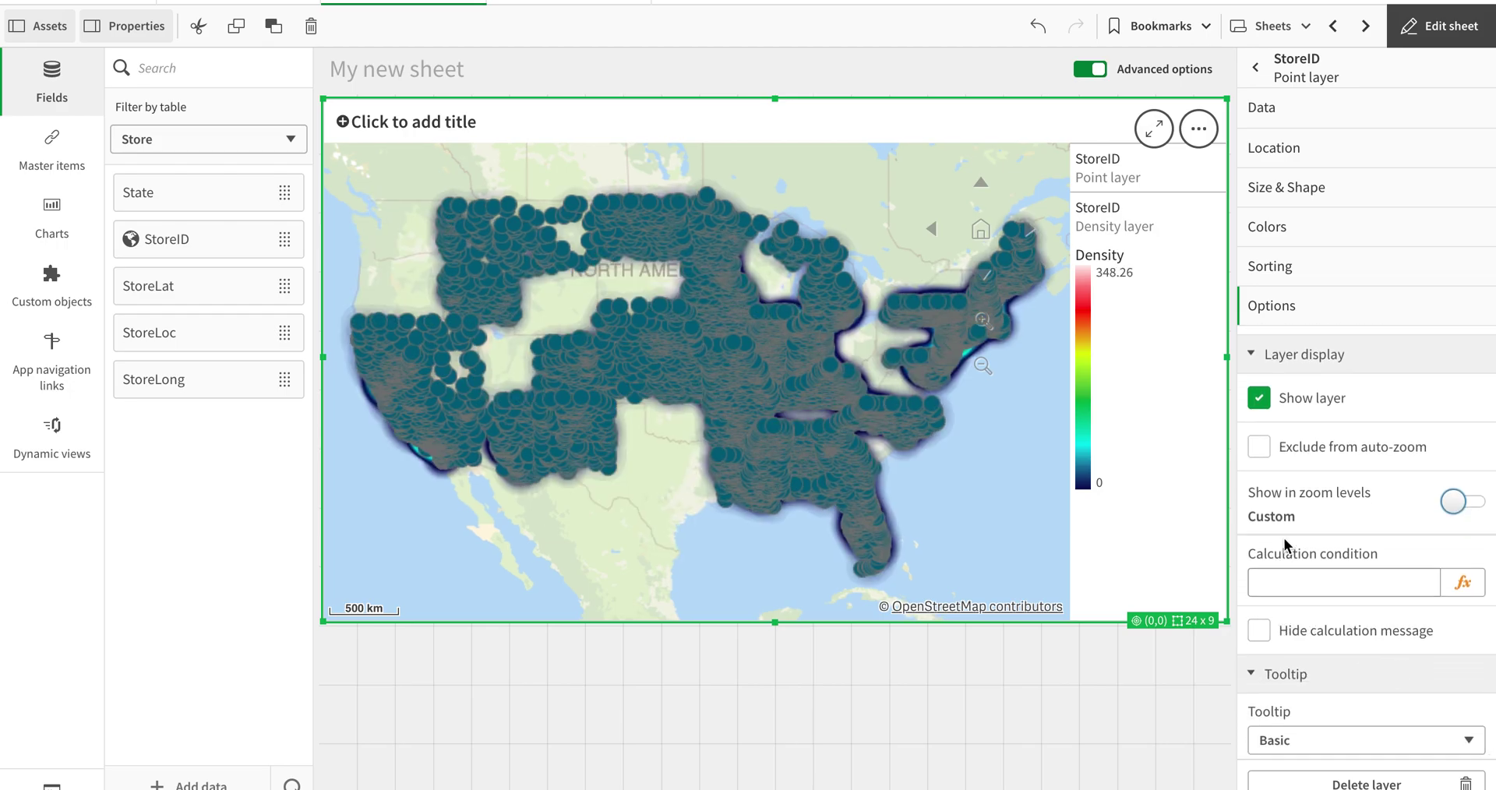
left_click_drag(1260, 575, 1325, 580)
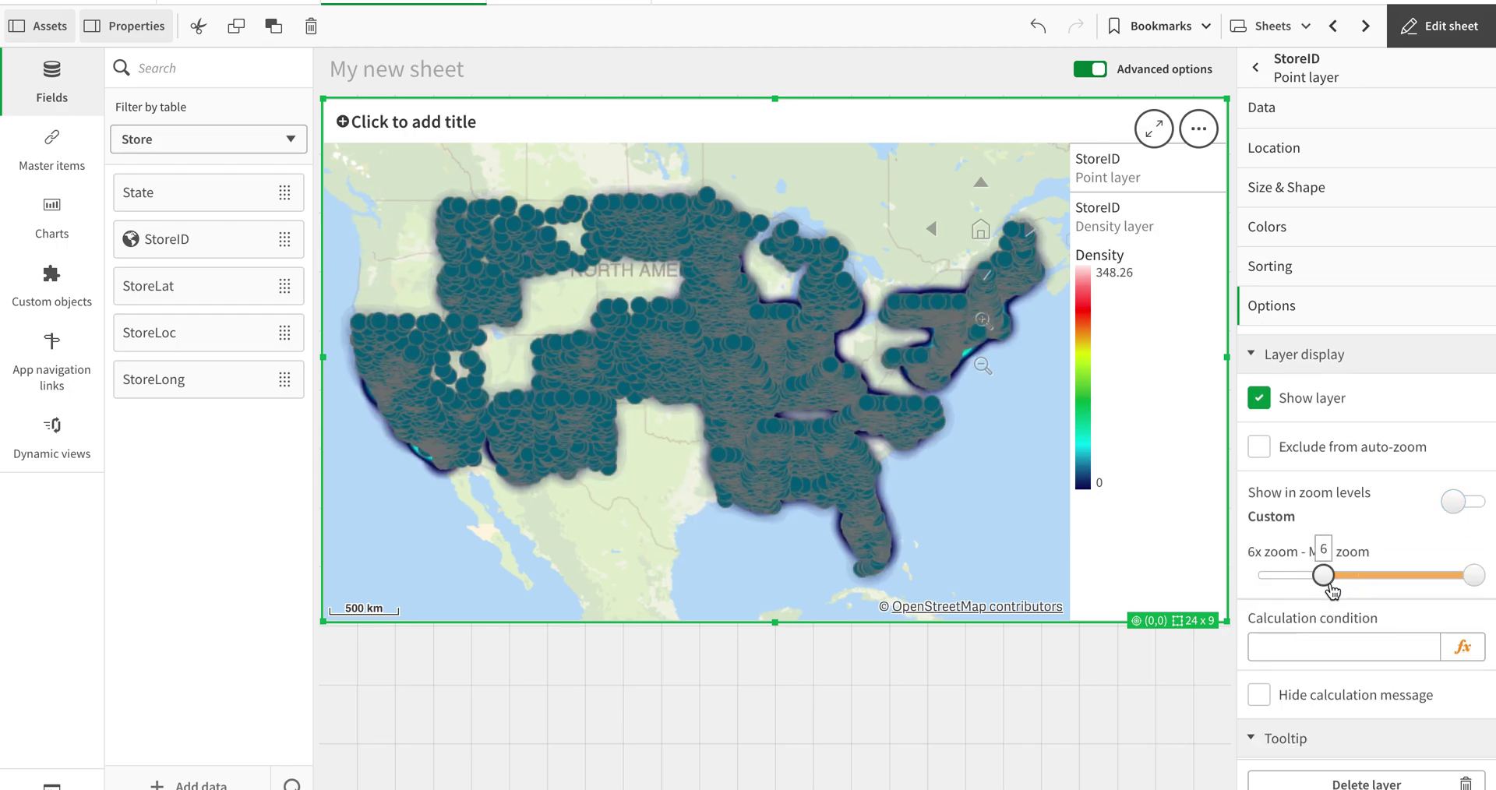
Step: Preview the map zoomed out to North America, then in around Kansas to show individual stores, and resume editing
left_click(1454, 26)
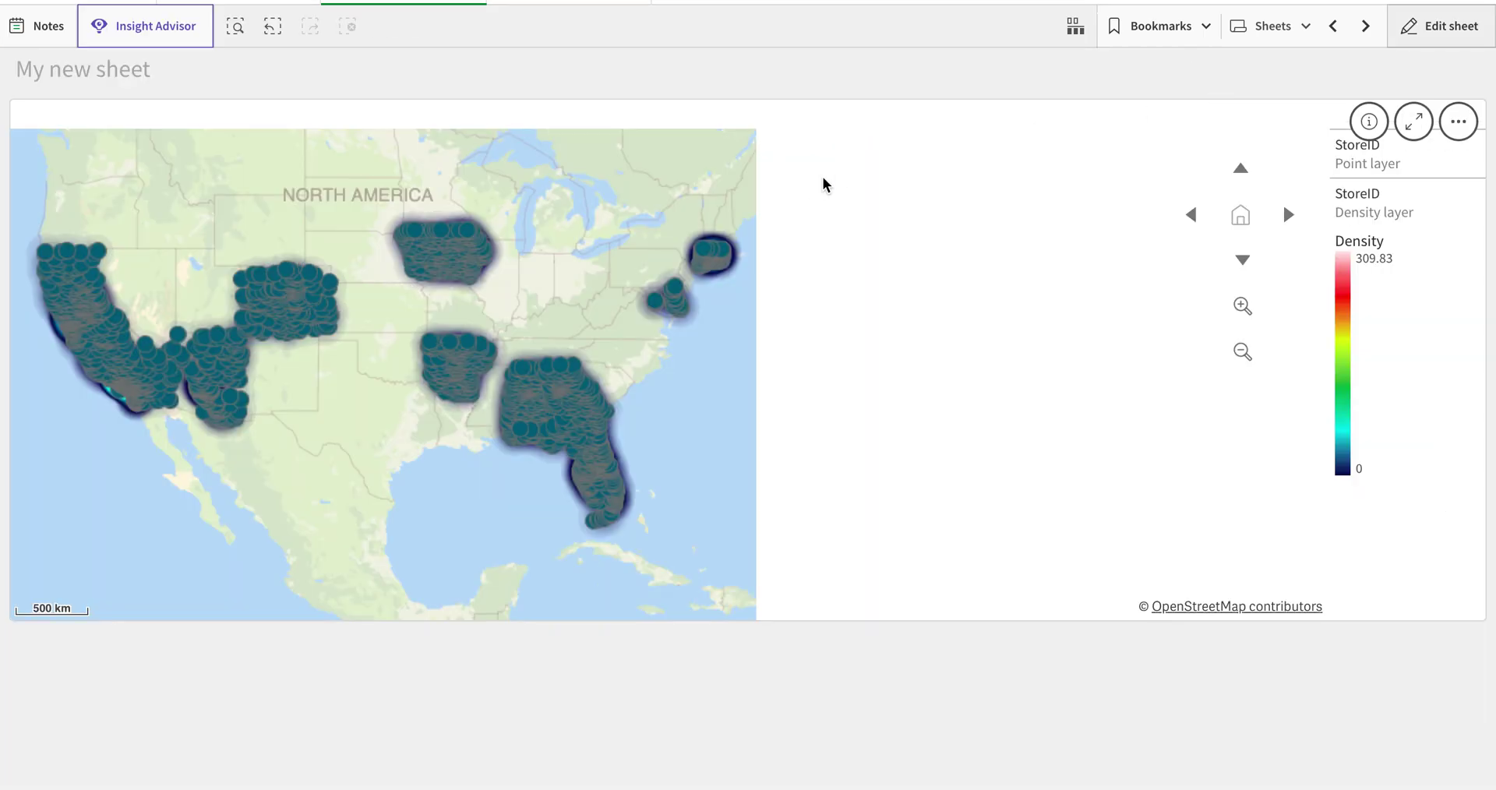
scroll(1172, 223, "up", 3)
left_click(1249, 354)
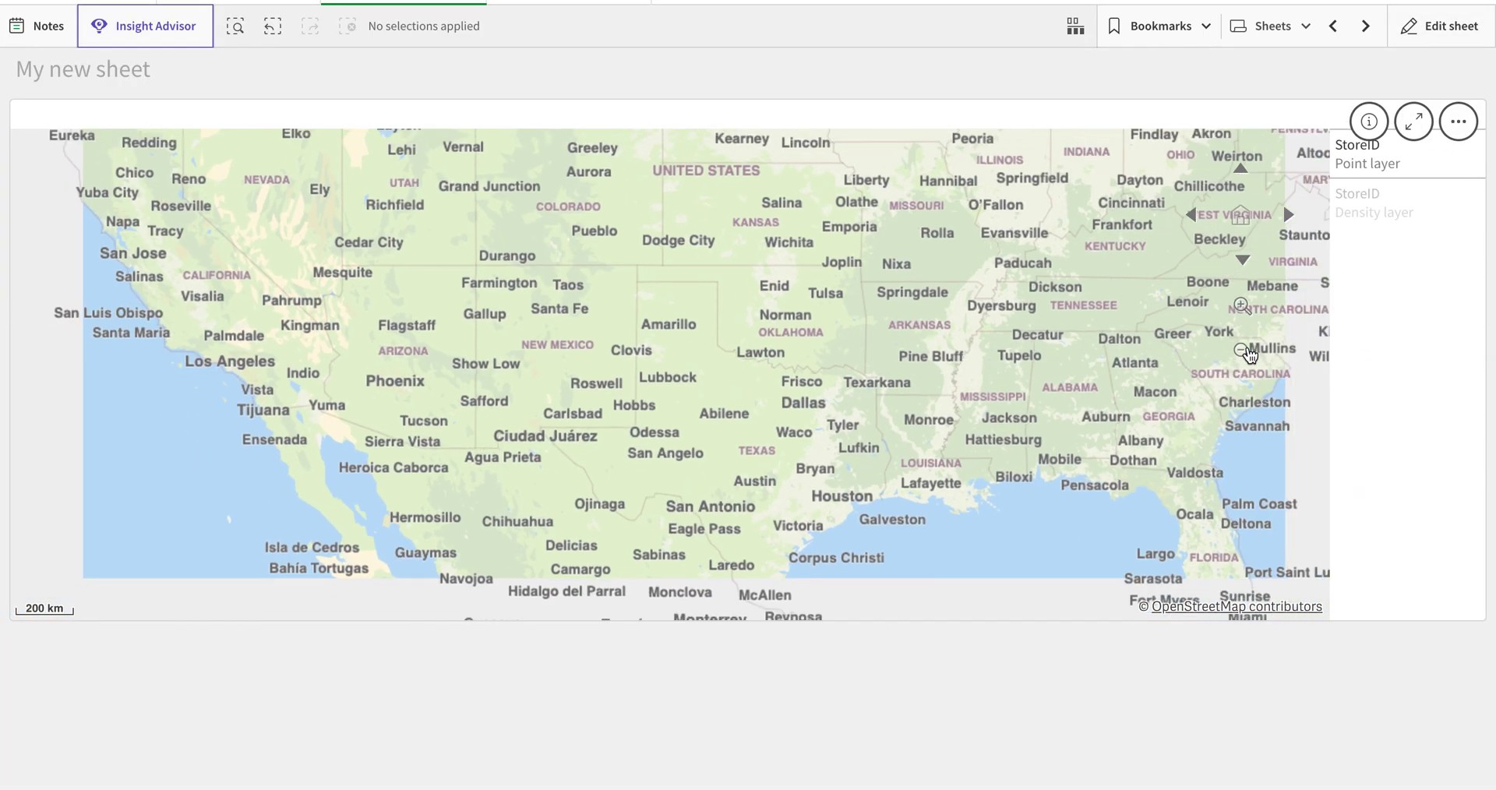
left_click(1243, 352)
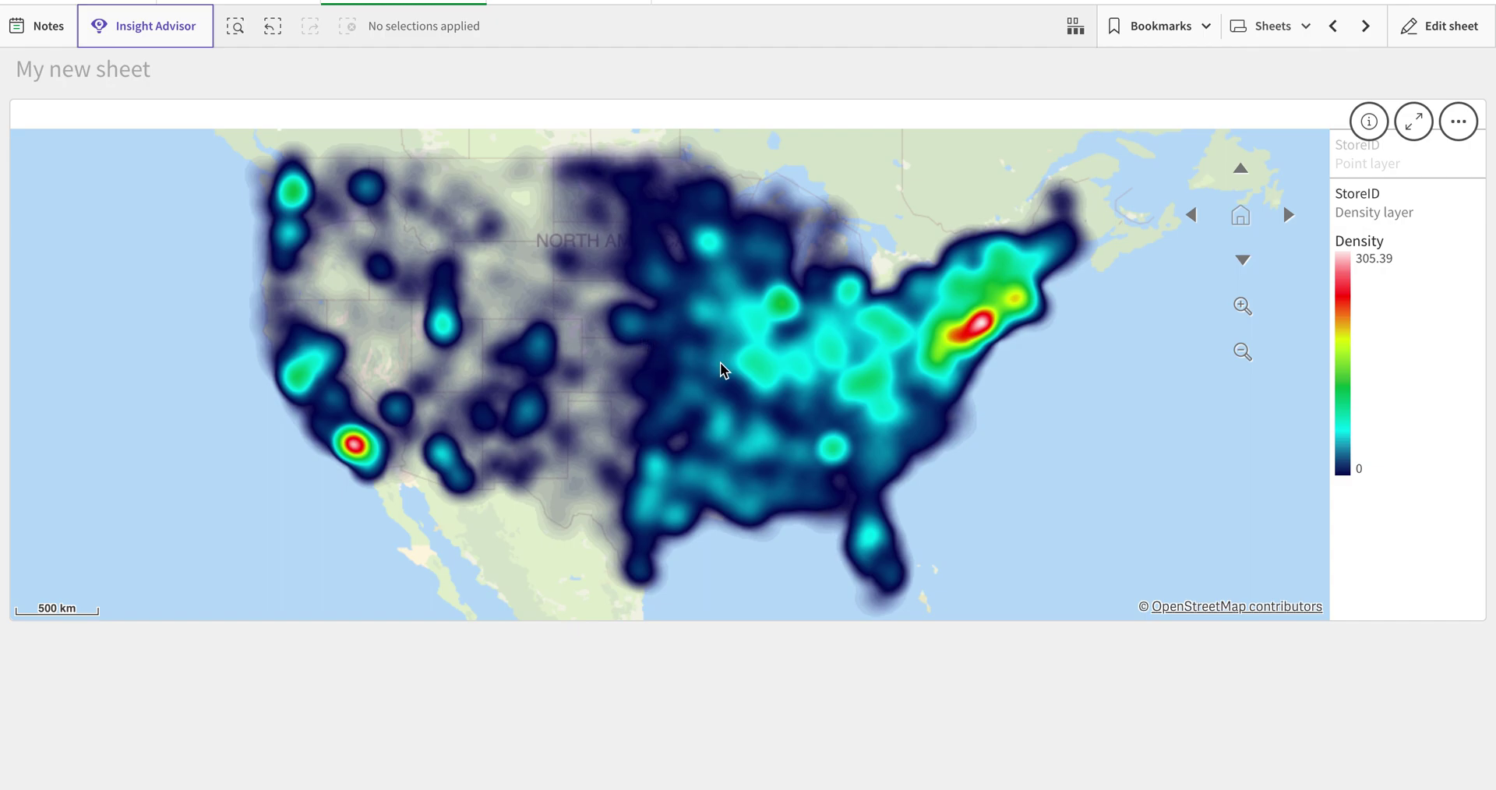
left_click(1243, 305)
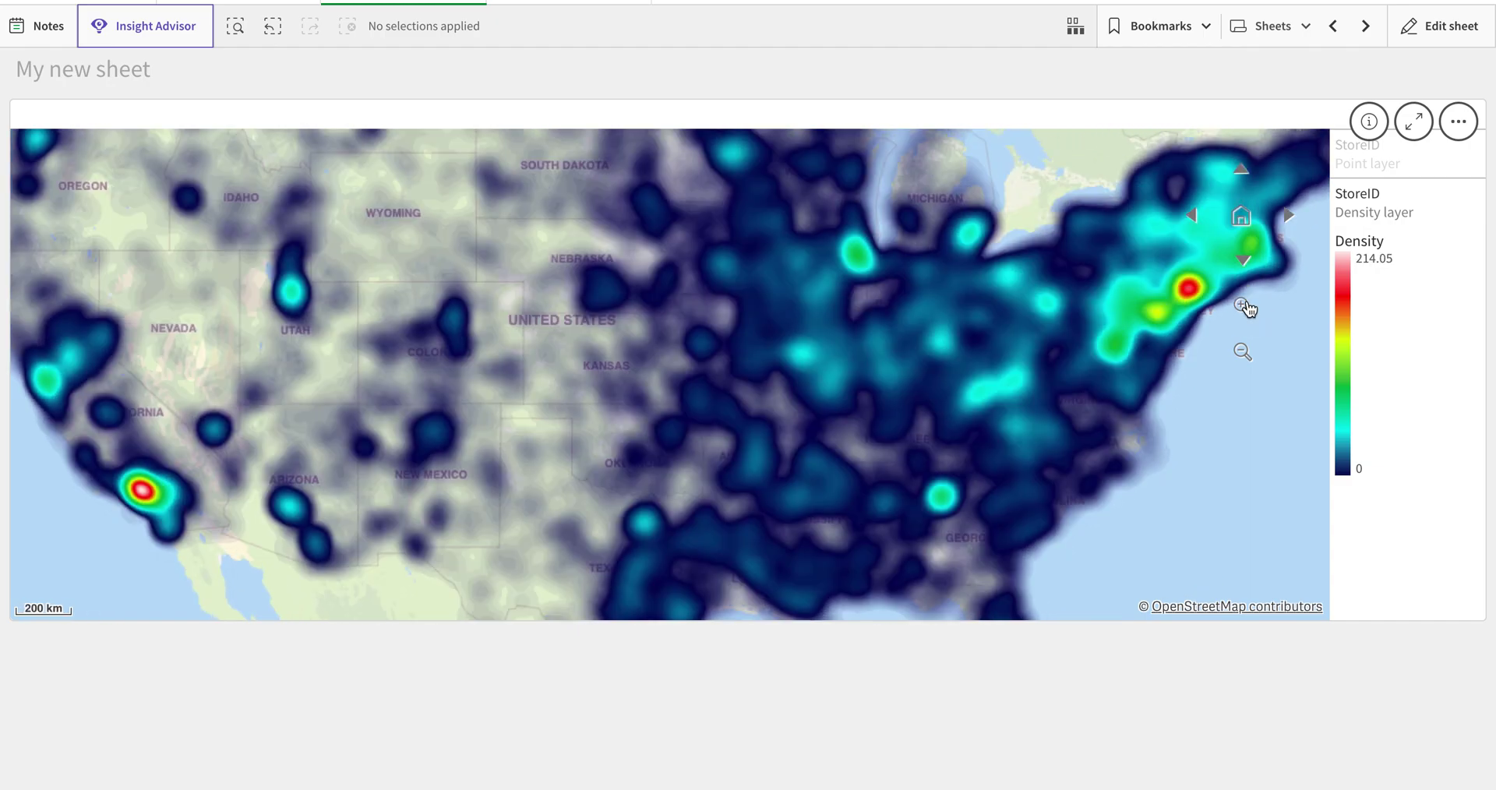
left_click(1242, 305)
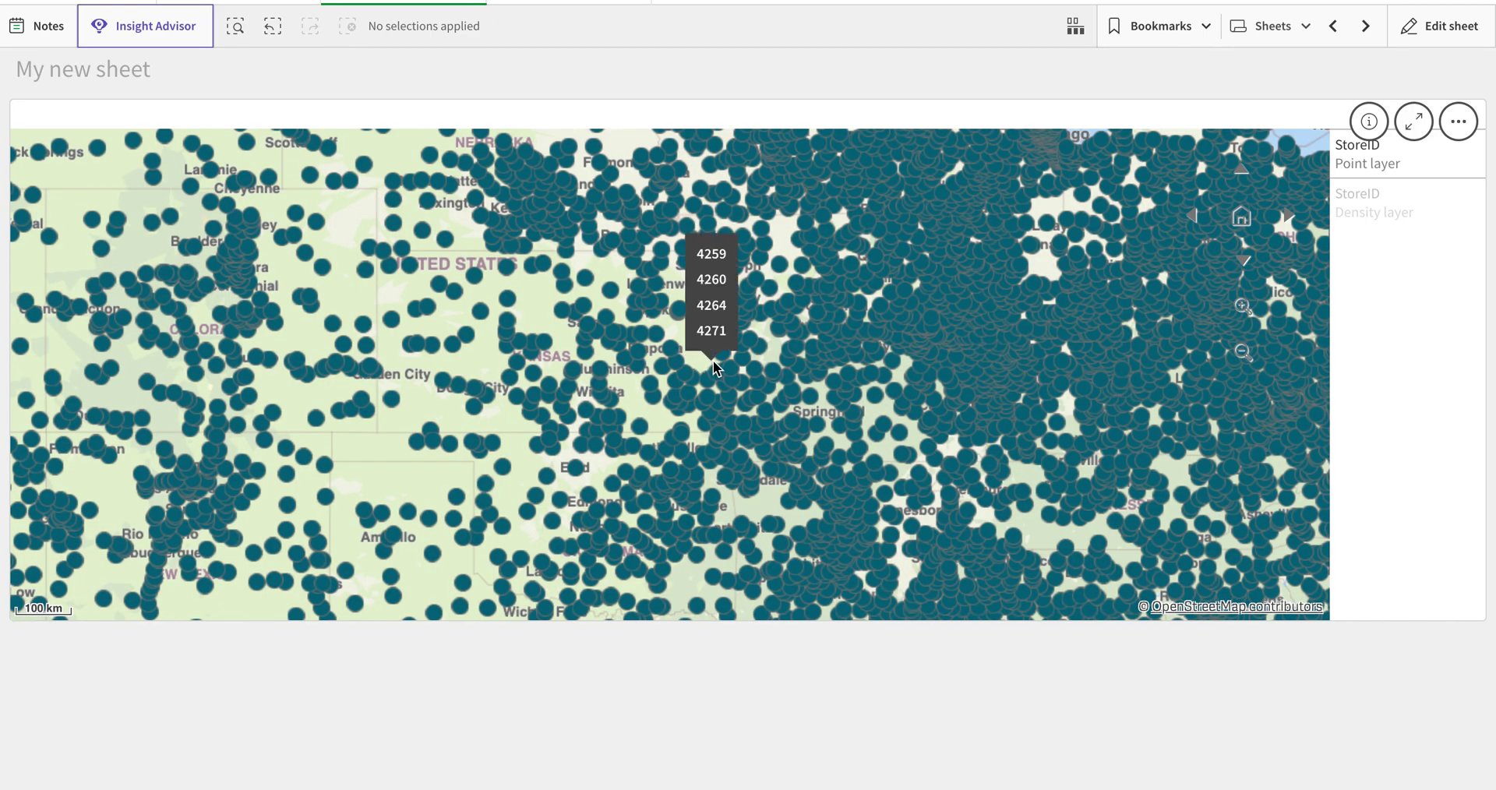
left_click(1243, 306)
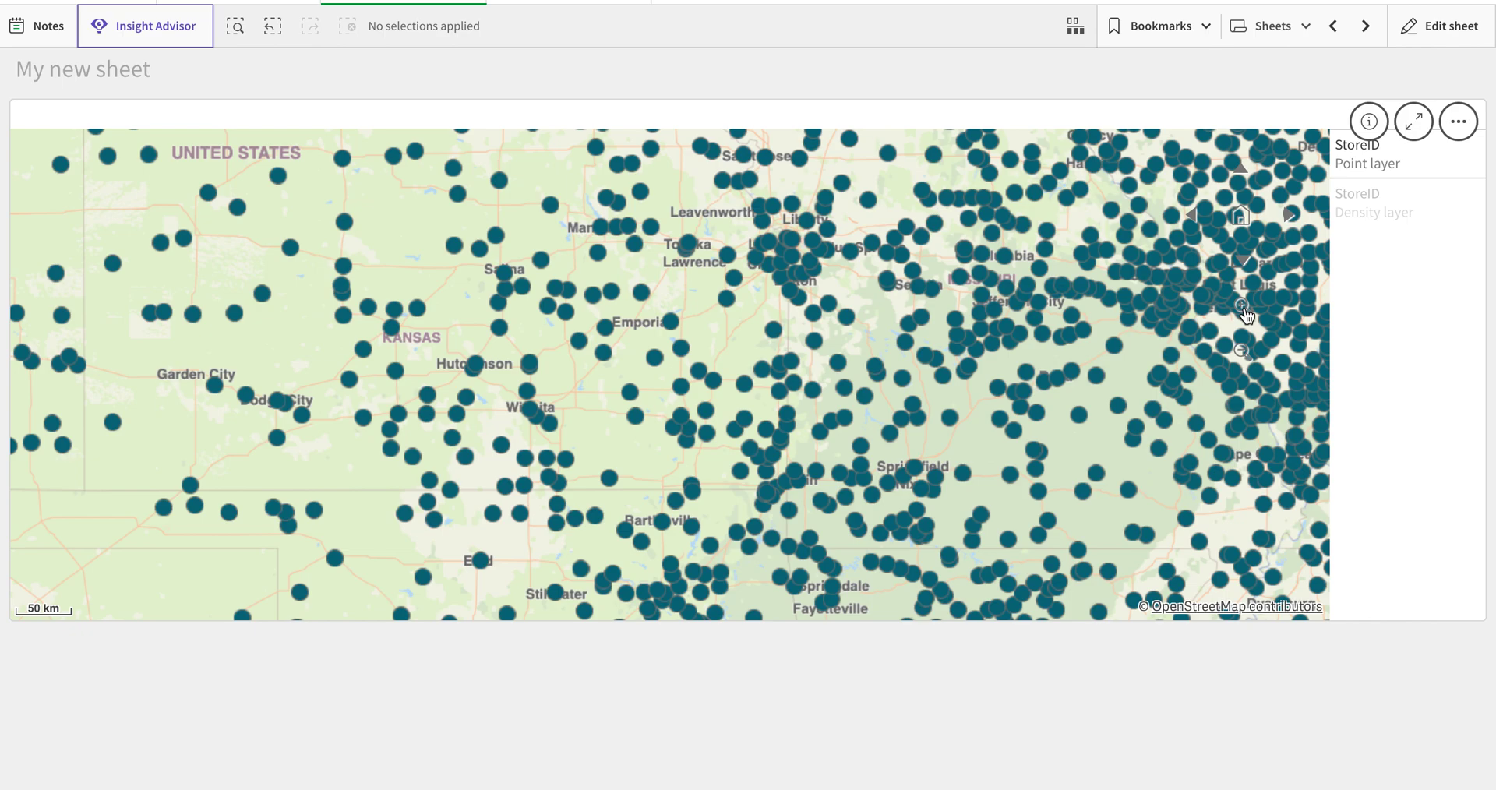
left_click(1454, 27)
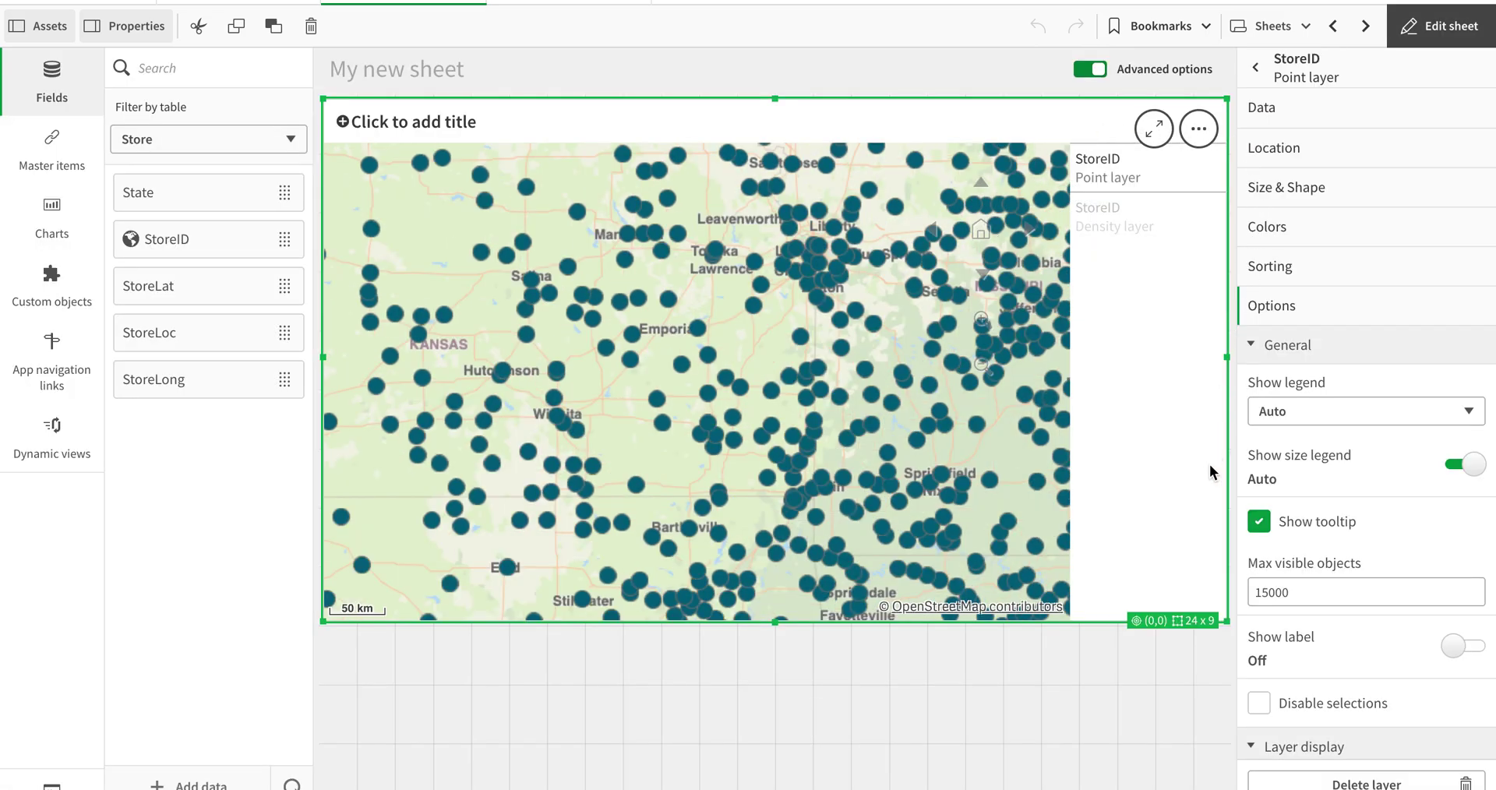
Step: Delete the StoreID density layer from the map
left_click(1222, 622)
left_click(1348, 82)
right_click(1299, 232)
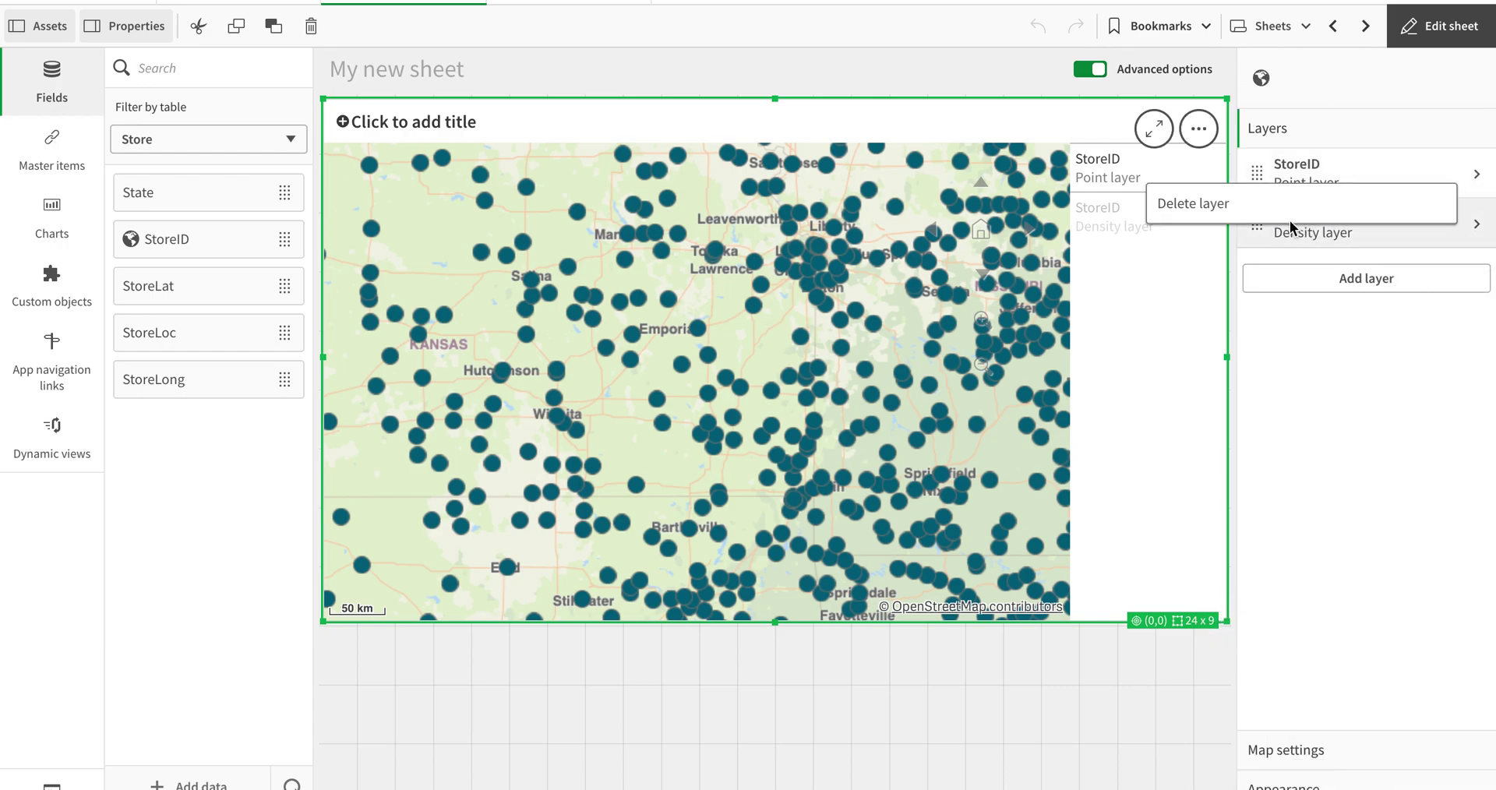
left_click(1275, 216)
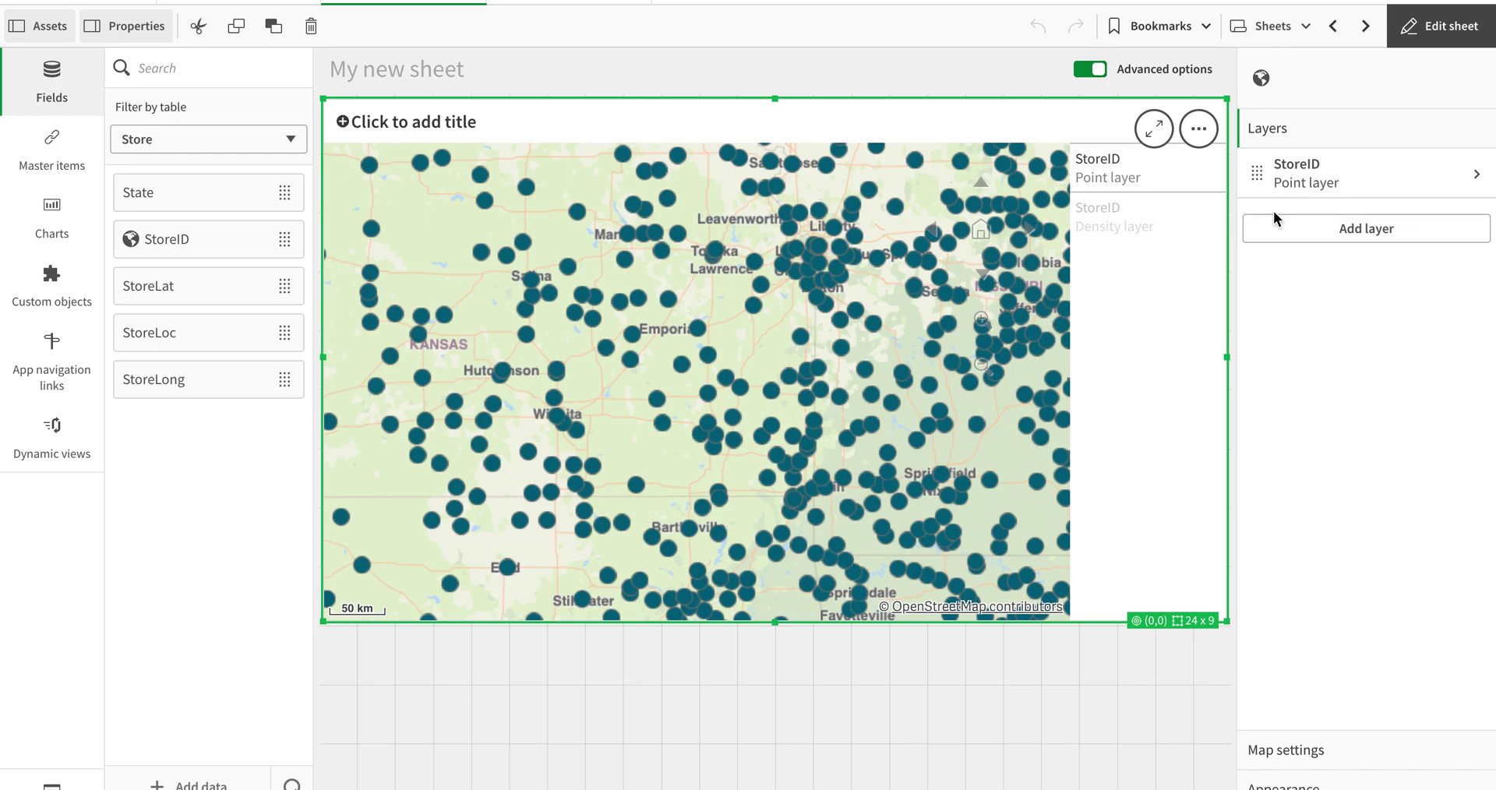
Step: Add StateID from the State - Region table to the map as a new area layer
left_click(243, 150)
left_click(196, 206)
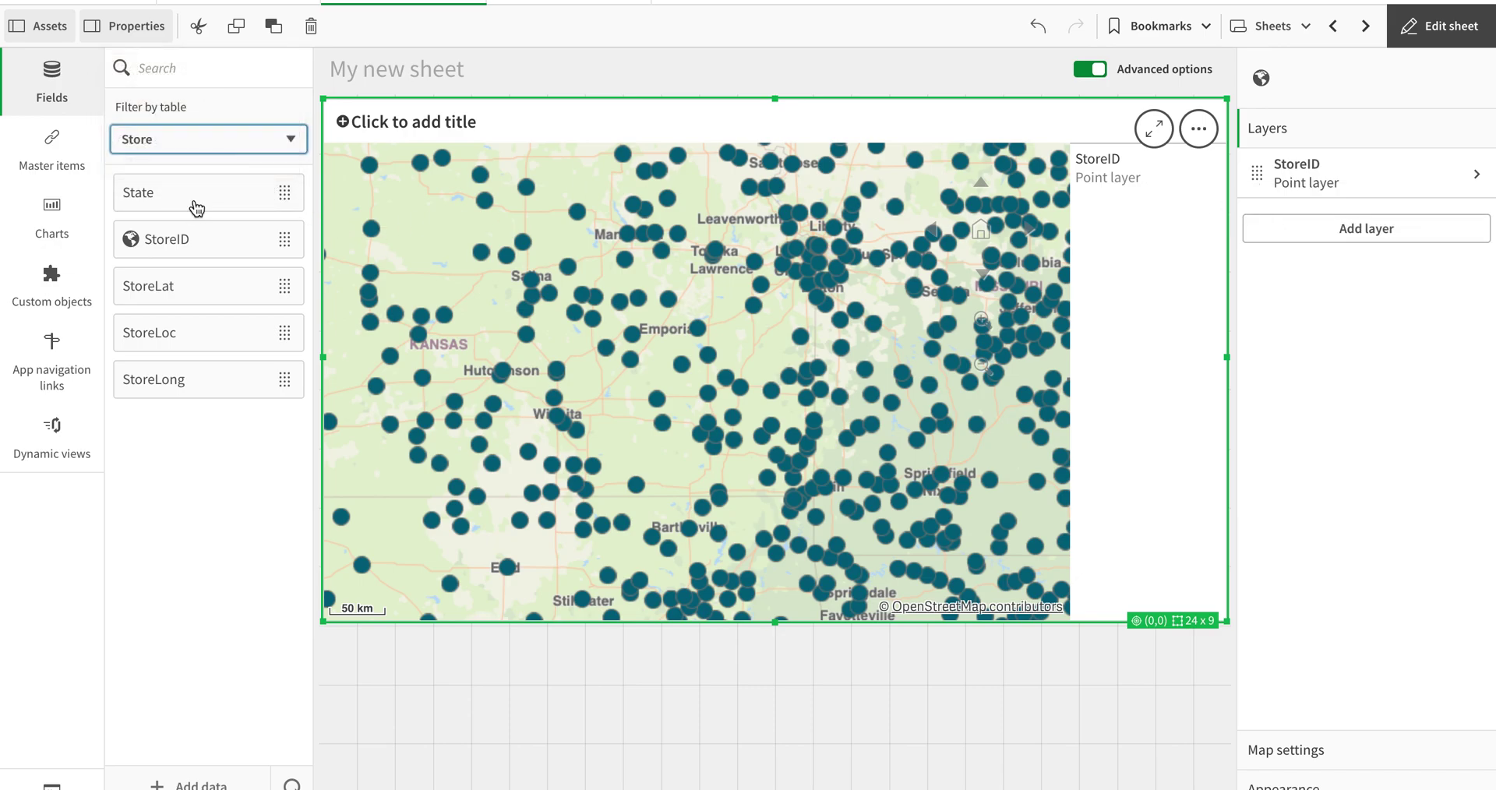
left_click(201, 148)
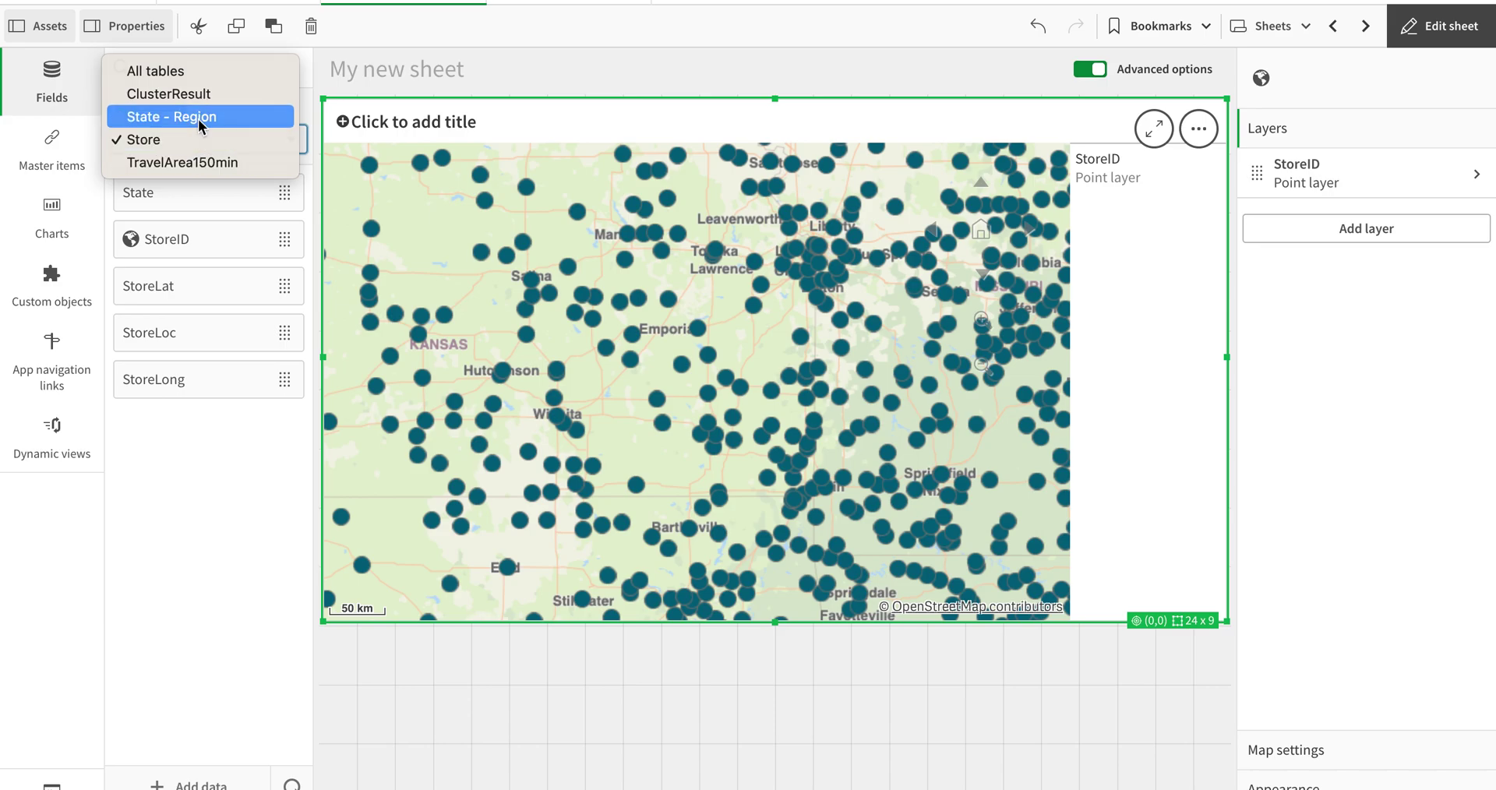
left_click(195, 117)
left_click_drag(192, 257, 885, 337)
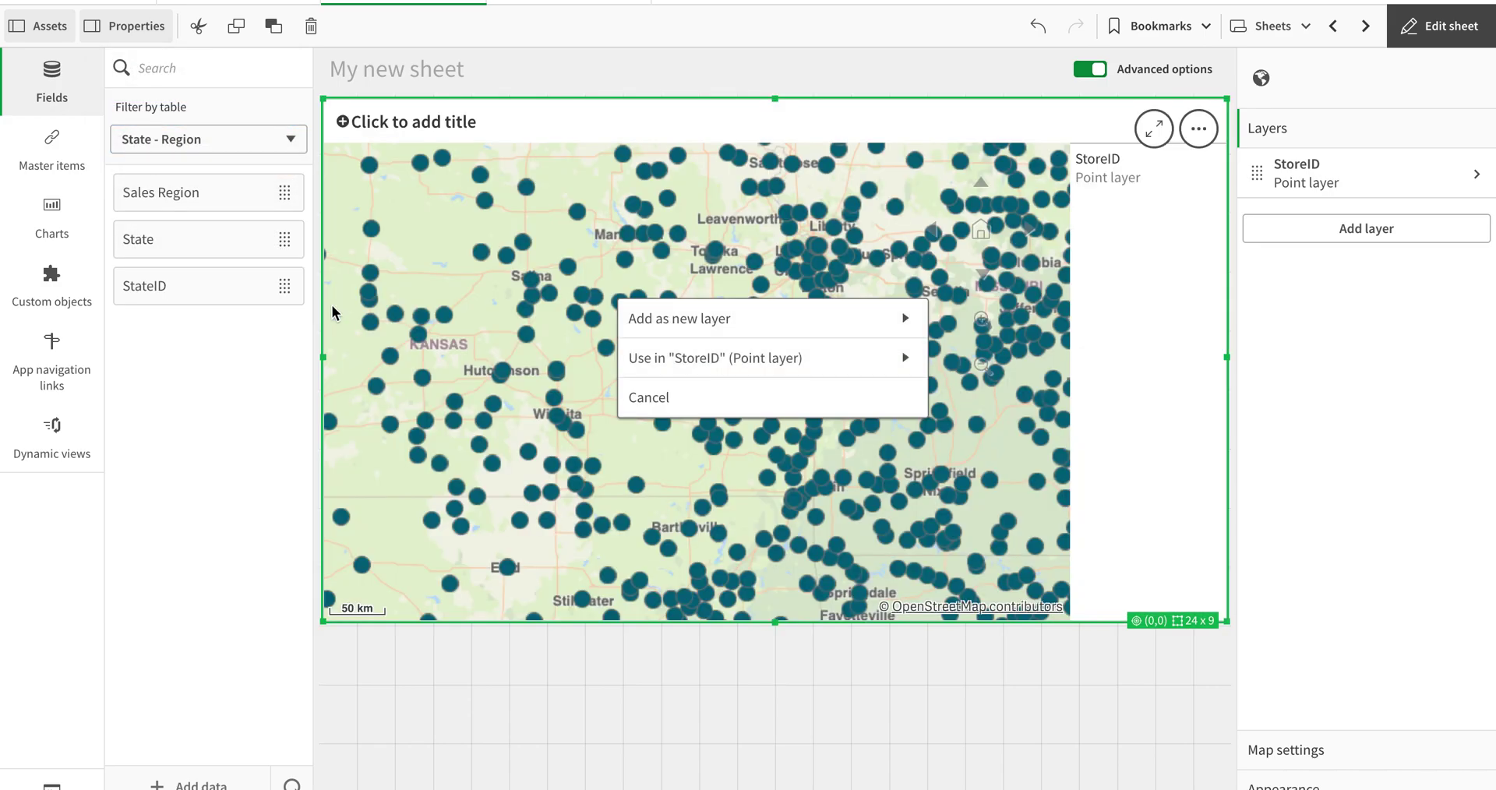
left_click_drag(174, 289, 723, 391)
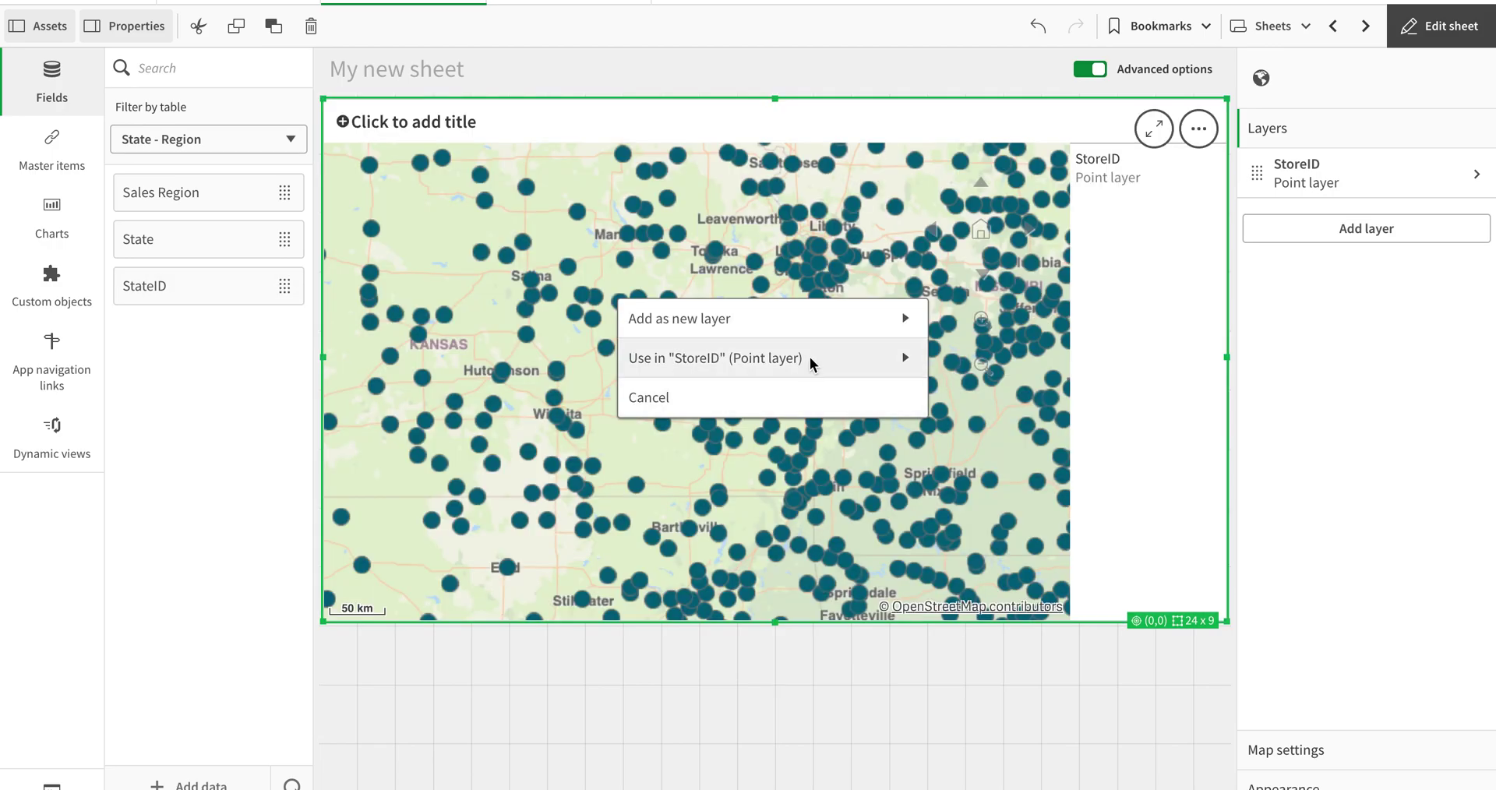
left_click(818, 325)
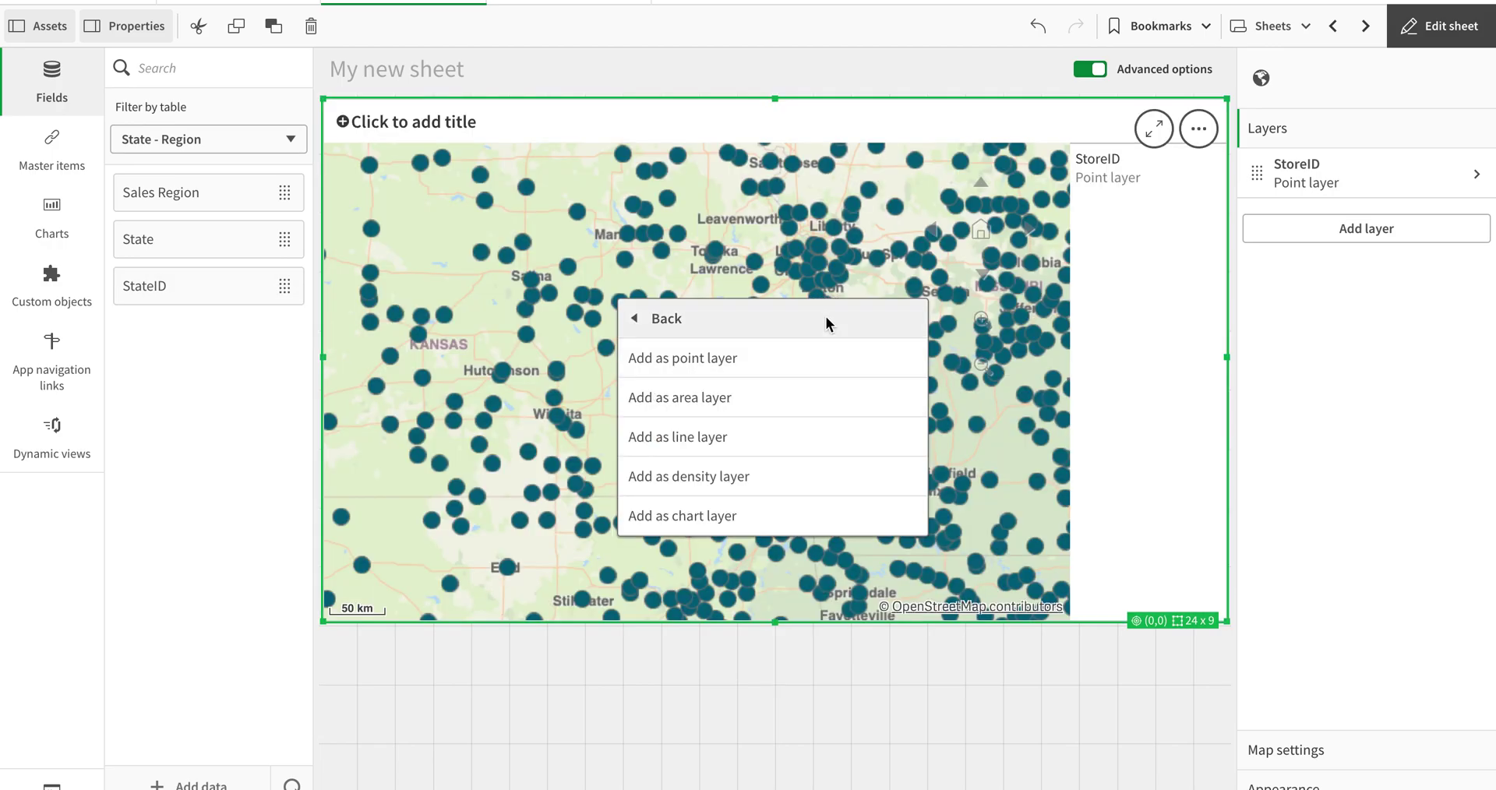
left_click(790, 392)
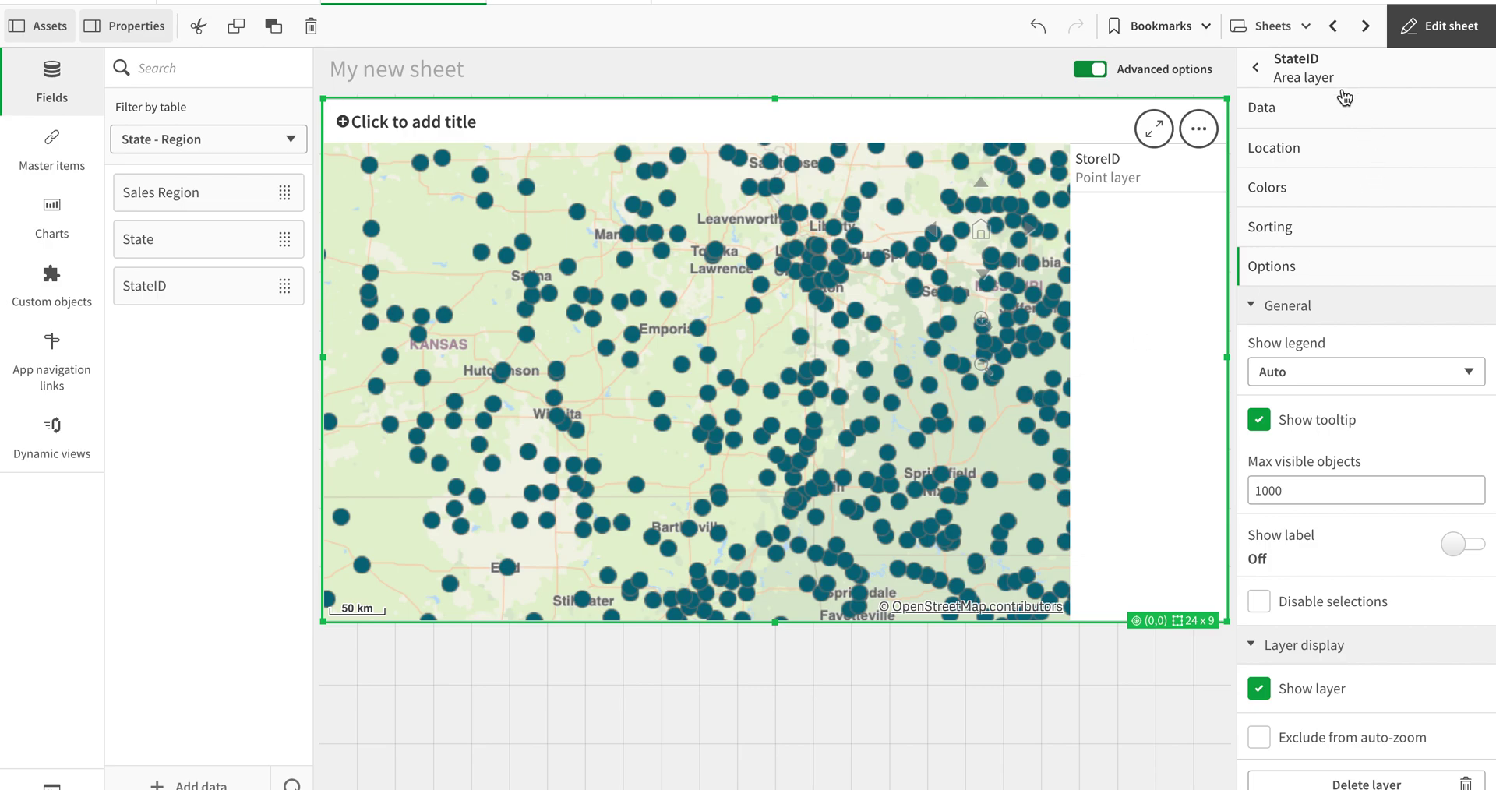
Step: Review the StateID area layer's location field and colour settings
left_click(1323, 160)
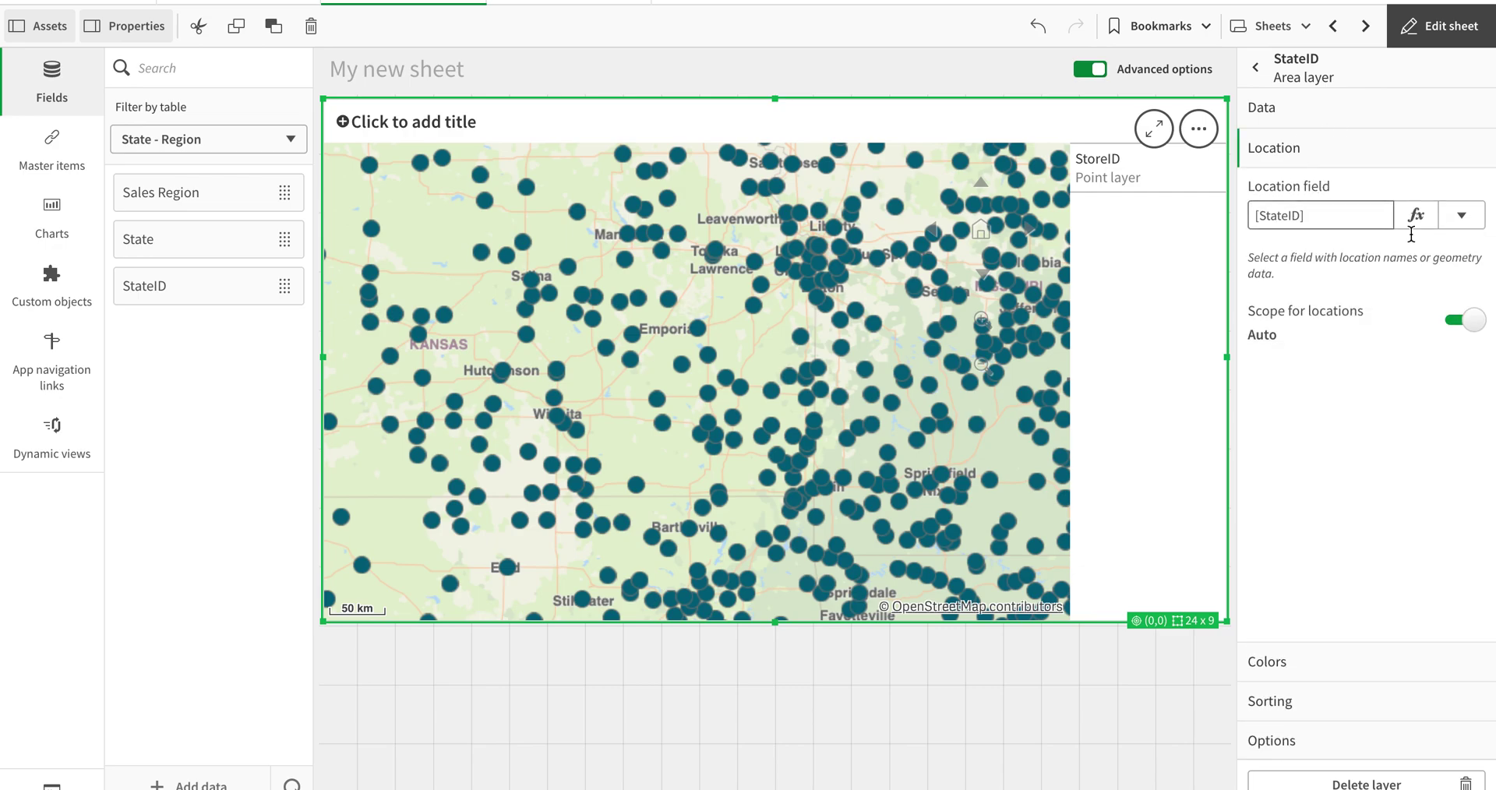
left_click(1463, 218)
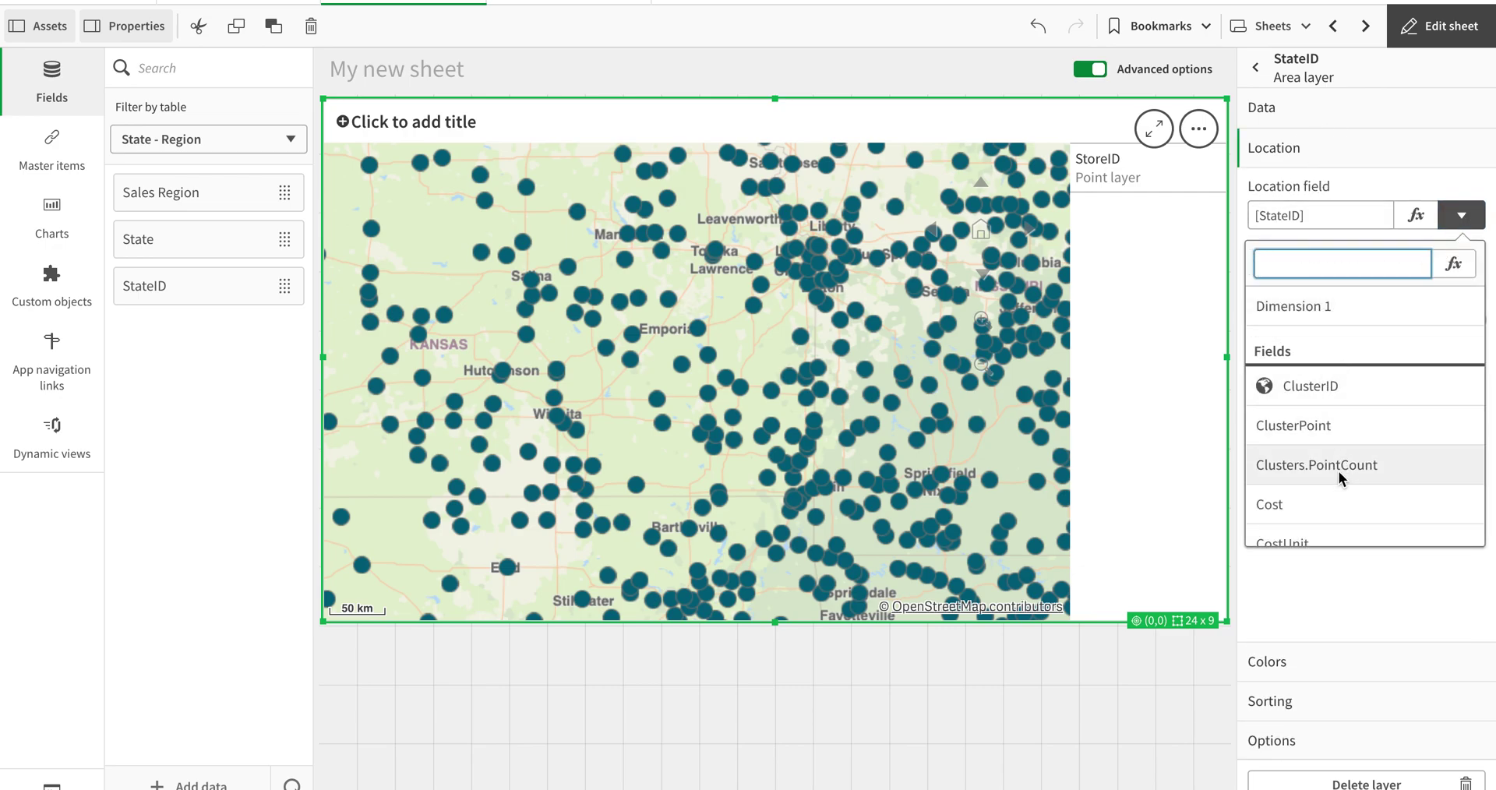
scroll(1338, 490, "down", 4)
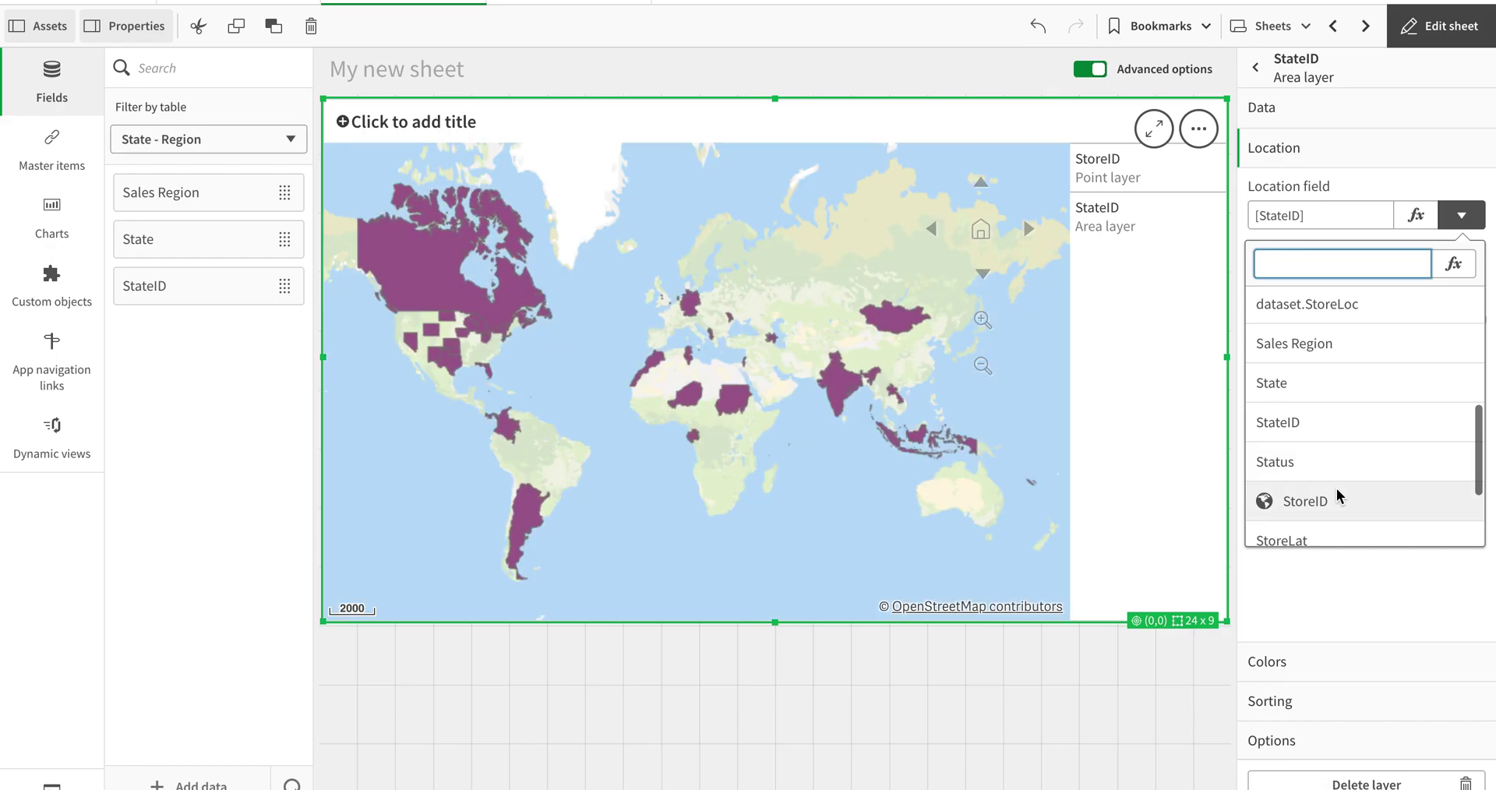
left_click(1342, 172)
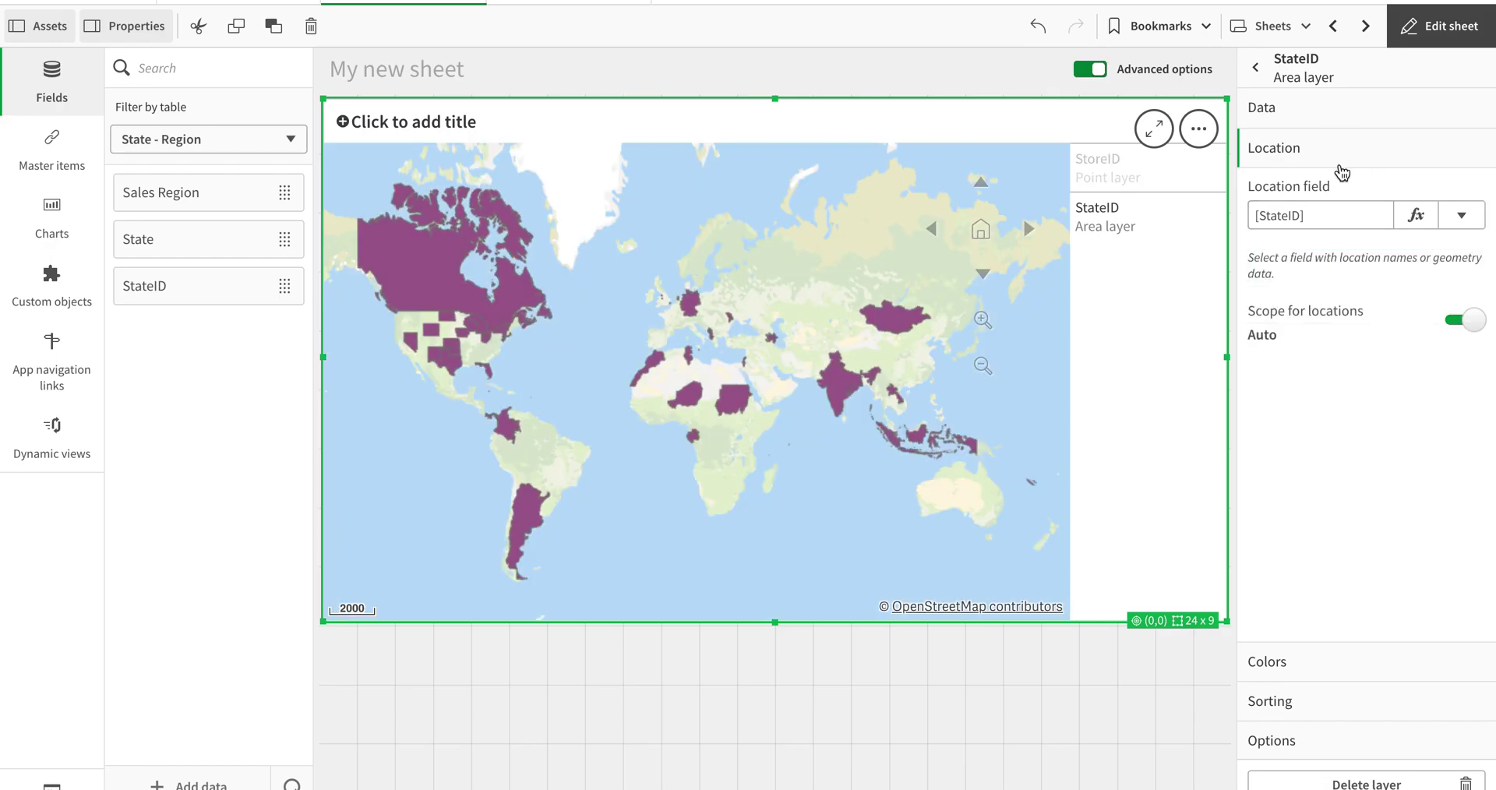
left_click(1305, 670)
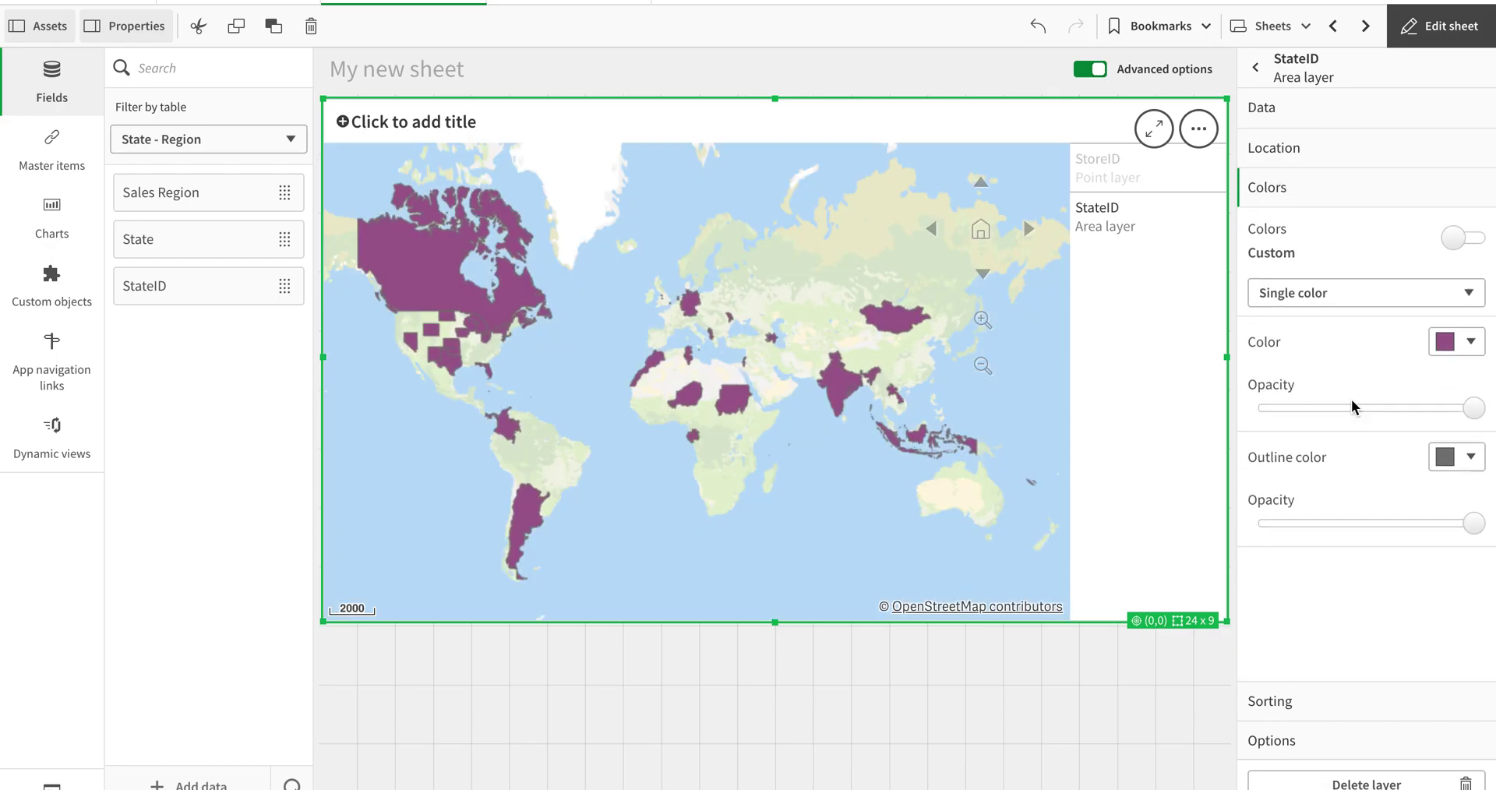
left_click(1312, 147)
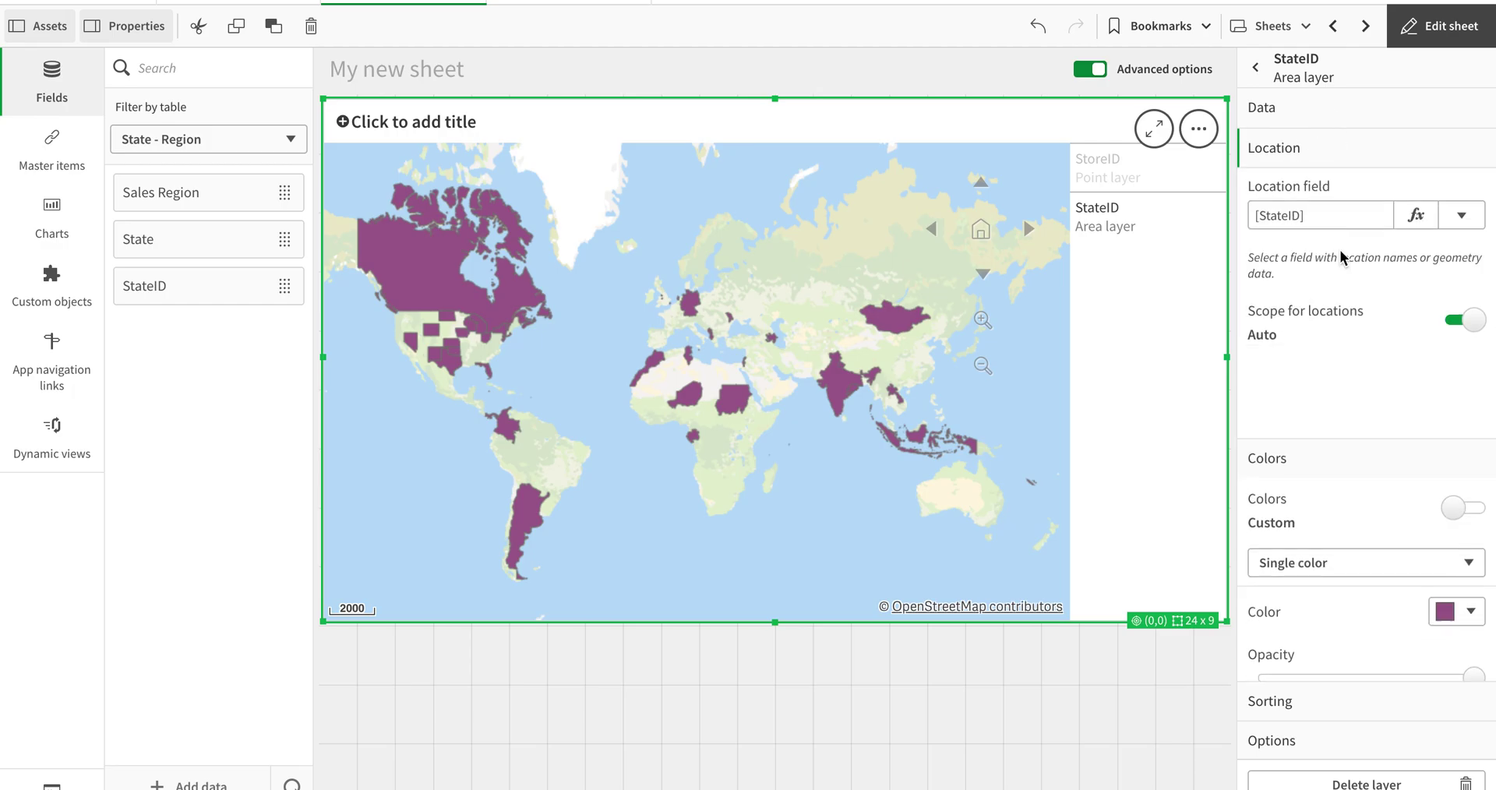
Step: Set custom location scope, type Administrative area (Level 1), and country 'US'
left_click(1454, 331)
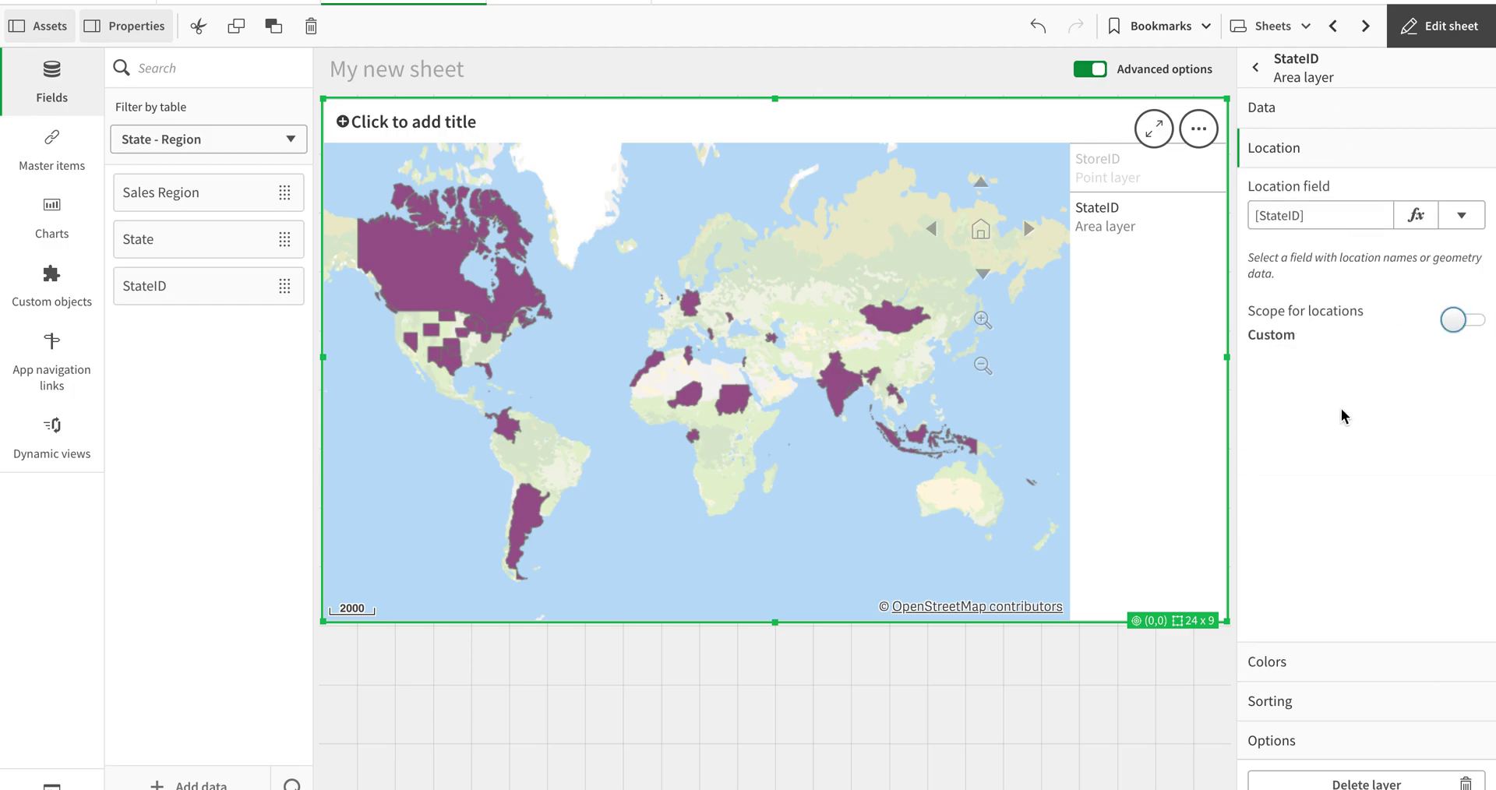
left_click(1448, 407)
left_click(1393, 448)
left_click(1419, 404)
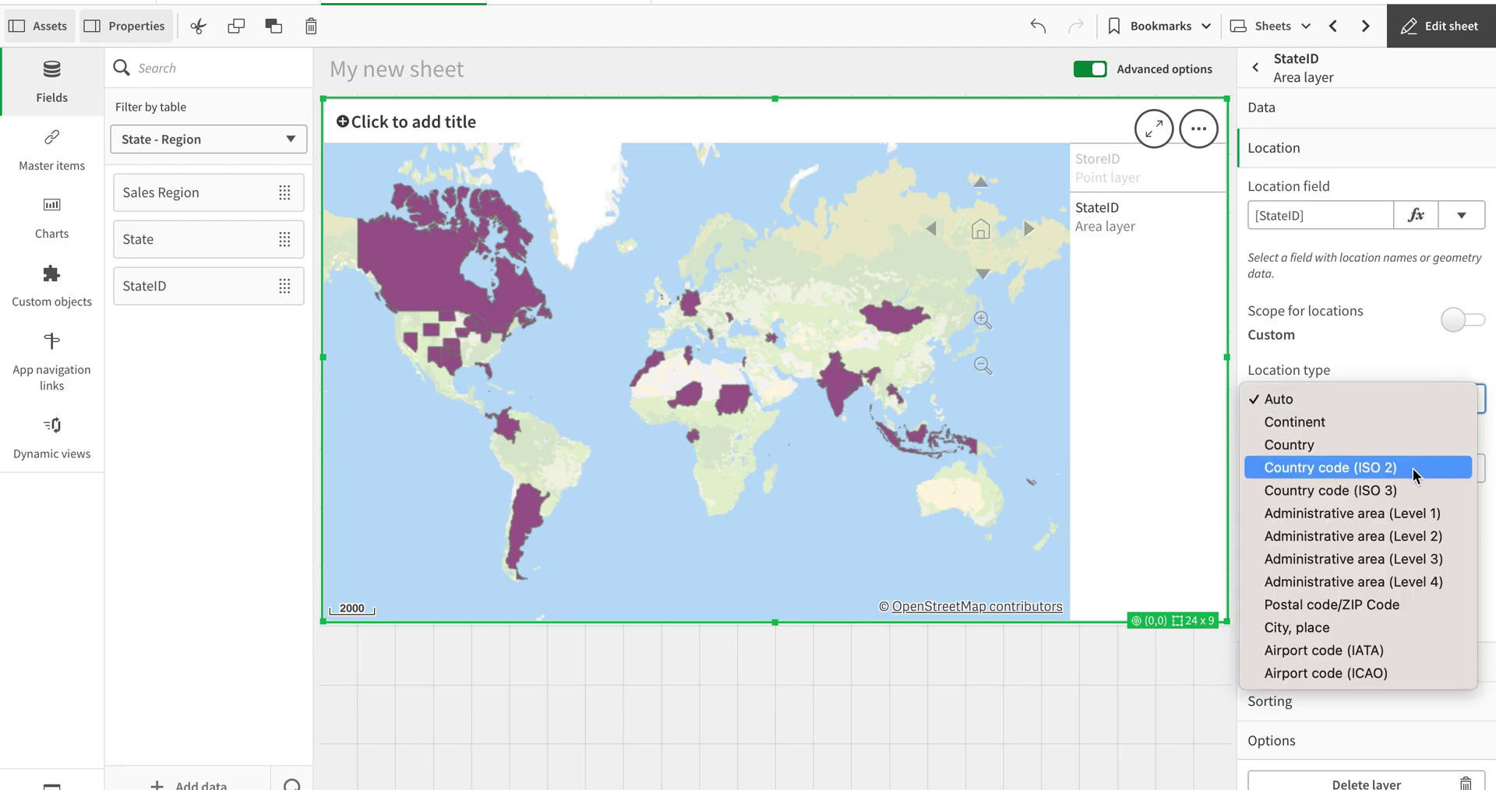
left_click(1414, 514)
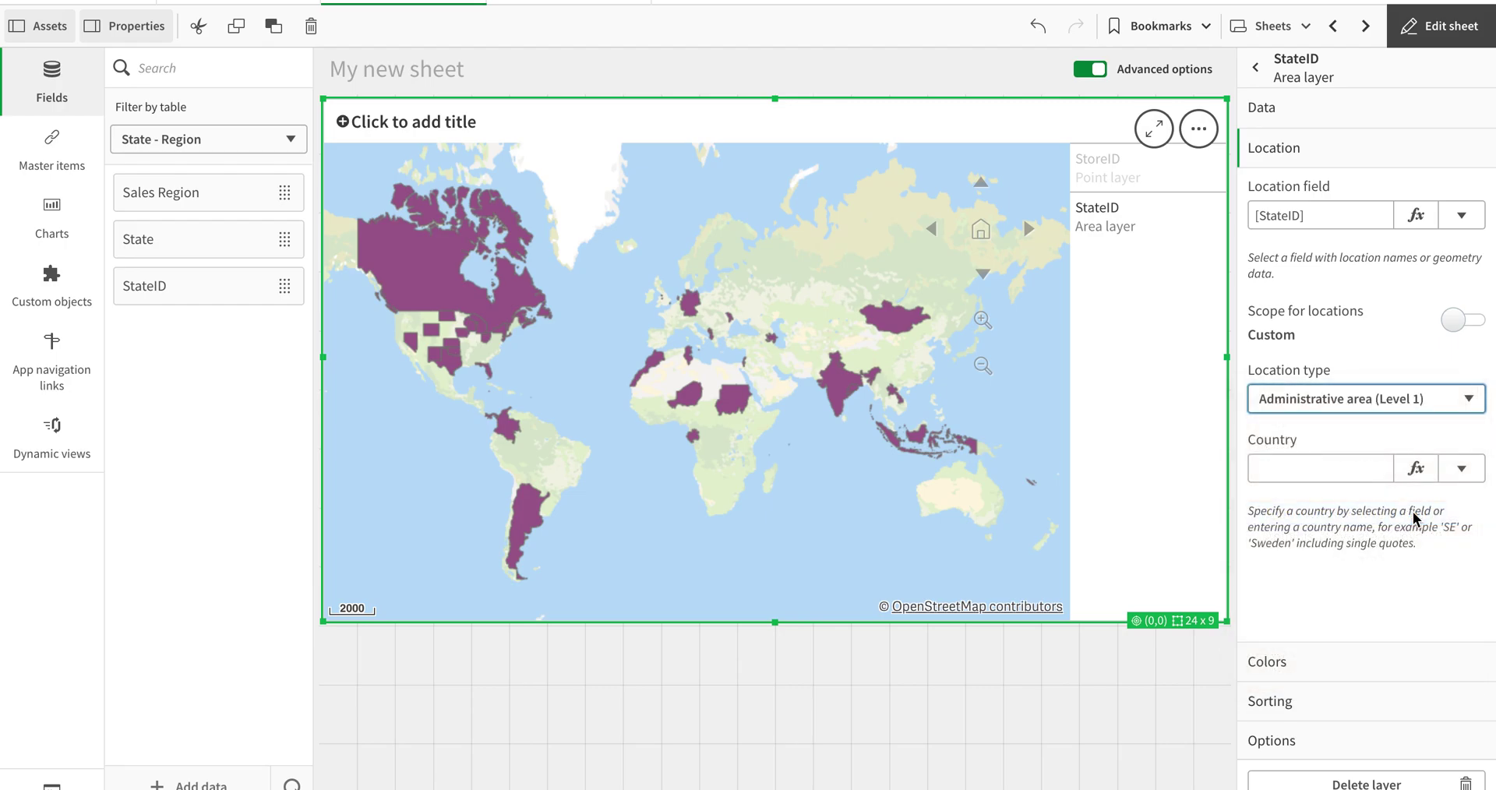
left_click(1312, 463)
left_click(1312, 463)
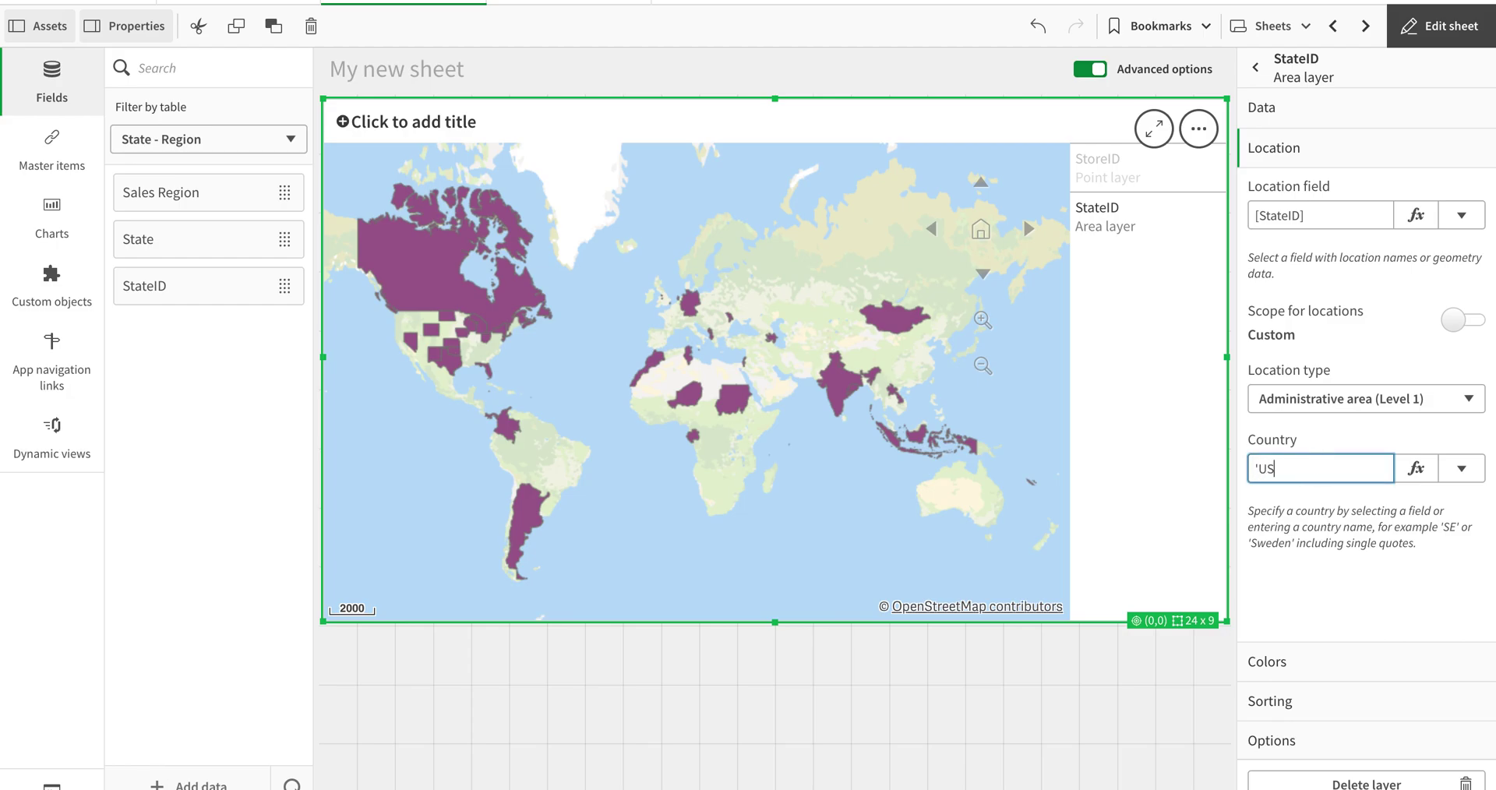
left_click(1358, 448)
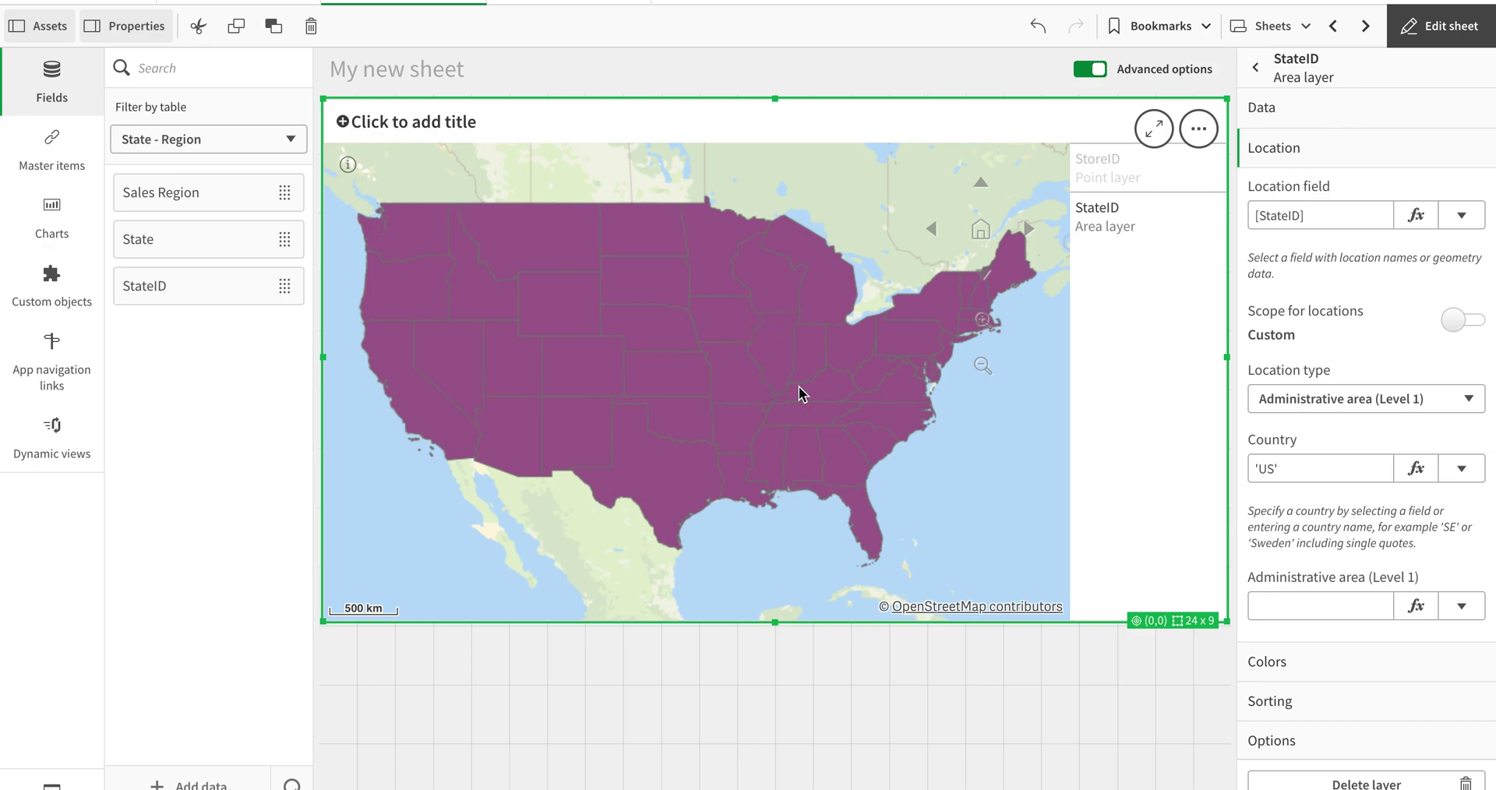
Step: Colour the states by dimension using the 12 colors scheme
left_click(1270, 662)
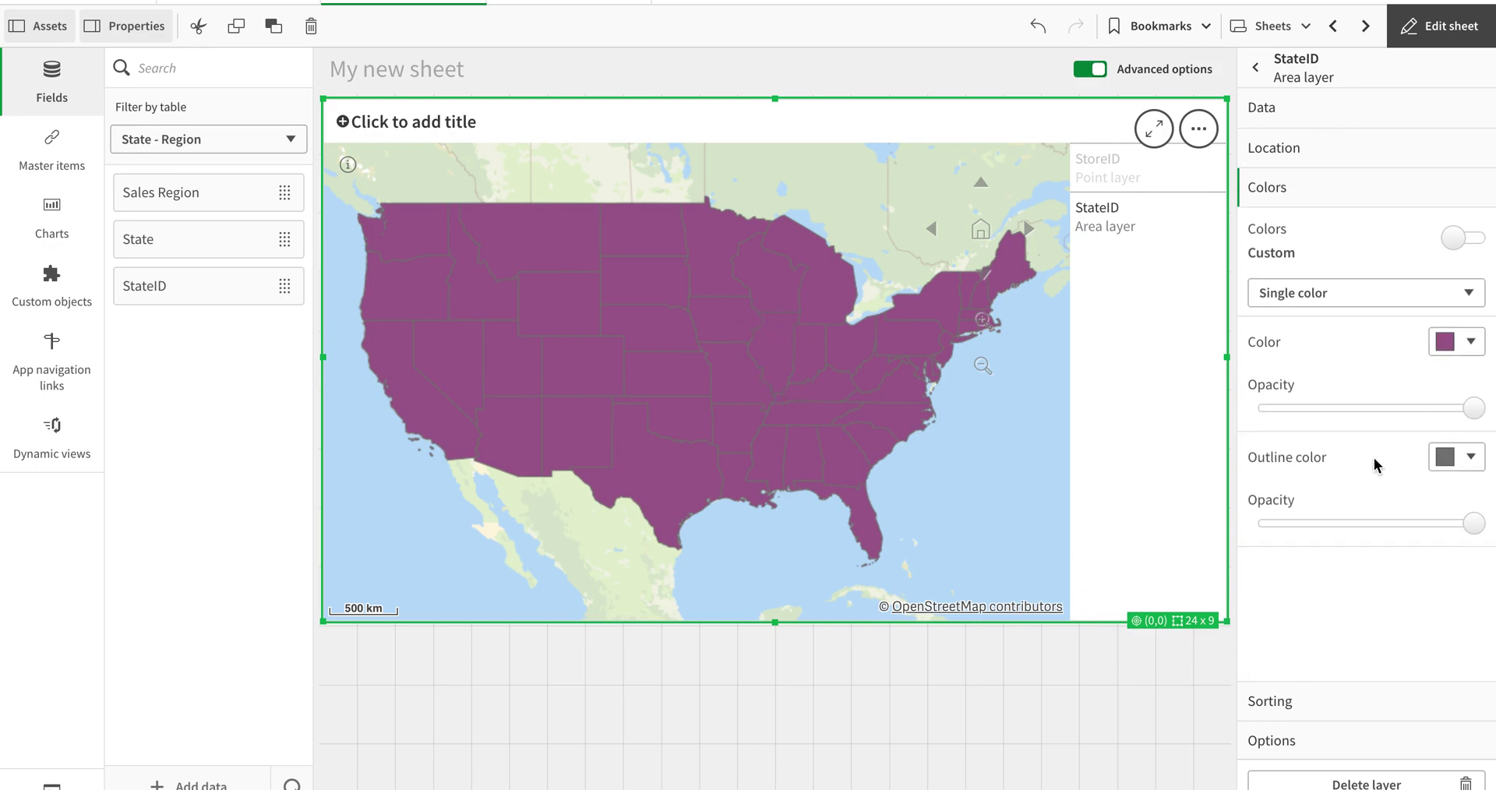
left_click(1457, 294)
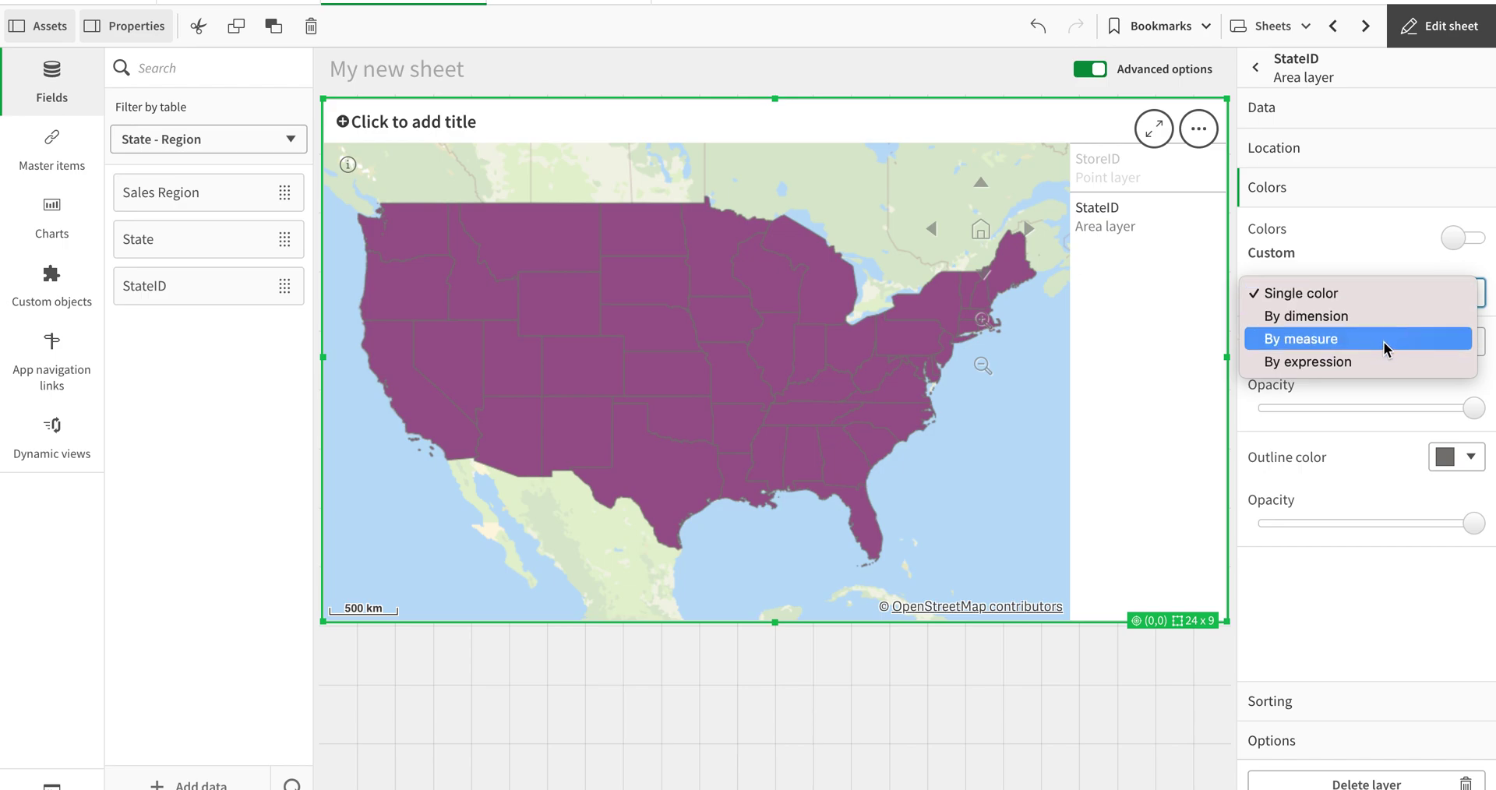
left_click(1394, 327)
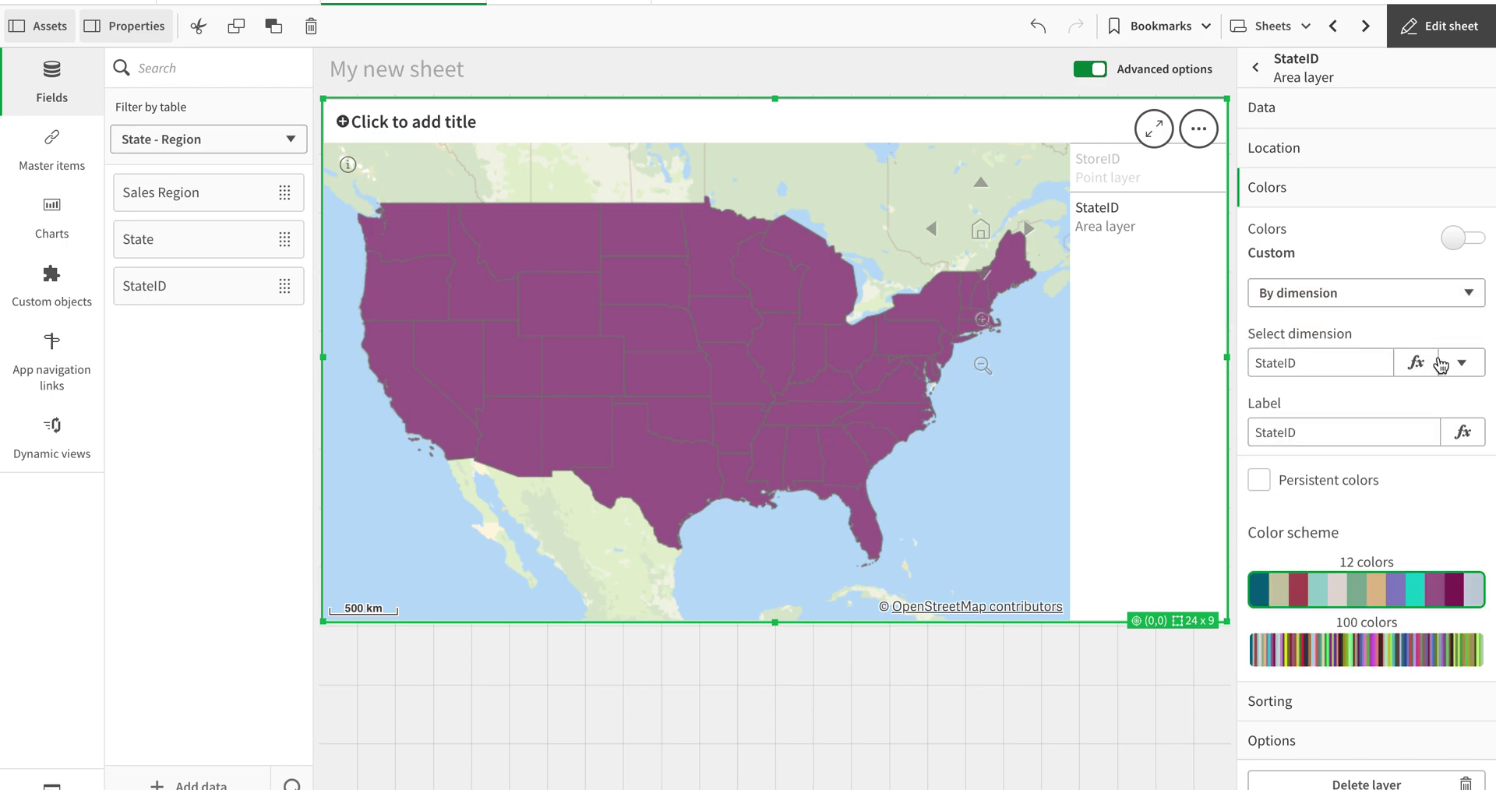
left_click(1363, 645)
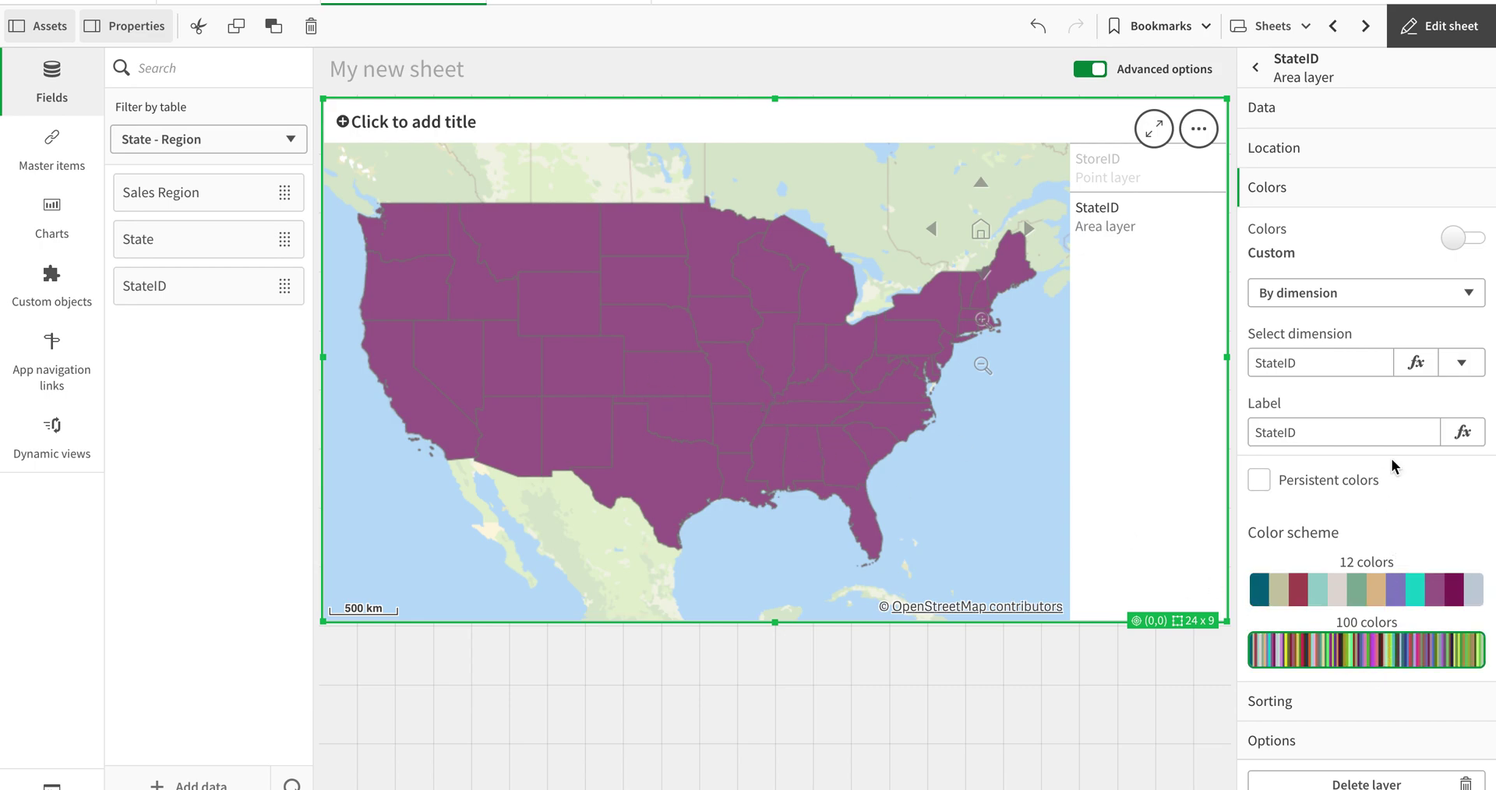
scroll(1378, 420, "down", 1)
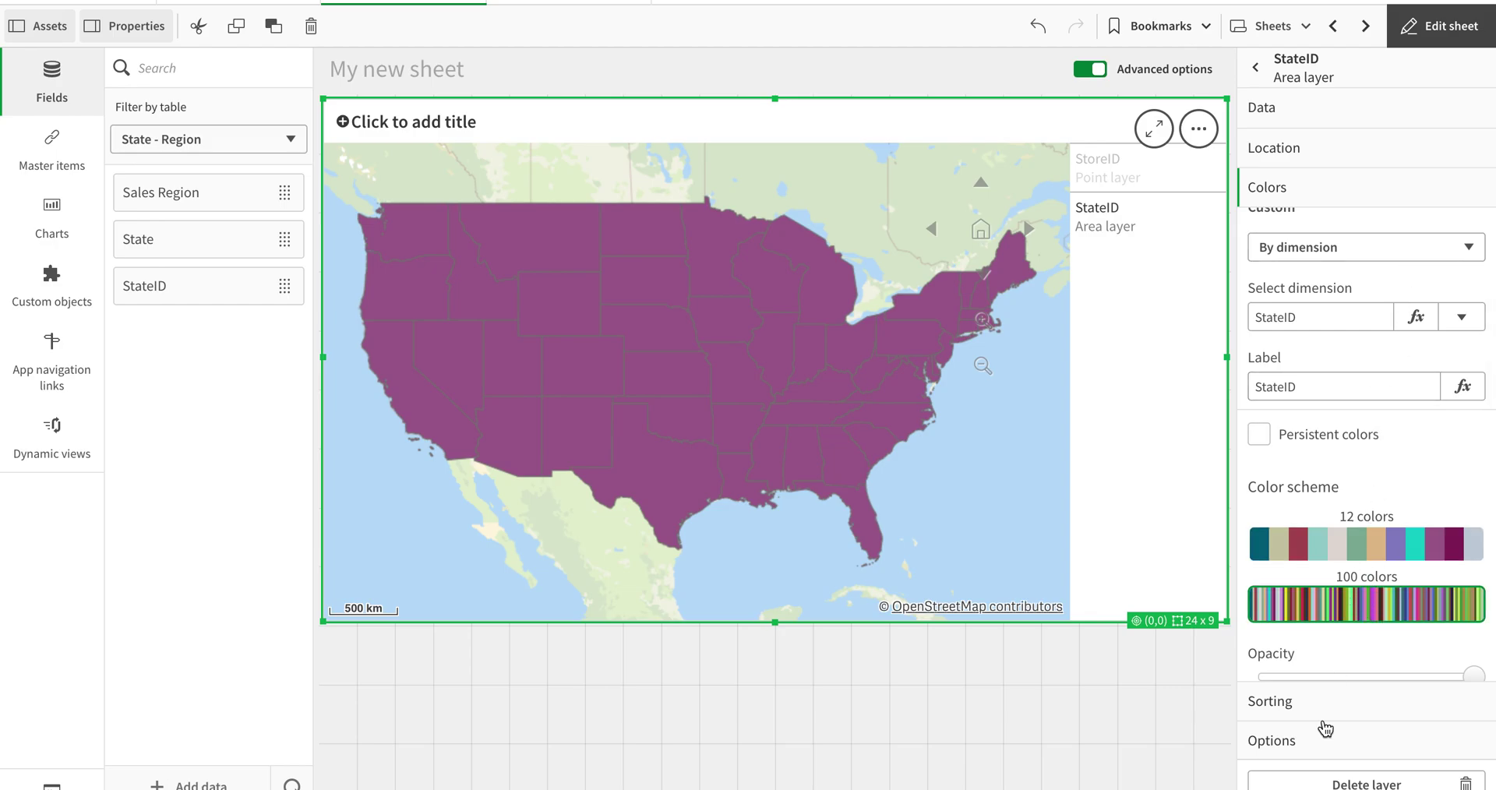
scroll(1366, 377, "up", 1)
left_click(1327, 591)
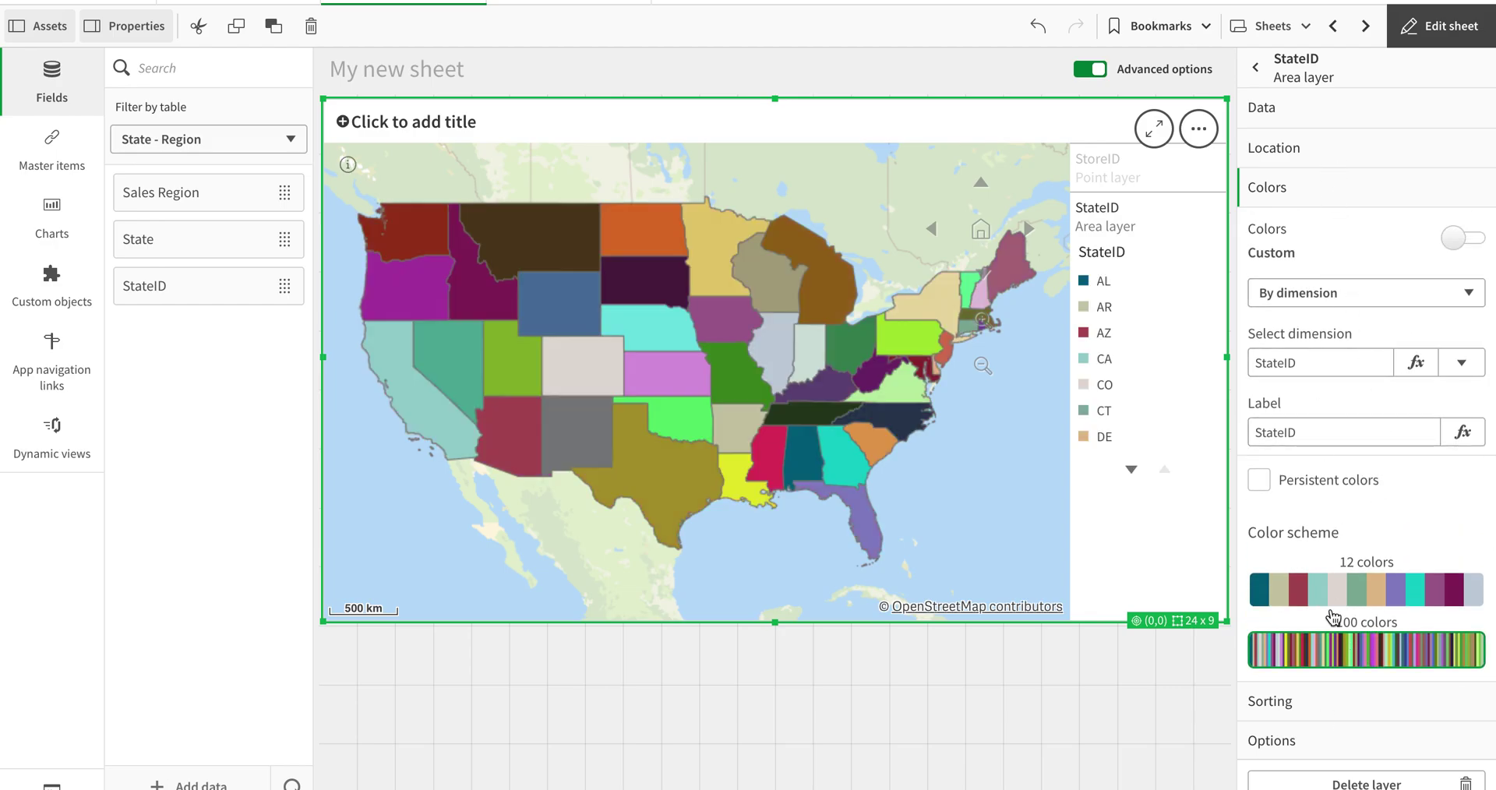
Step: Begin entering a calculation condition in the state layer's display options
left_click(1321, 740)
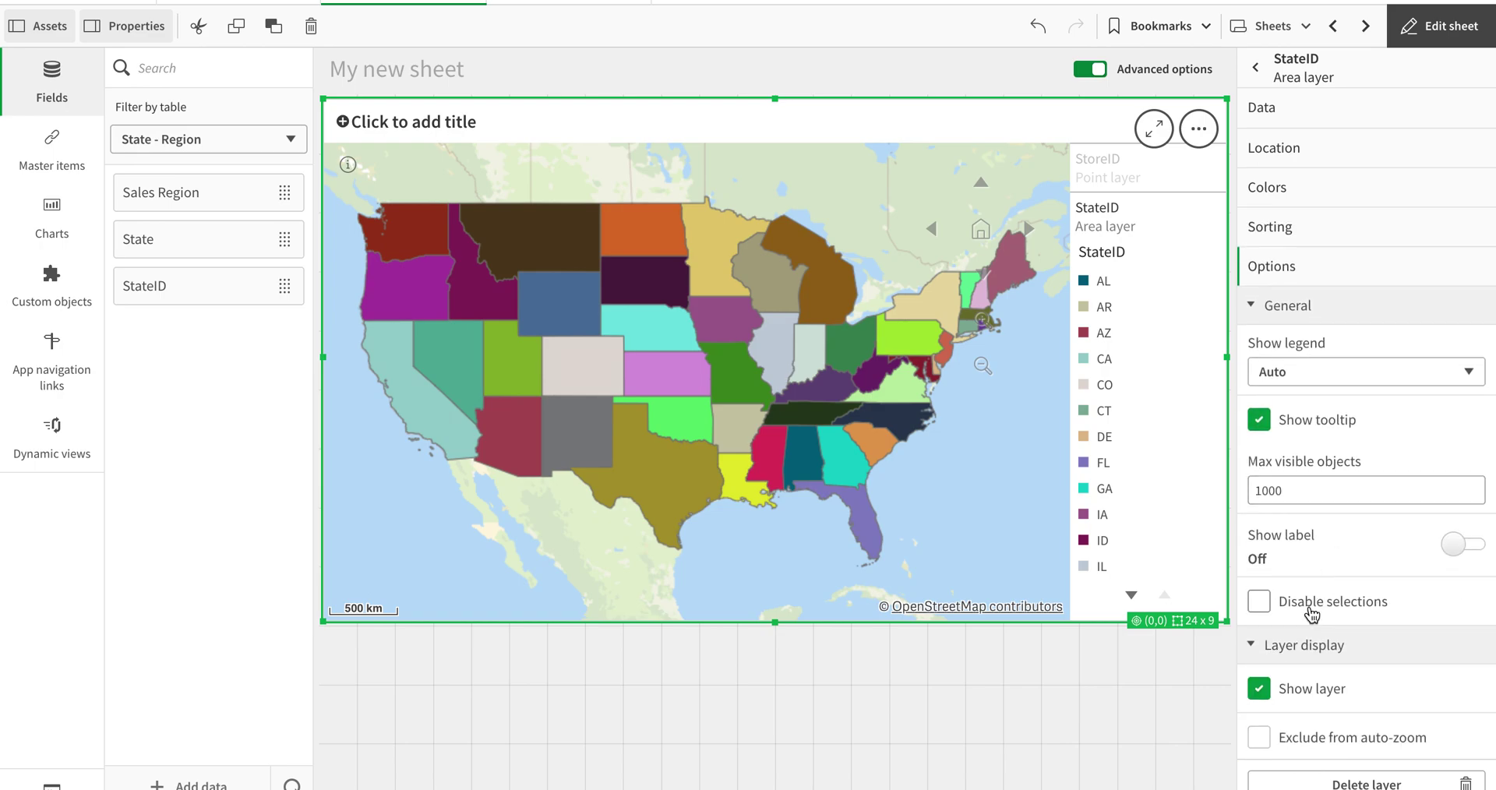
scroll(1392, 608, "down", 3)
left_click(1335, 640)
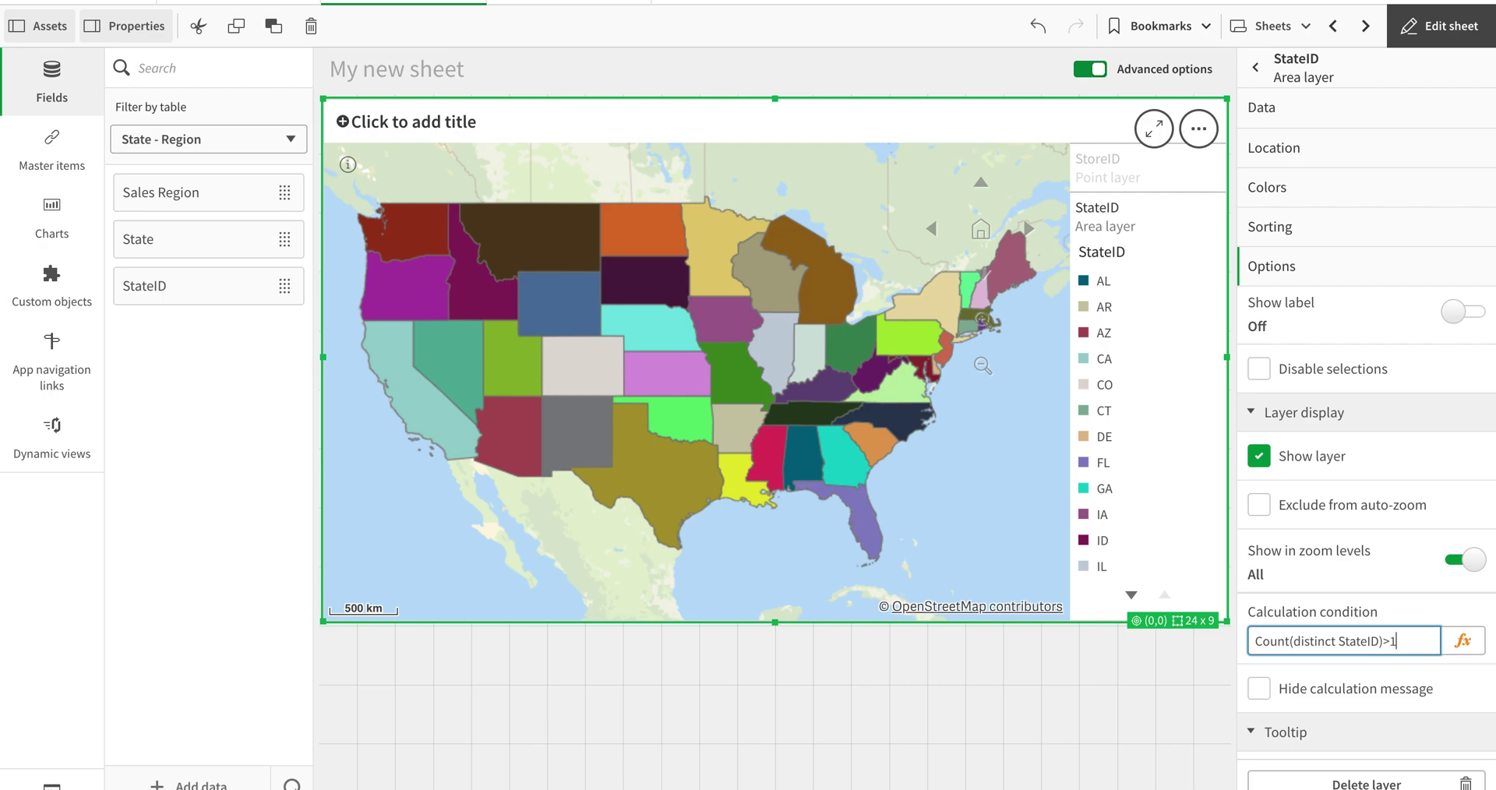
Step: Apply Count(distinct StateID)>1 to StateID and show the StoreID layer at all zoom levels
left_click(1400, 611)
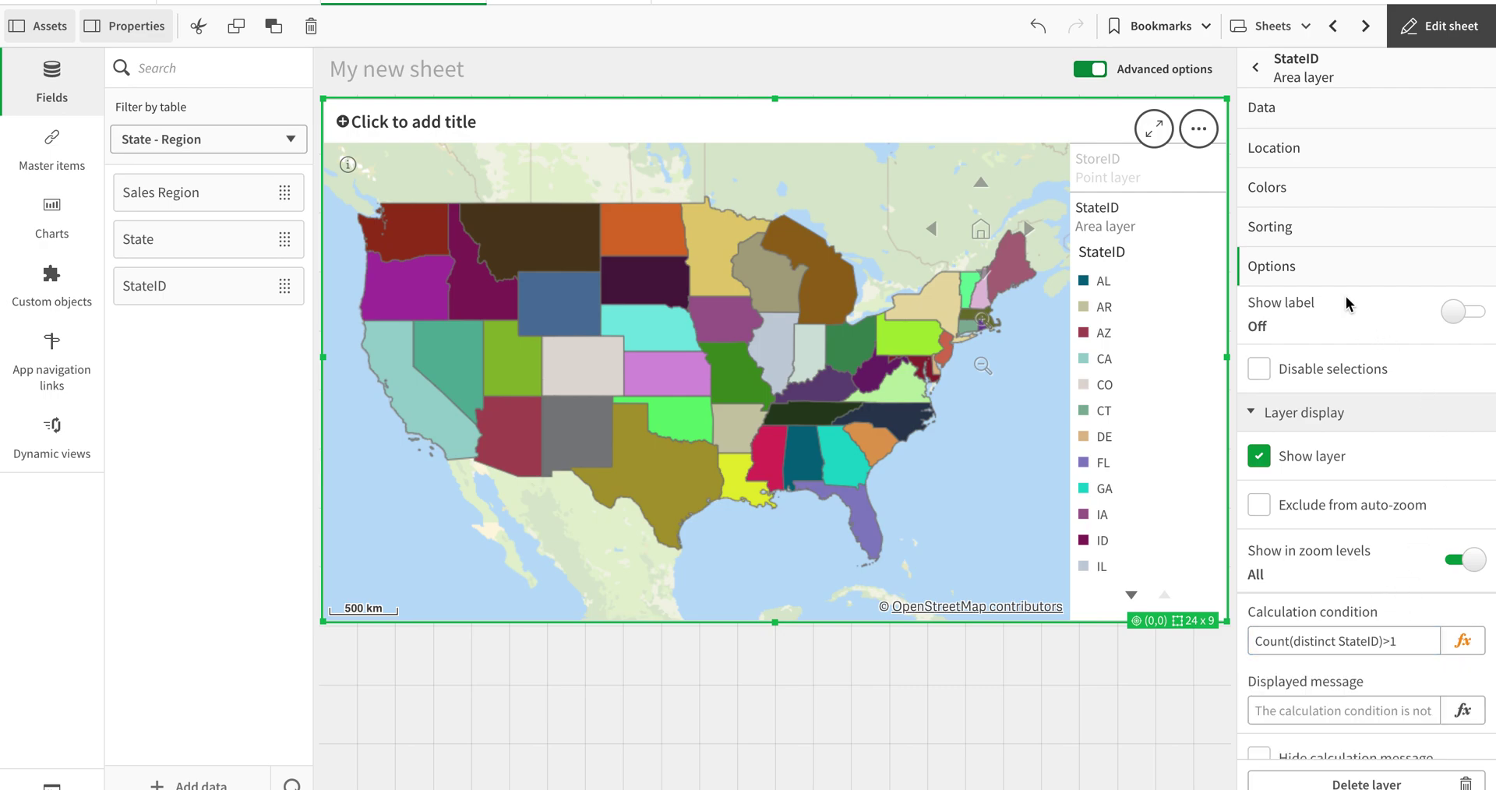
left_click(1316, 86)
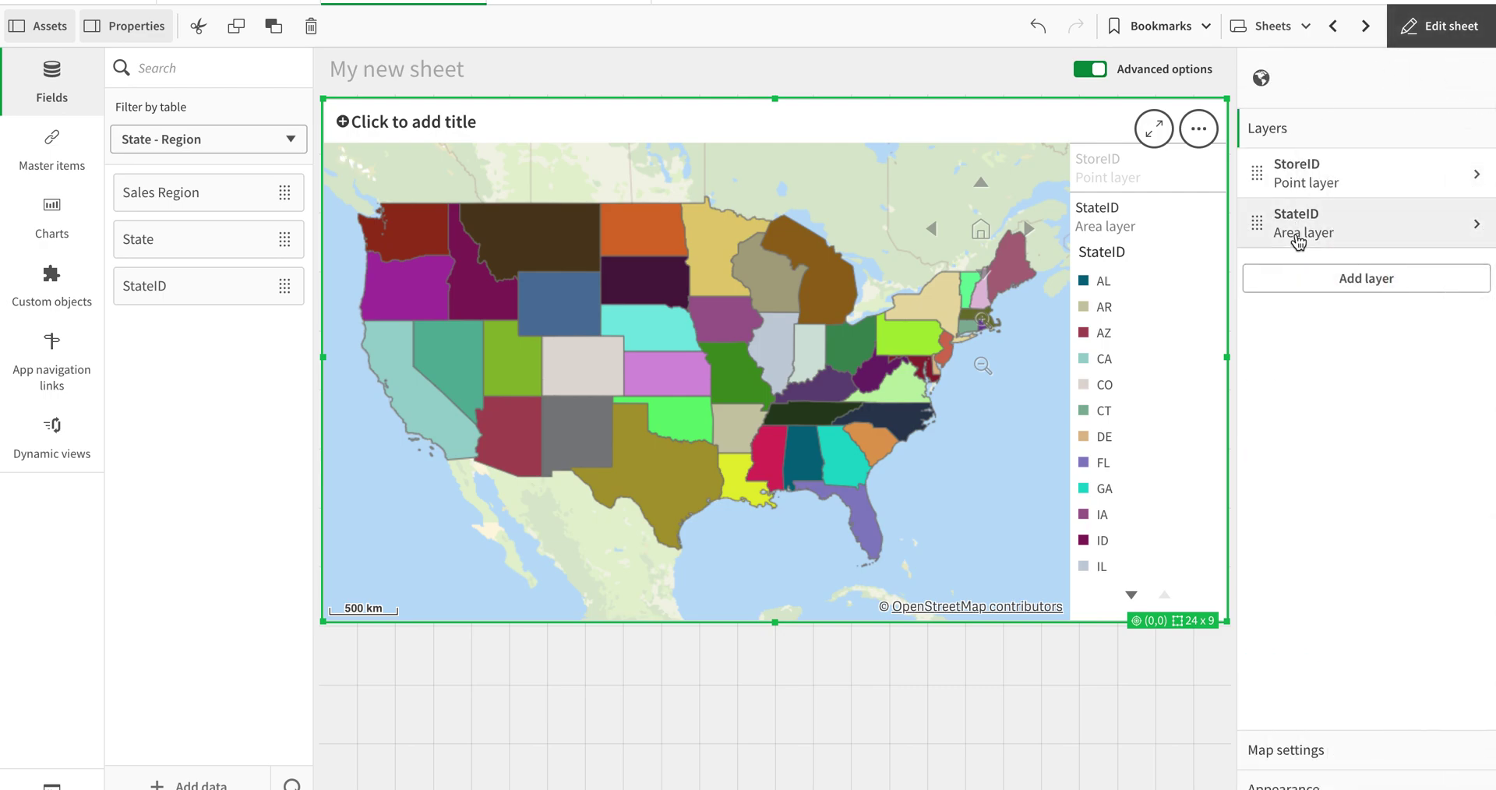
left_click(1366, 191)
scroll(1337, 634, "down", 5)
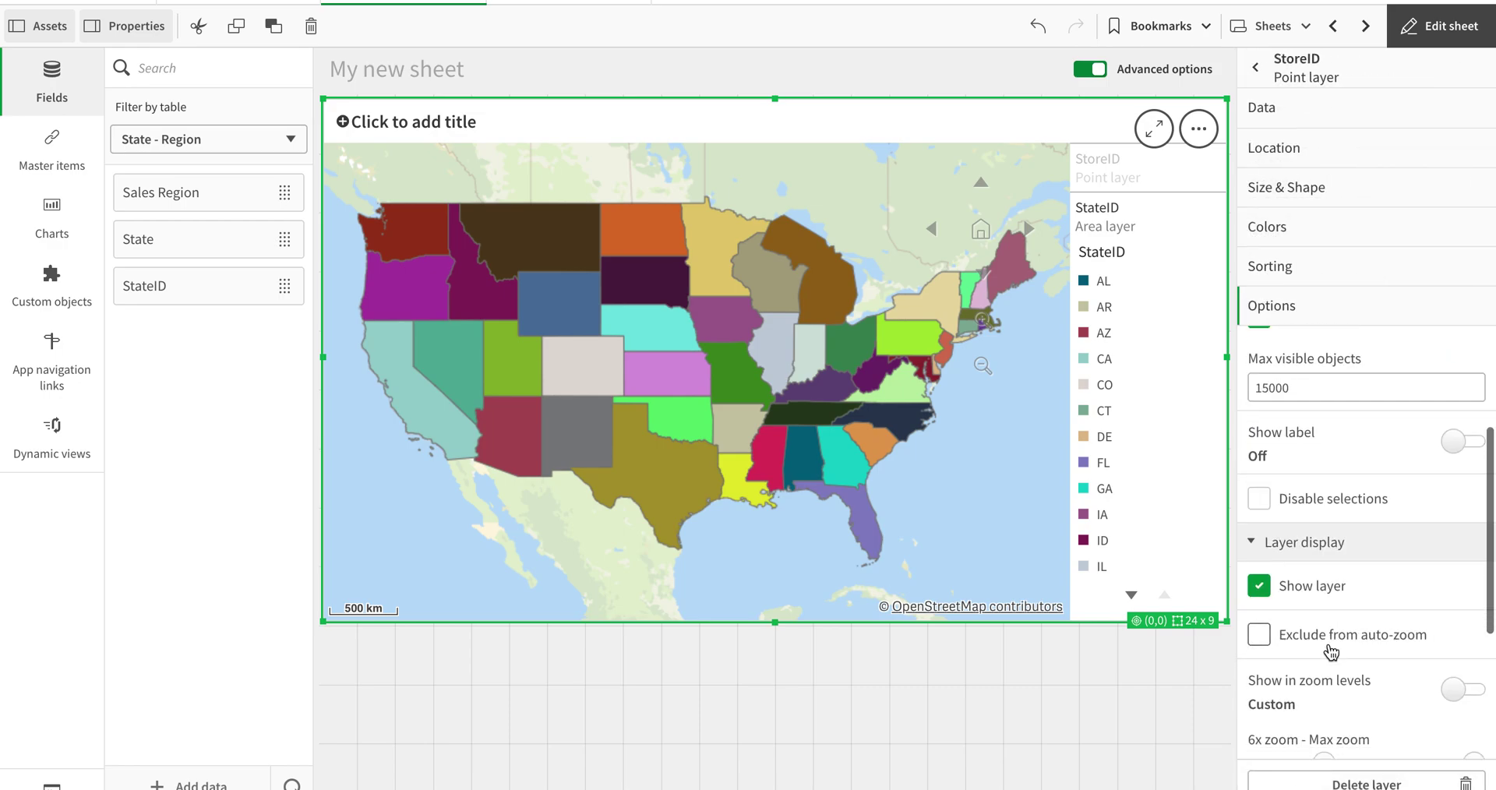
left_click(1461, 529)
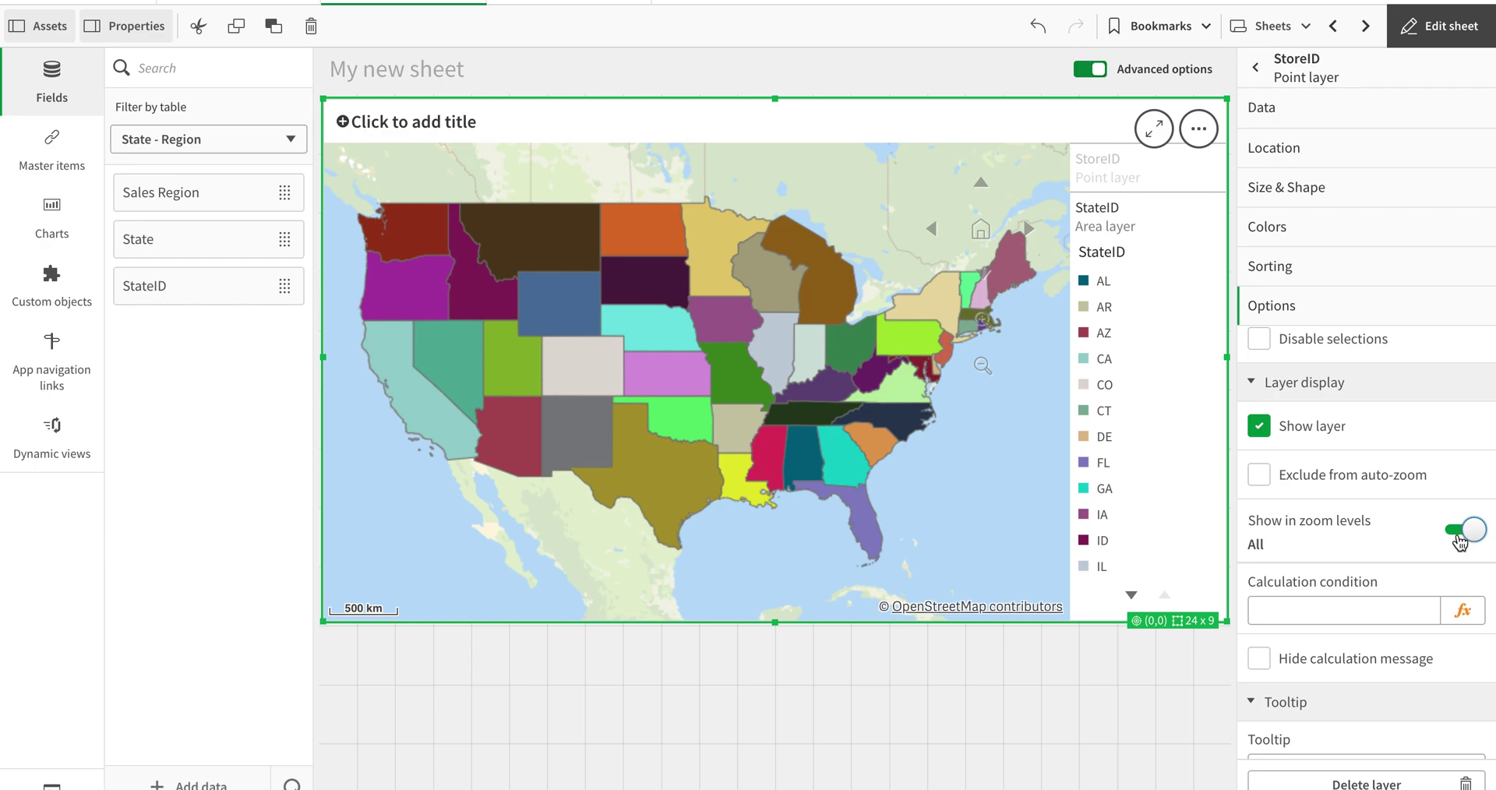
Step: Give the StoreID layer a Count(distinct StateID) calculation condition and leave editing
left_click(1391, 623)
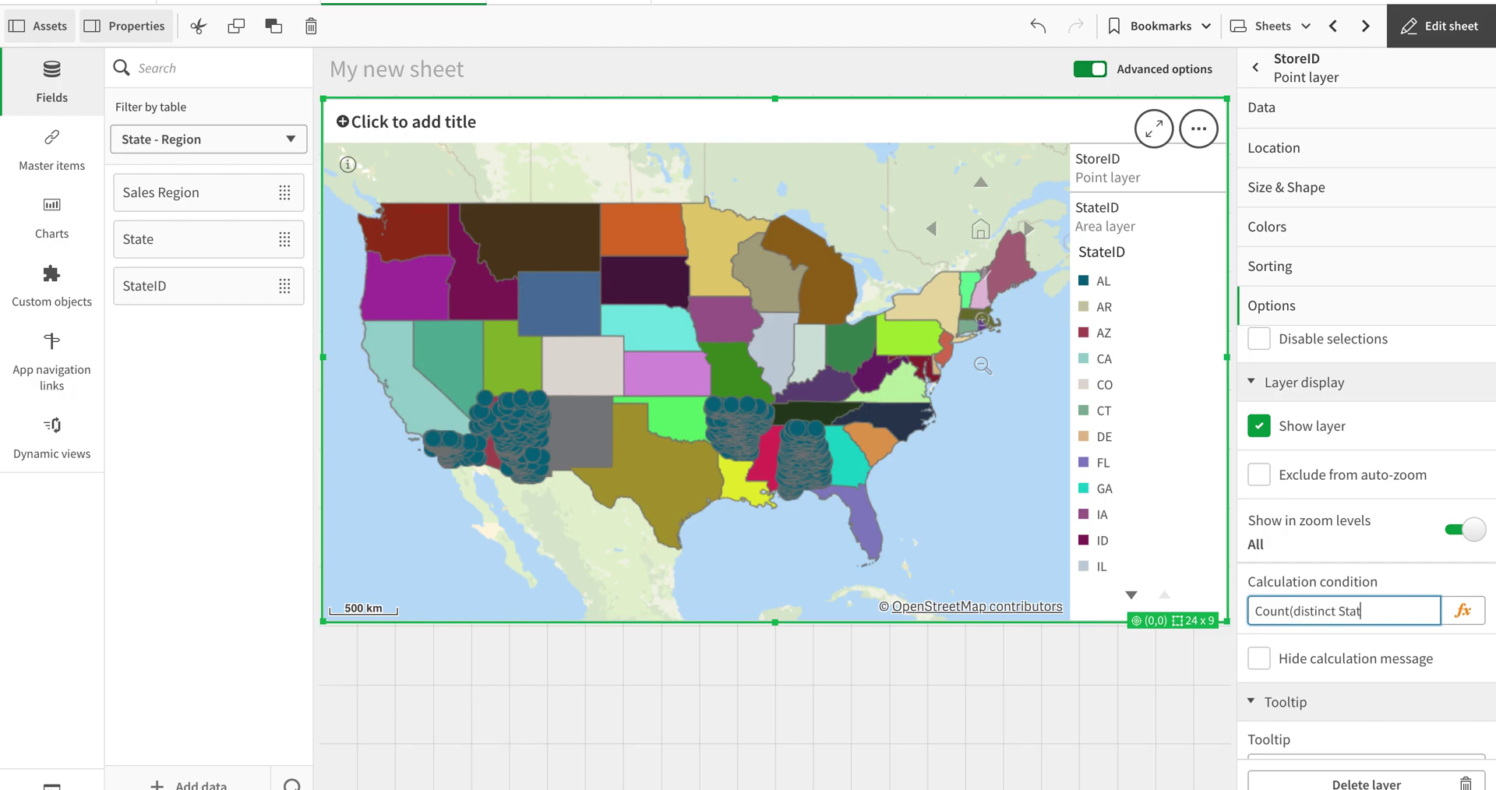
type("eID)=1")
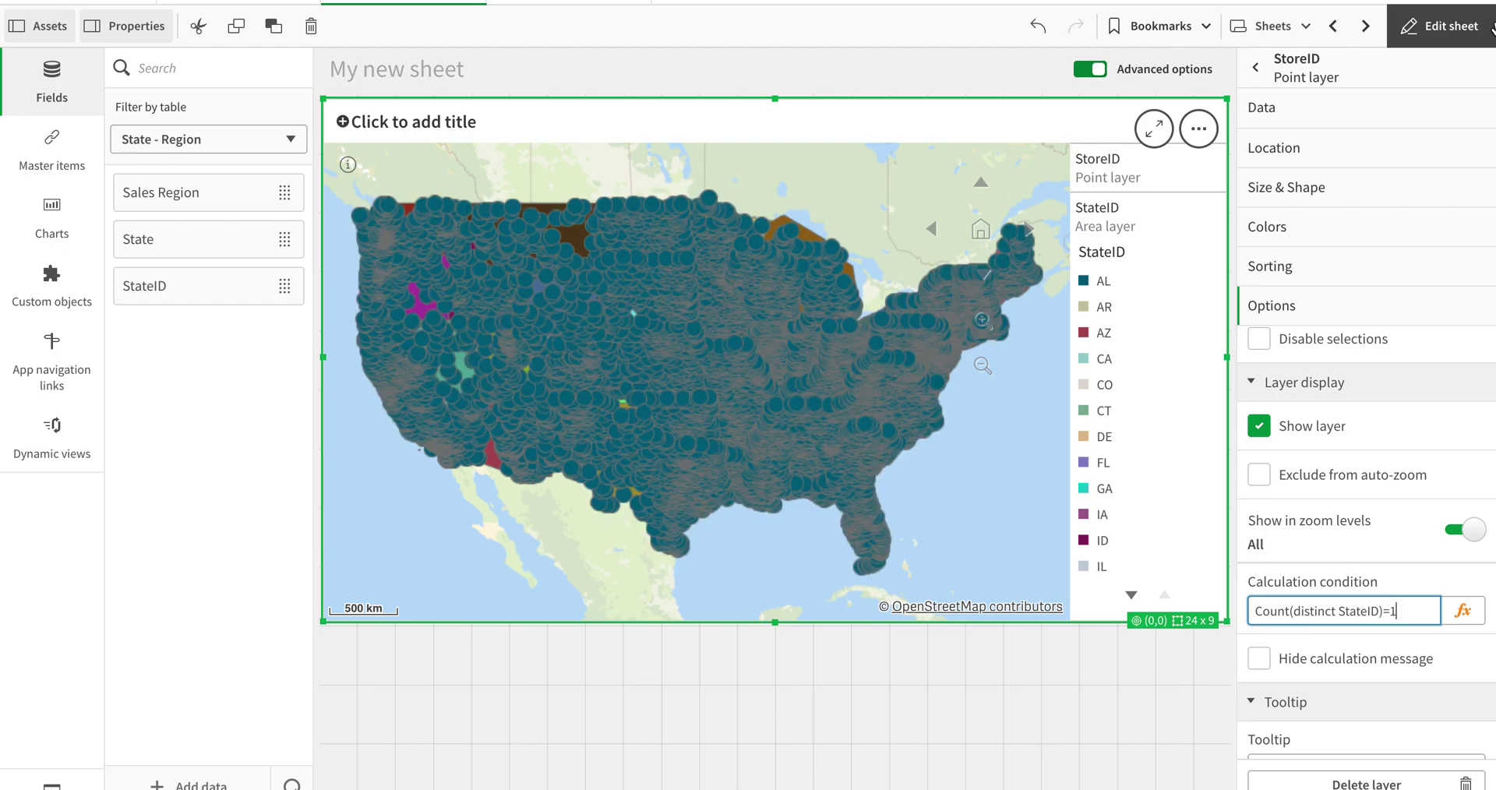
left_click(1490, 27)
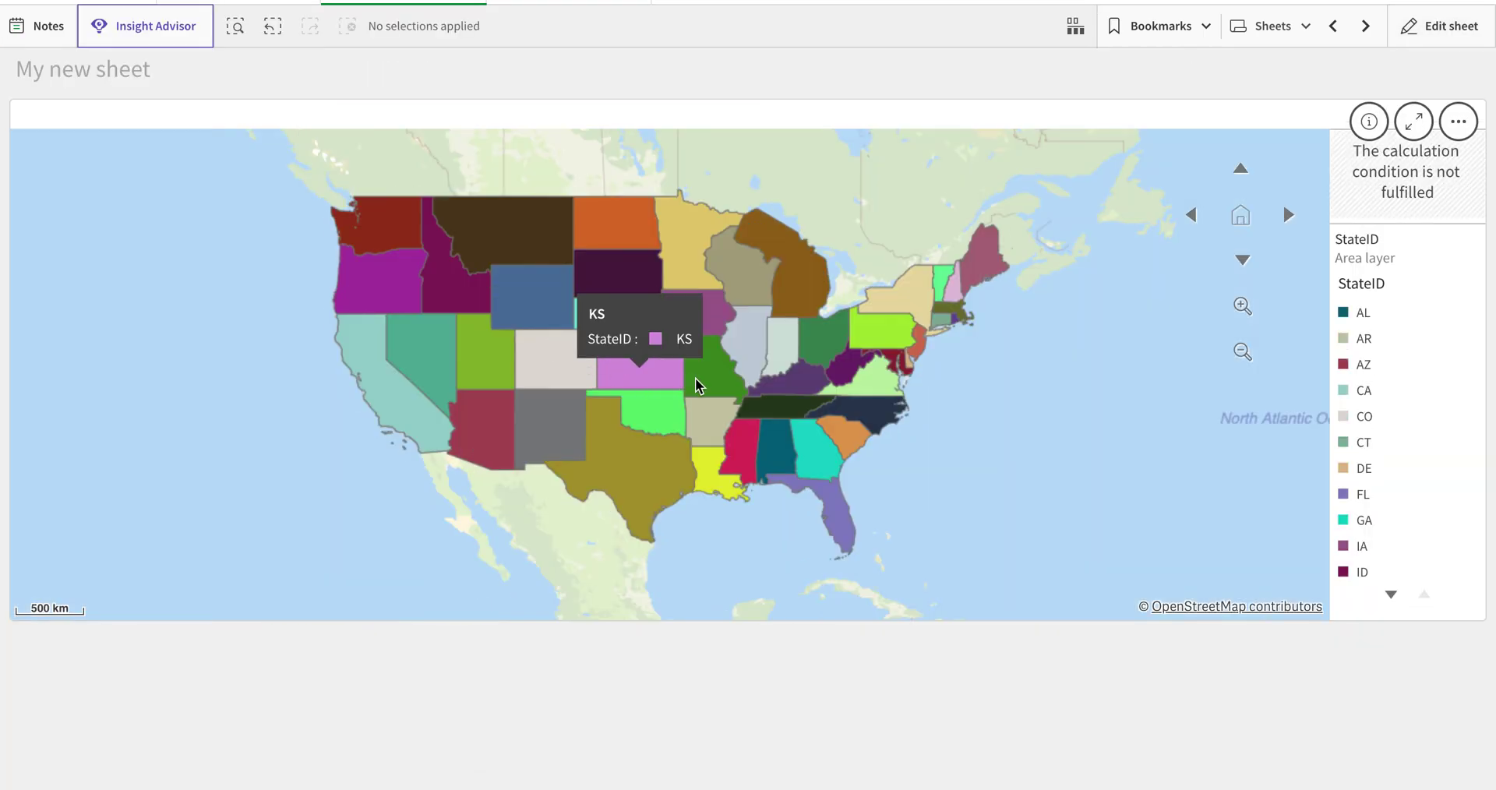
Step: Select Kansas (KS) on the map, confirm it, and return to sheet editing
scroll(649, 372, "up", 3)
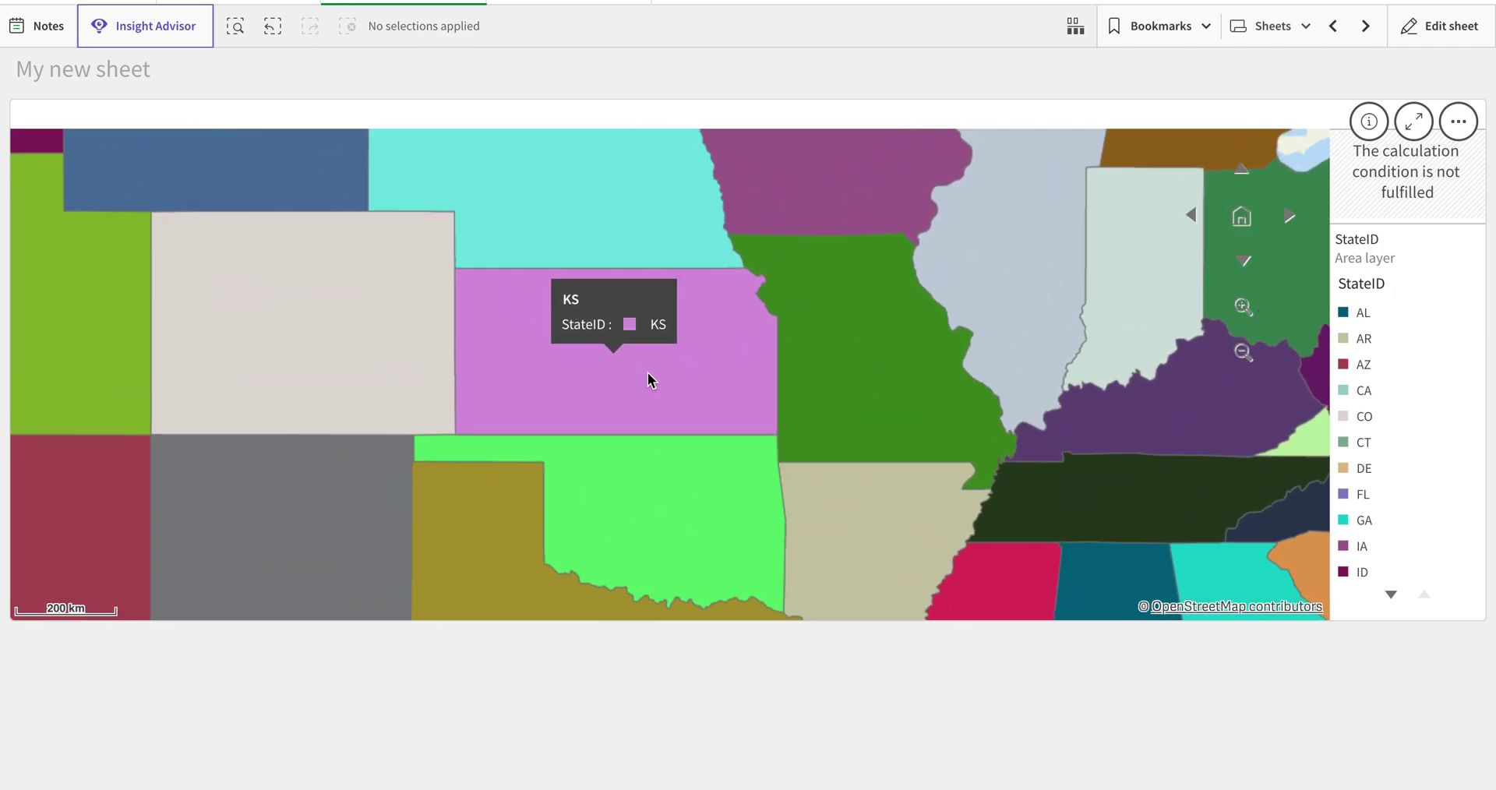
scroll(648, 371, "up", 5)
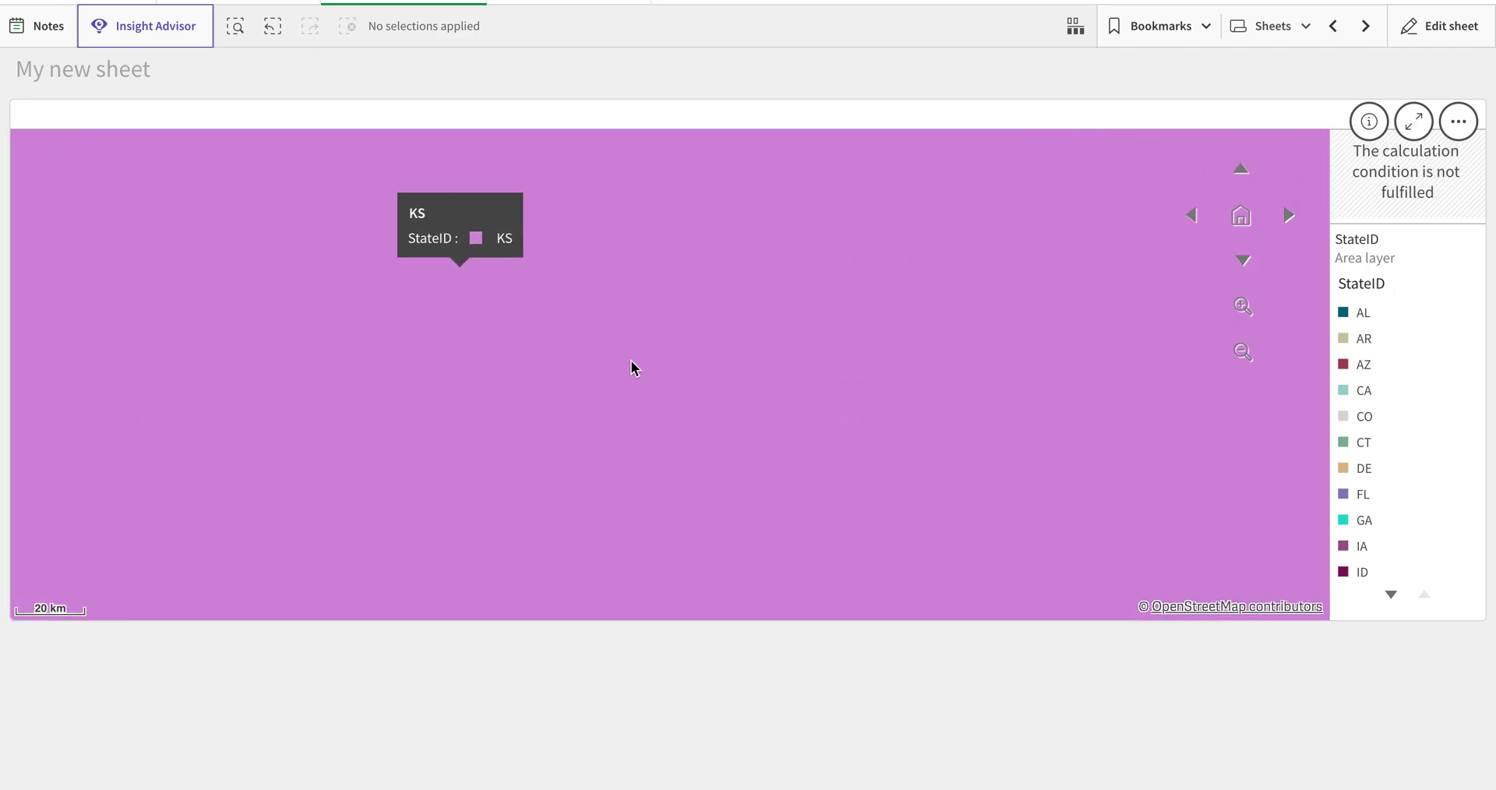
scroll(631, 360, "down", 3)
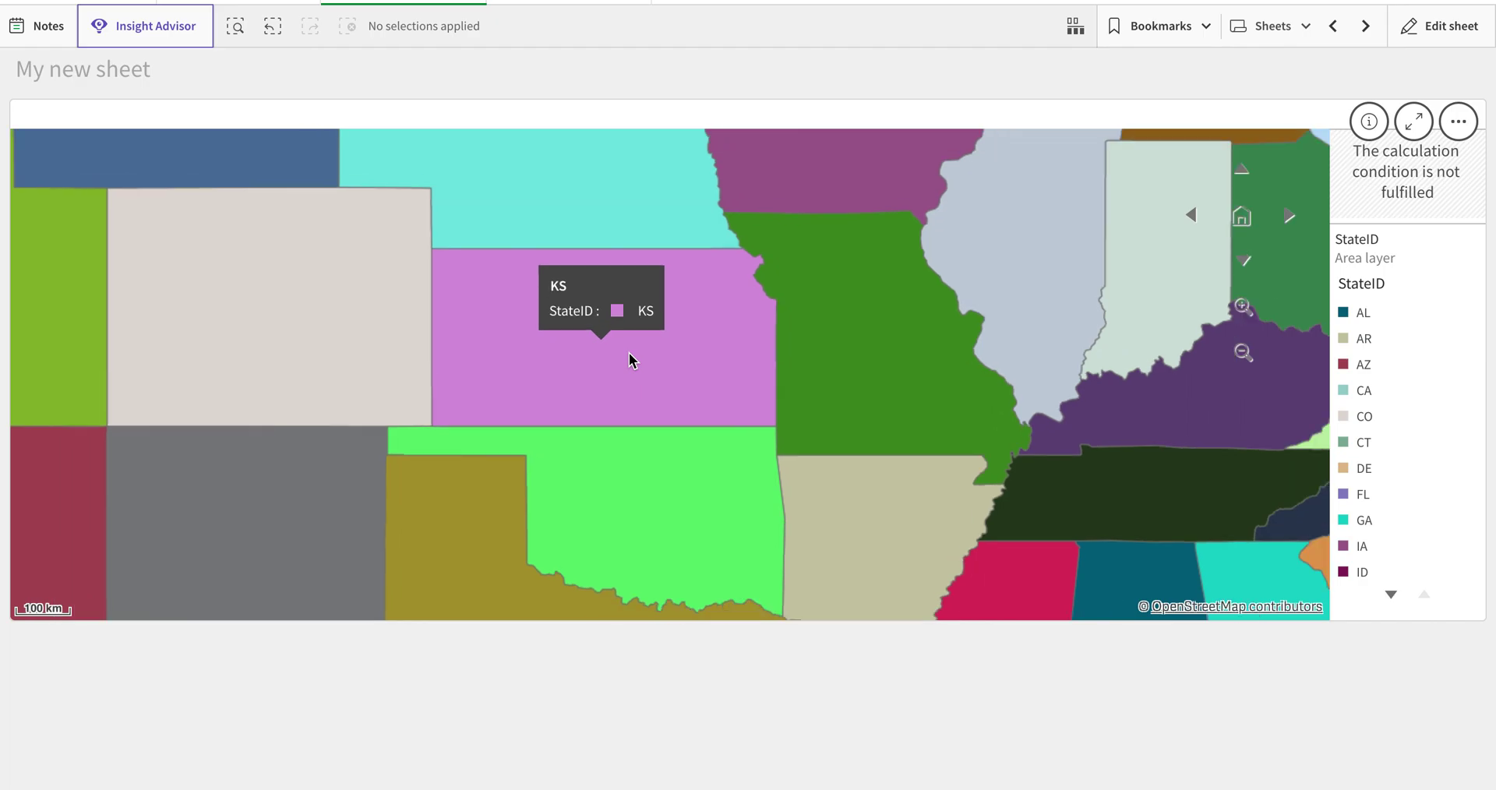
left_click(630, 355)
left_click(1451, 78)
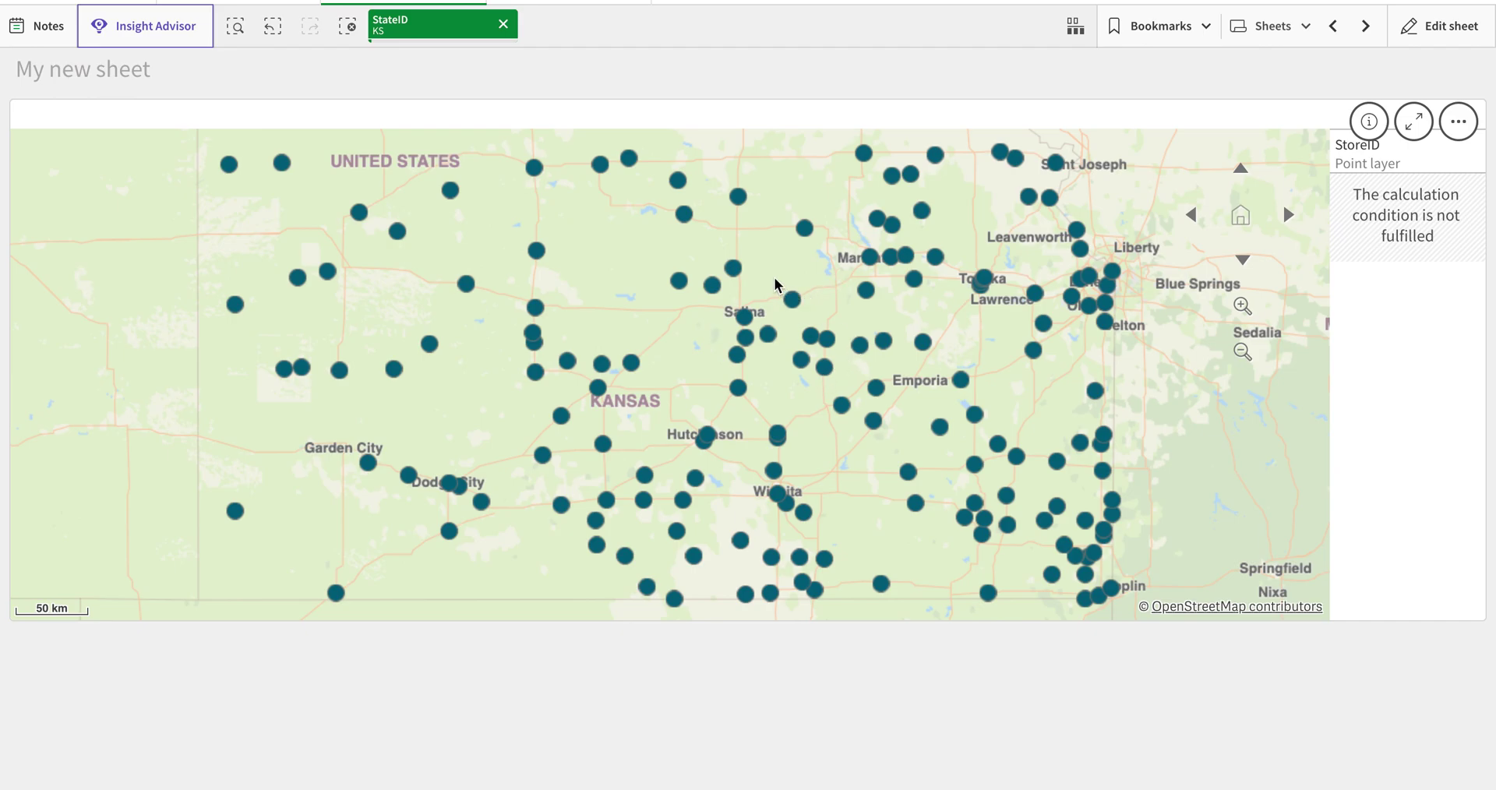
left_click(1449, 26)
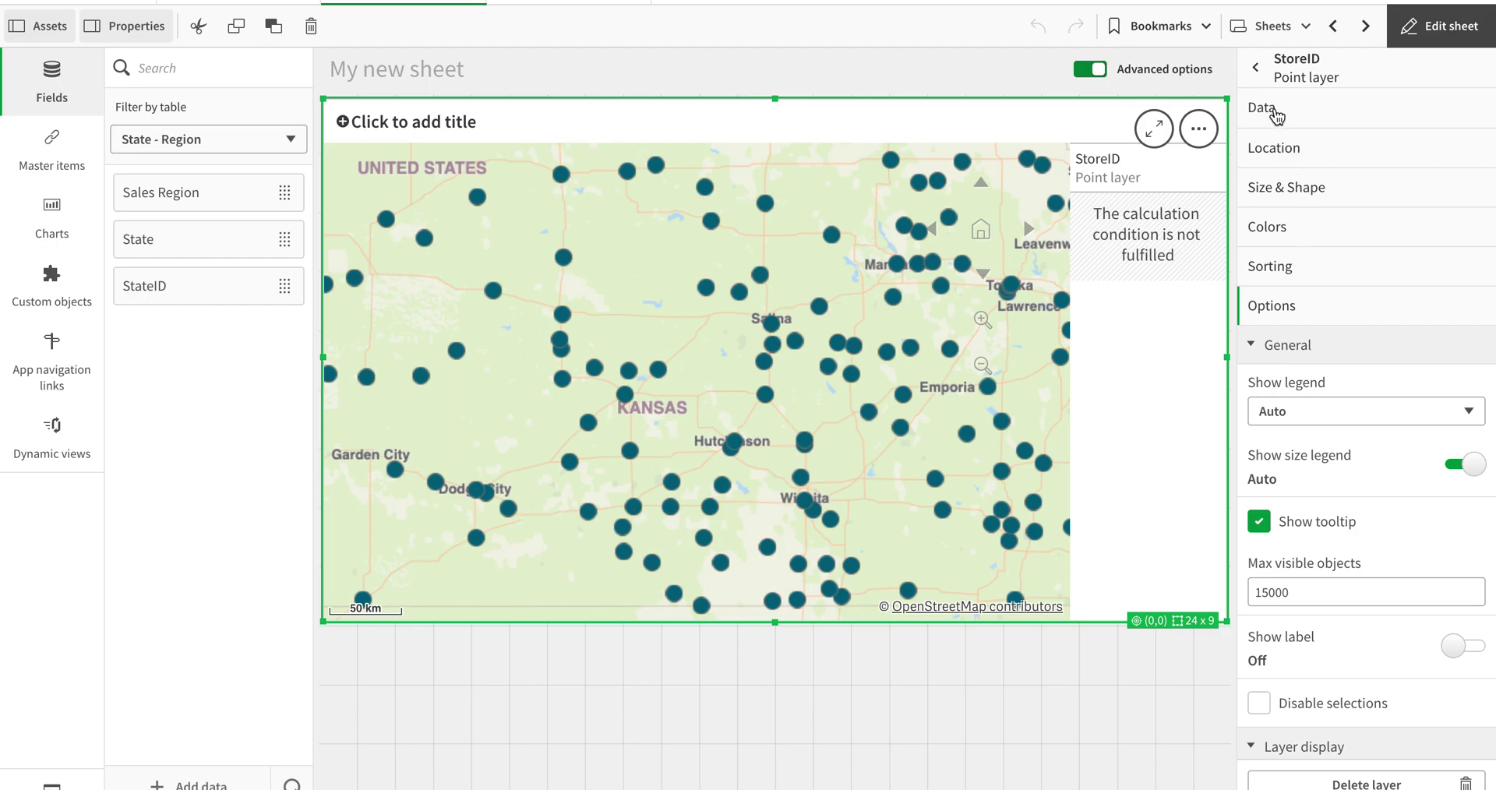
Step: Add ClusterID from the ClusterResult table to the map as a new point layer
left_click(179, 139)
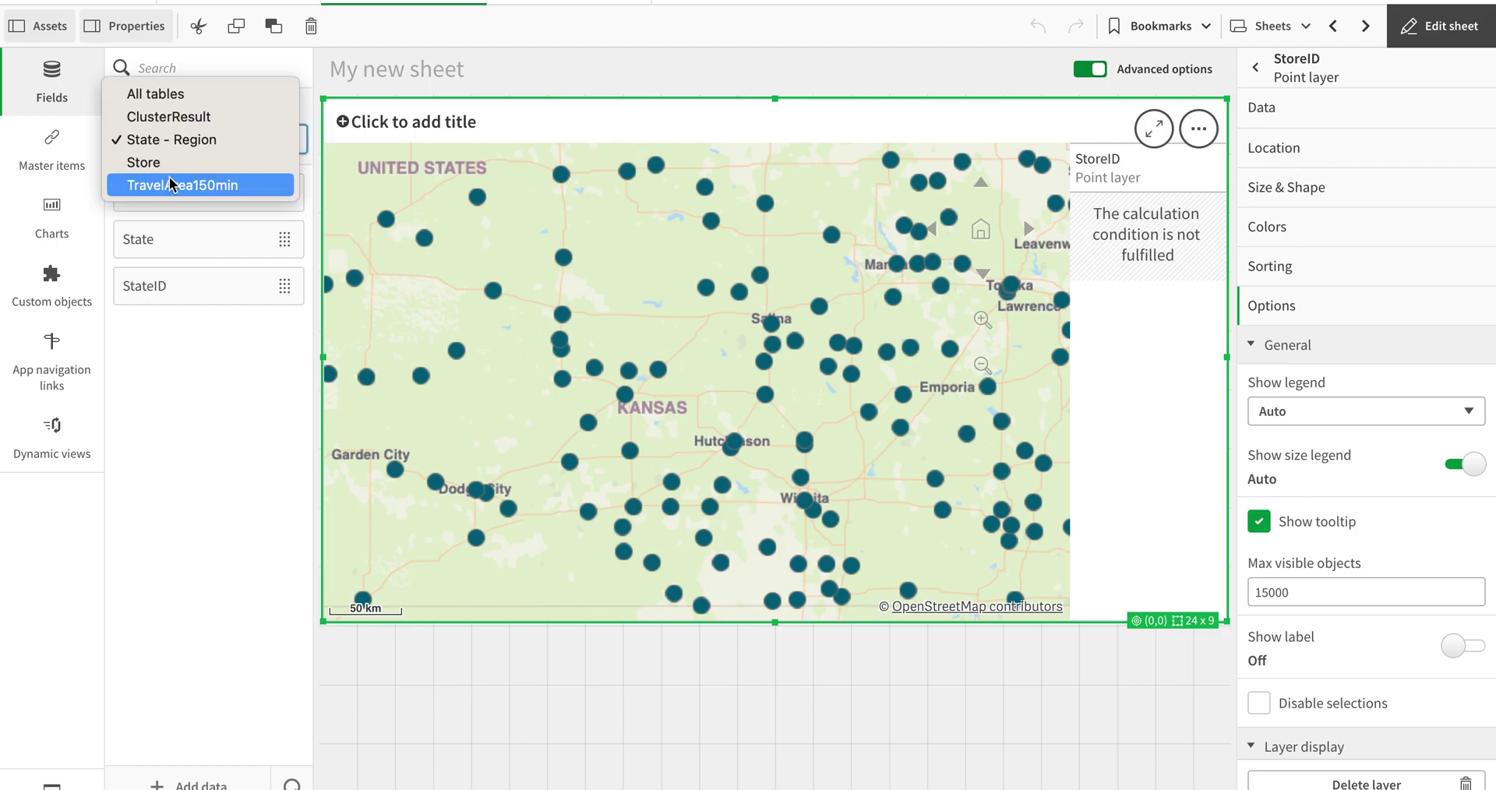
left_click(187, 117)
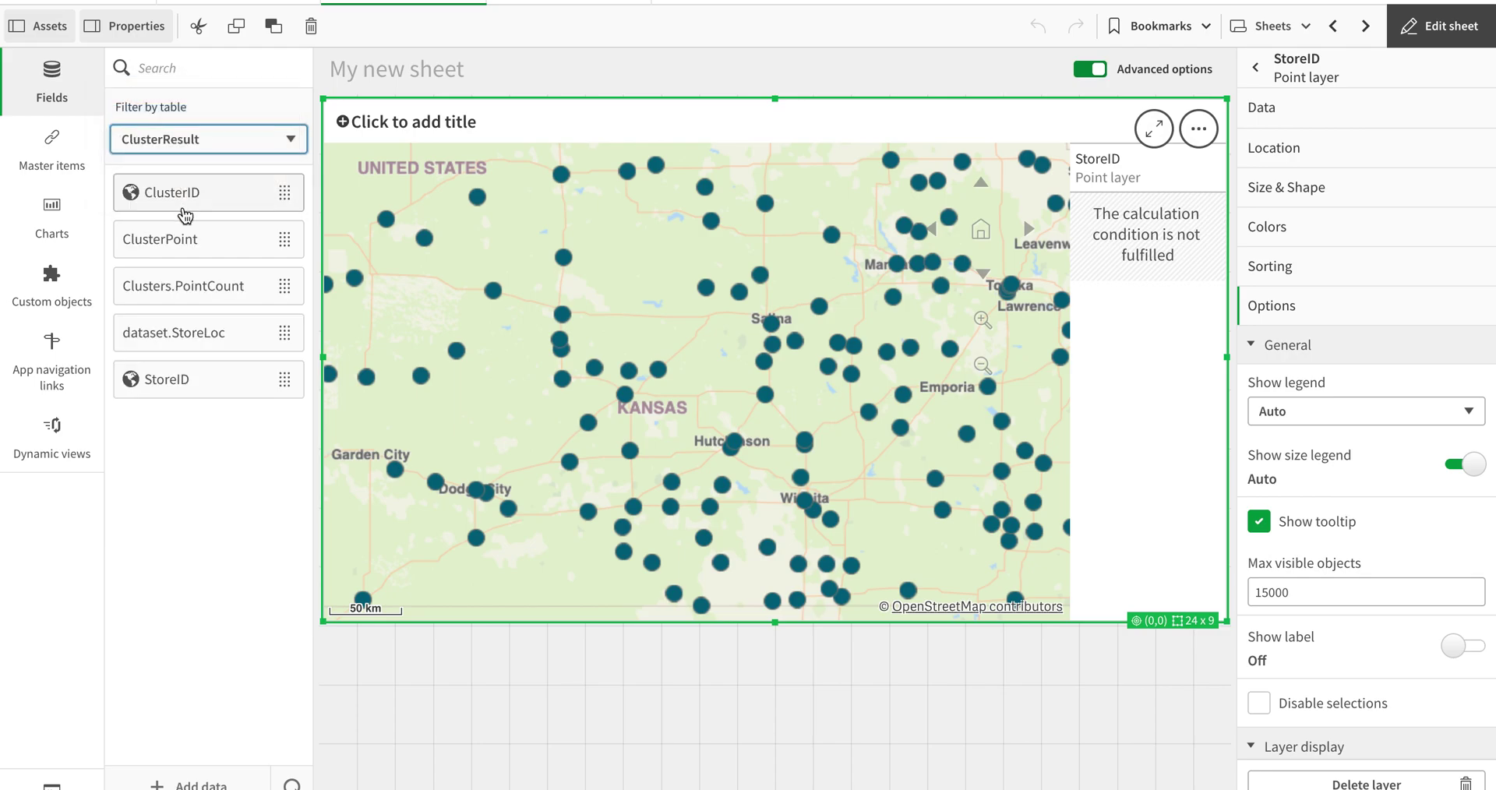
left_click_drag(182, 199, 791, 360)
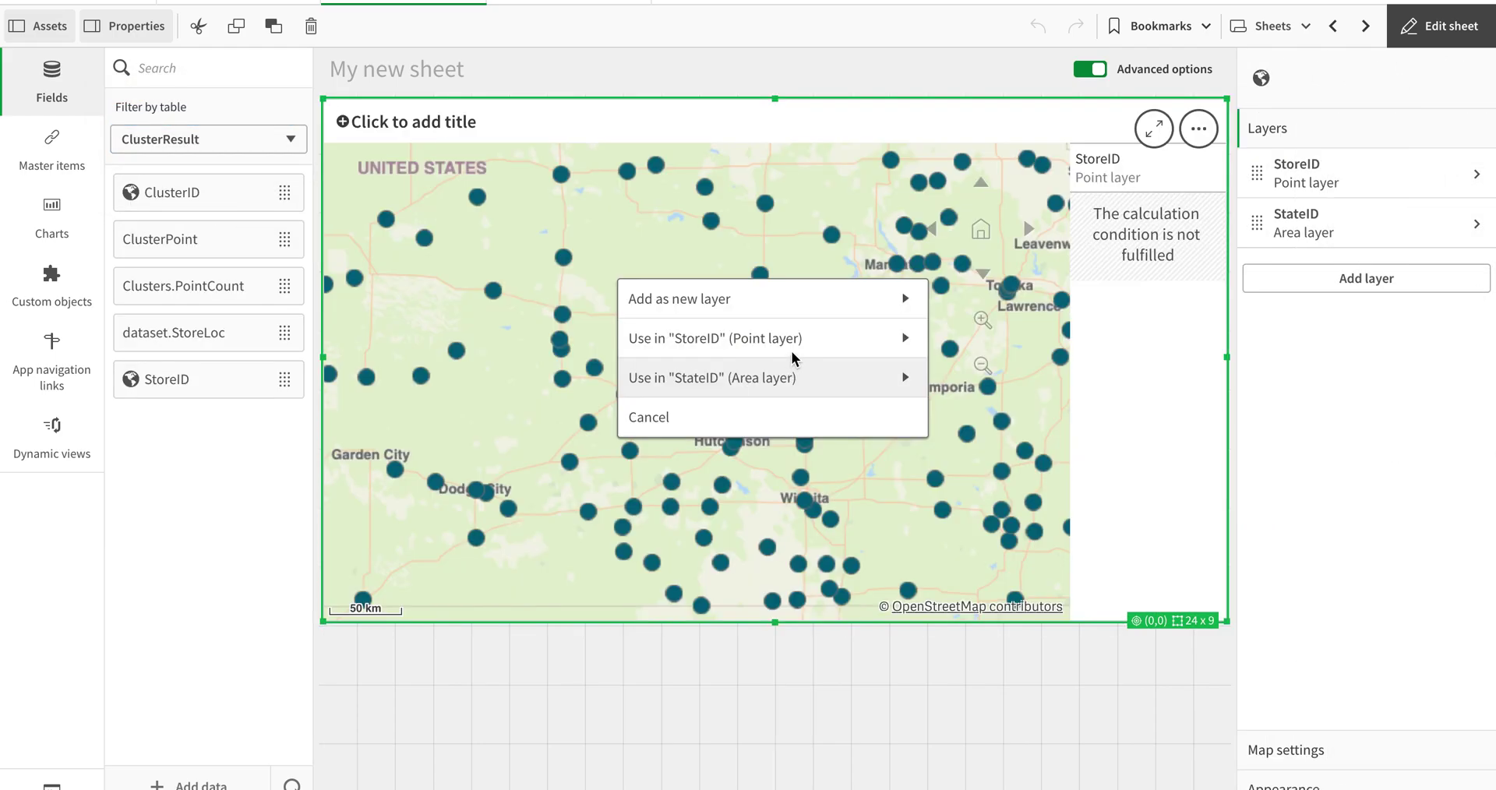
left_click(805, 301)
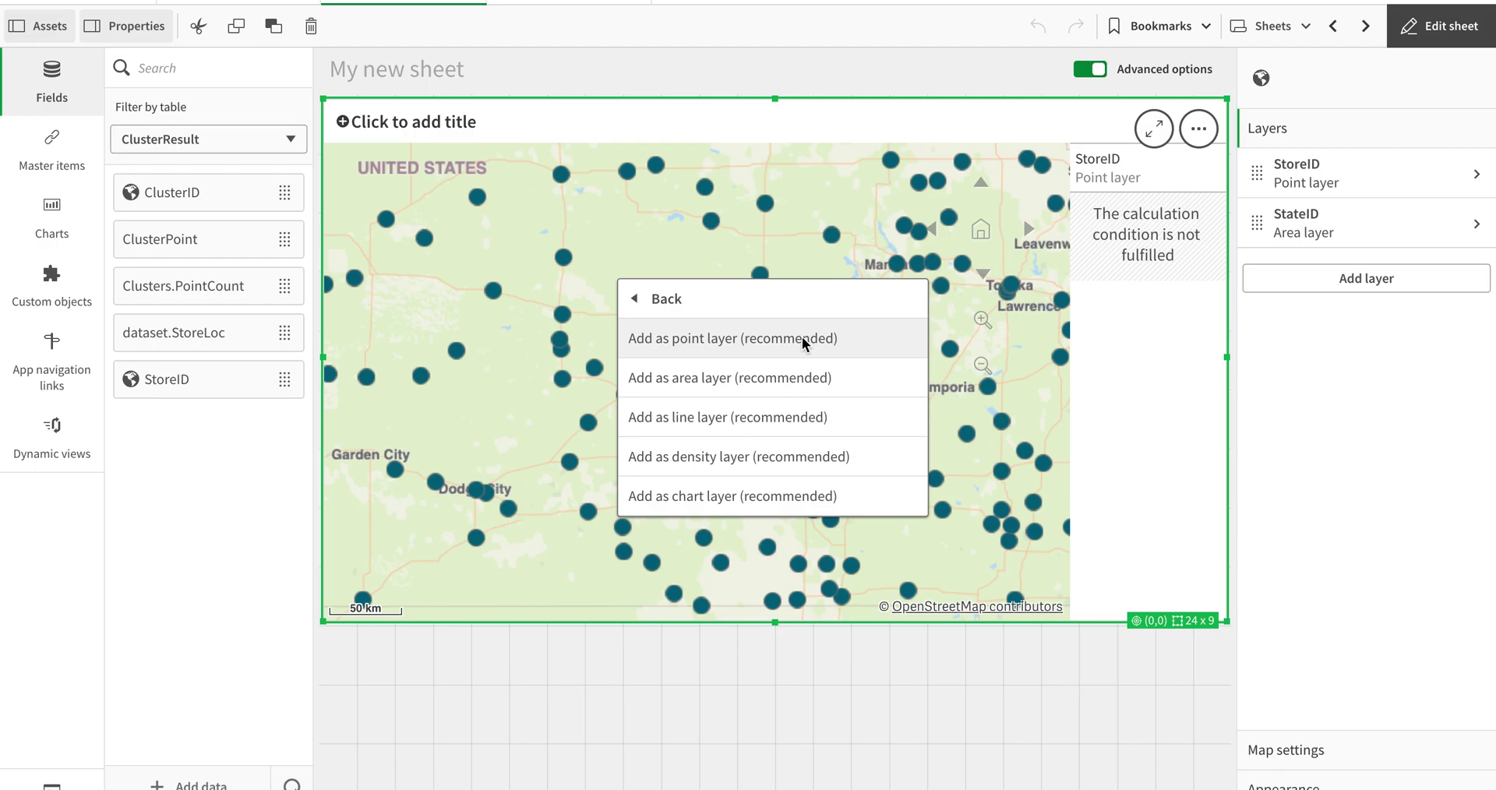
left_click(803, 341)
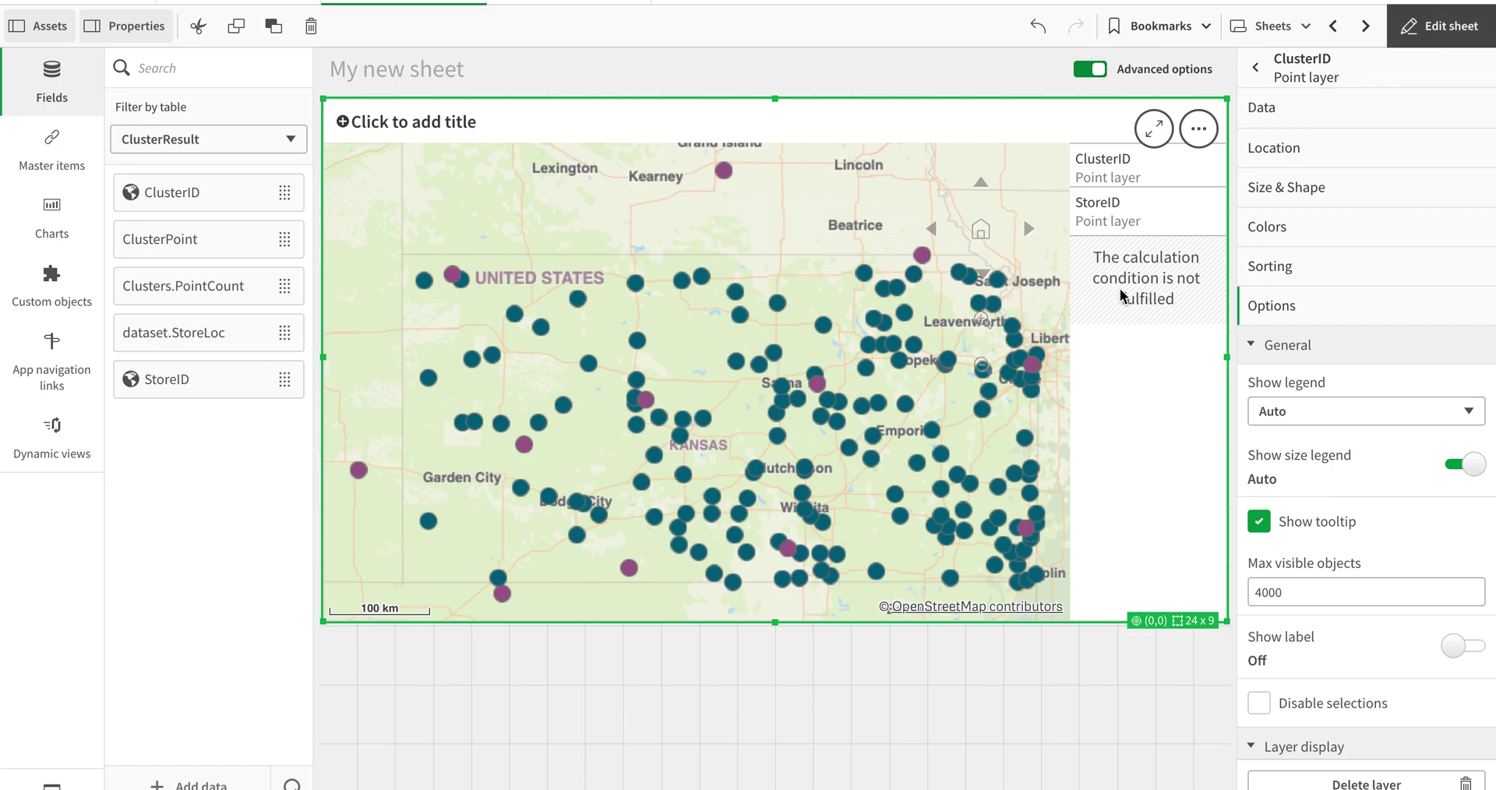
Step: Explore the map and toggle the StateID area layer off and back on
left_click(1412, 28)
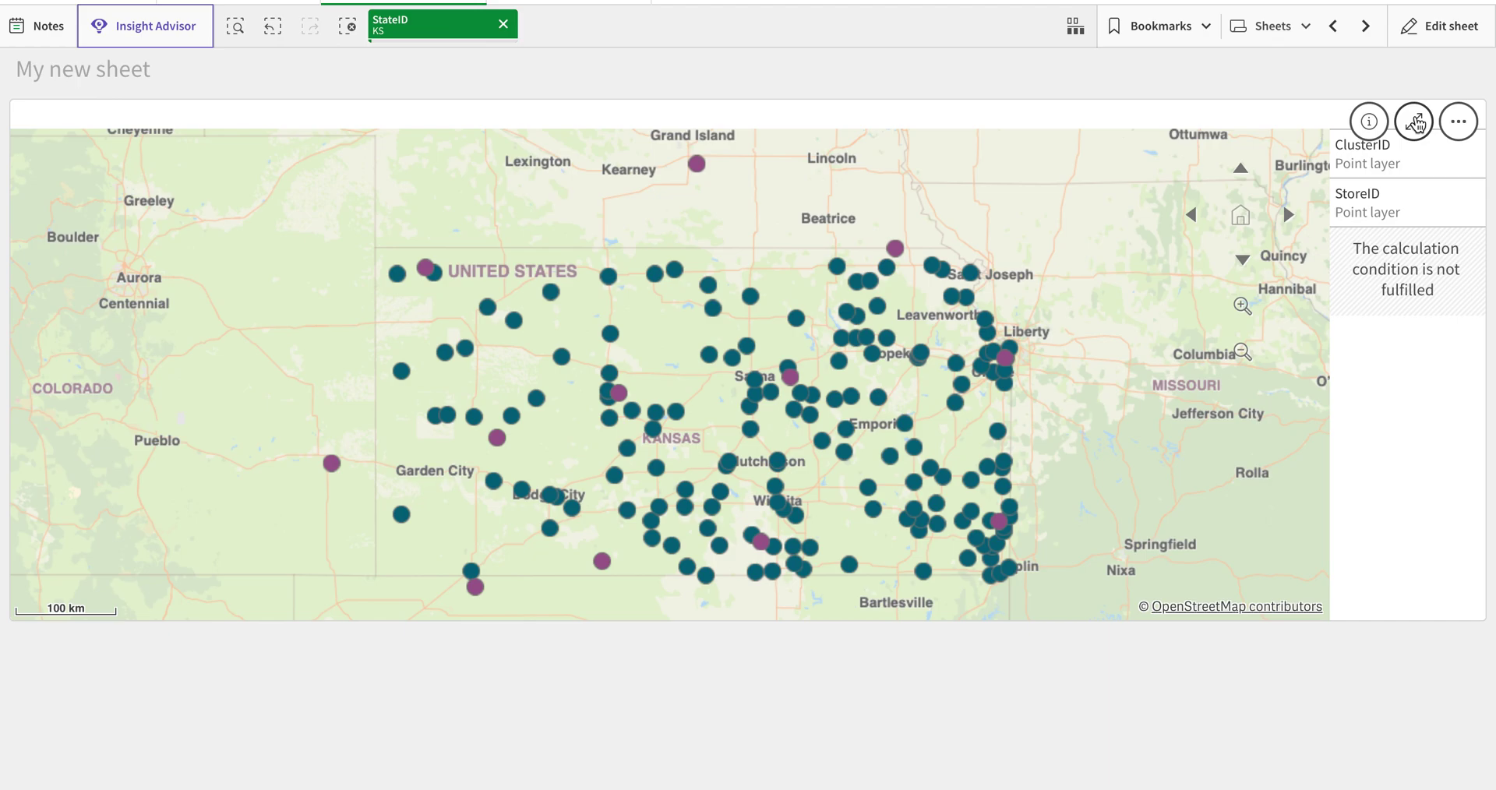
left_click(1458, 123)
left_click(1242, 70)
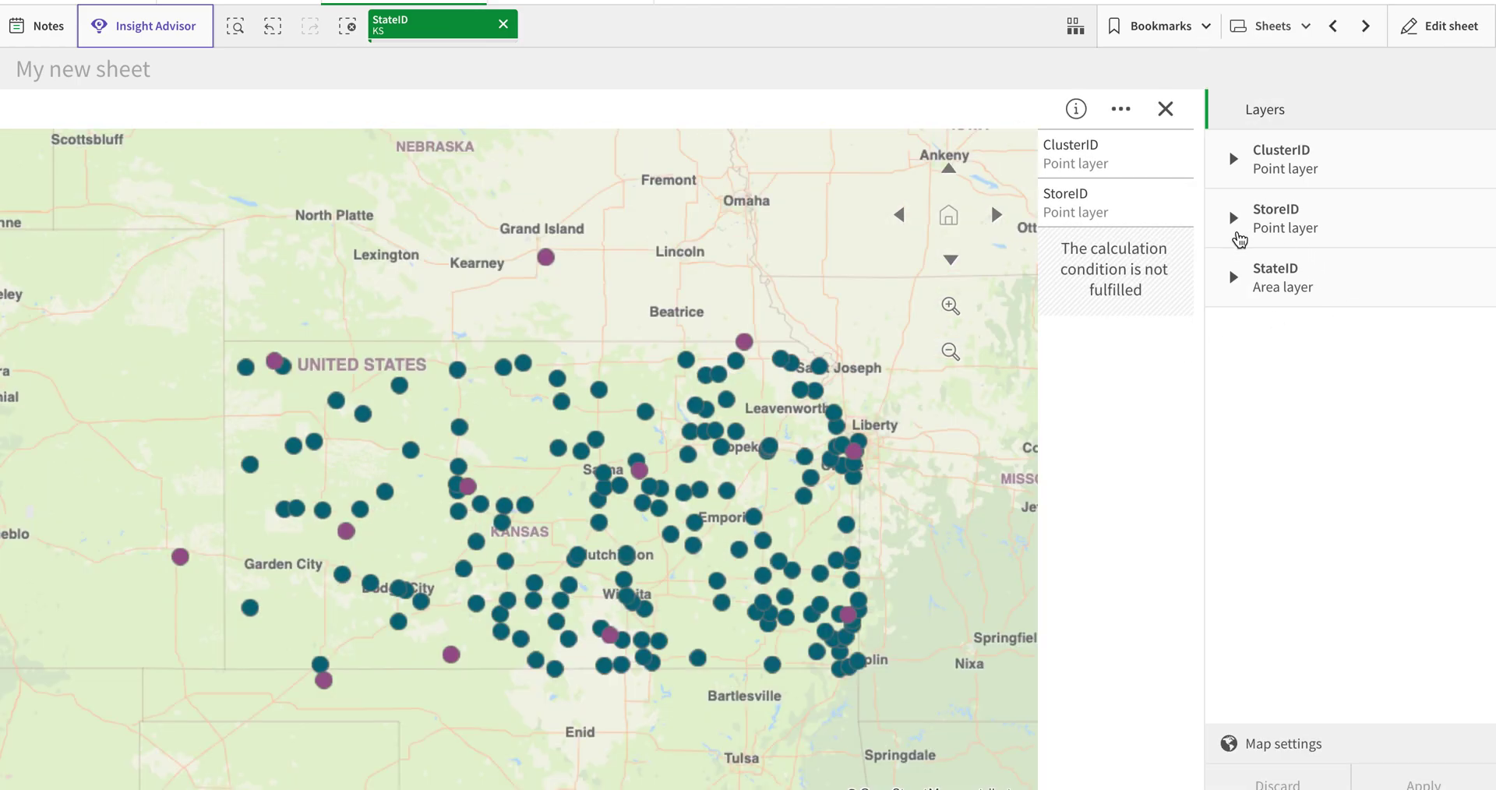
left_click(1234, 278)
left_click(1236, 339)
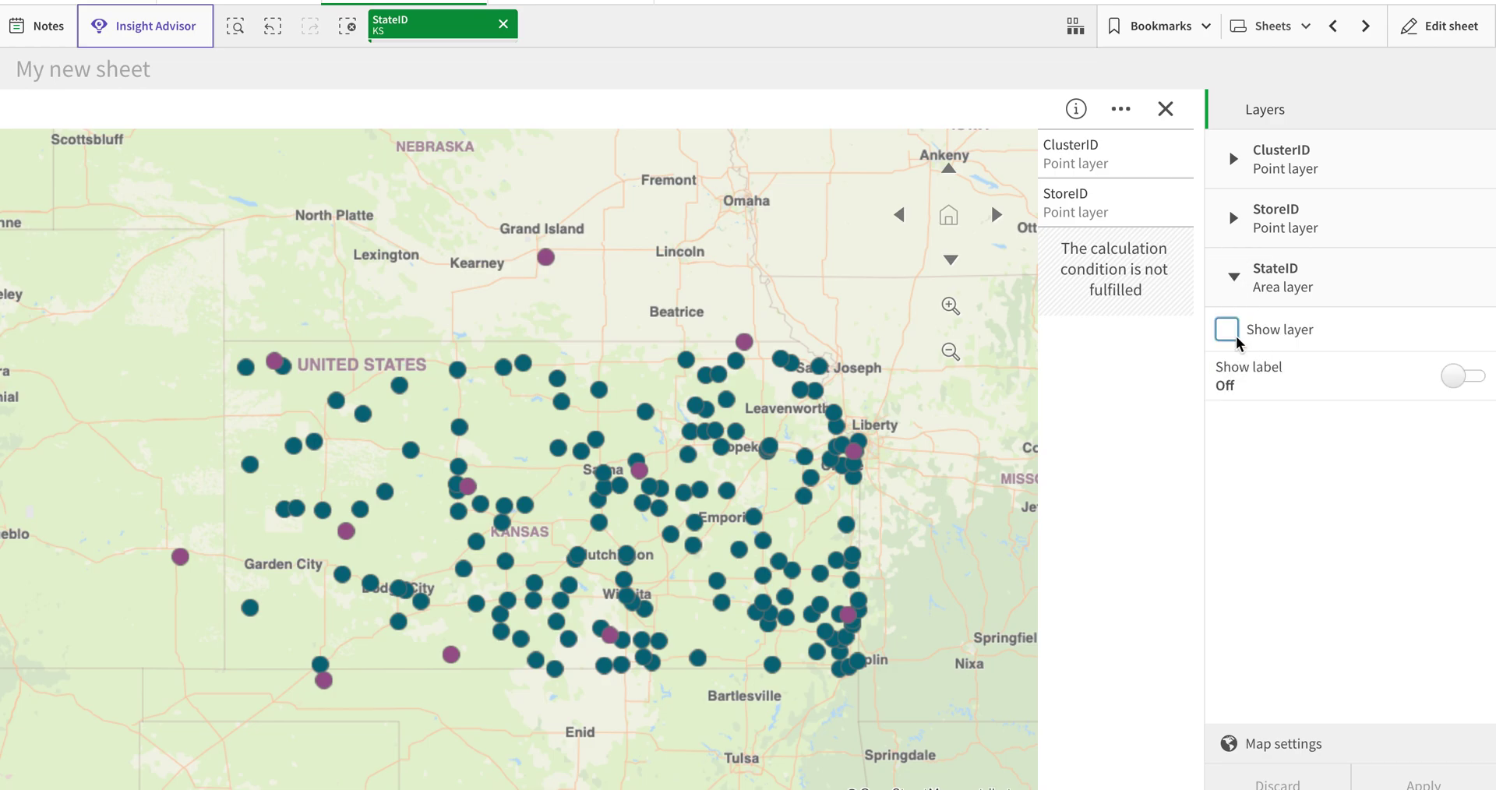
left_click(1230, 328)
left_click(1235, 222)
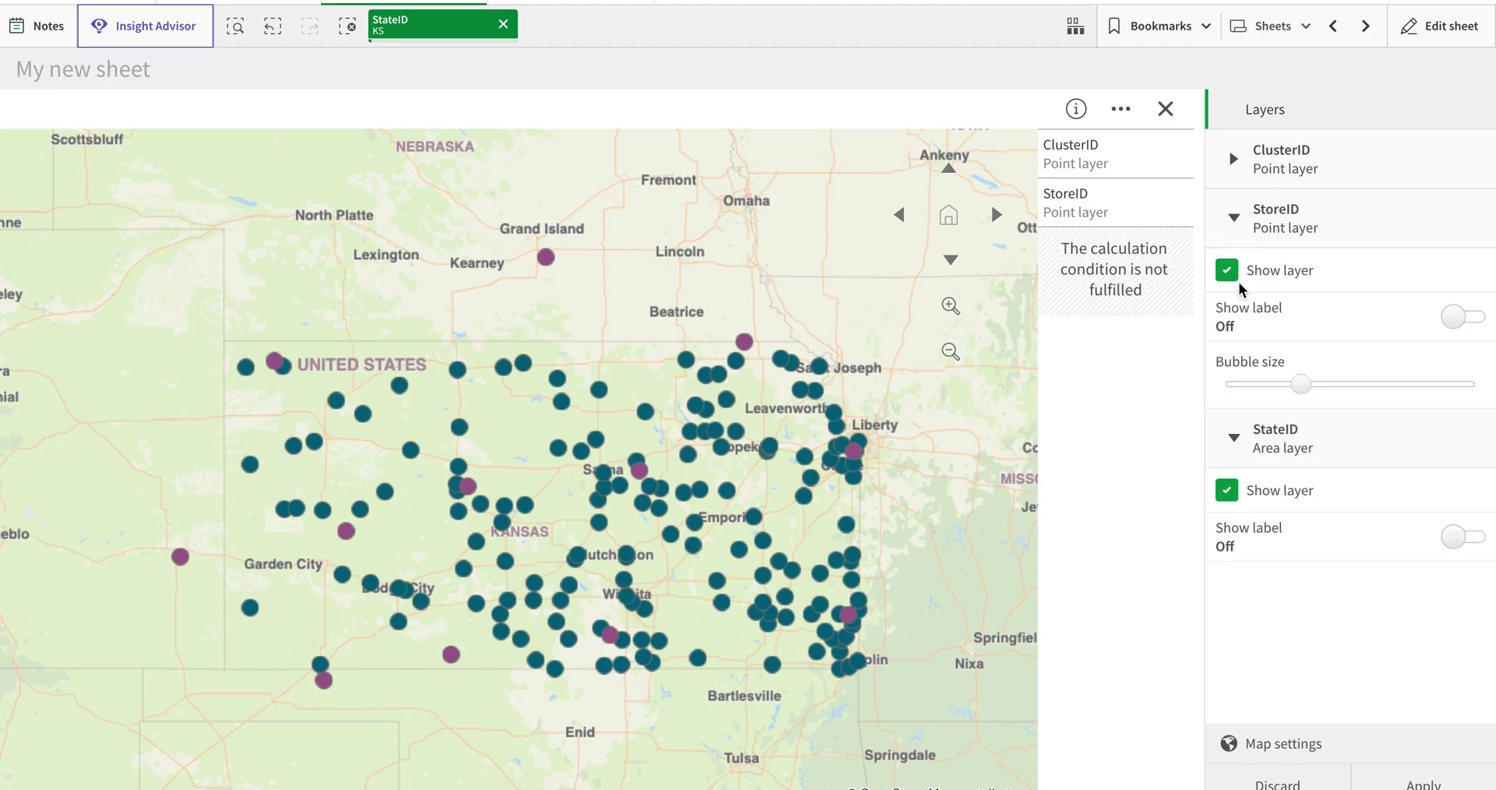
left_click(1235, 162)
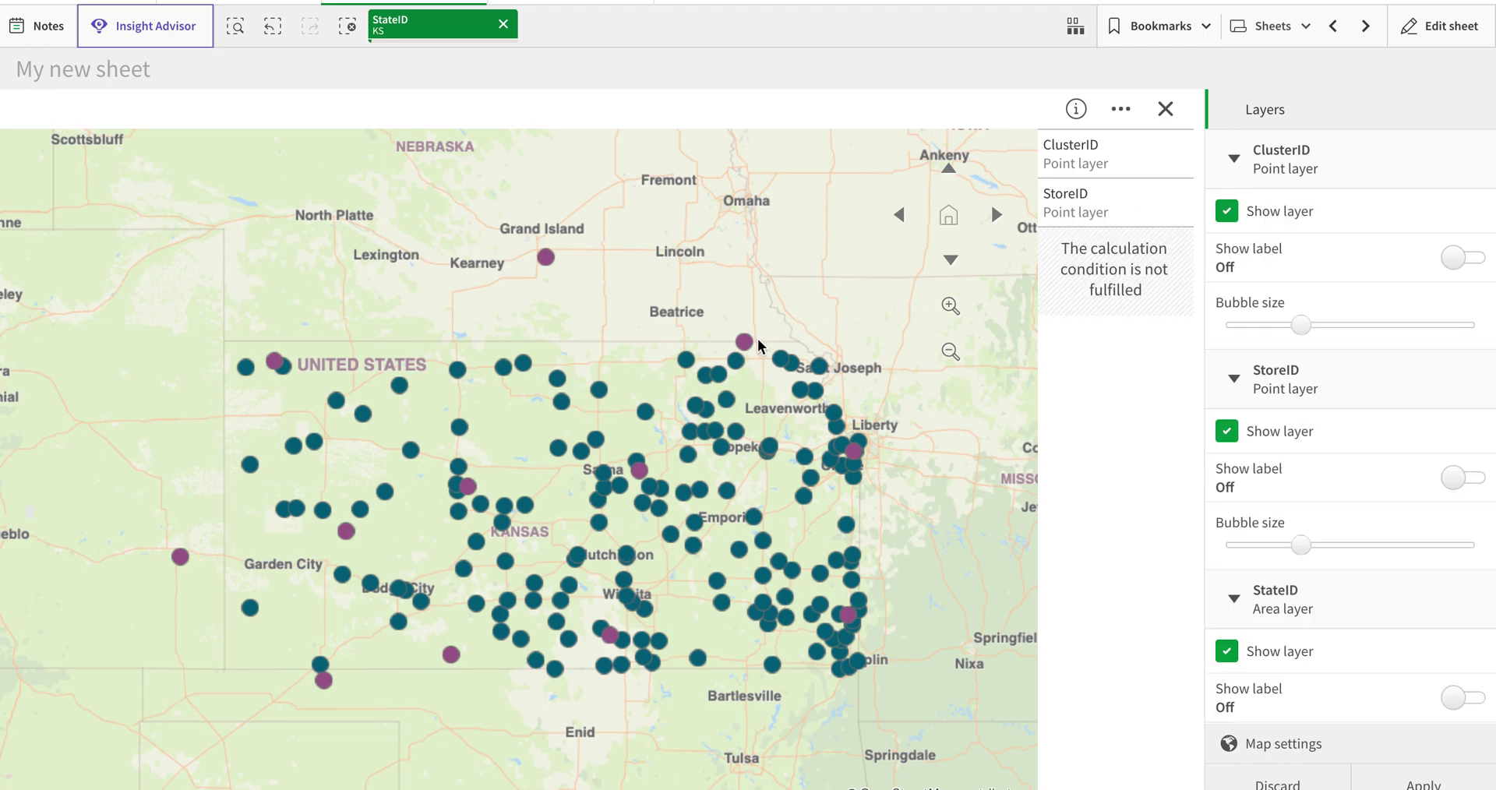
mouse_move(747, 351)
Step: Toggle the ClusterID layer off and on, then discard the changes and exit the expanded view
left_click(1225, 212)
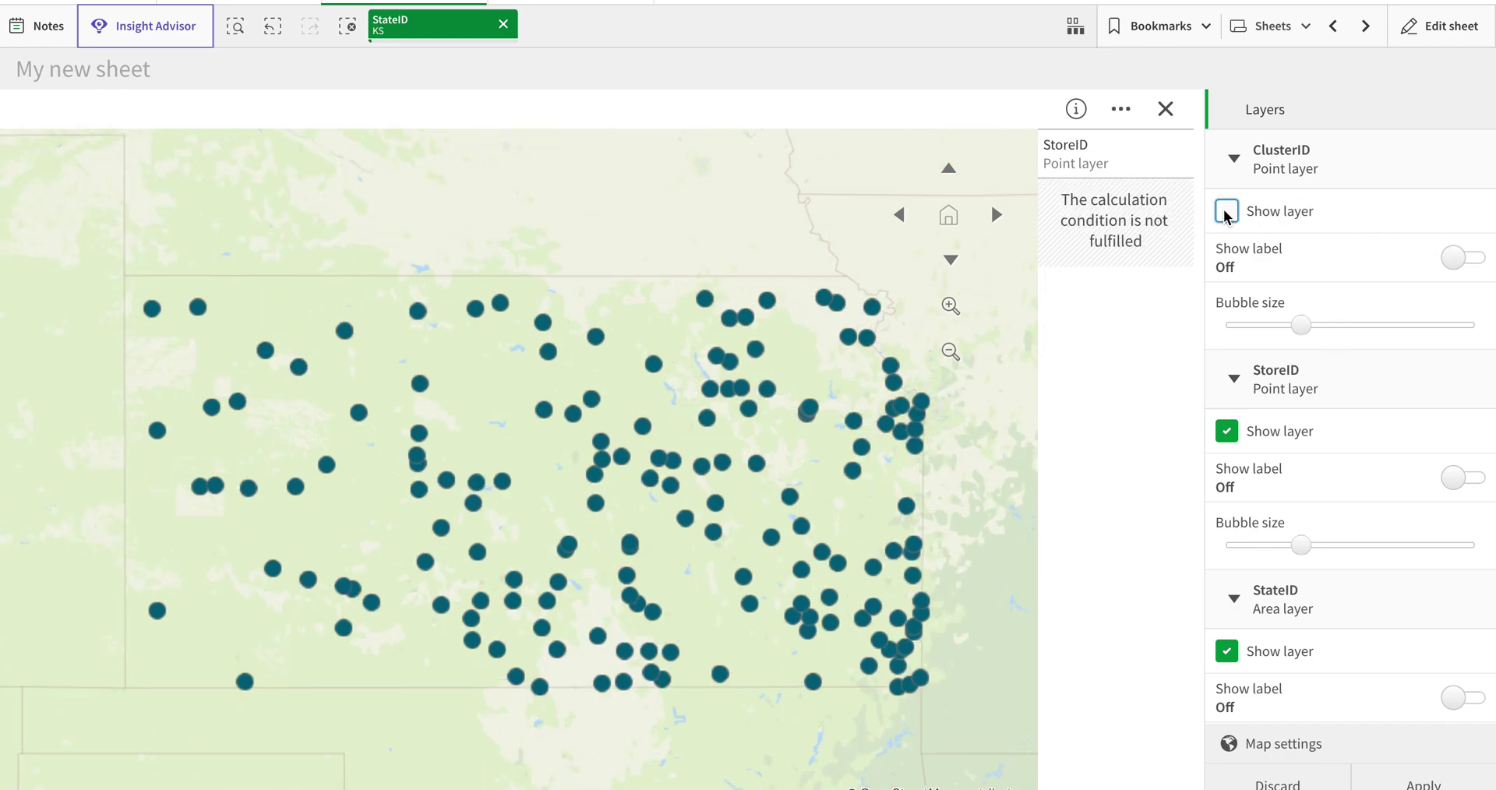
left_click(1226, 212)
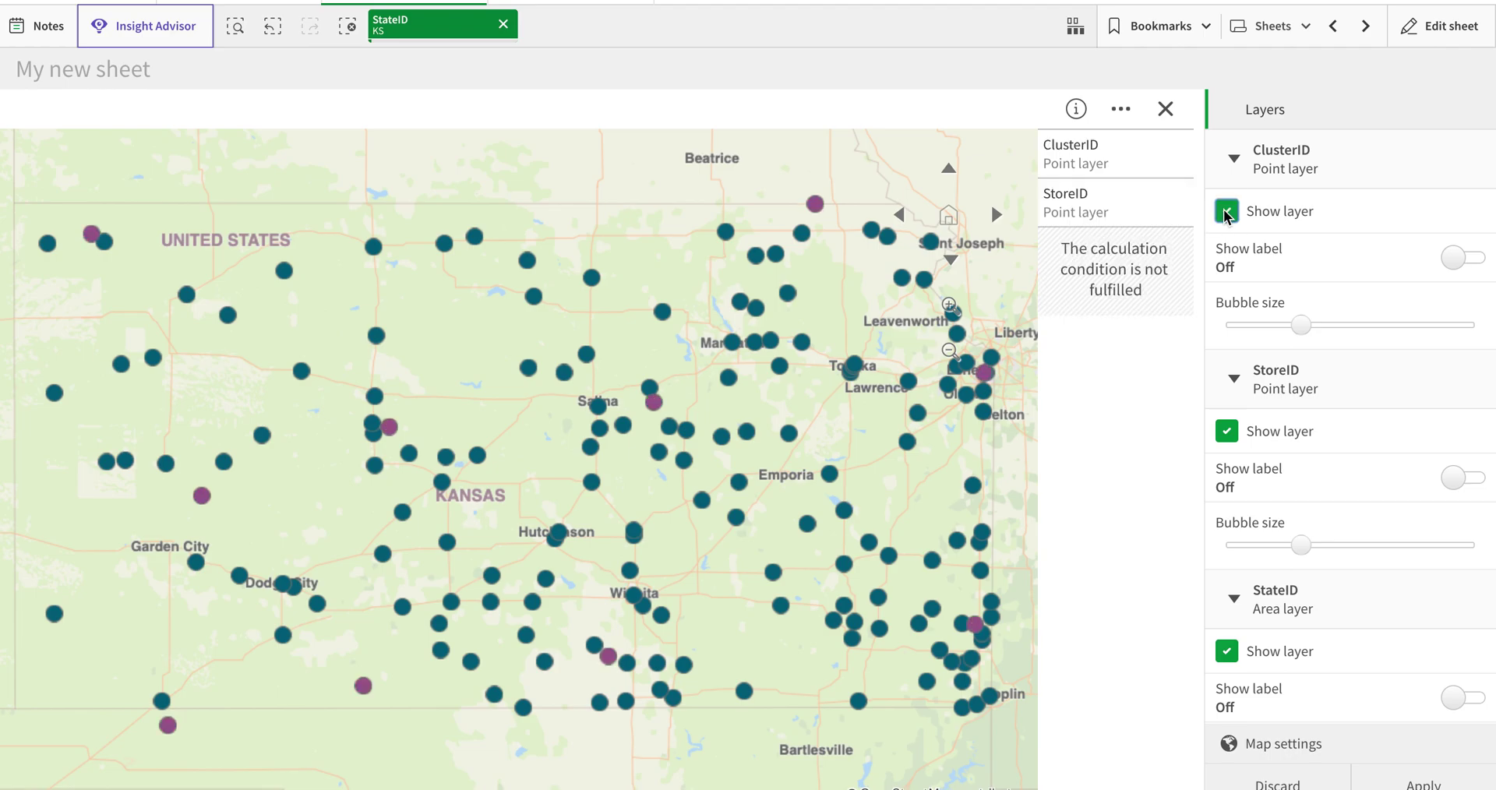
left_click(1226, 212)
left_click(1229, 225)
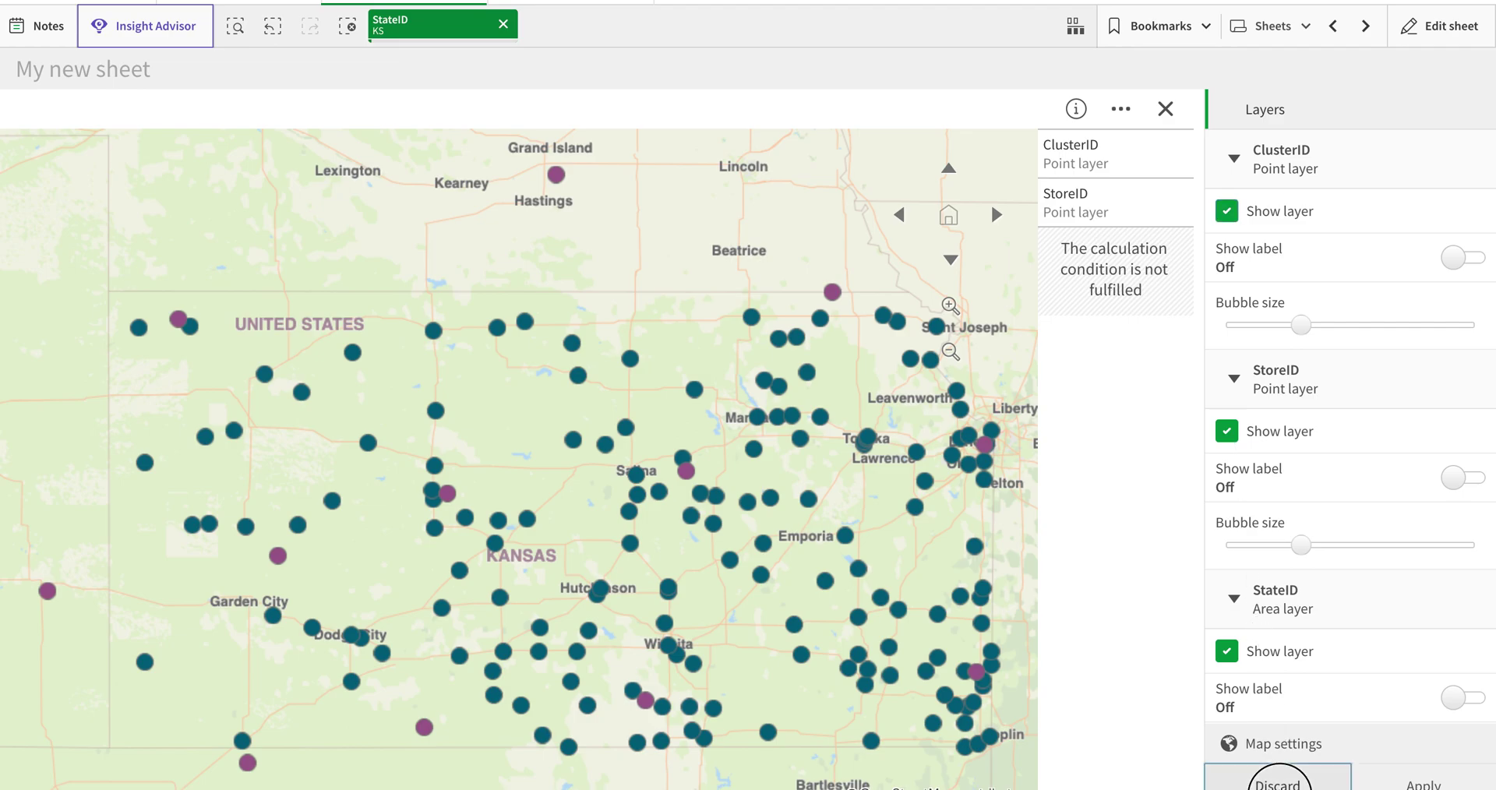
left_click(1277, 782)
left_click(1469, 108)
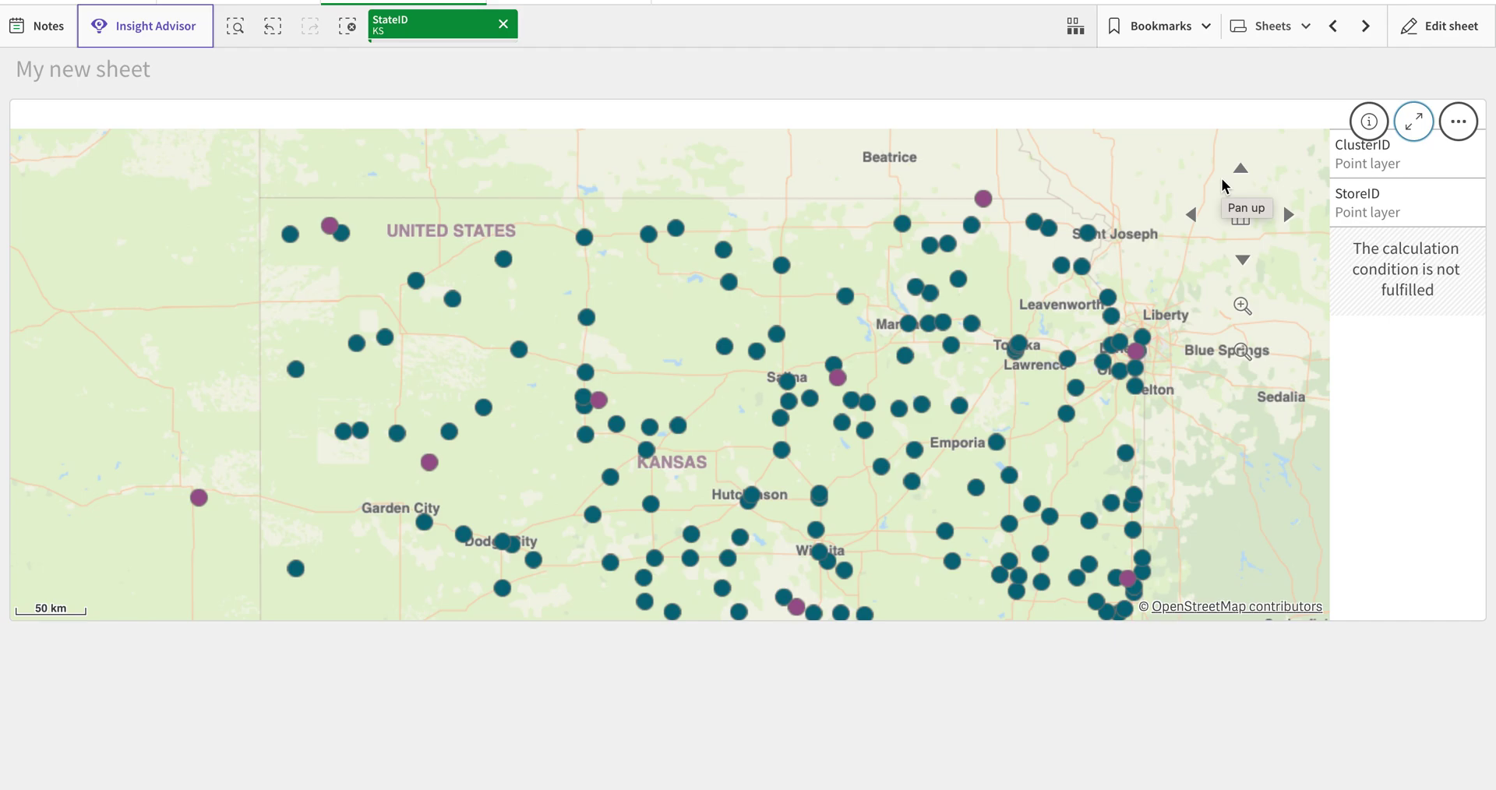
left_click(1433, 29)
Step: Narrow the map and review vLayer1 to vLayer4 in the Variables list
left_click(1073, 171)
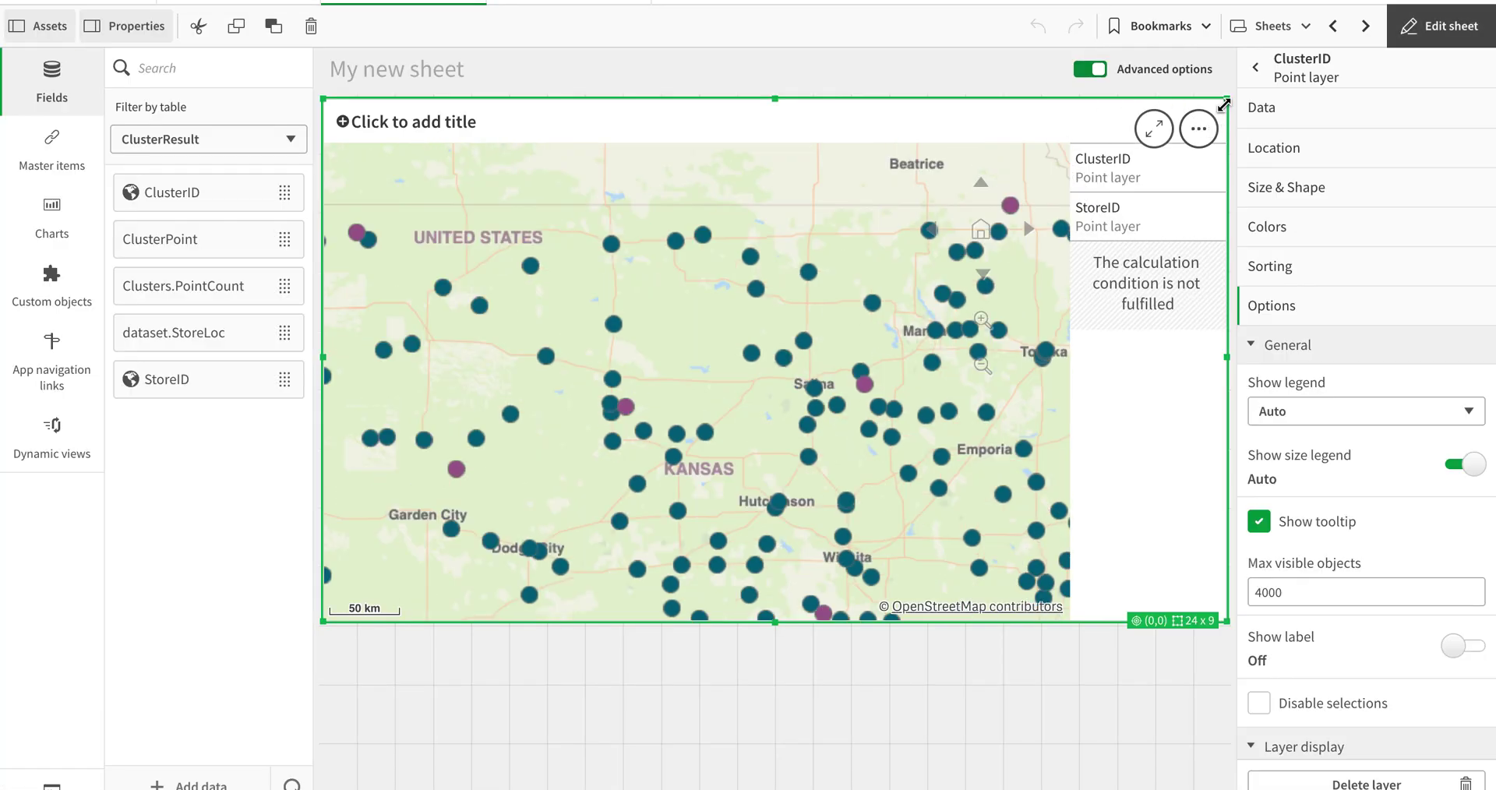
left_click_drag(1225, 102, 1125, 95)
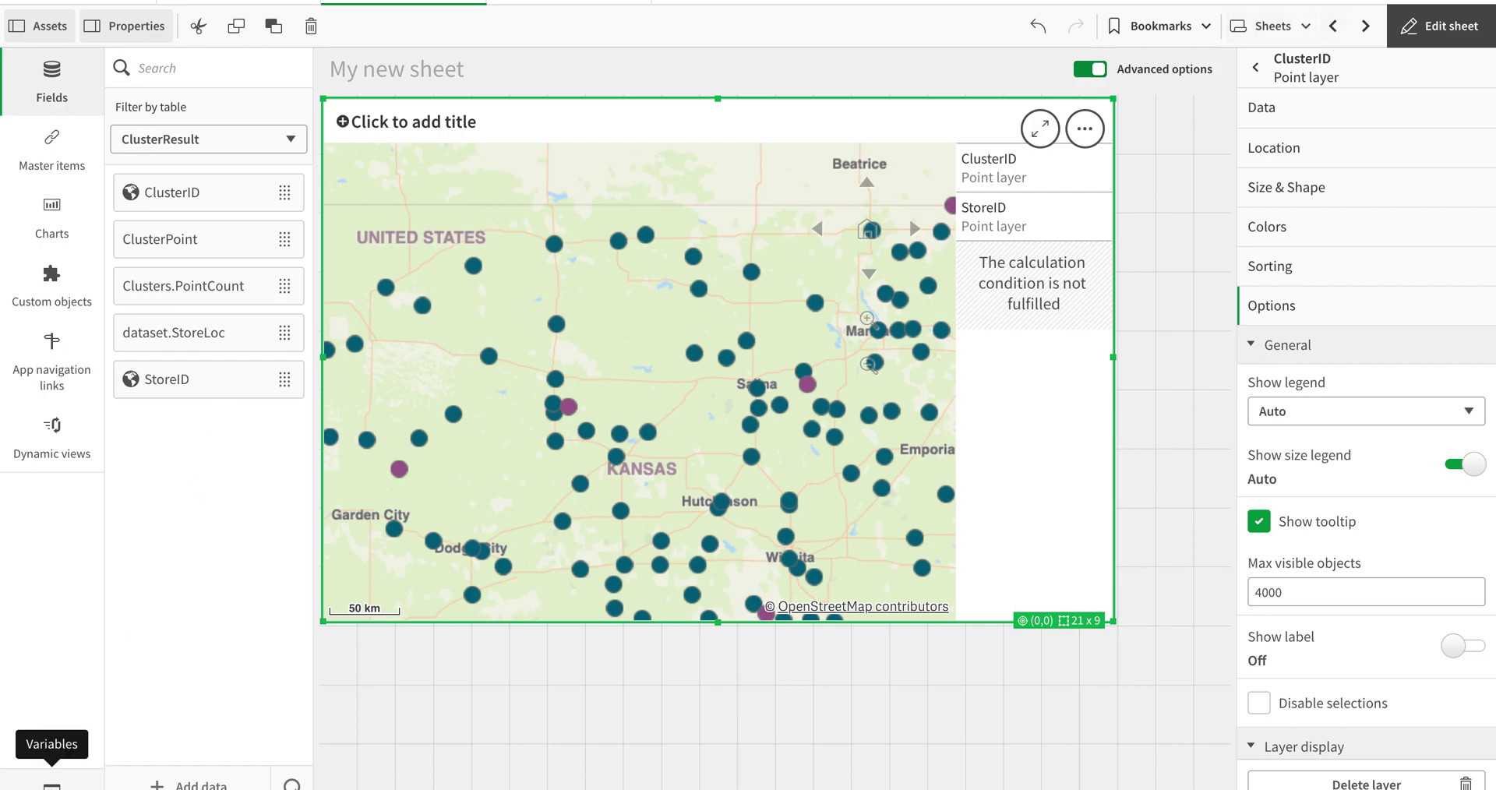
left_click(53, 783)
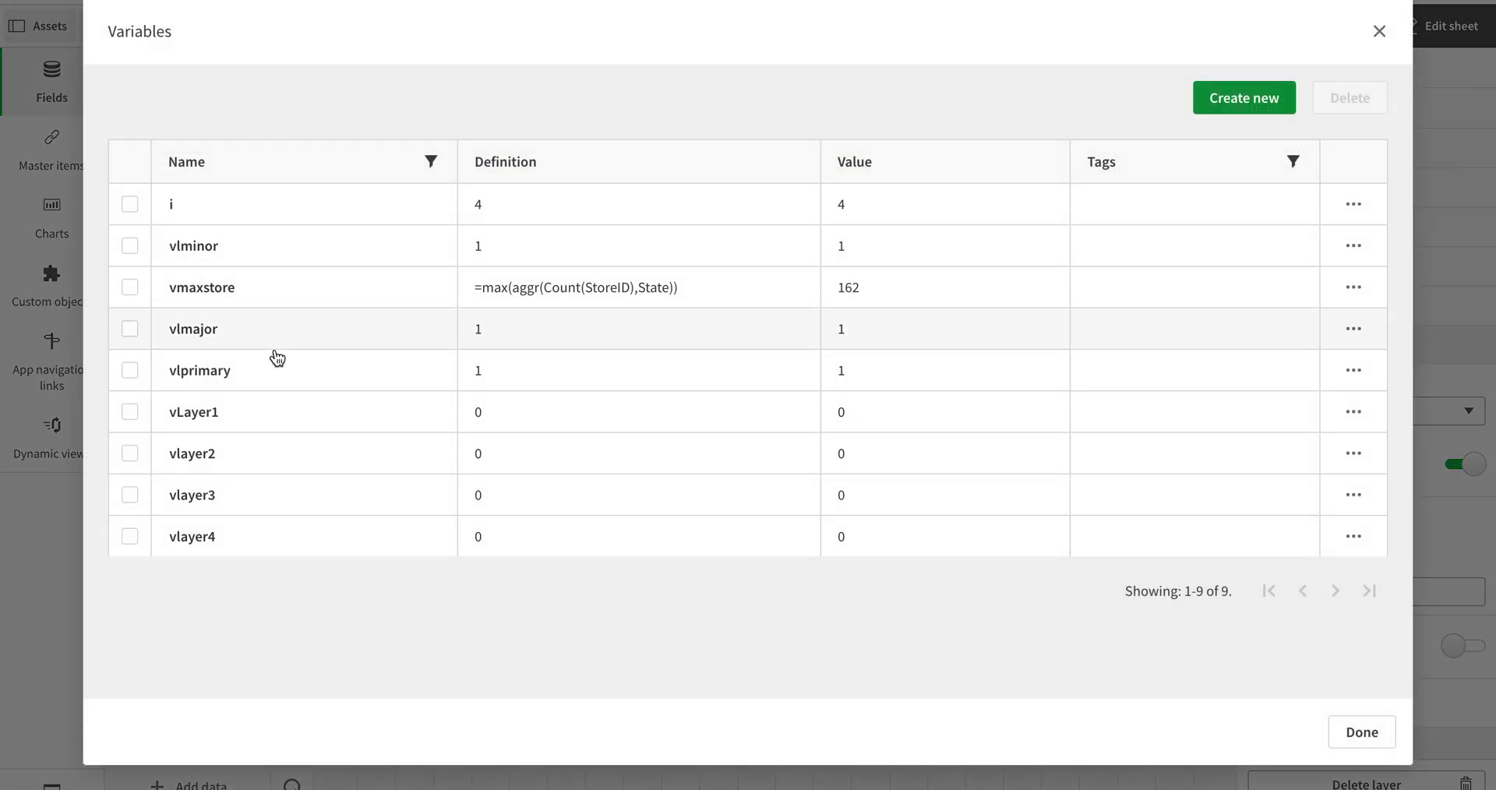
left_click(279, 409)
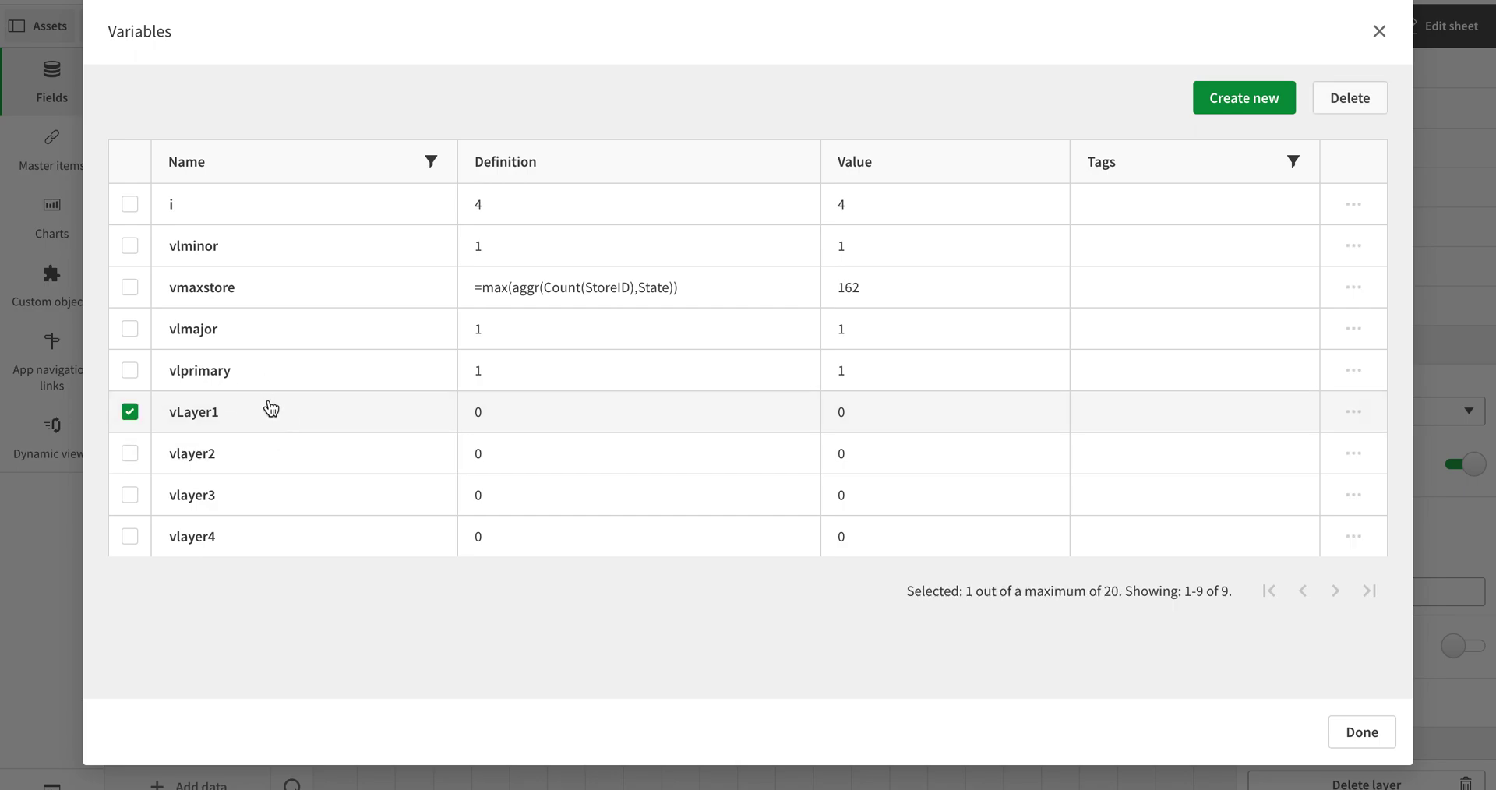
left_click(268, 406)
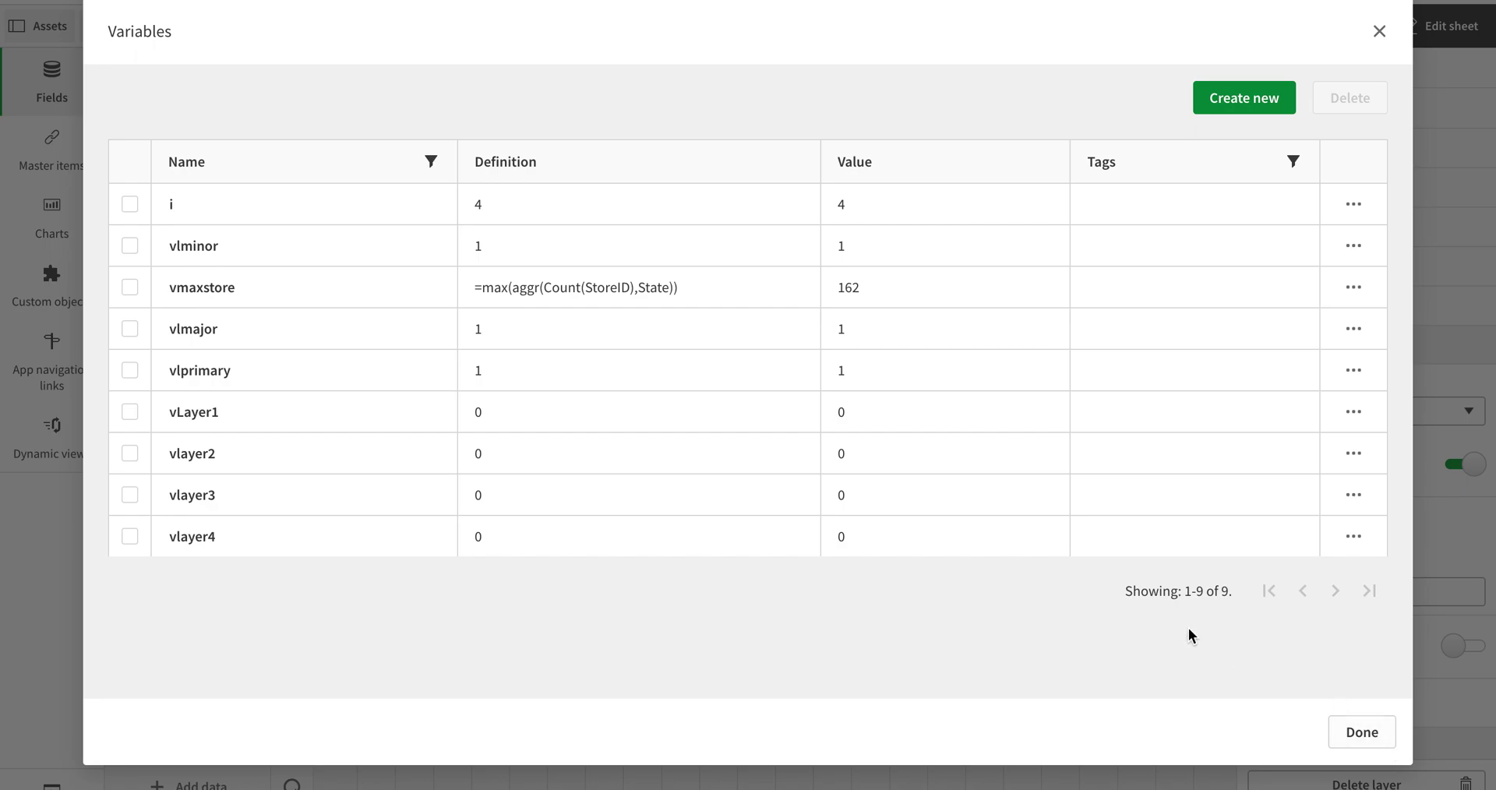
left_click(1363, 737)
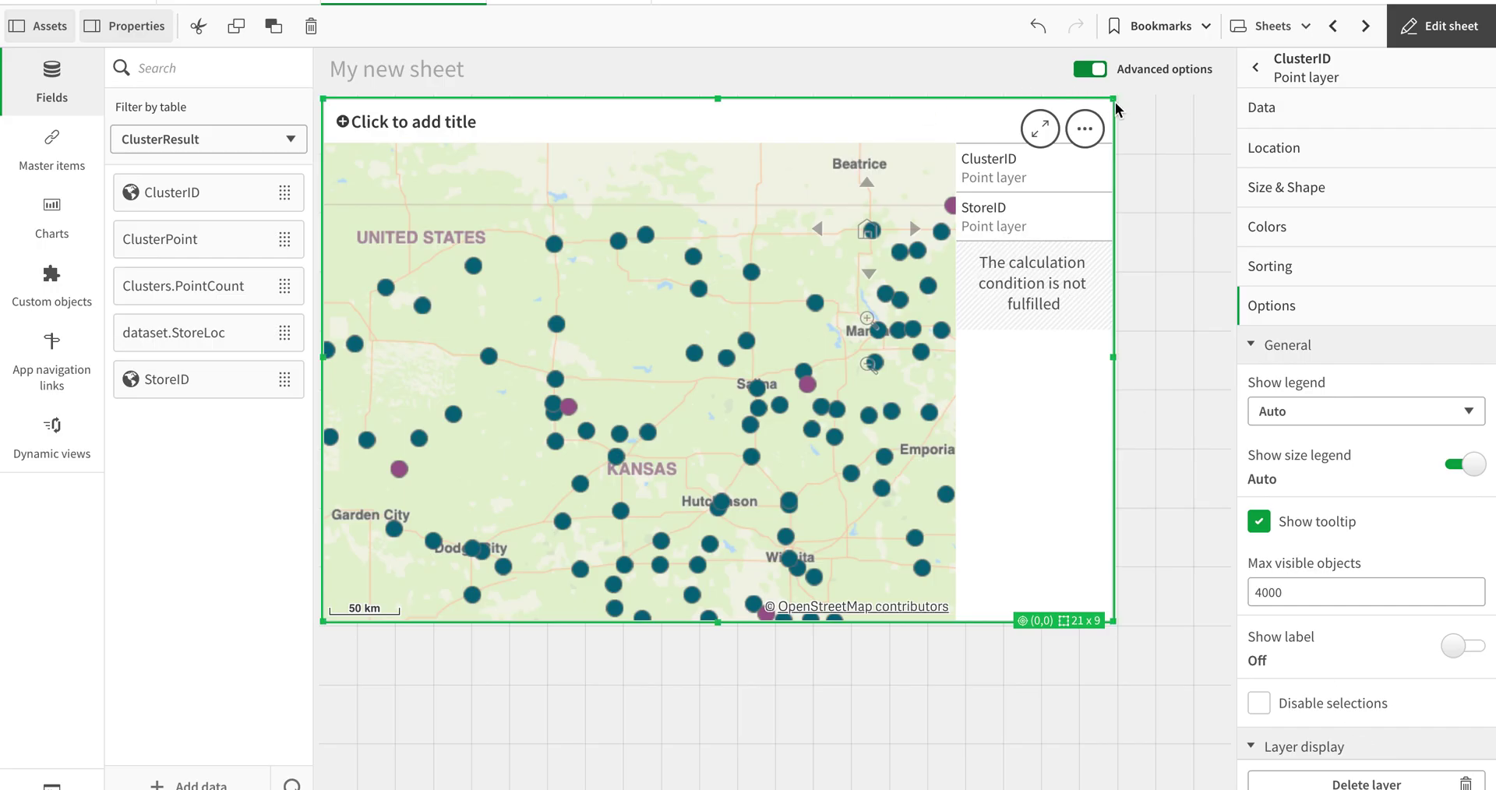
Step: Enlarge the map and add TravelArea from TravelArea150min as a new area layer
left_click_drag(1116, 100, 1227, 156)
left_click_drag(775, 622, 785, 738)
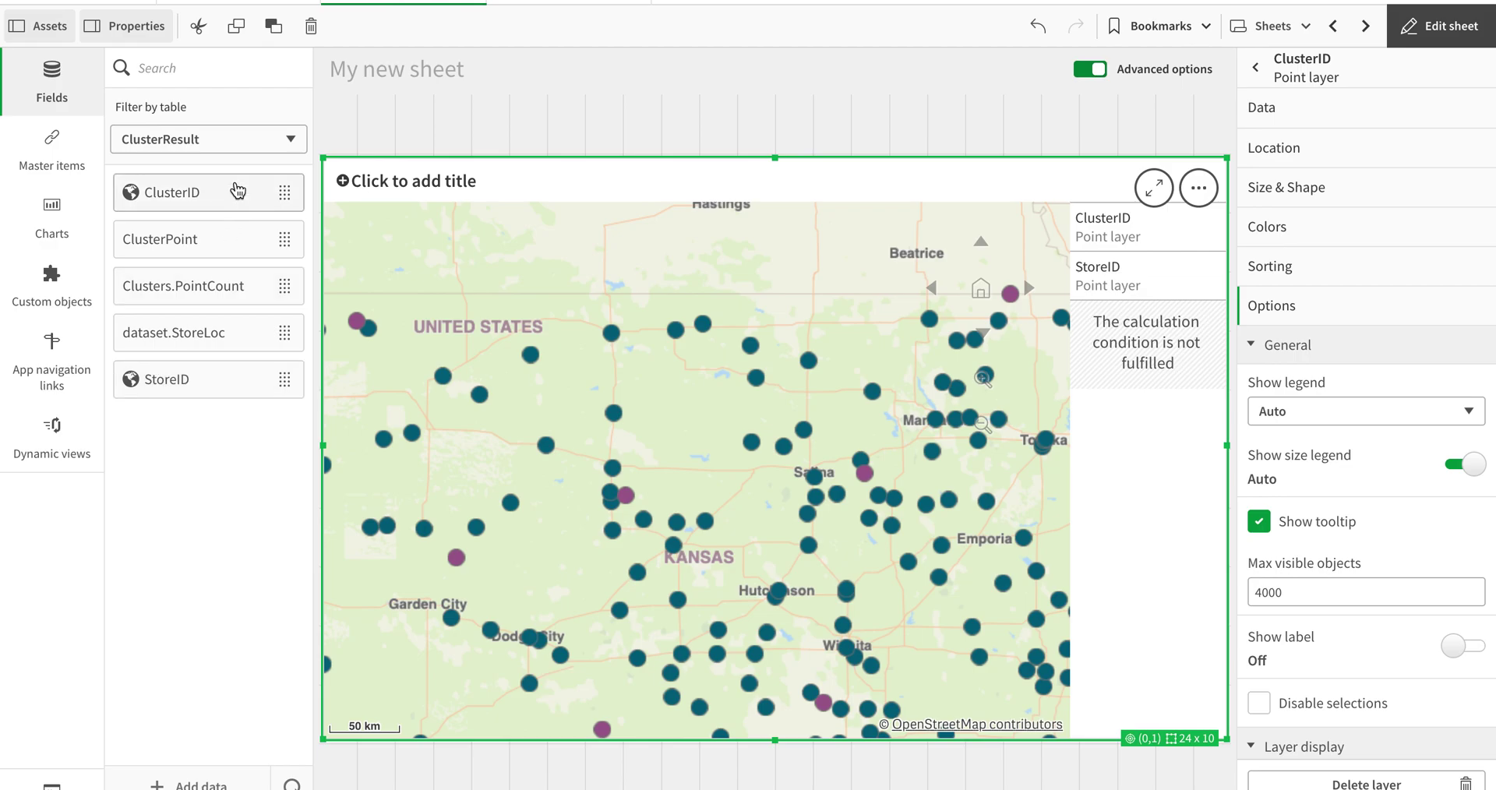
left_click(237, 152)
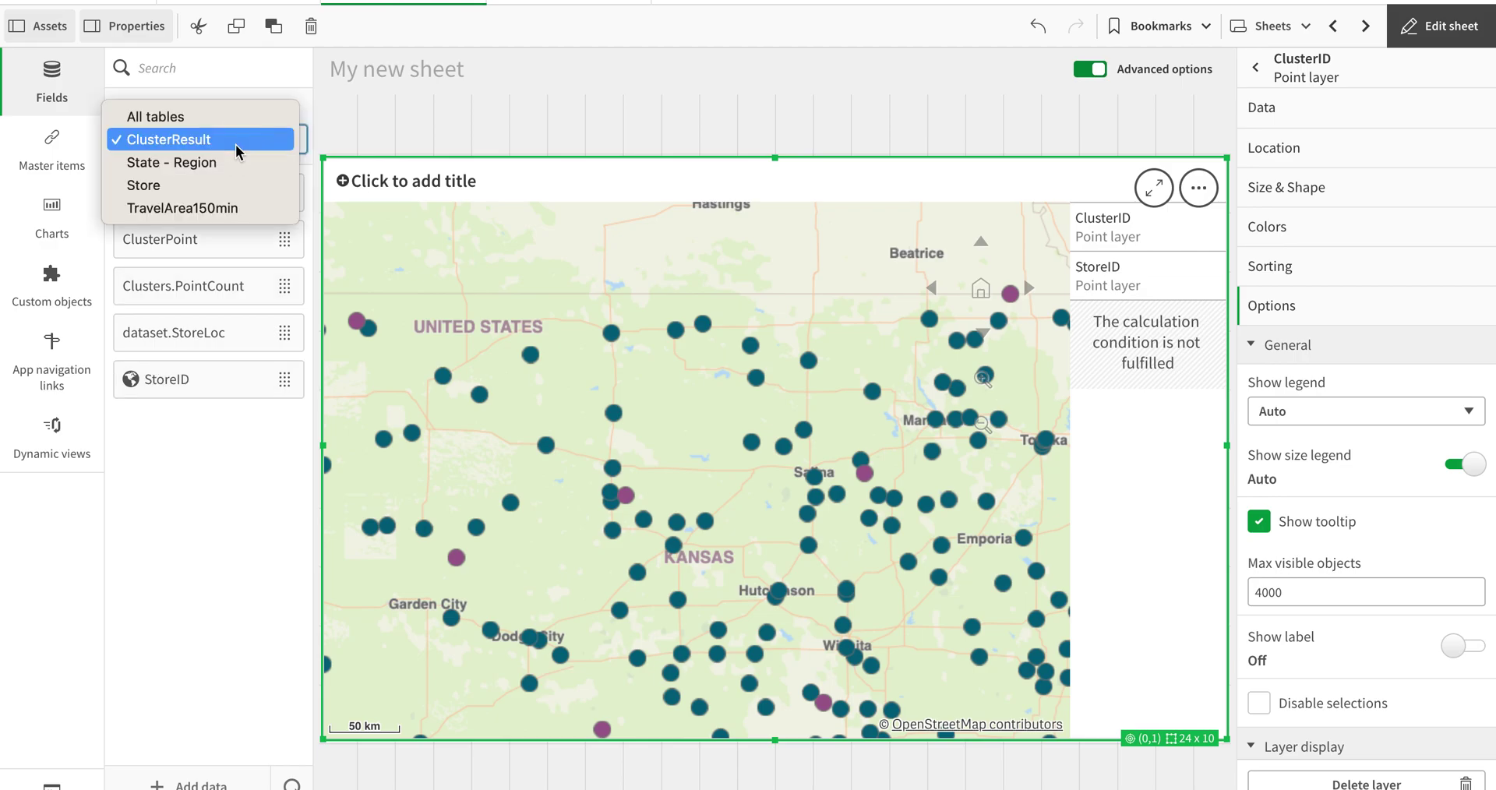
left_click(193, 208)
left_click_drag(177, 425, 802, 440)
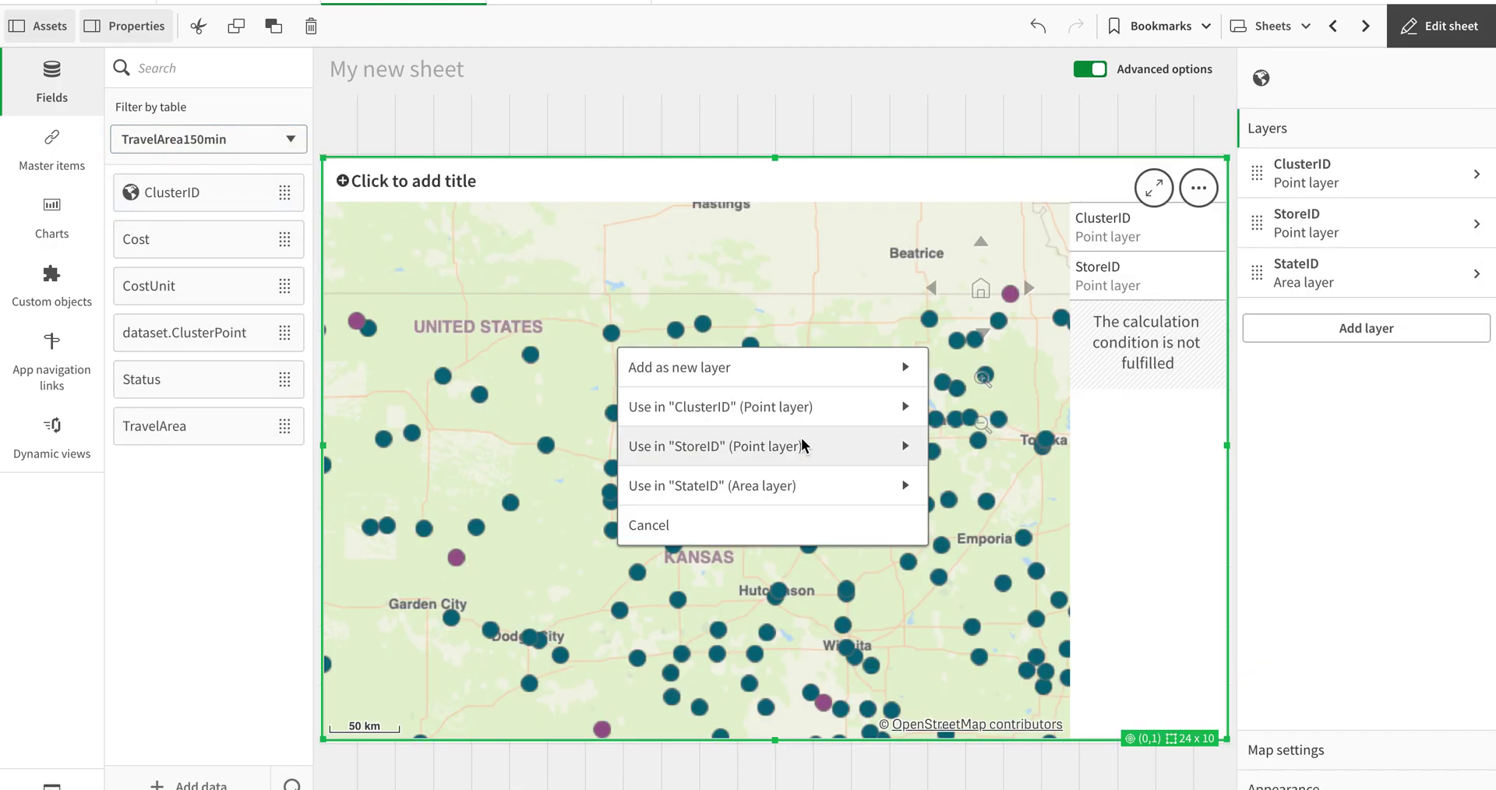
left_click(809, 378)
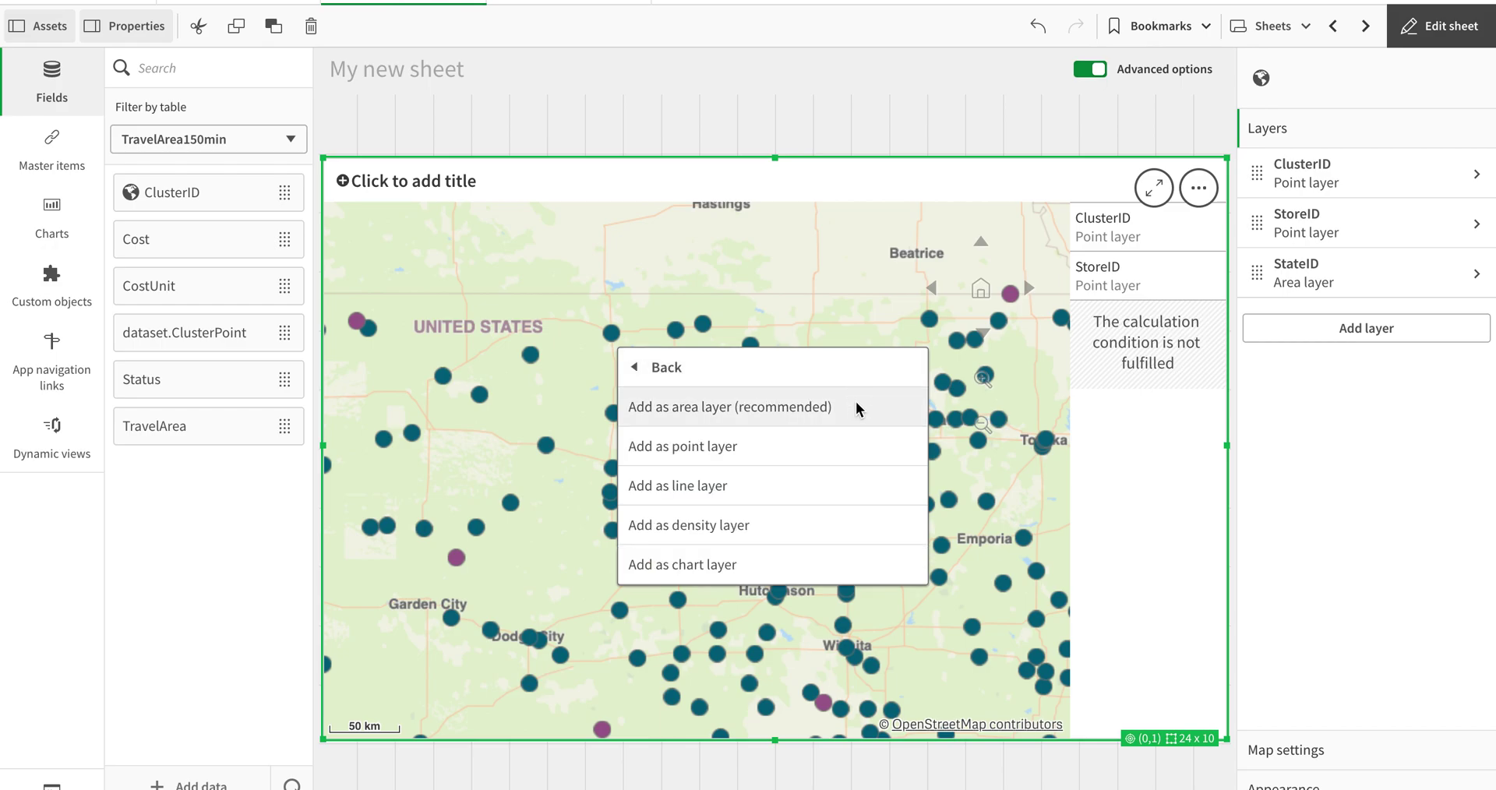
left_click(859, 406)
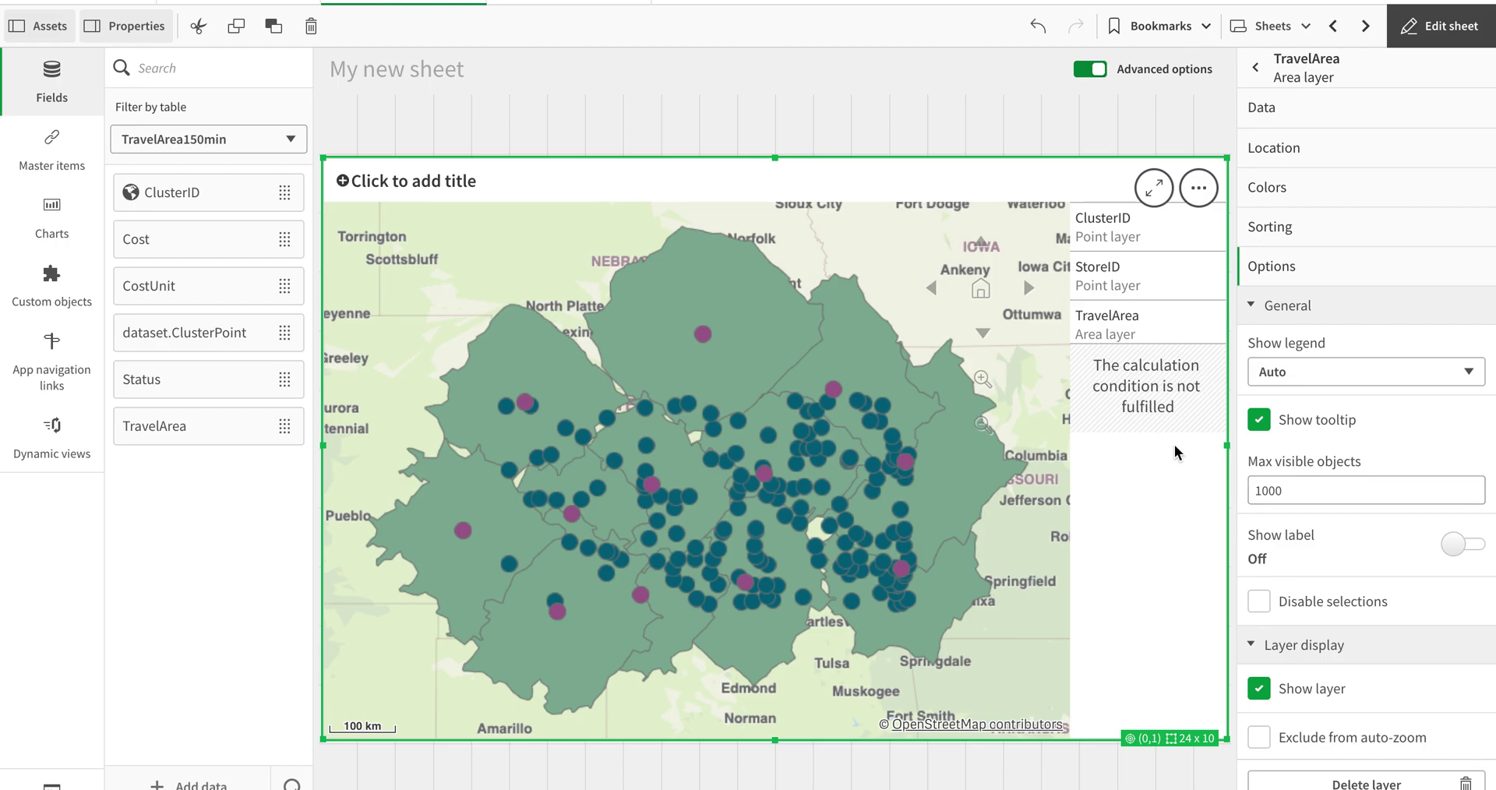
Step: Colour the TravelArea polygons by dimension with 100 colors at about 0.6 opacity
scroll(769, 463, "up", 1)
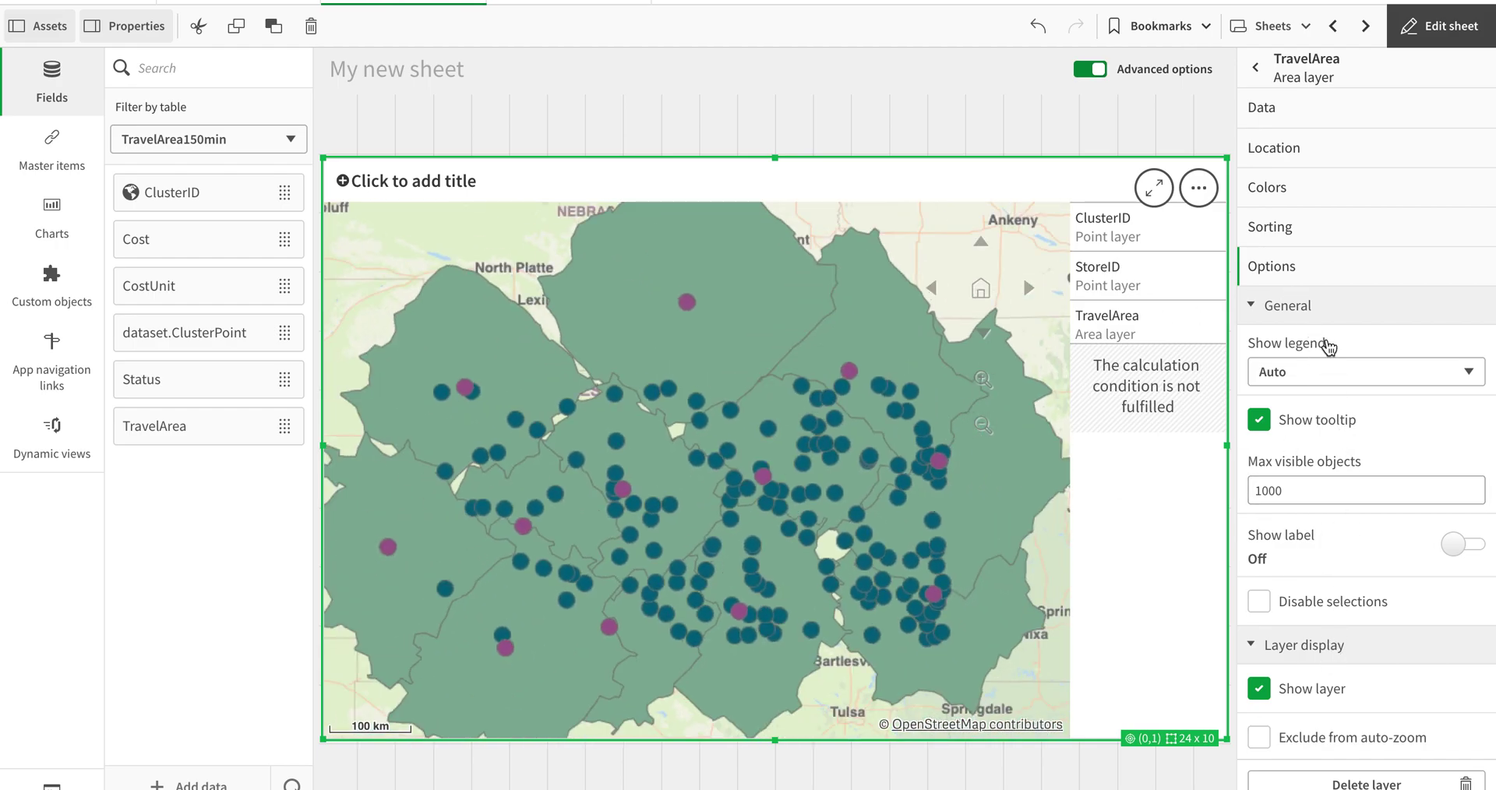
left_click(1298, 125)
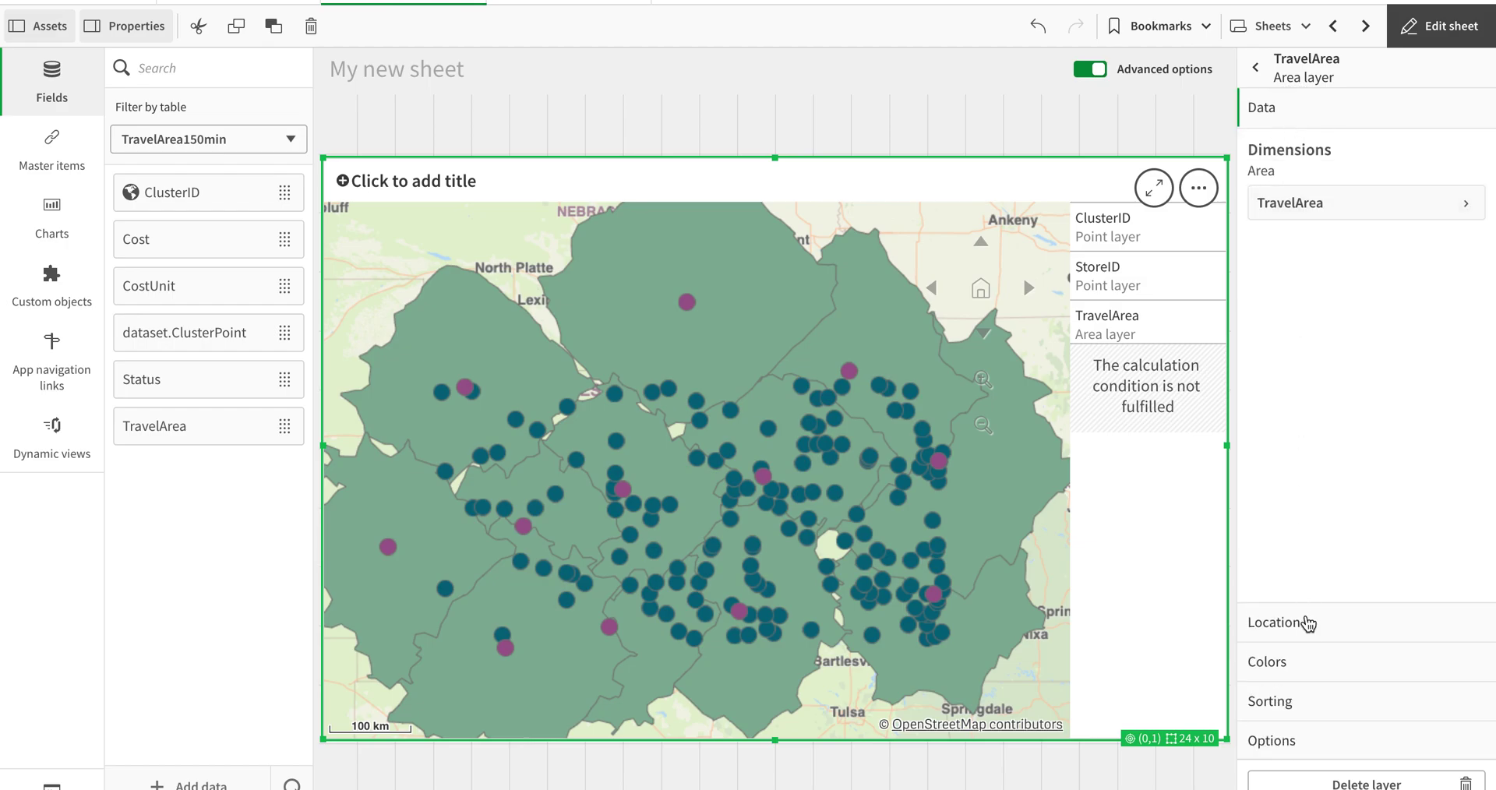
left_click(1312, 664)
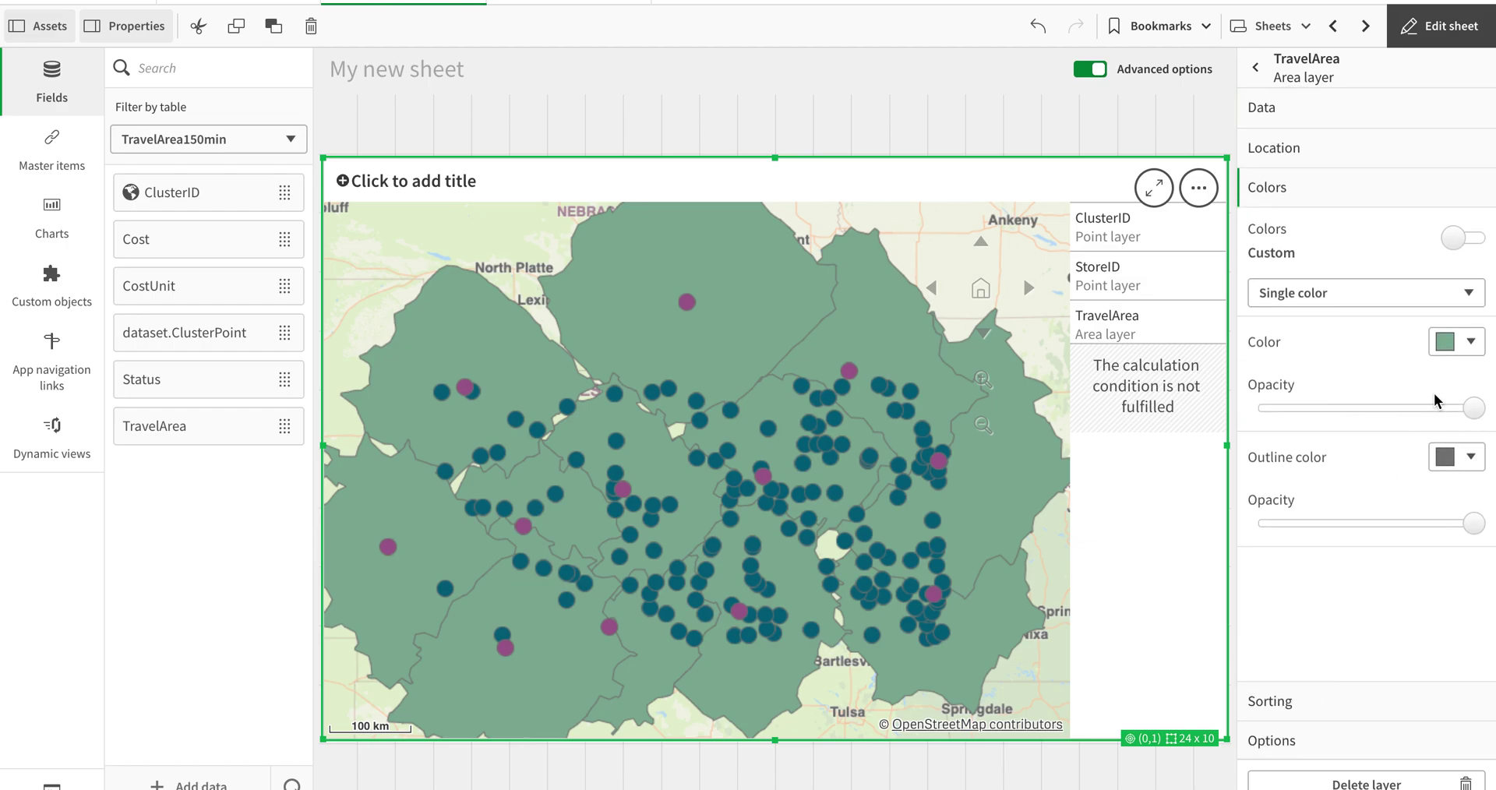
left_click(1429, 294)
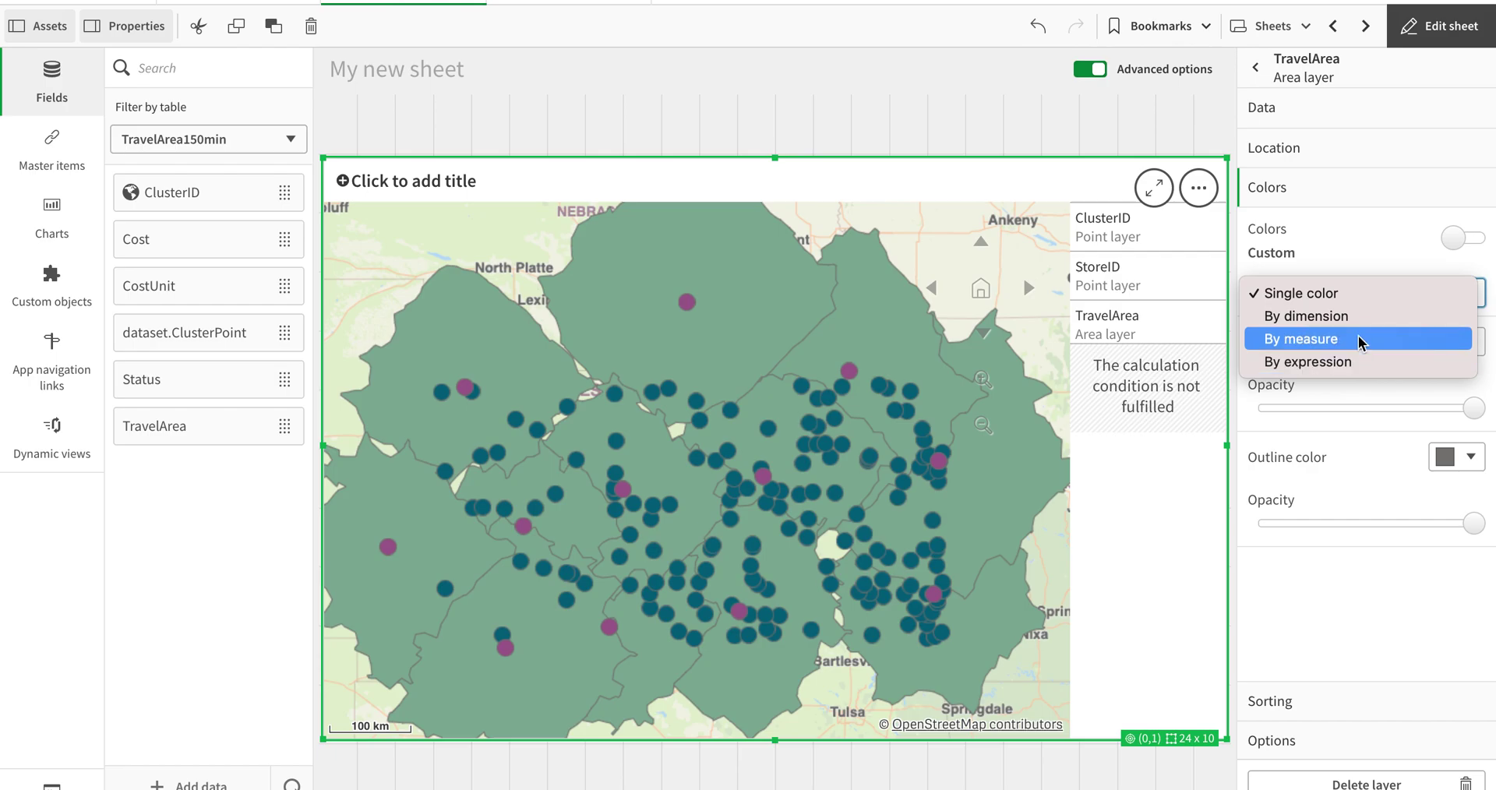
left_click(1360, 316)
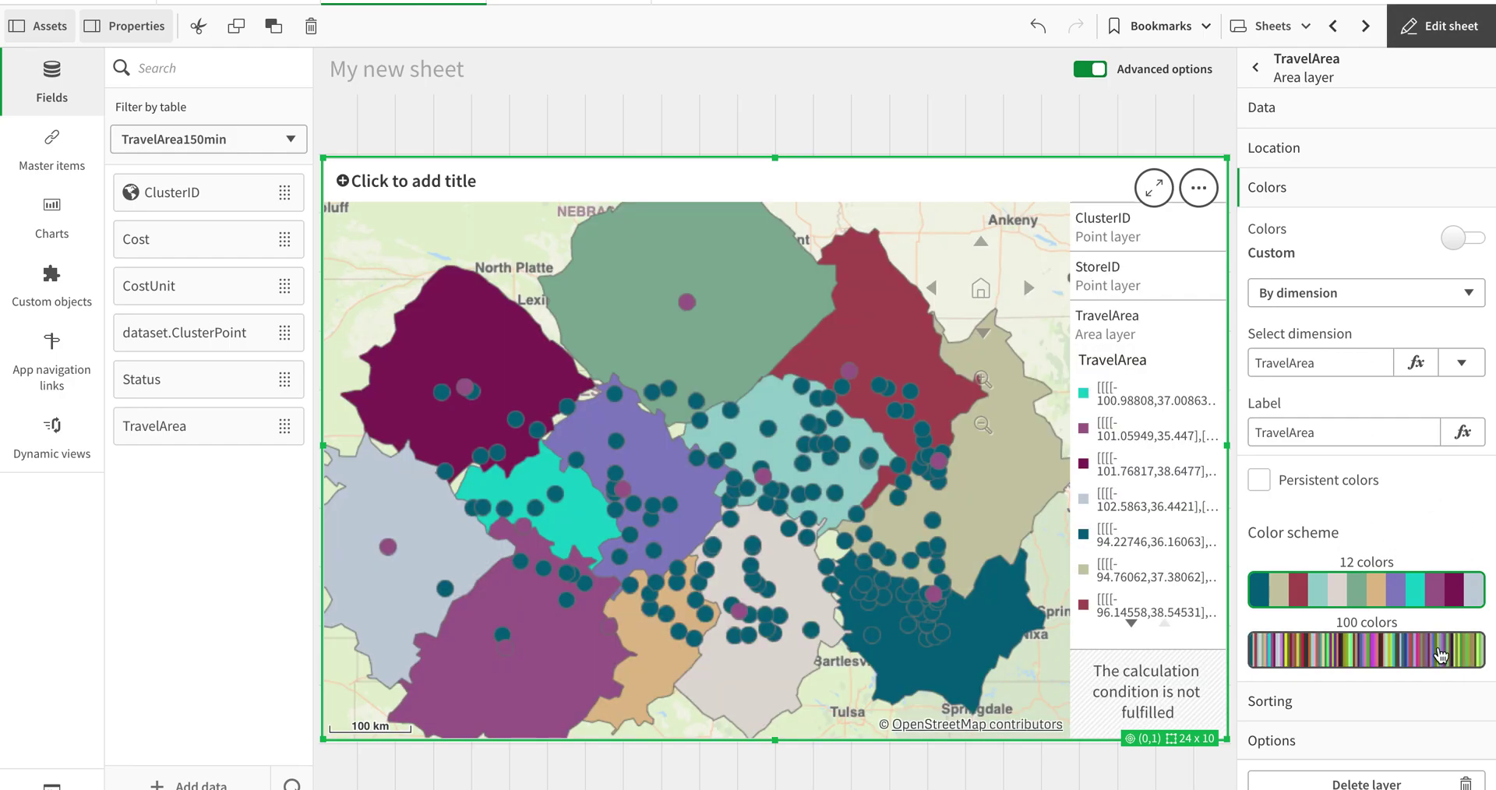
left_click(1423, 664)
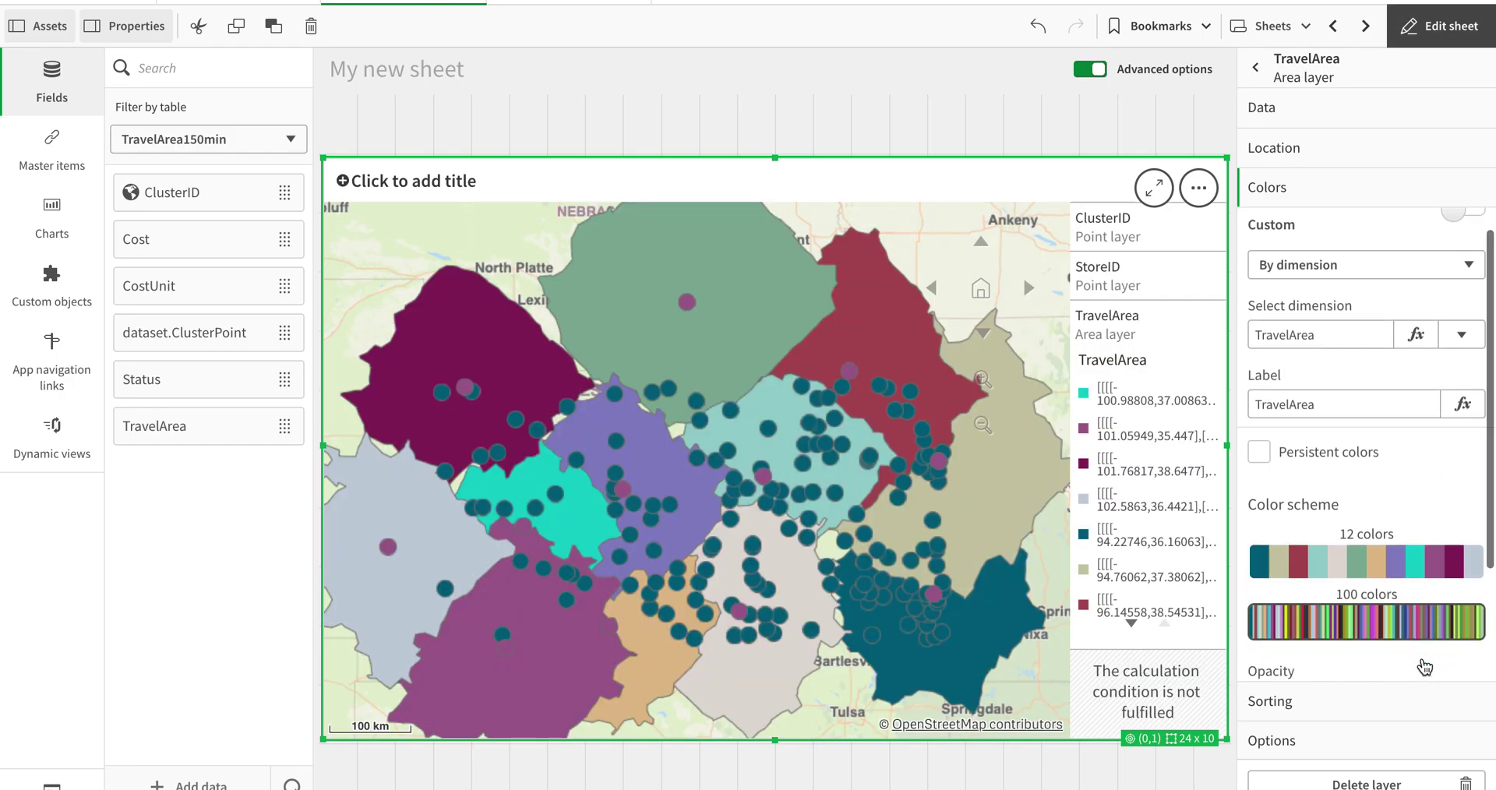
scroll(1428, 624, "down", 2)
left_click_drag(1470, 592, 1388, 590)
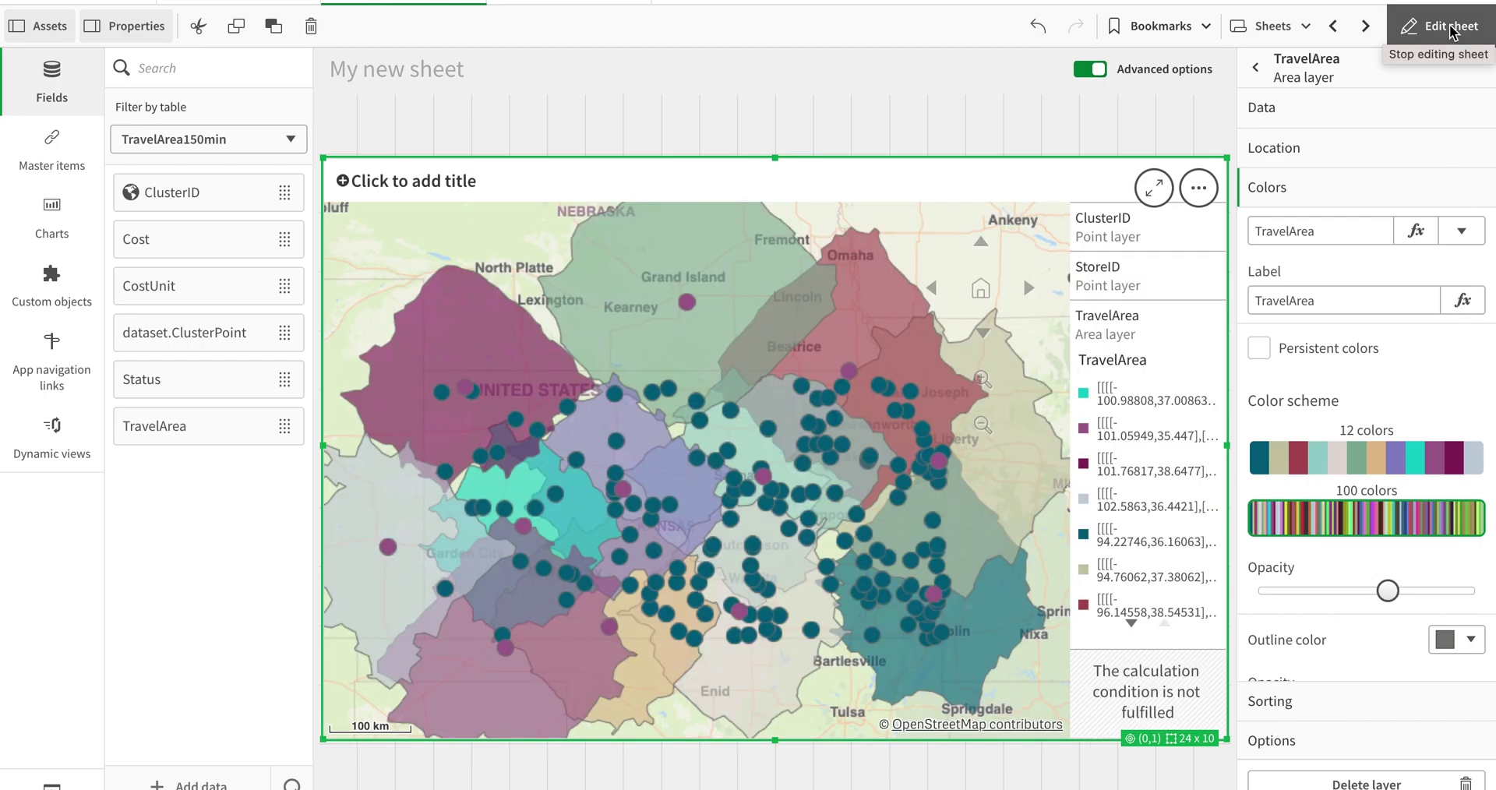
left_click(1451, 31)
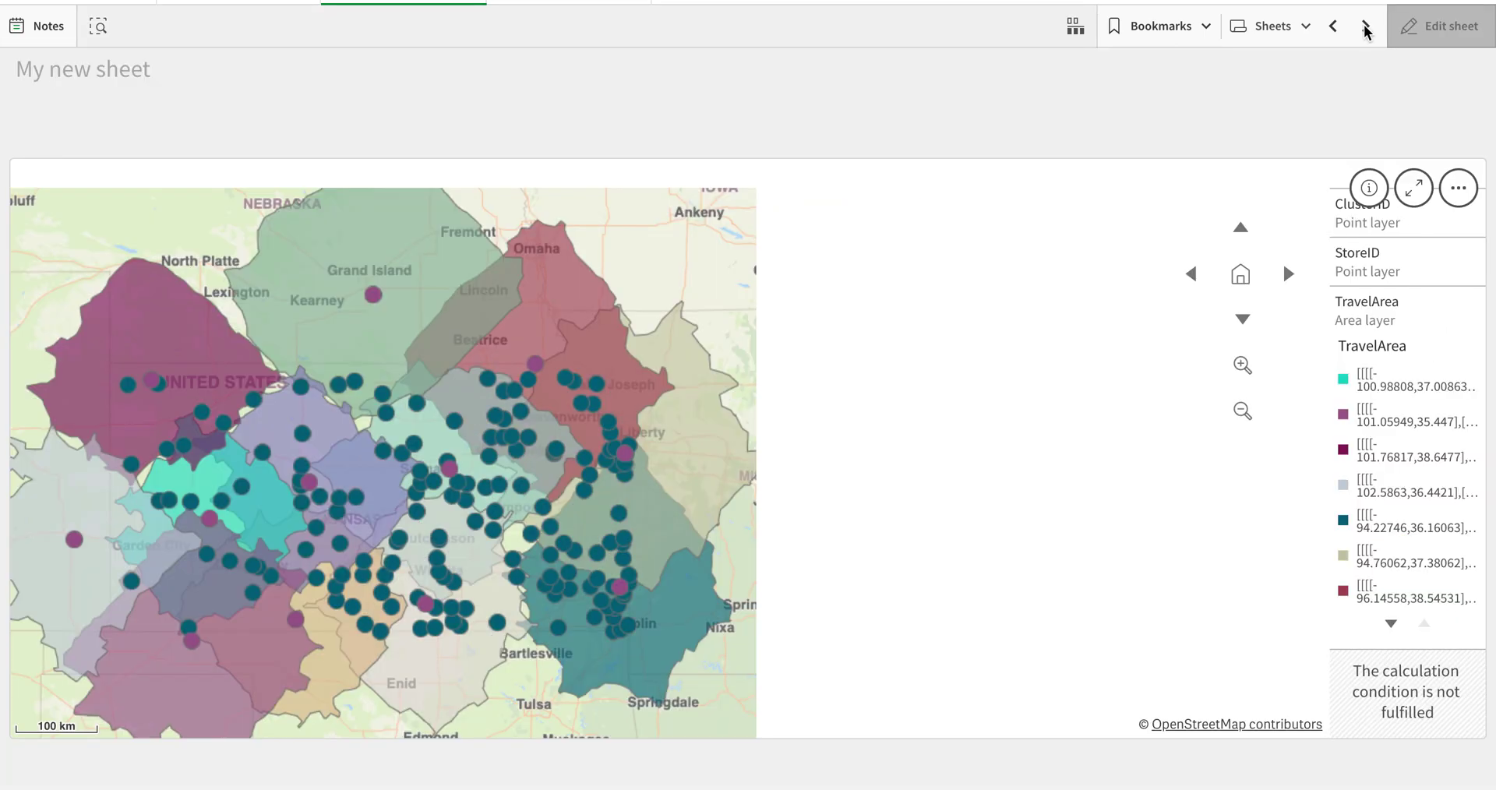
left_click(1434, 28)
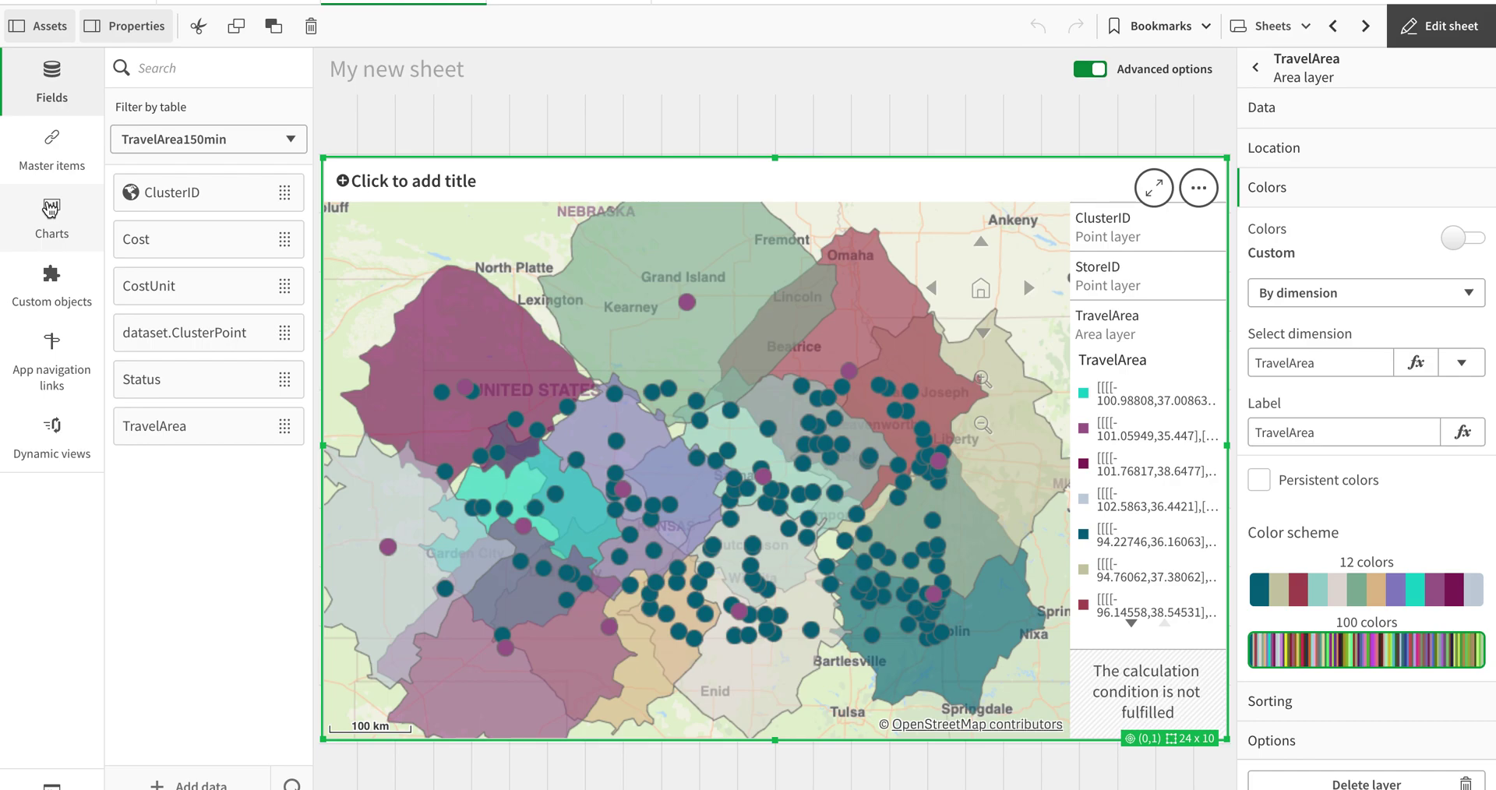
Step: Place a Variable input from Custom objects above the map, narrow it, and link it to vlayer4
left_click(53, 288)
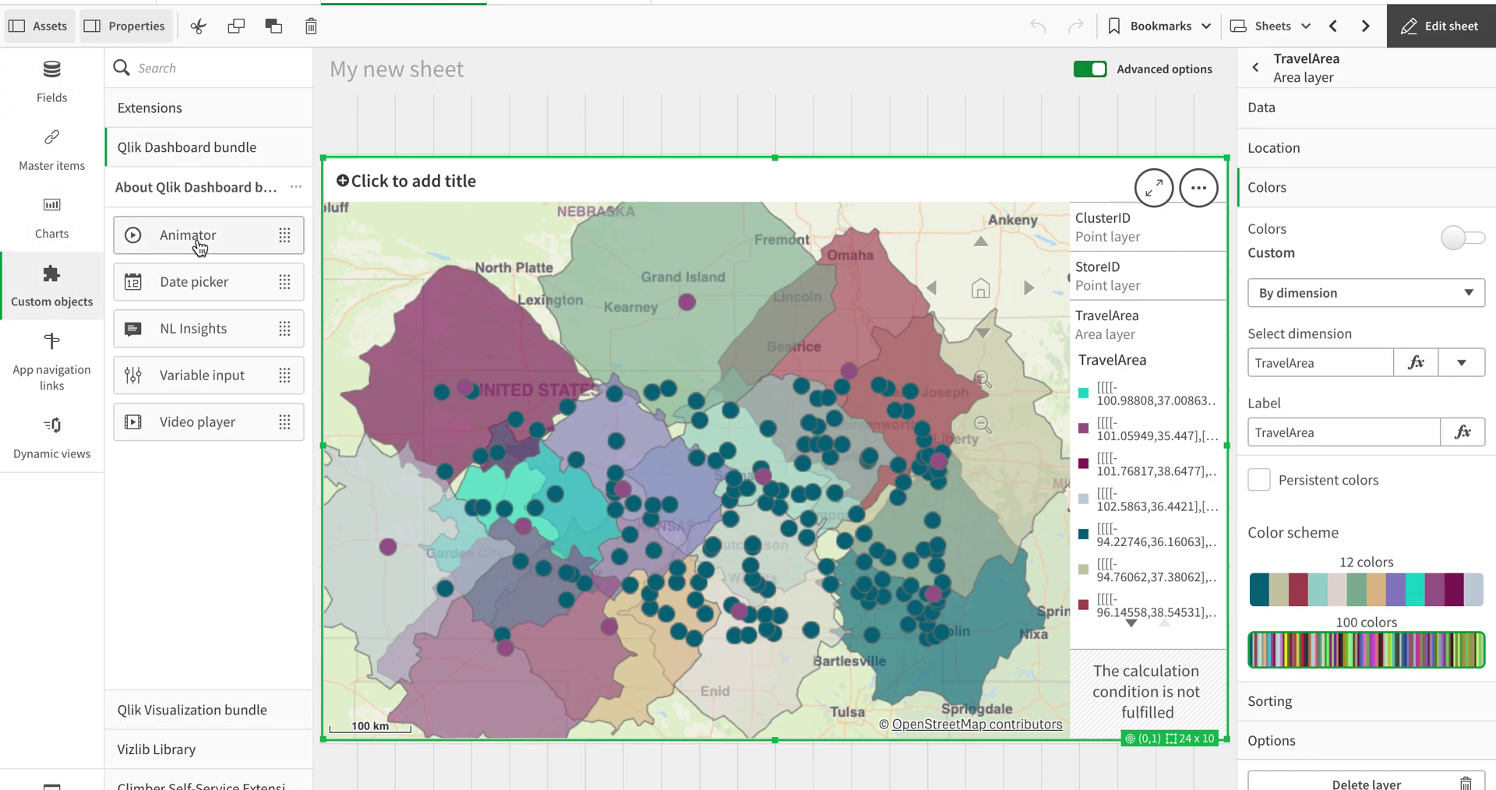
left_click_drag(197, 375, 456, 132)
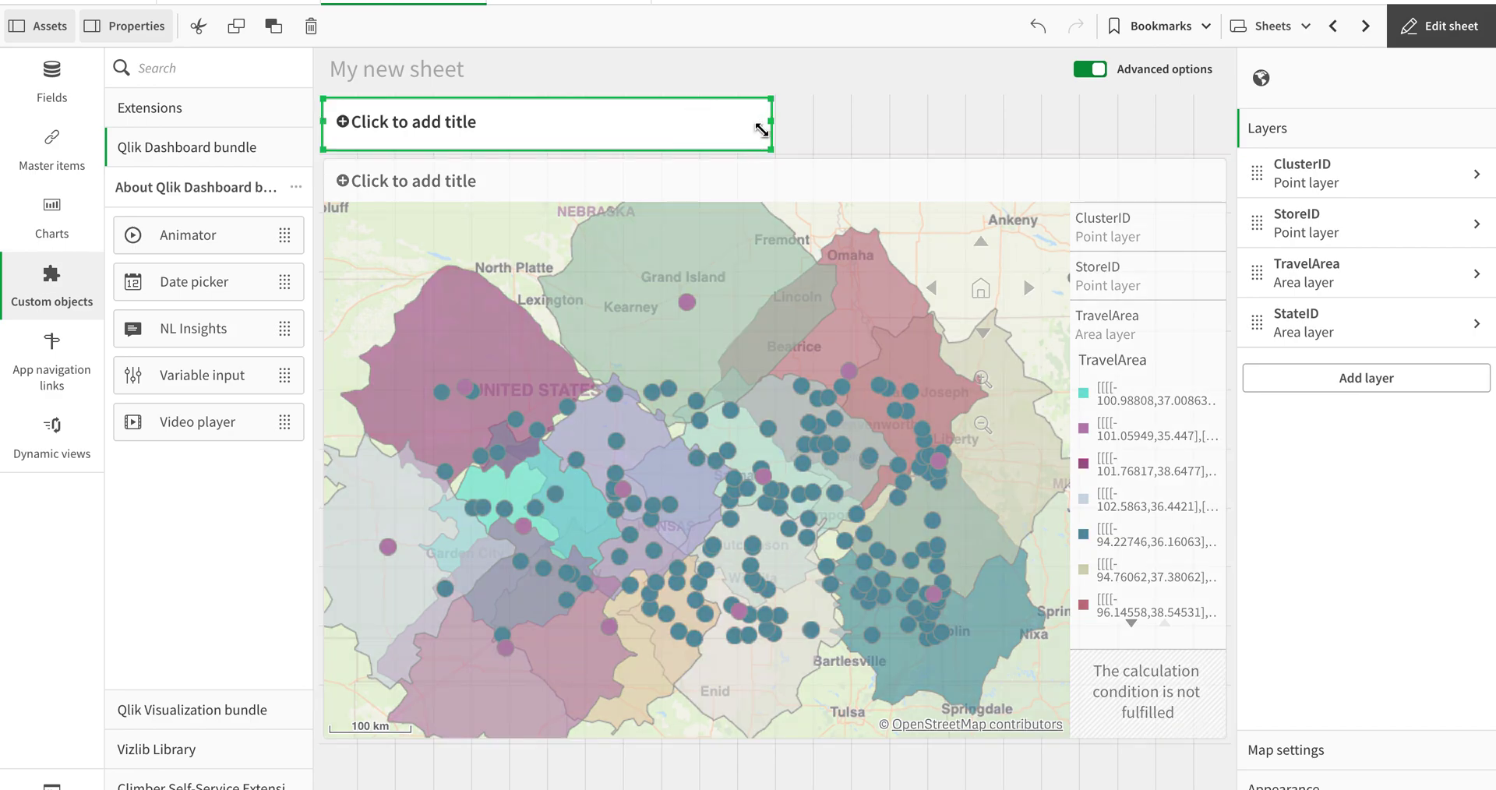
left_click_drag(767, 121, 658, 123)
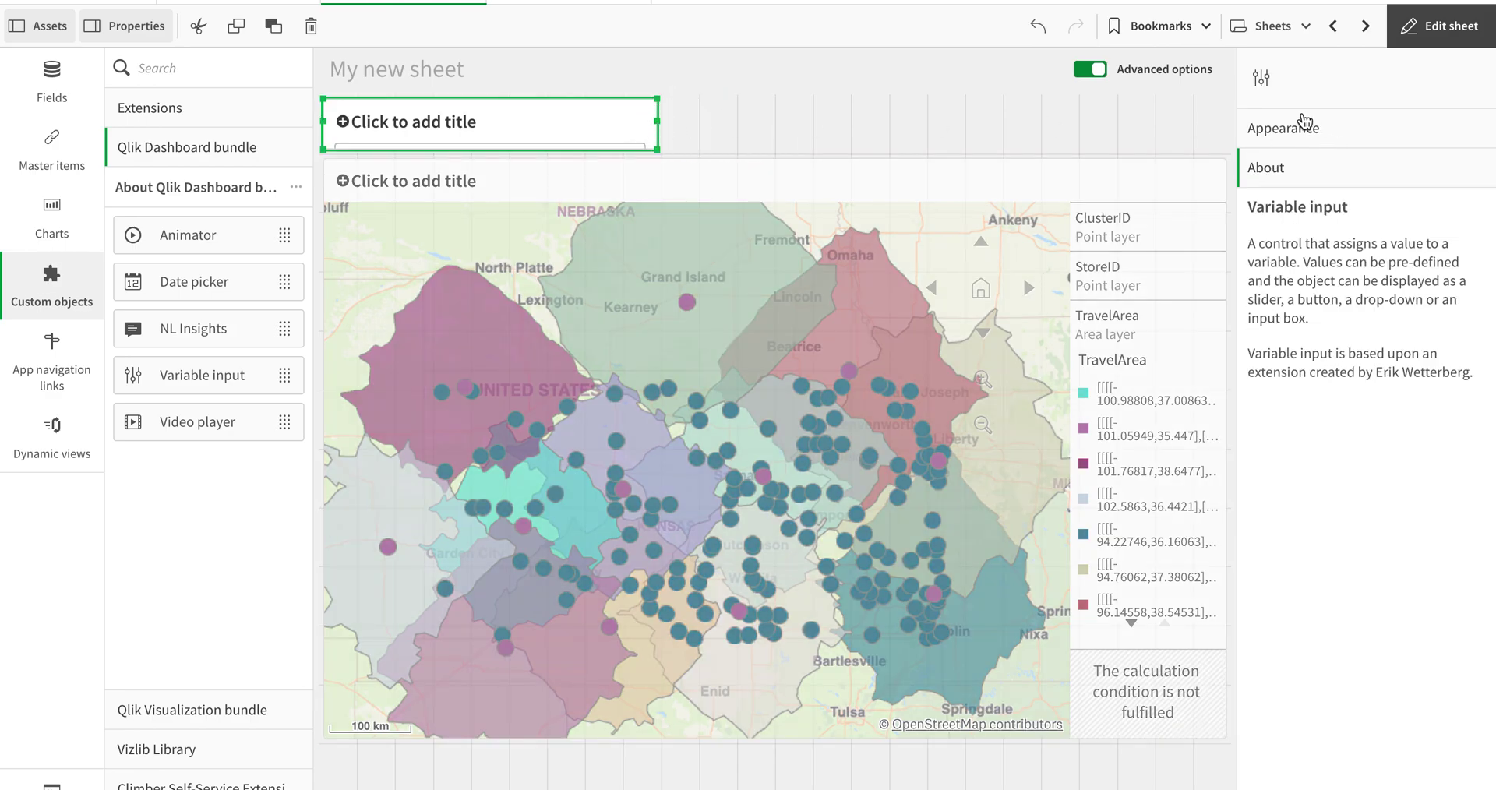
left_click(1281, 127)
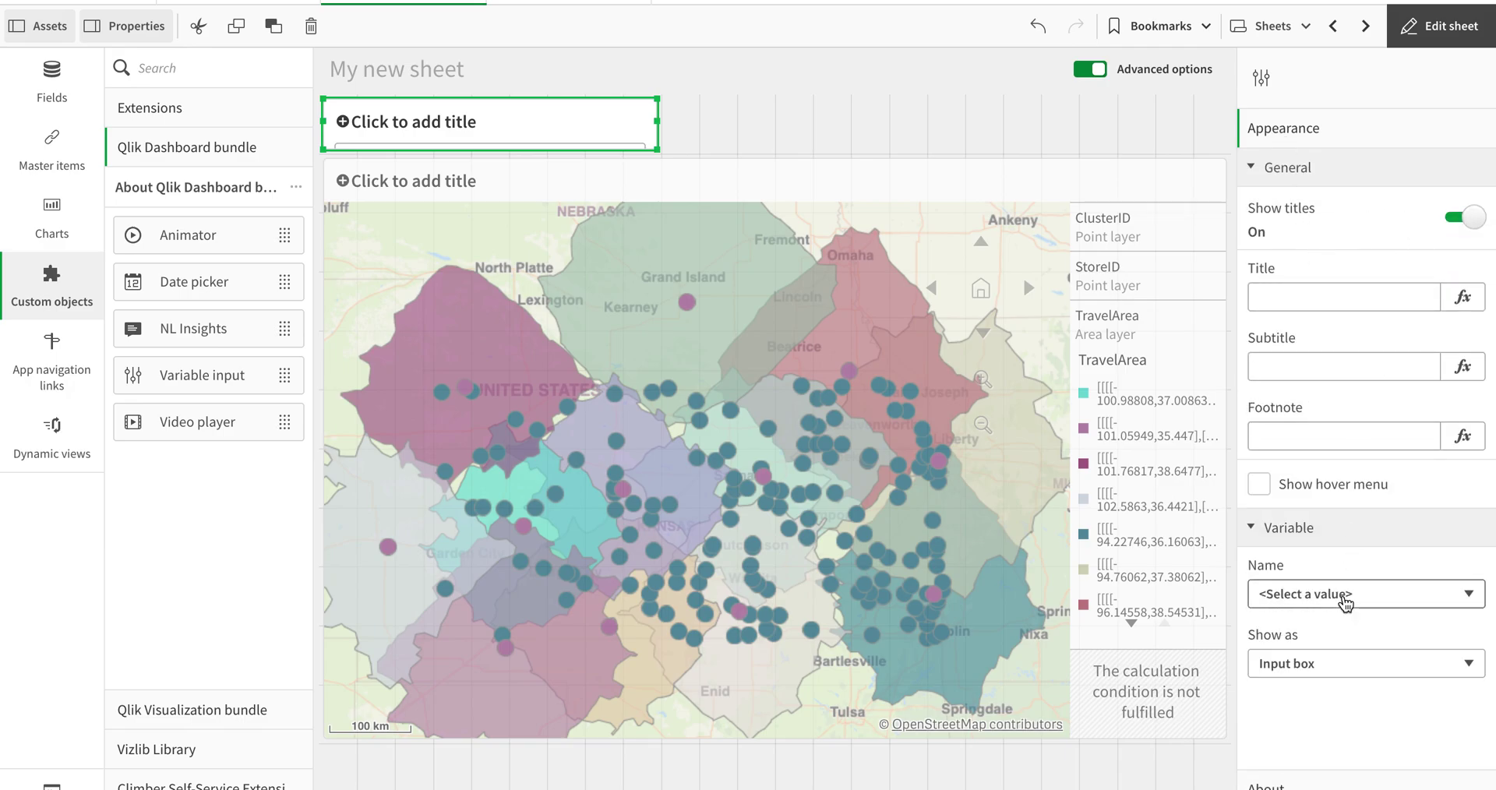
left_click(1325, 595)
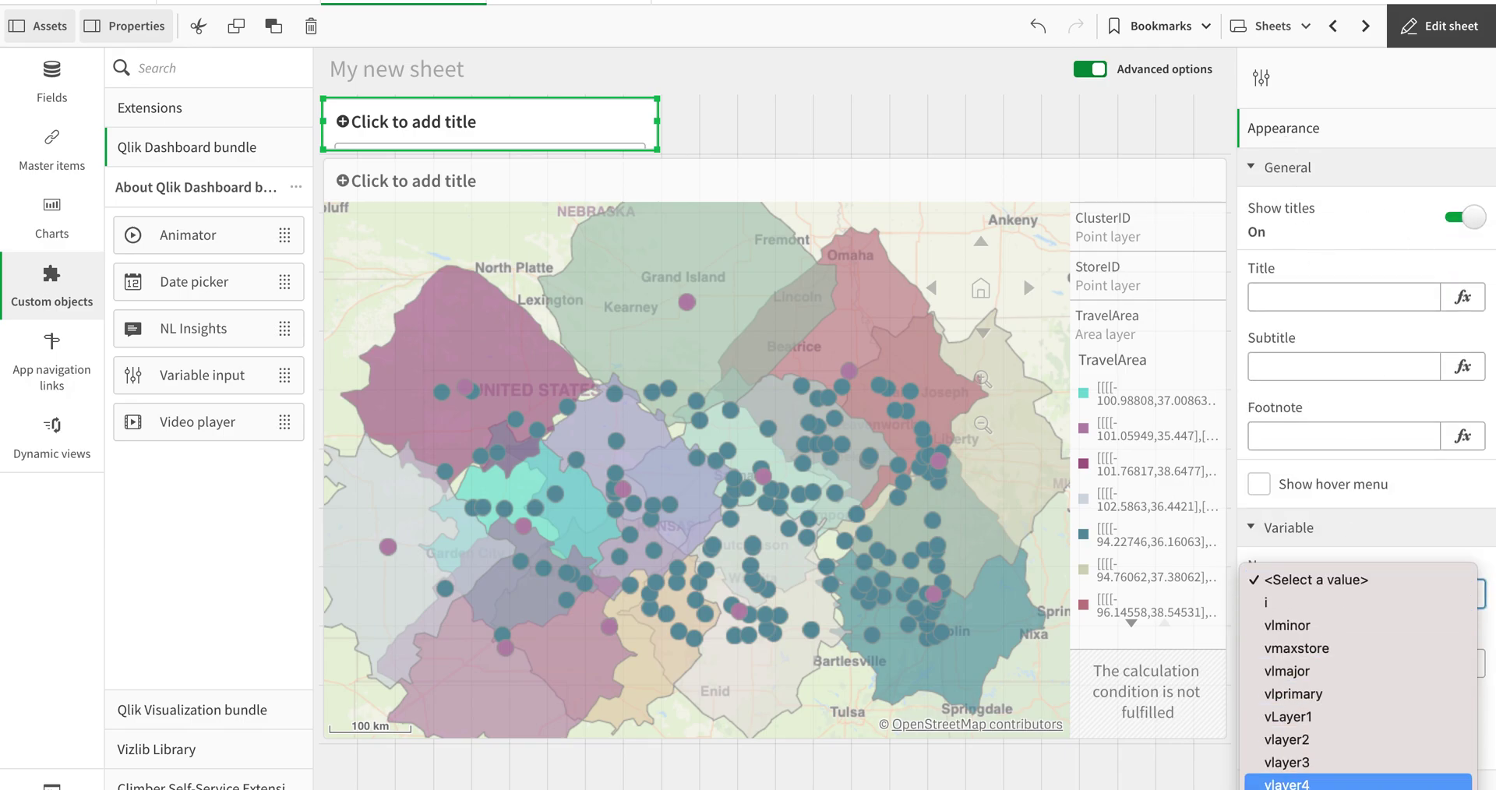
left_click(1337, 784)
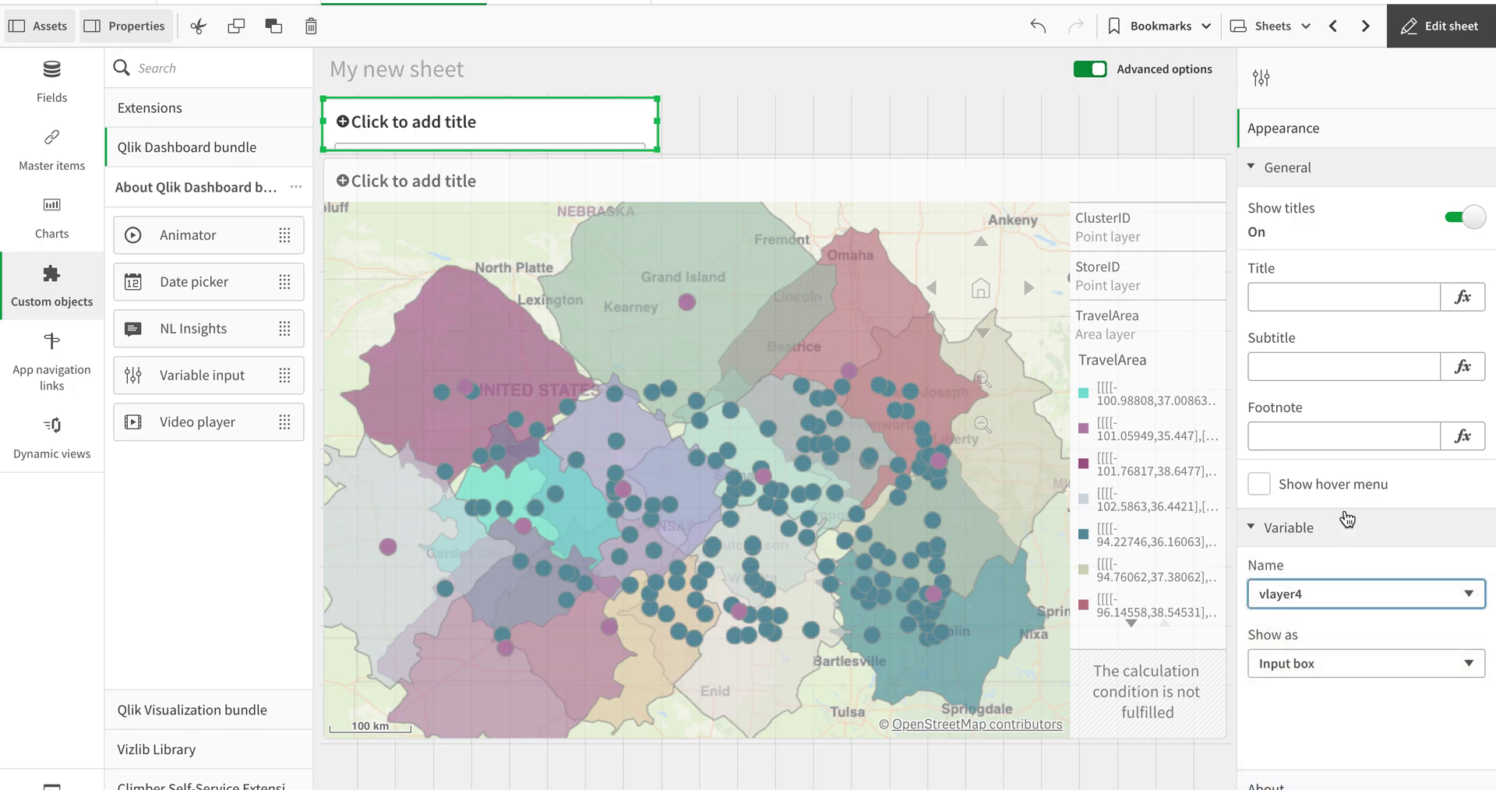
Step: Title the variable input ClusterLocation and show it as buttons
left_click(1291, 290)
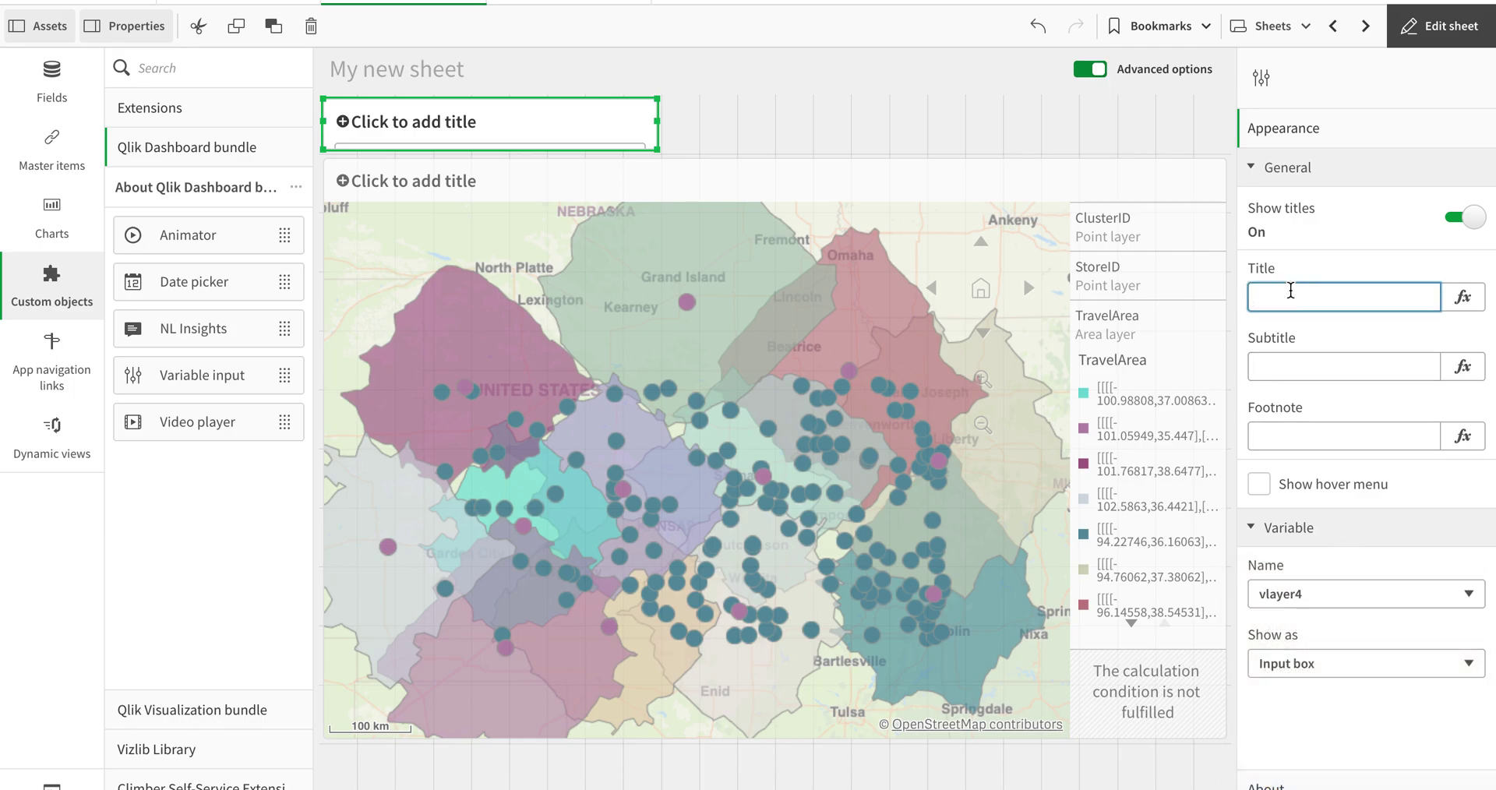
type("ClusterLocation")
key("Return")
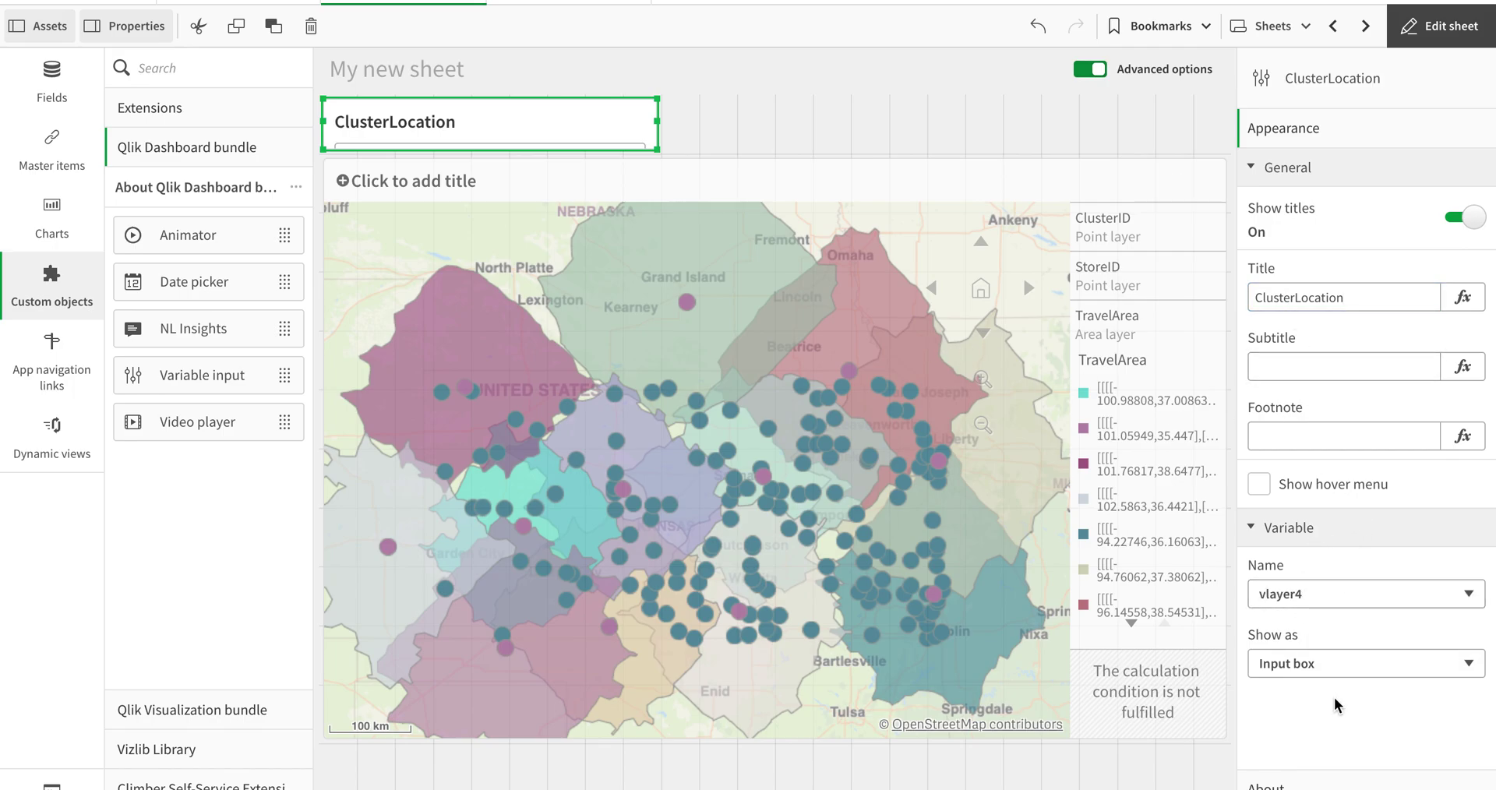
left_click(1337, 666)
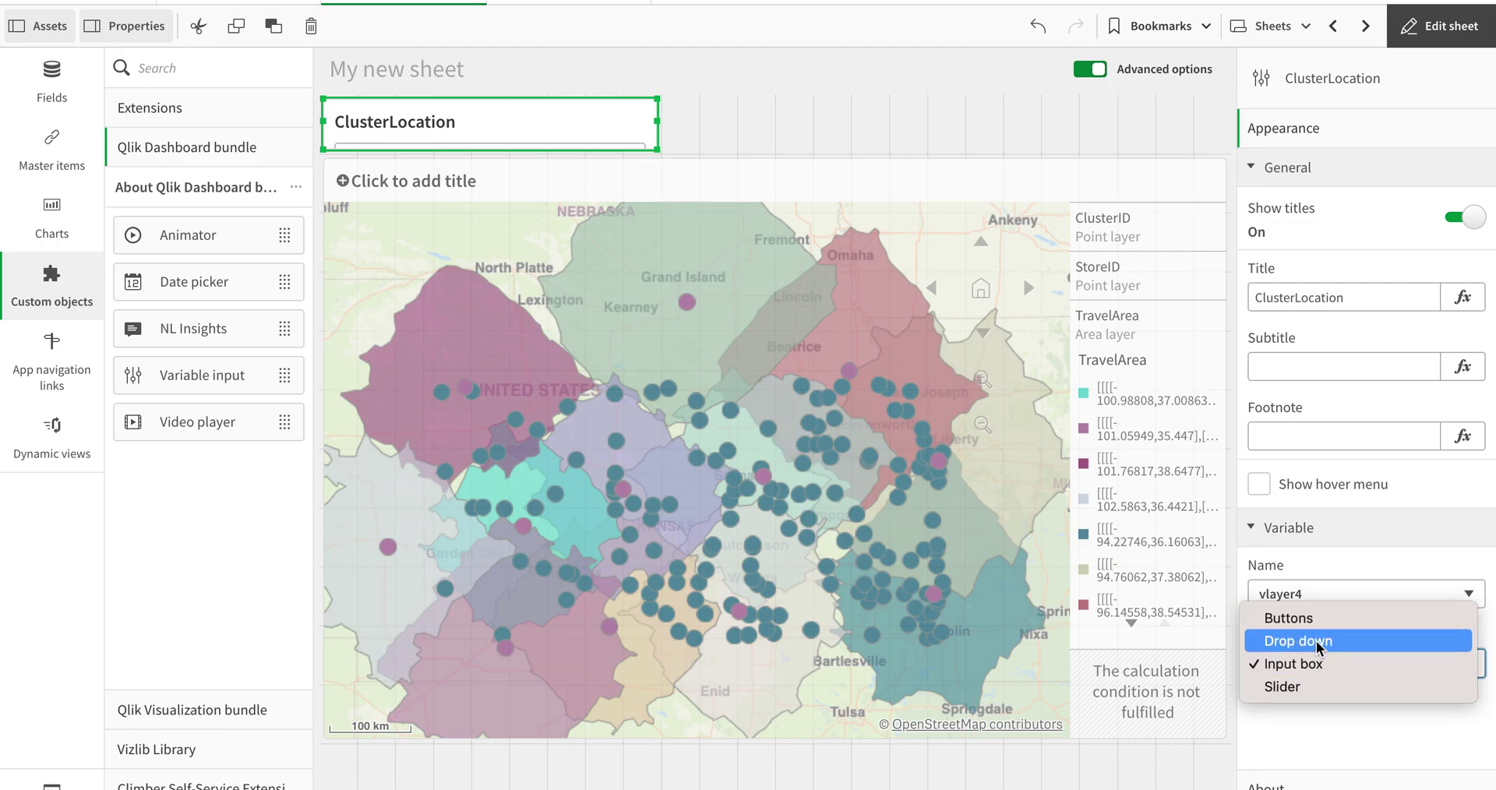
left_click(1322, 619)
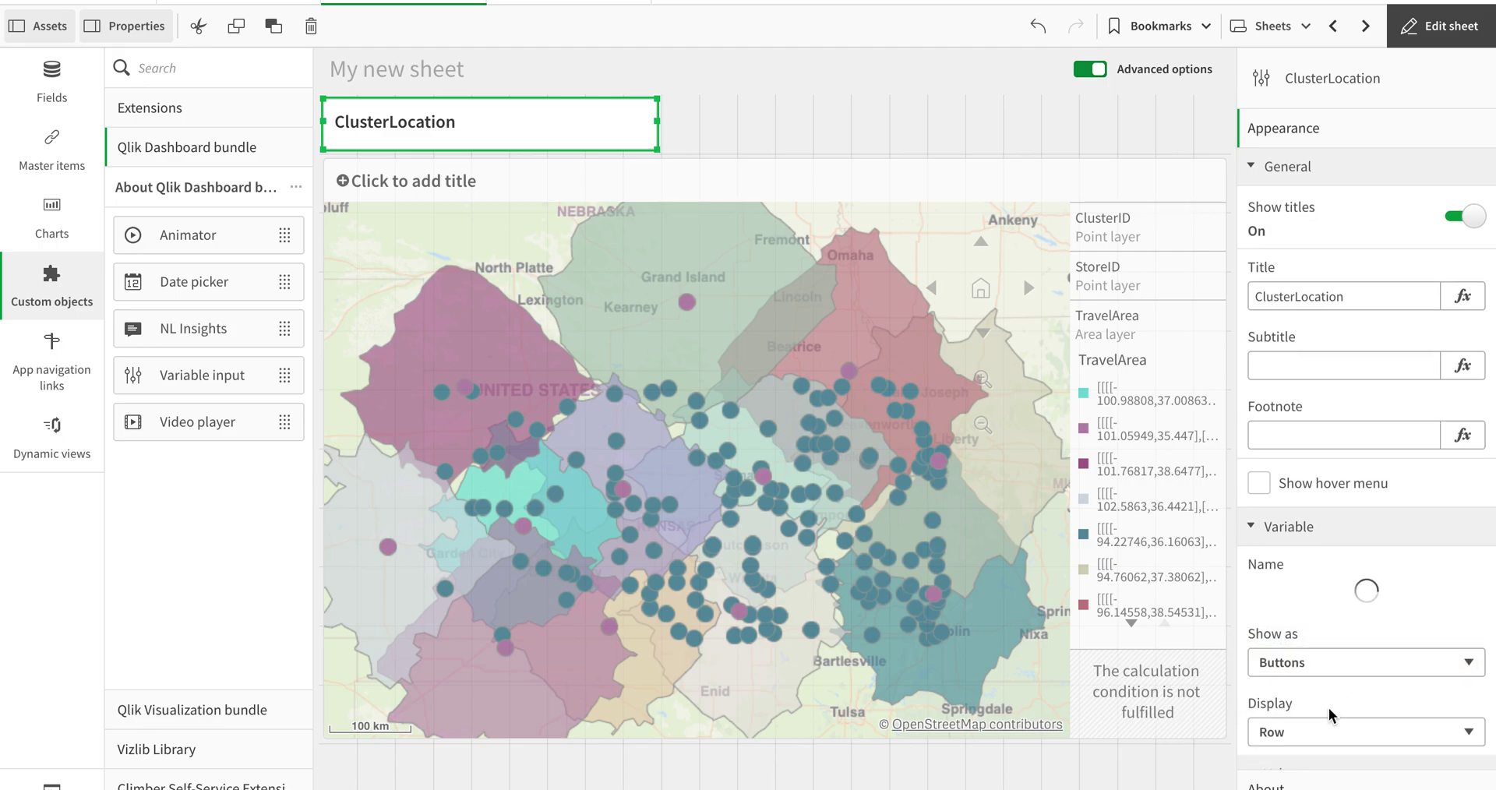
scroll(1324, 623, "down", 2)
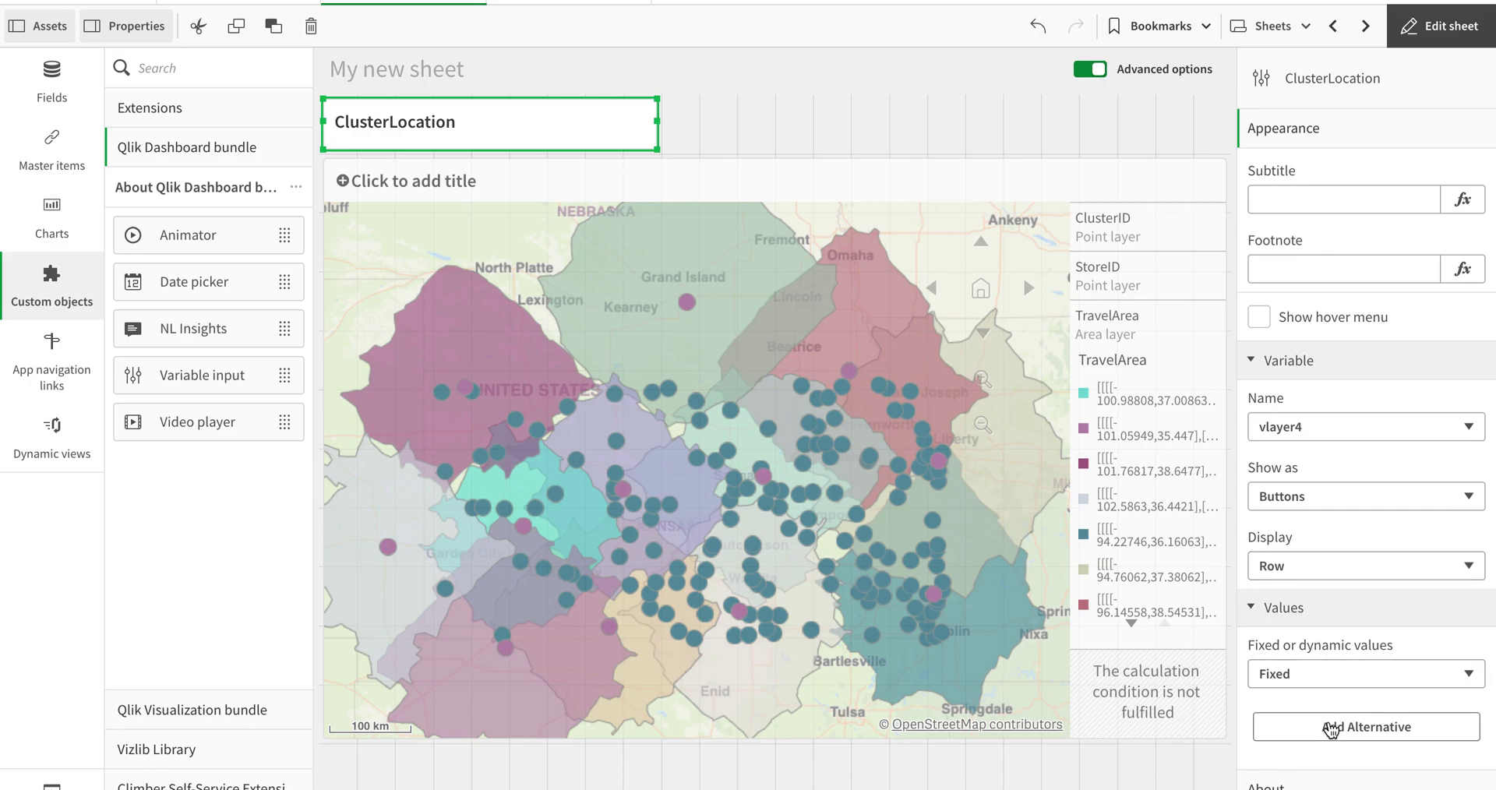
Step: Add button alternatives 1 labelled On and 0 labelled Off, then finish editing
left_click(1330, 727)
left_click(1291, 544)
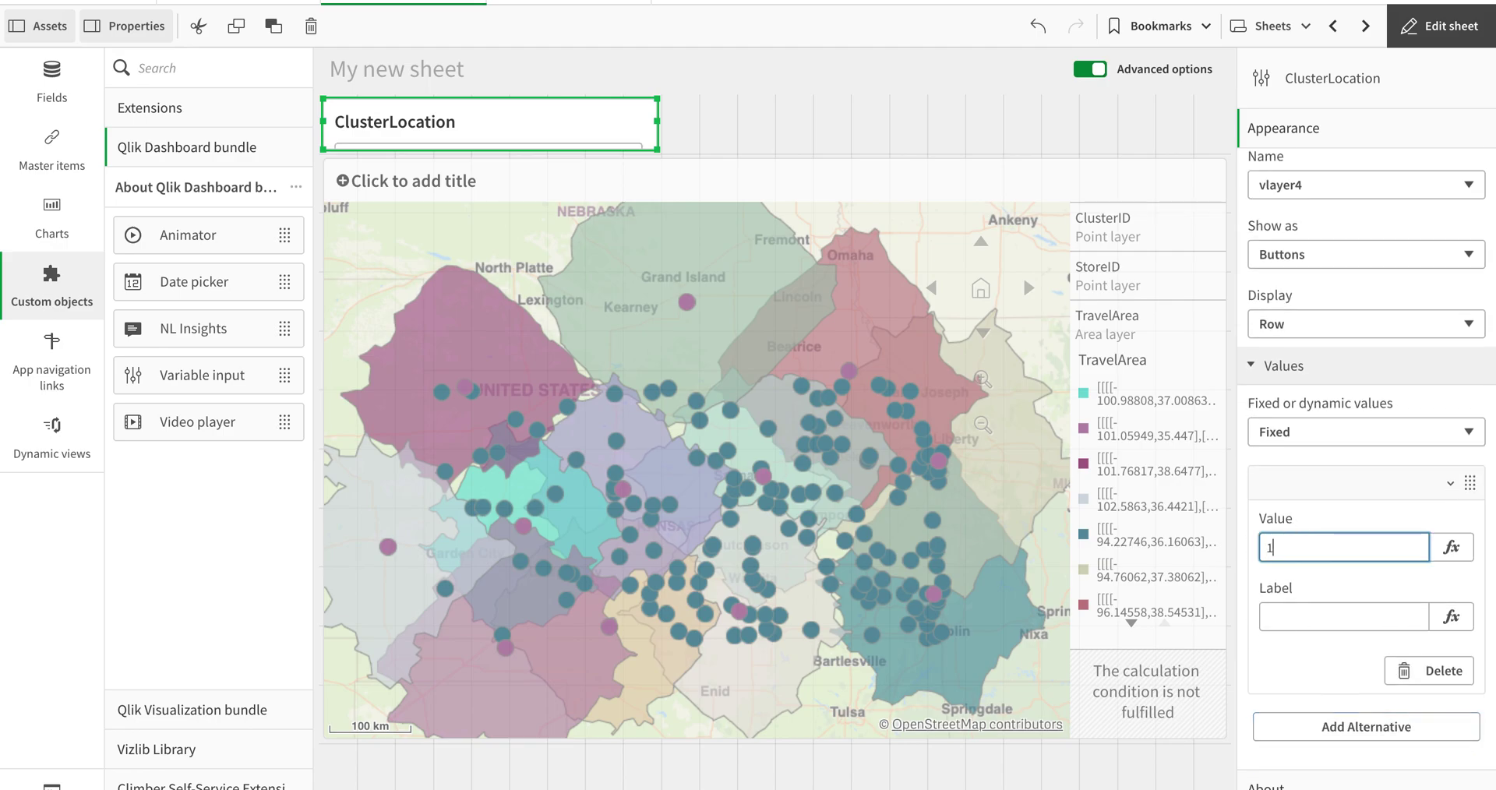
left_click(1309, 613)
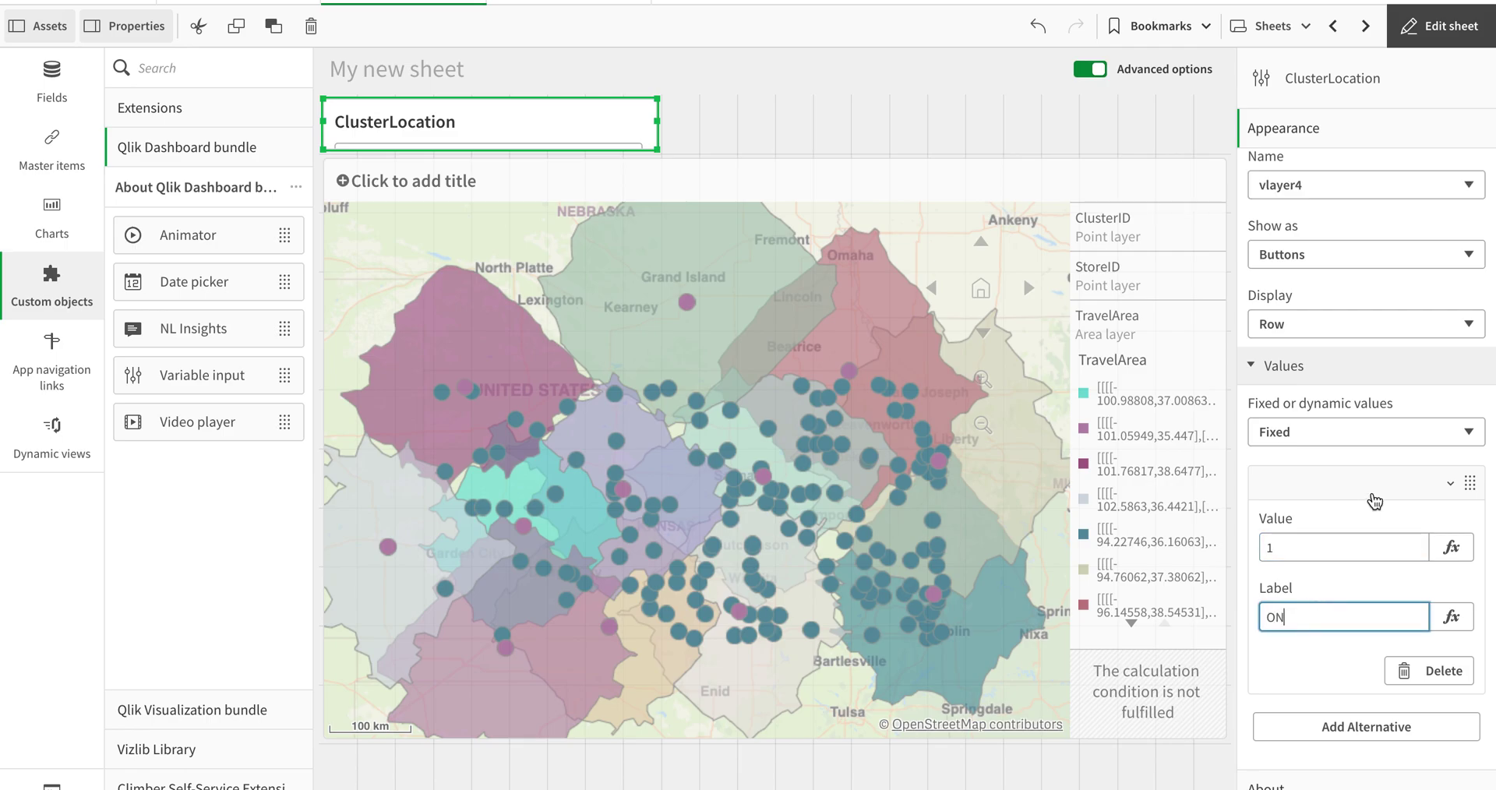
left_click(1374, 497)
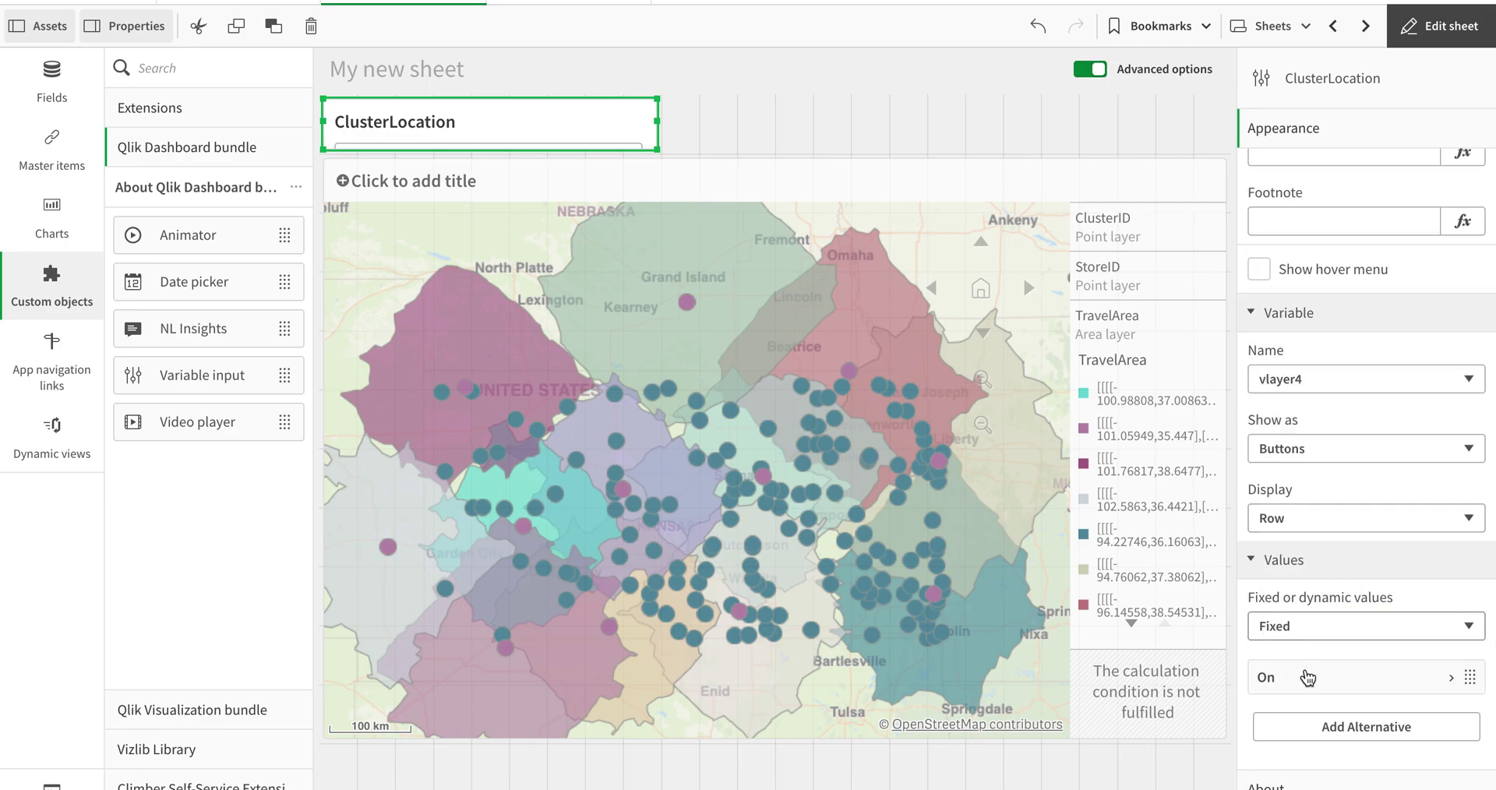
left_click(1310, 728)
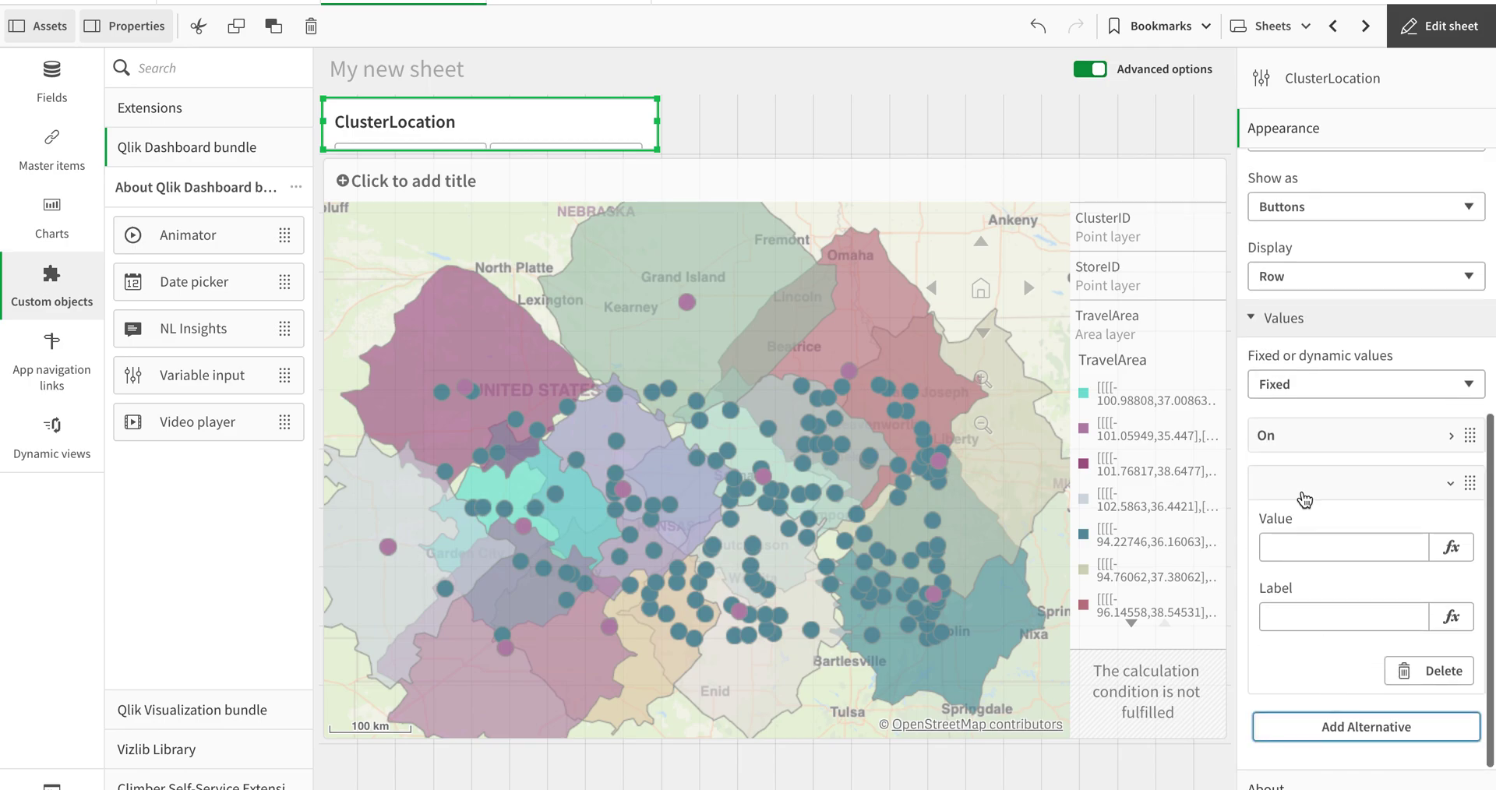
left_click(1302, 545)
left_click(1312, 616)
type("Off")
left_click(1378, 597)
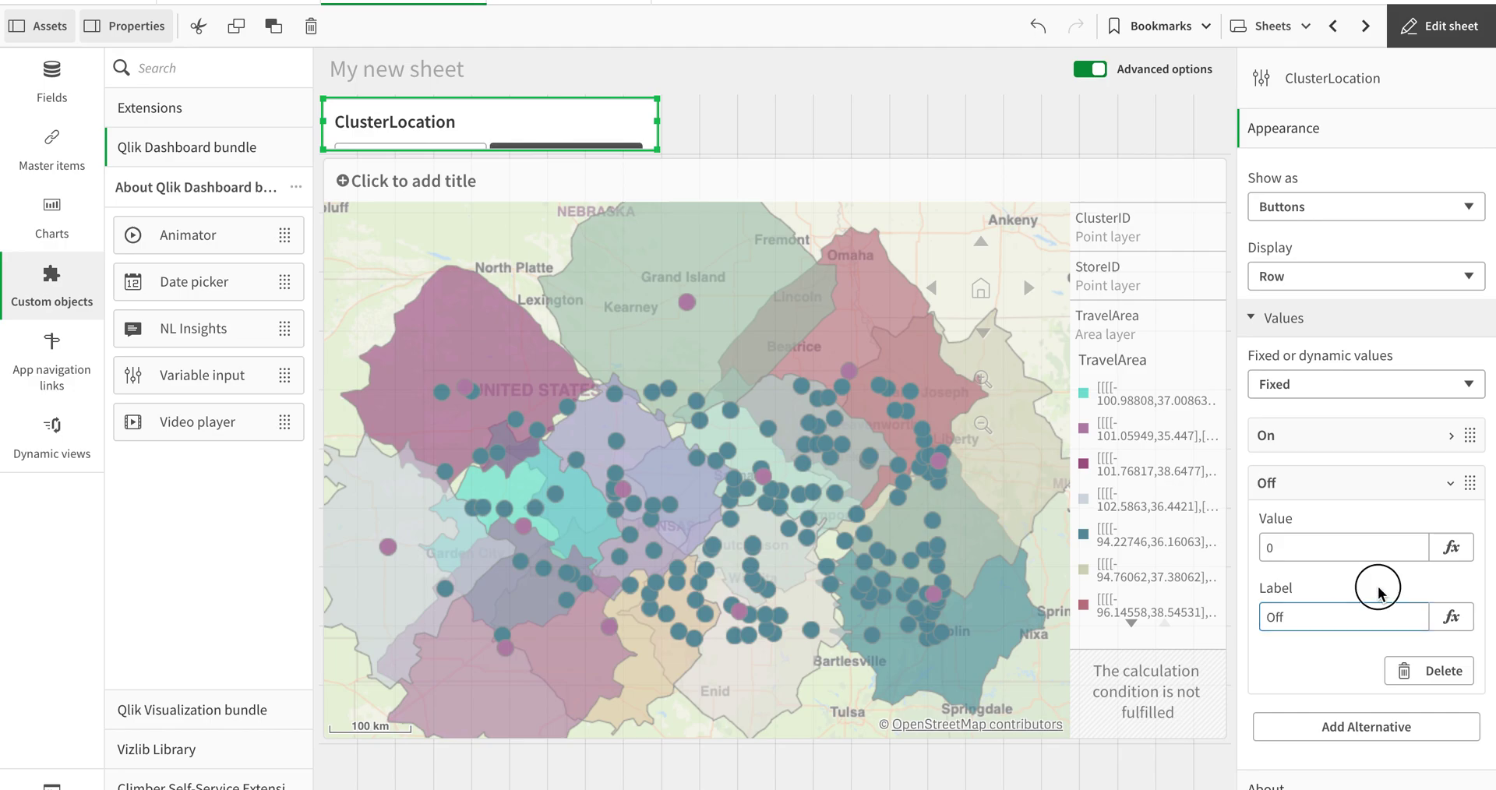
left_click(1446, 39)
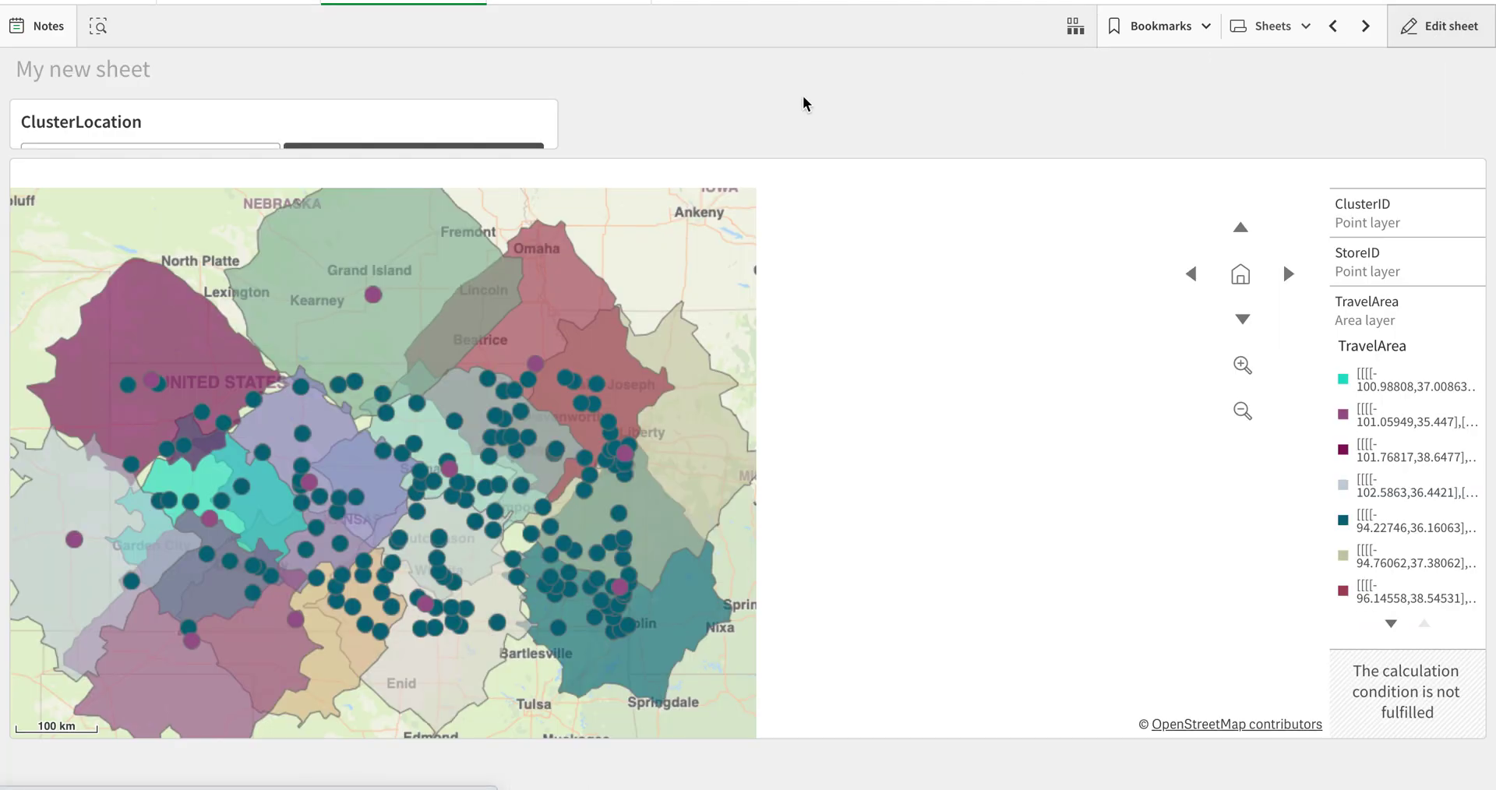
Step: Give the map's ClusterID layer the calculation condition $(vlayer4) and exit edit mode
left_click(1442, 26)
left_click(614, 183)
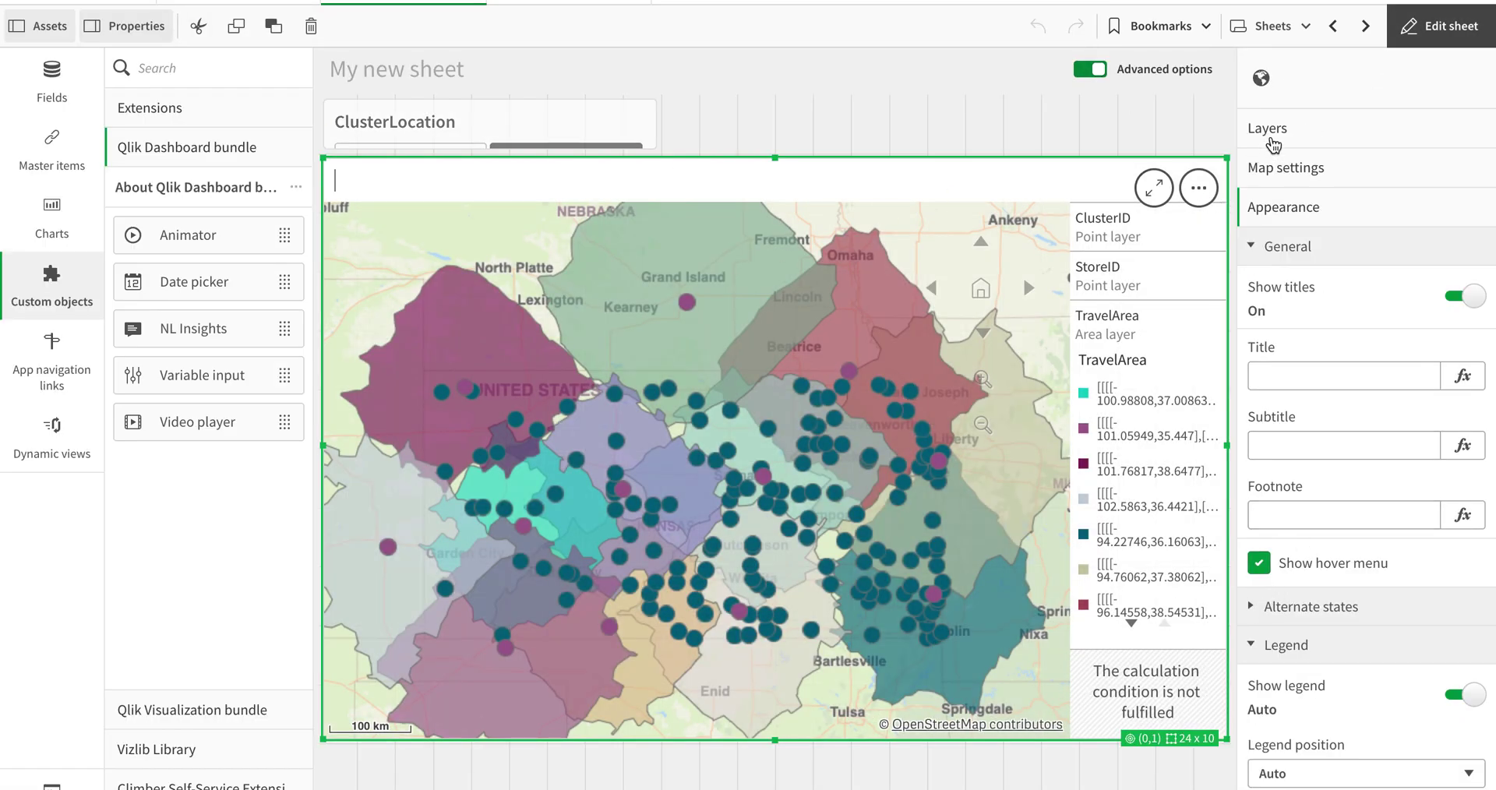
left_click(1274, 128)
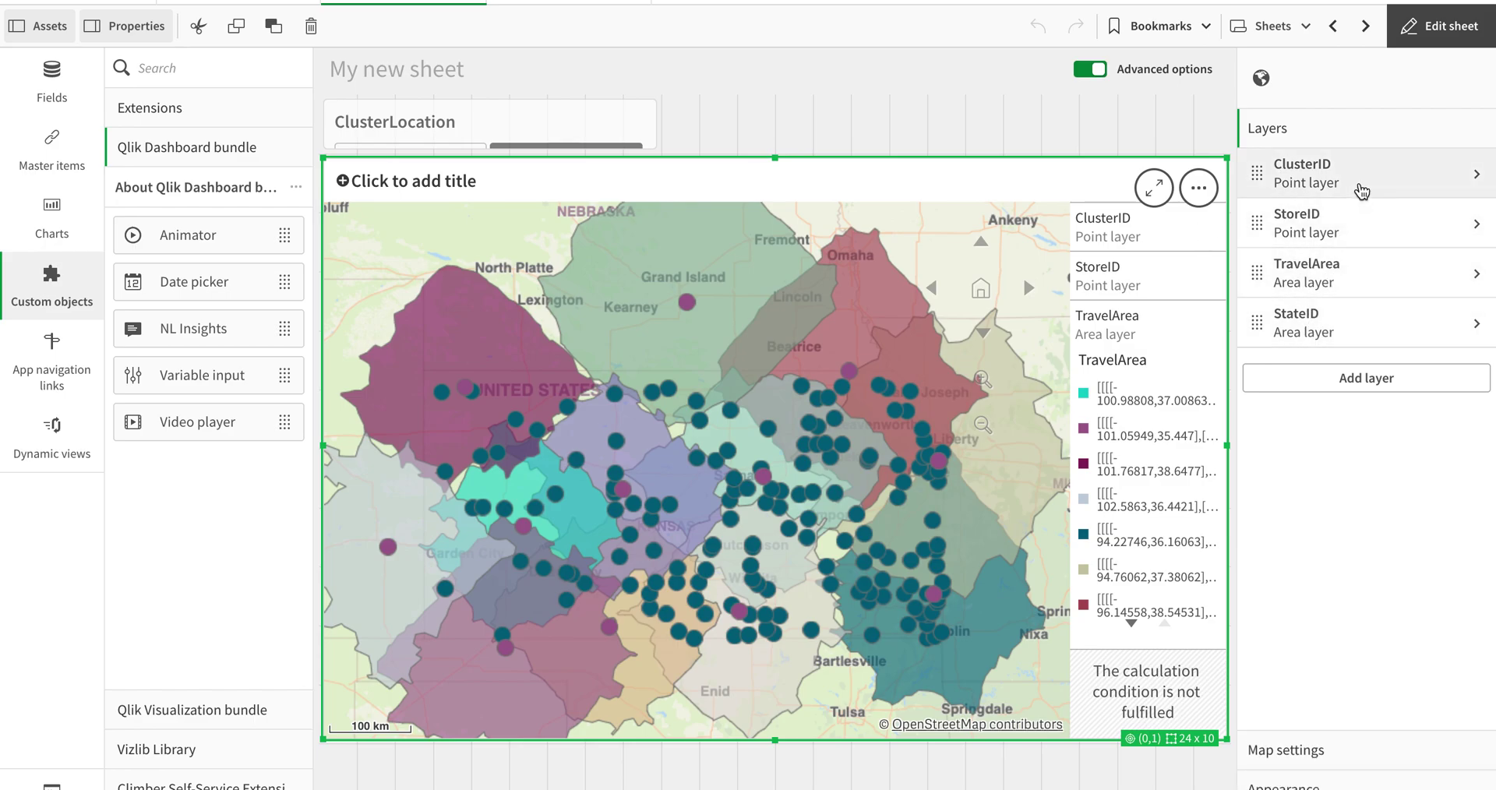
left_click(1360, 199)
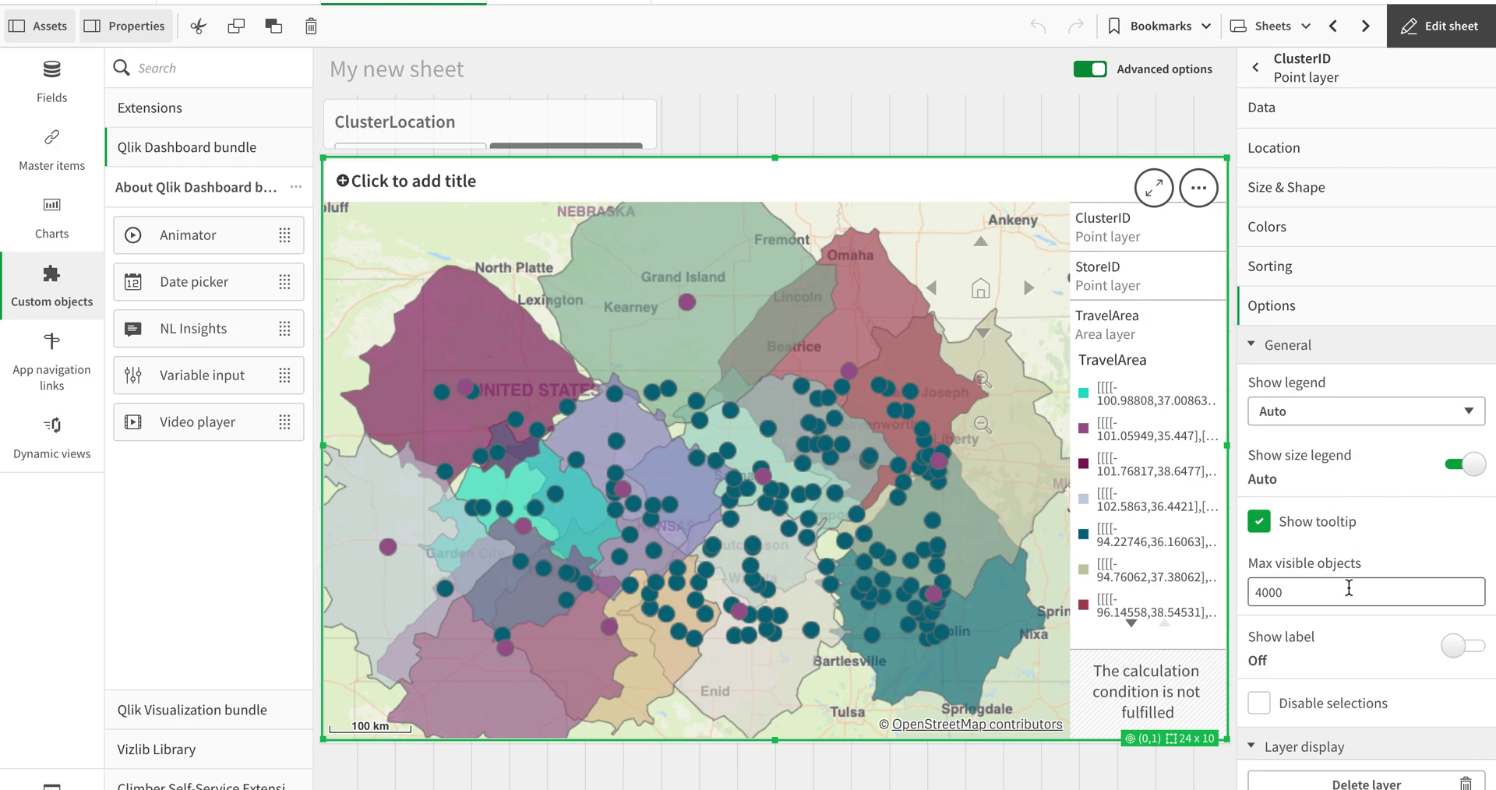
scroll(1349, 587, "down", 5)
left_click(1348, 577)
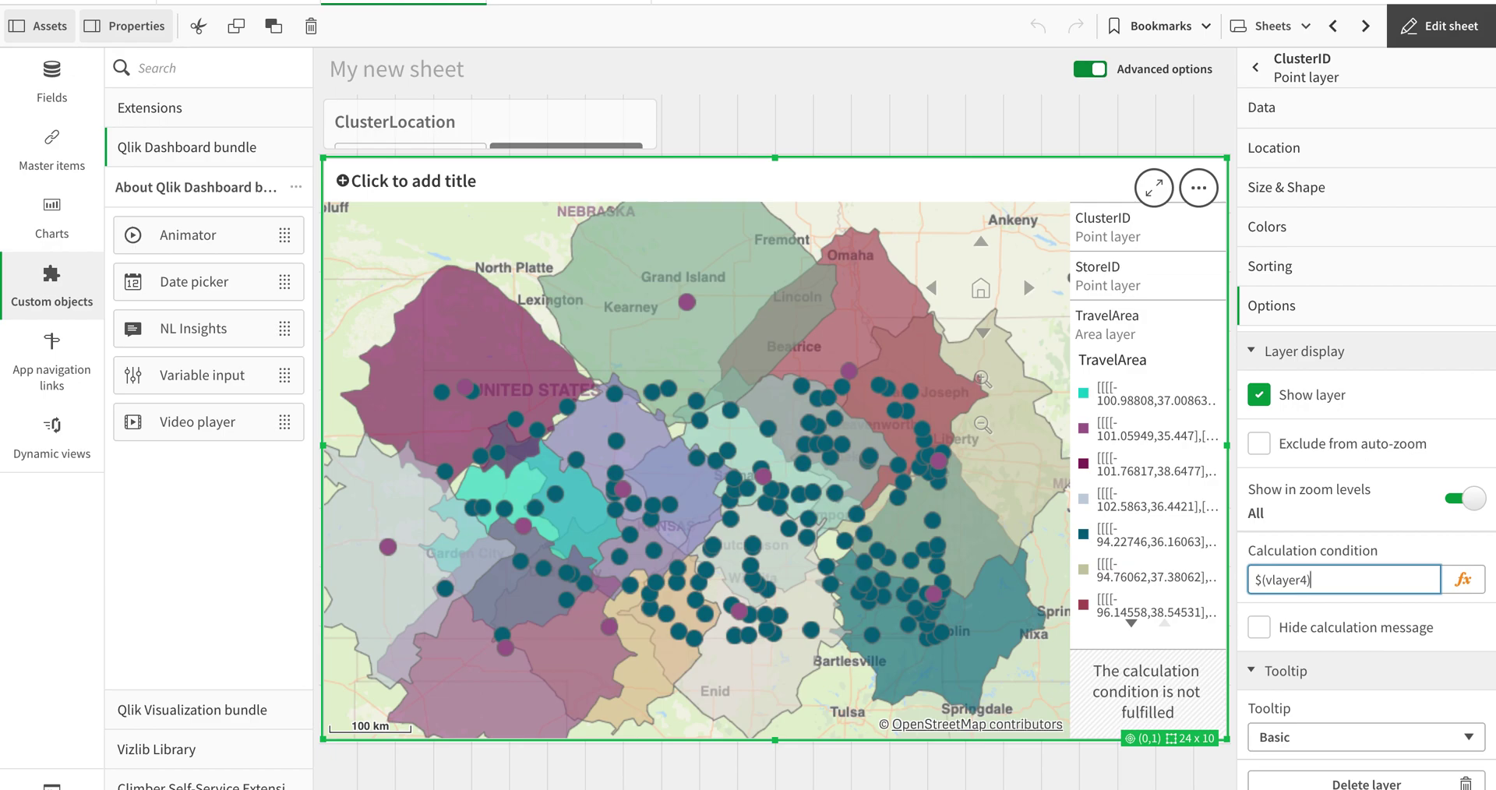
left_click(1440, 26)
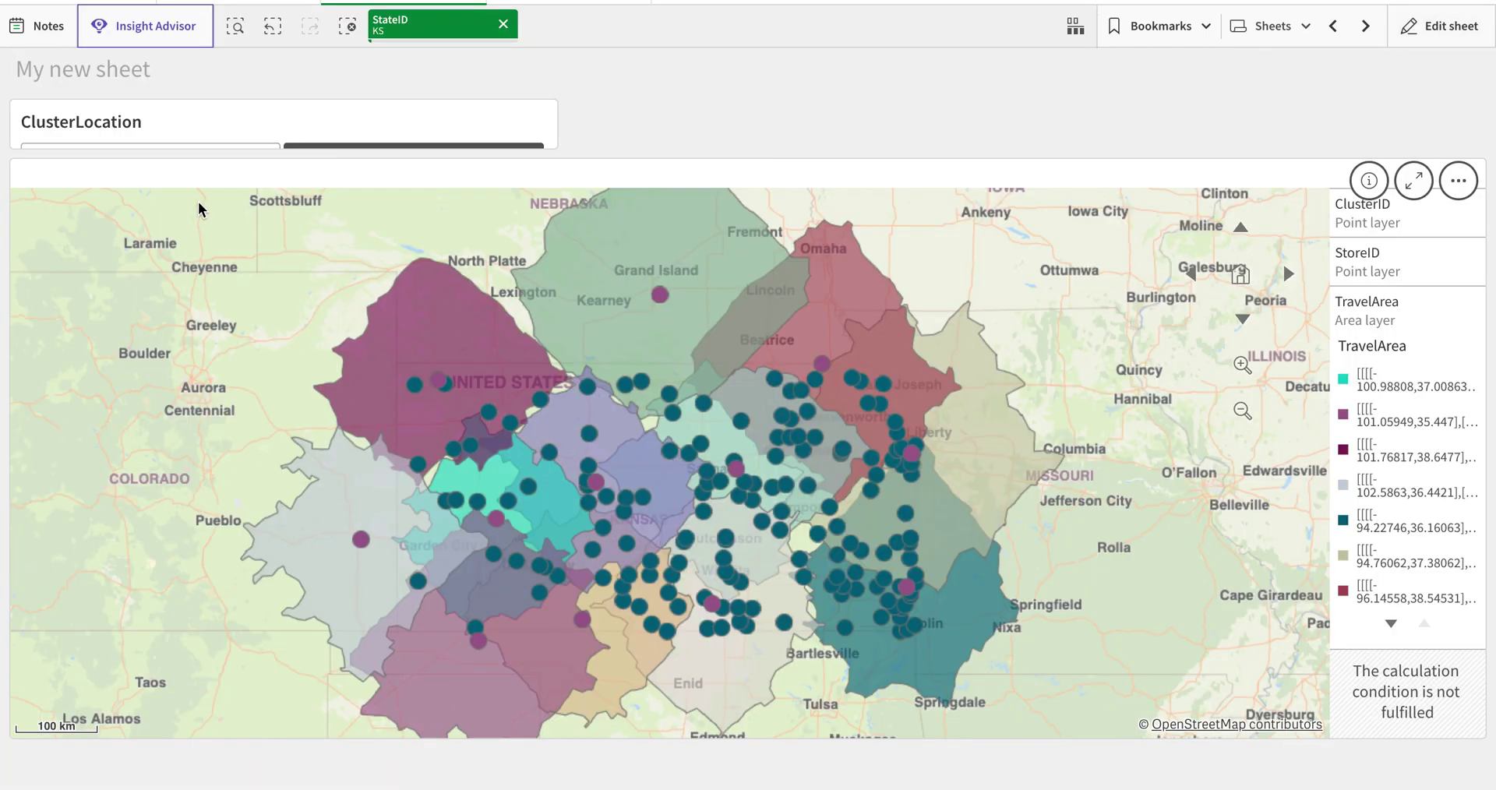
Step: Shorten the map from its top edge and enlarge ClusterLocation so its On/Off buttons show
left_click(1438, 26)
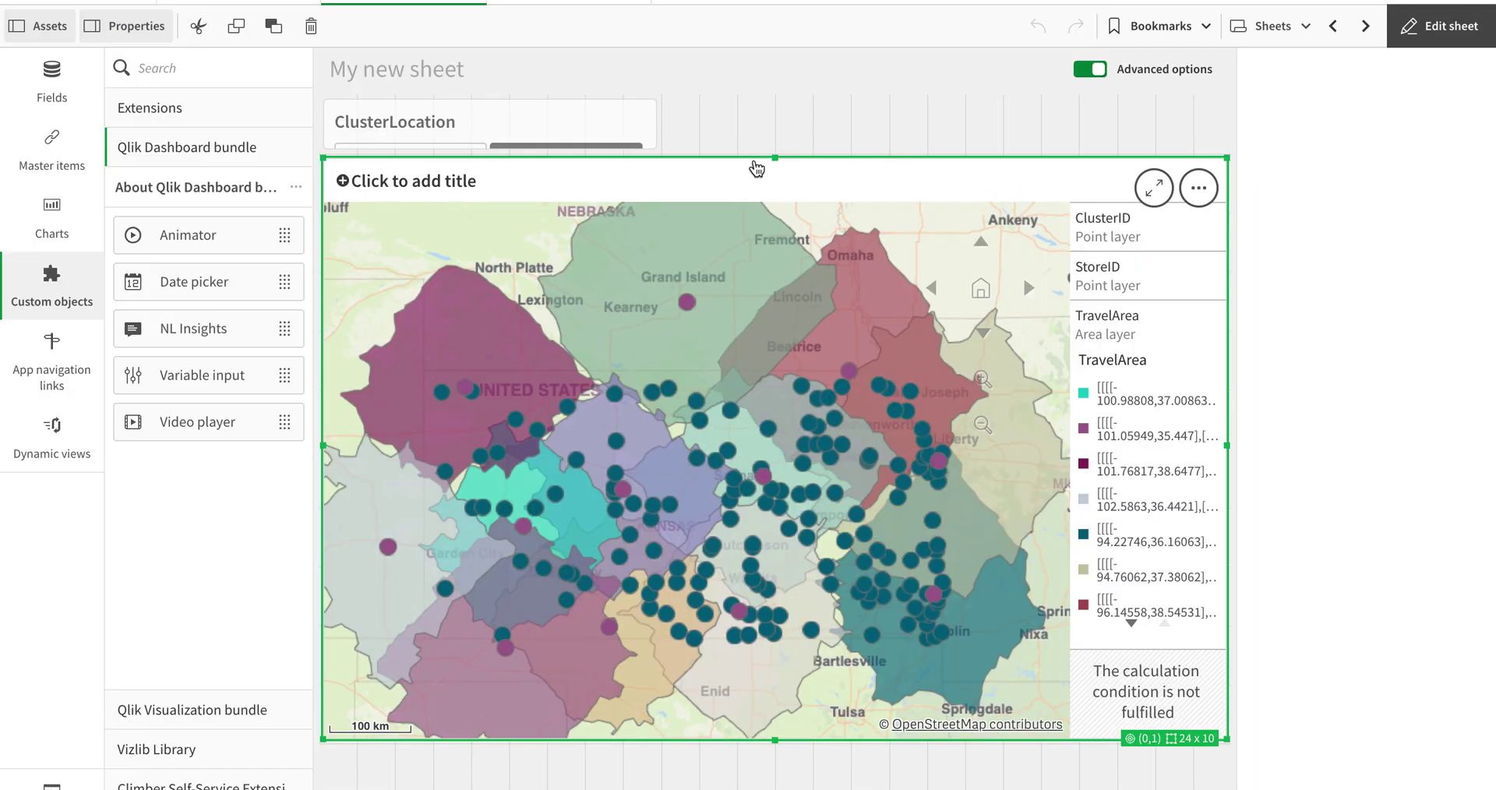
left_click(774, 150)
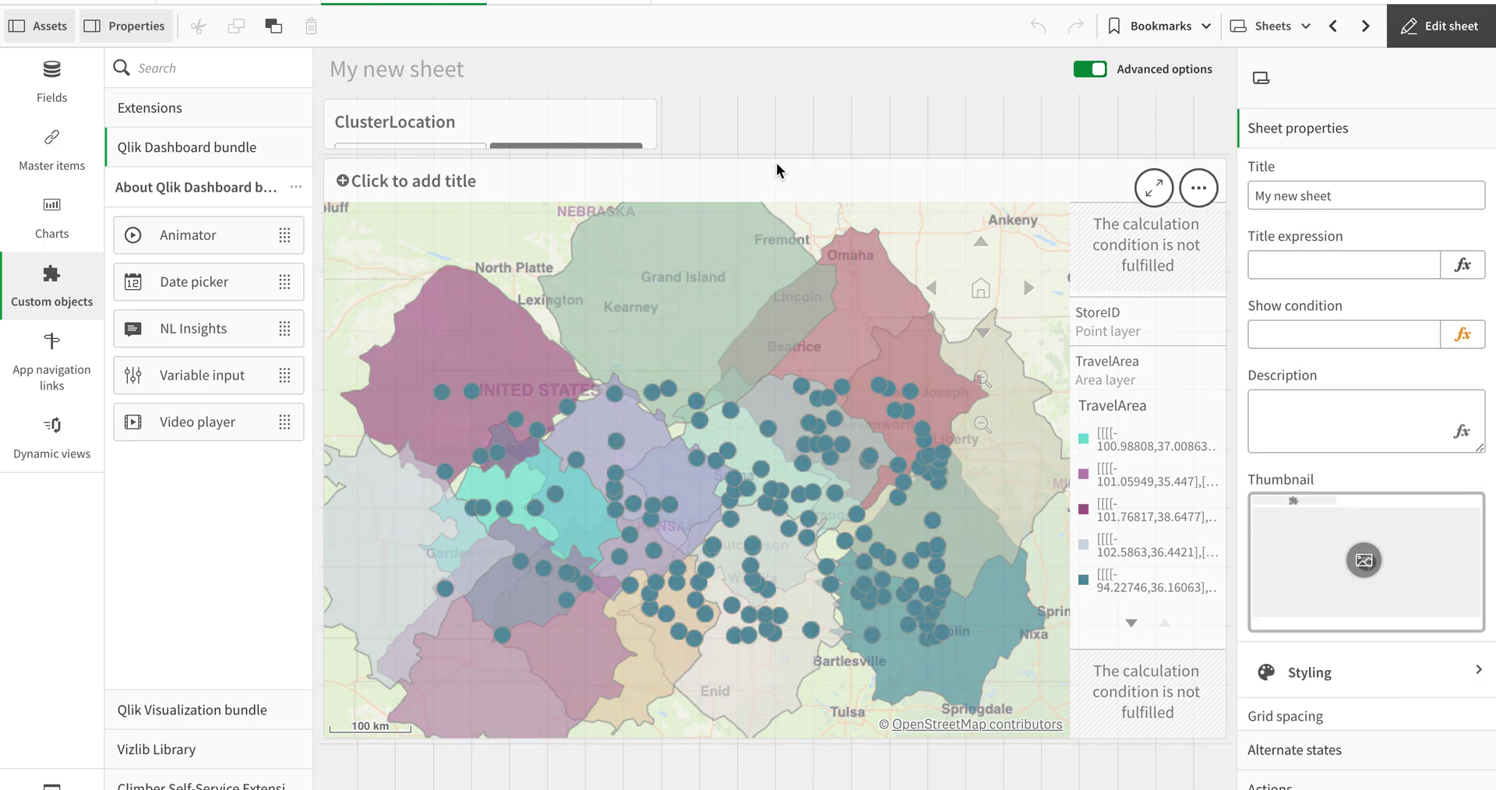
left_click(778, 169)
left_click_drag(774, 157, 775, 215)
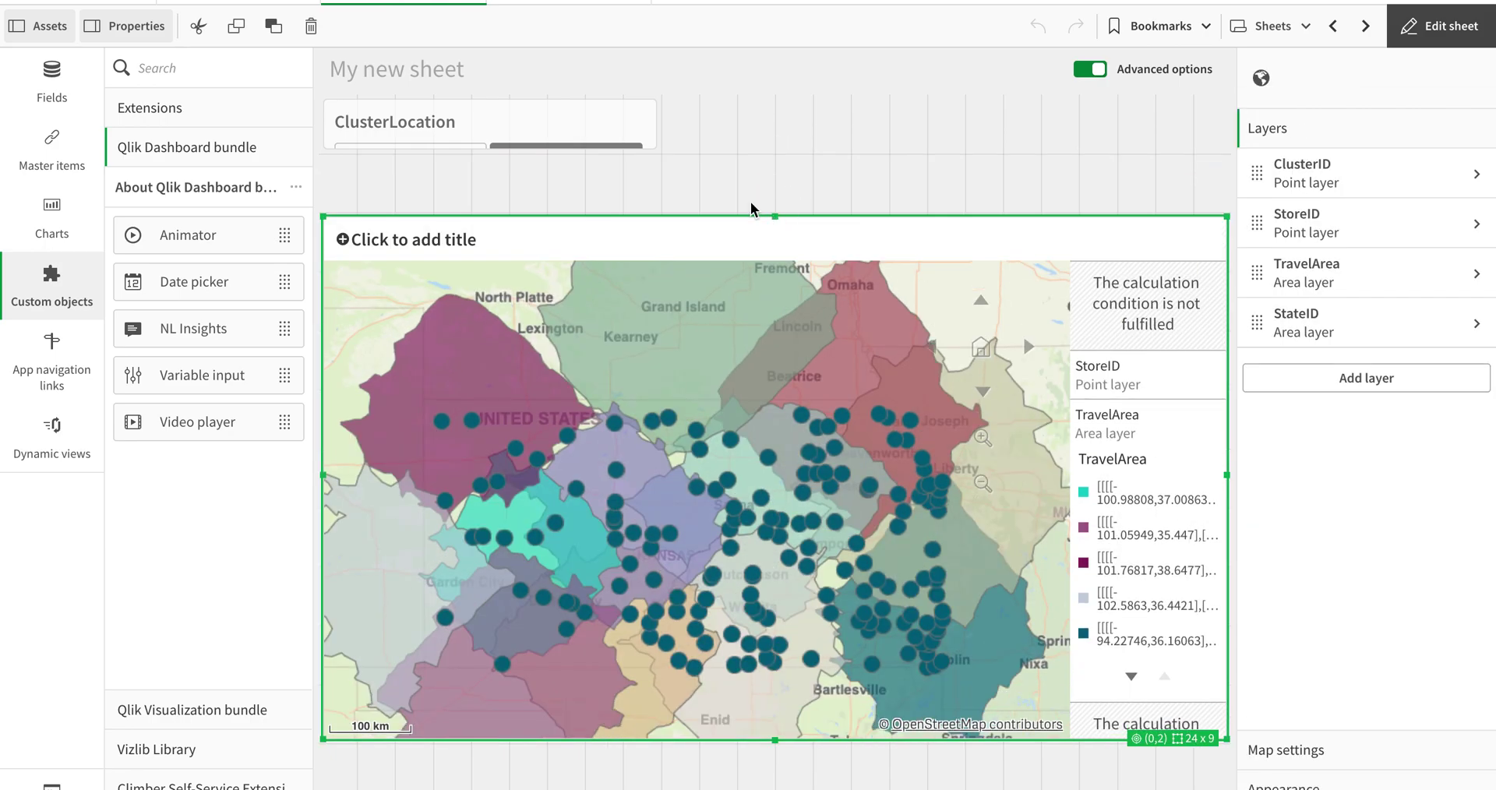
left_click(630, 146)
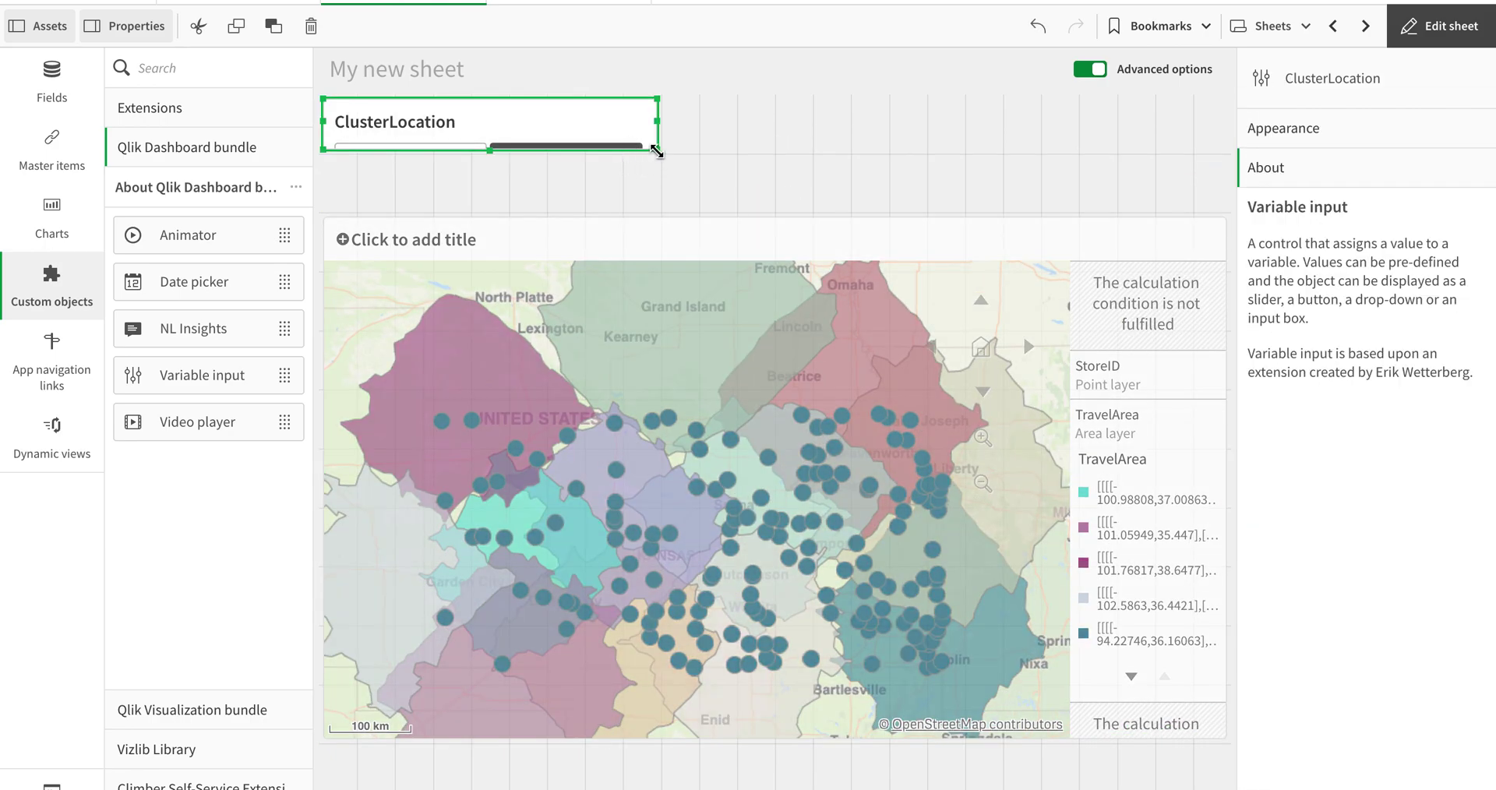
left_click_drag(657, 150, 654, 206)
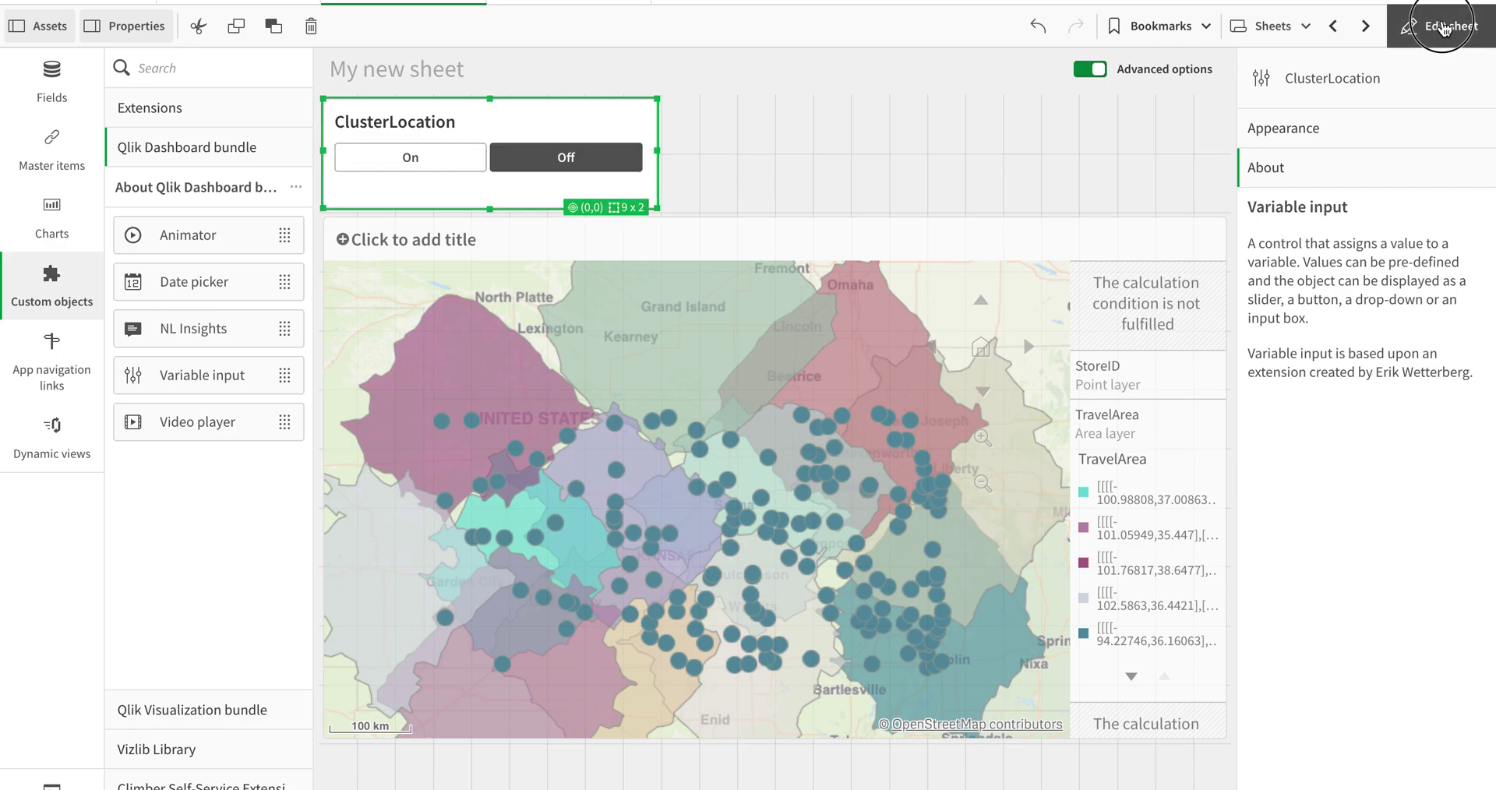
Step: Test ClusterLocation by toggling the cluster points On, Off and On again
left_click(1441, 26)
left_click(256, 170)
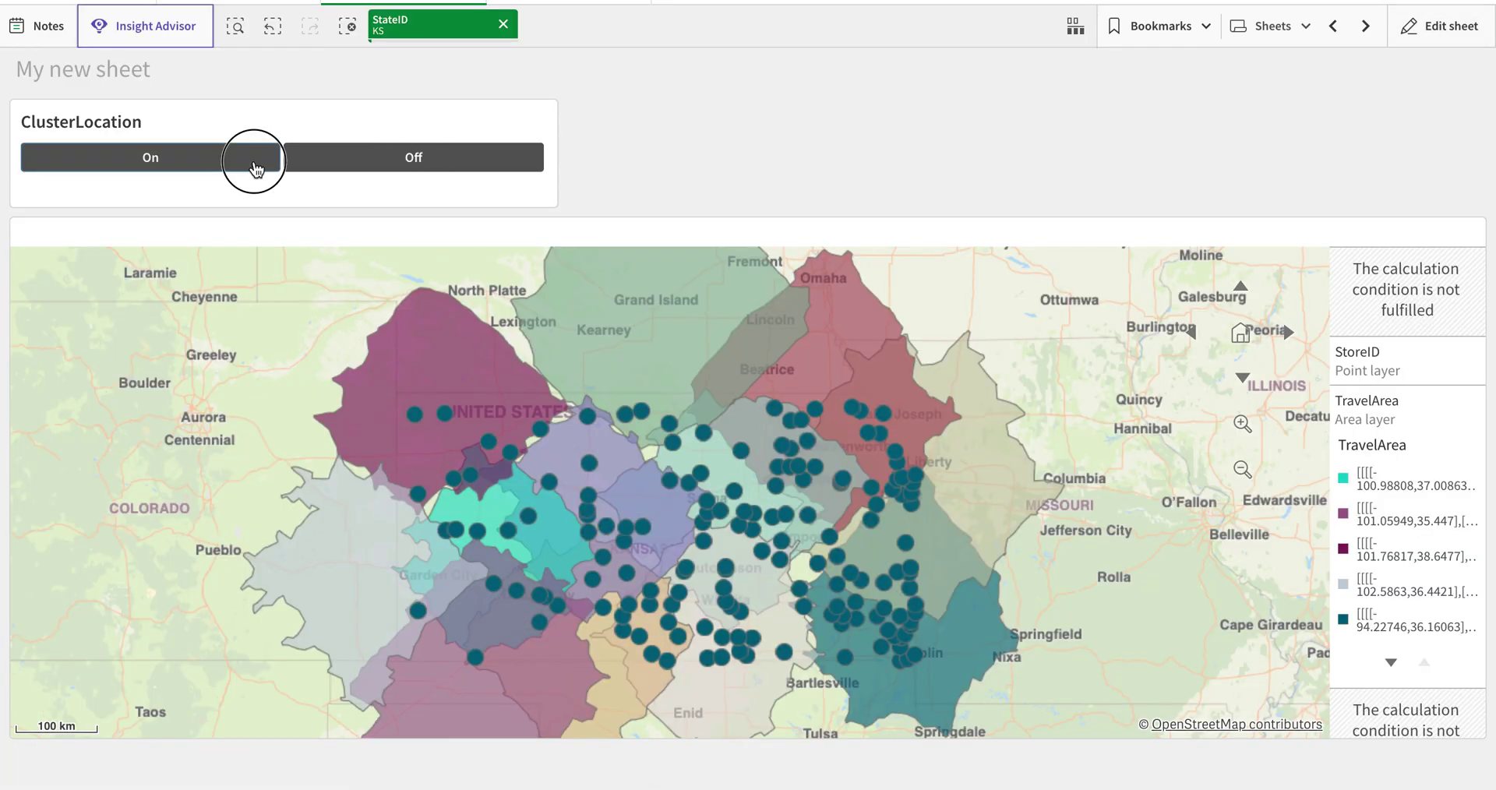
left_click(256, 170)
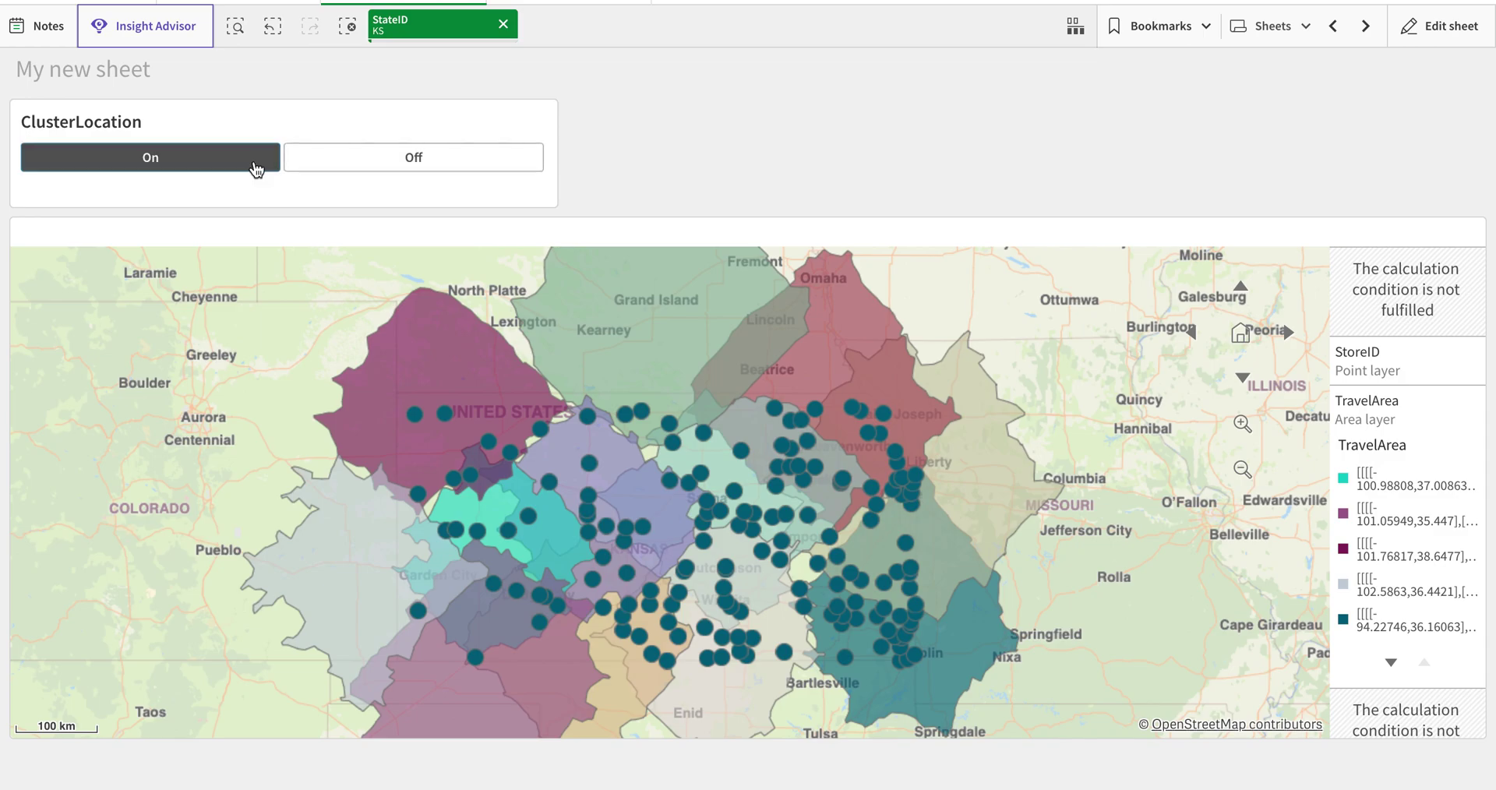
left_click(417, 165)
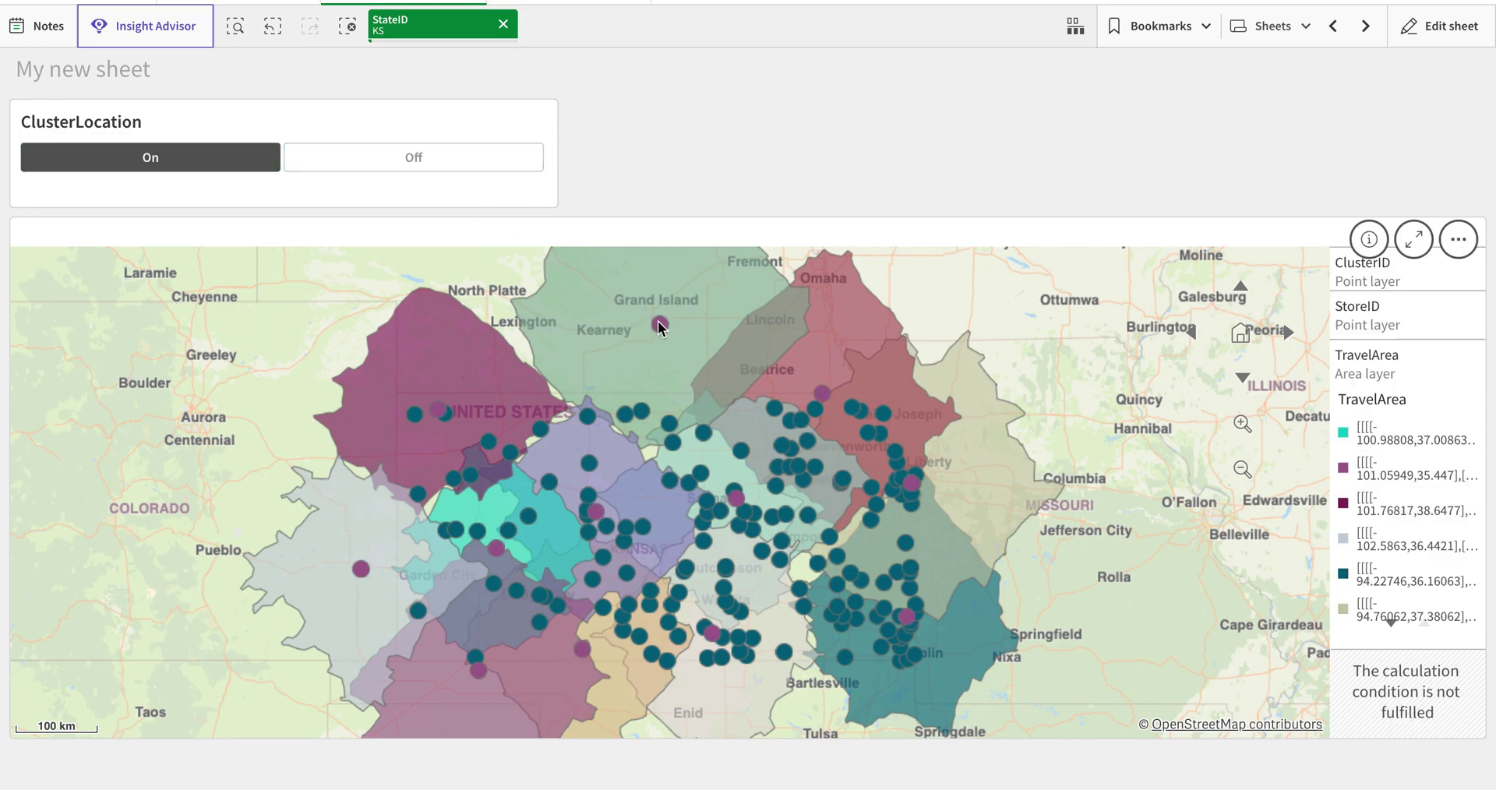
left_click(188, 168)
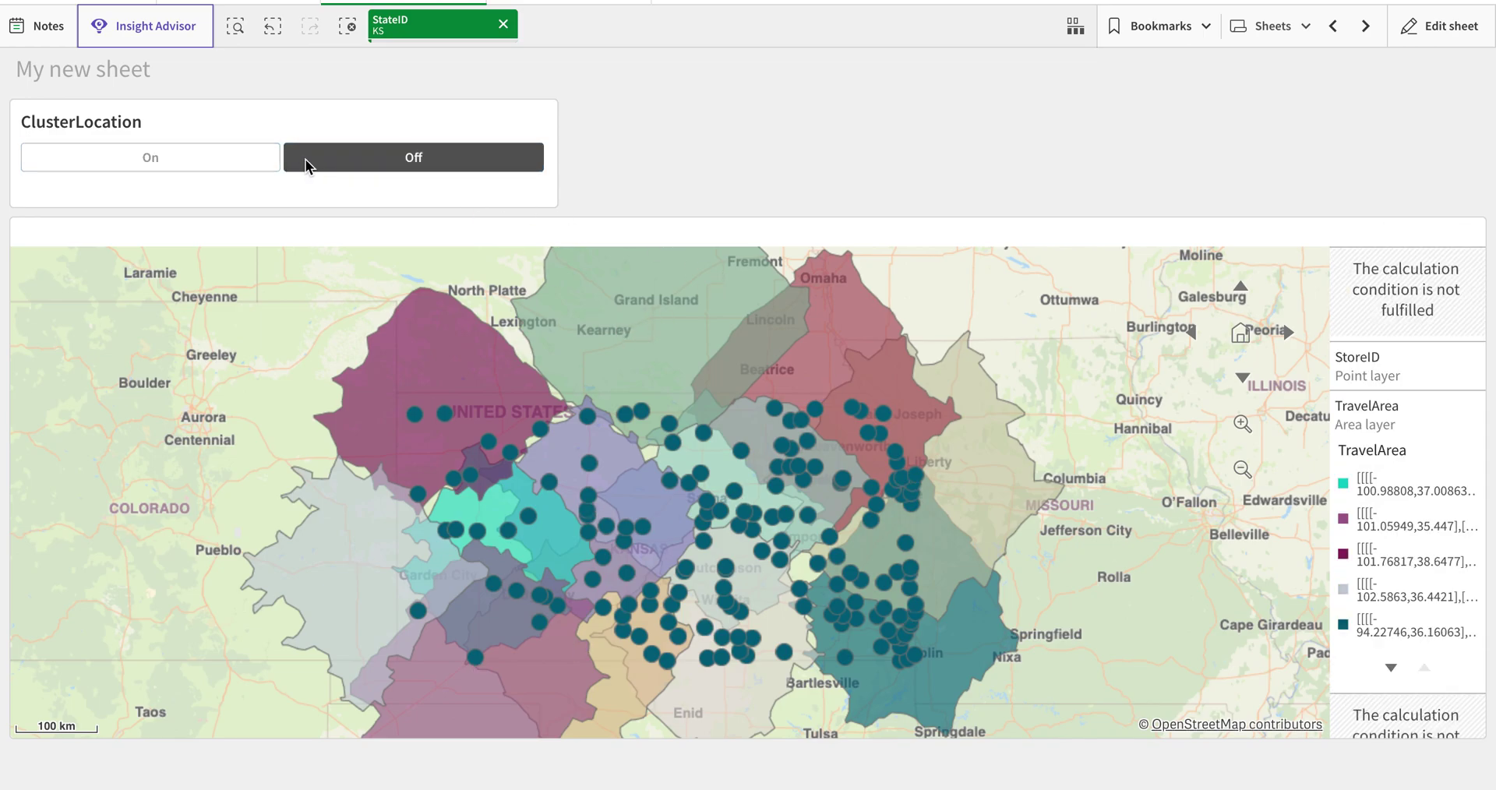
left_click(1441, 25)
left_click(1332, 28)
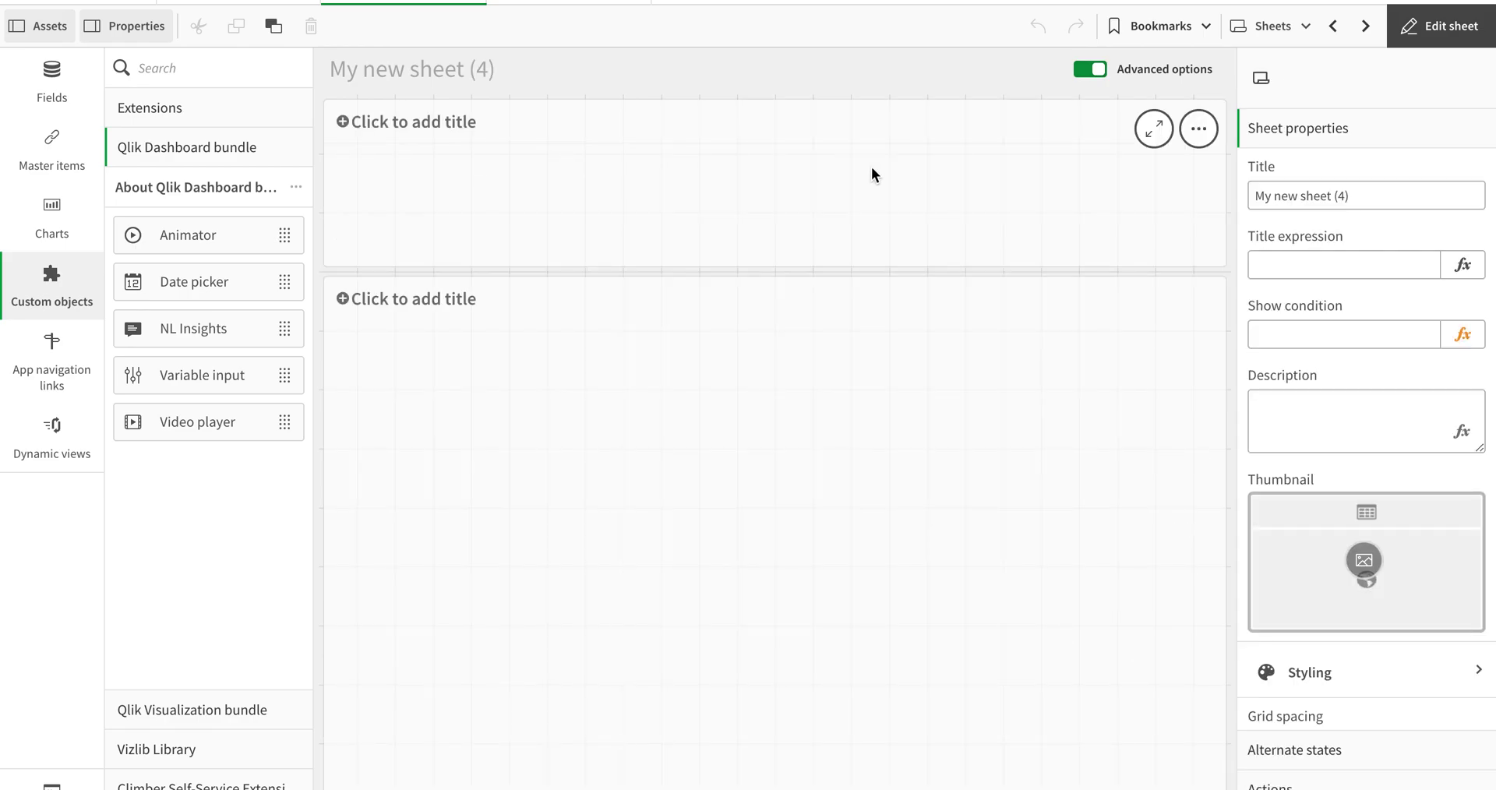
Step: Move through the sheets, via MultiLayer, and step back to My new sheet
left_click(1362, 28)
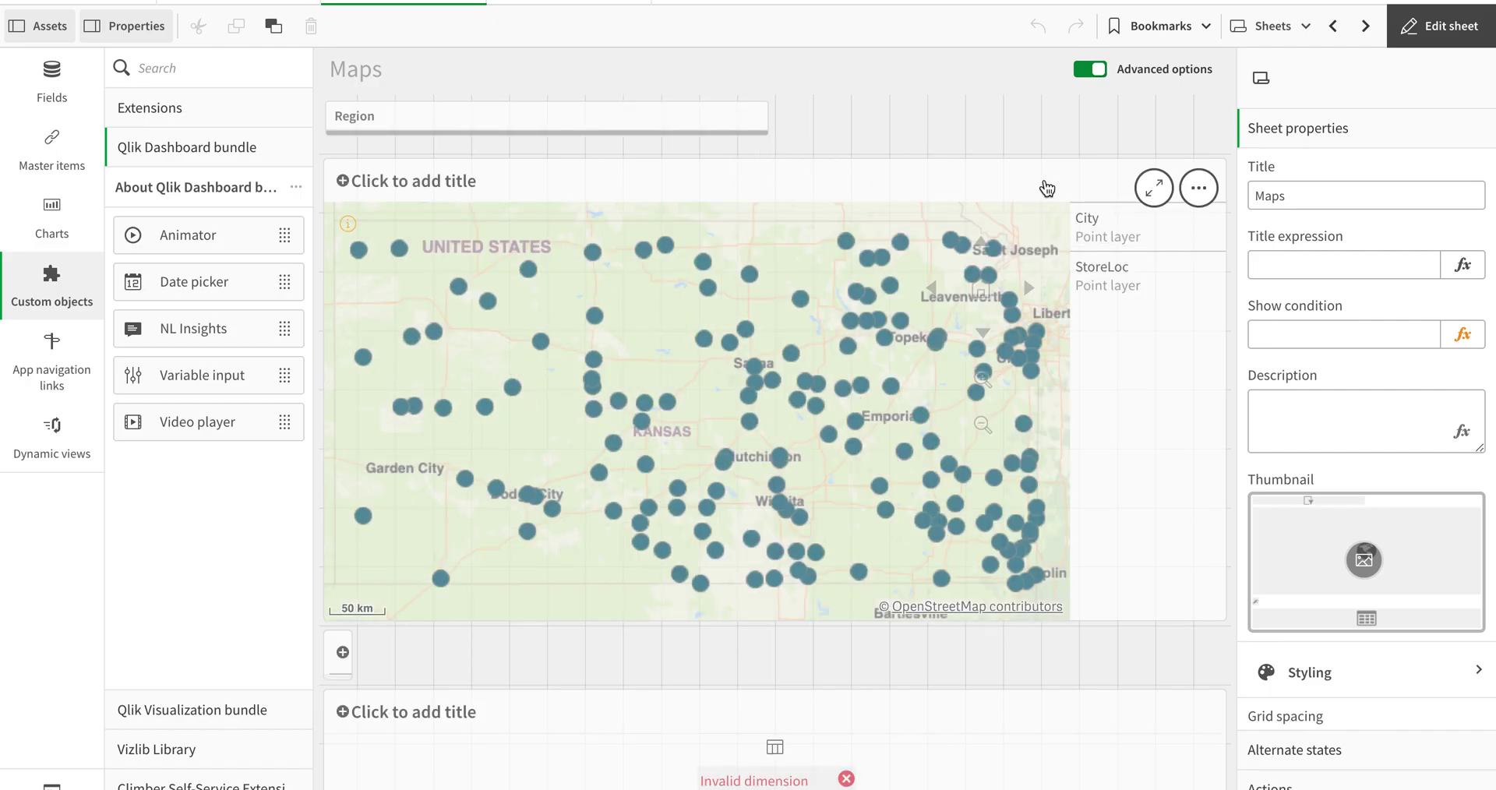
left_click(1365, 25)
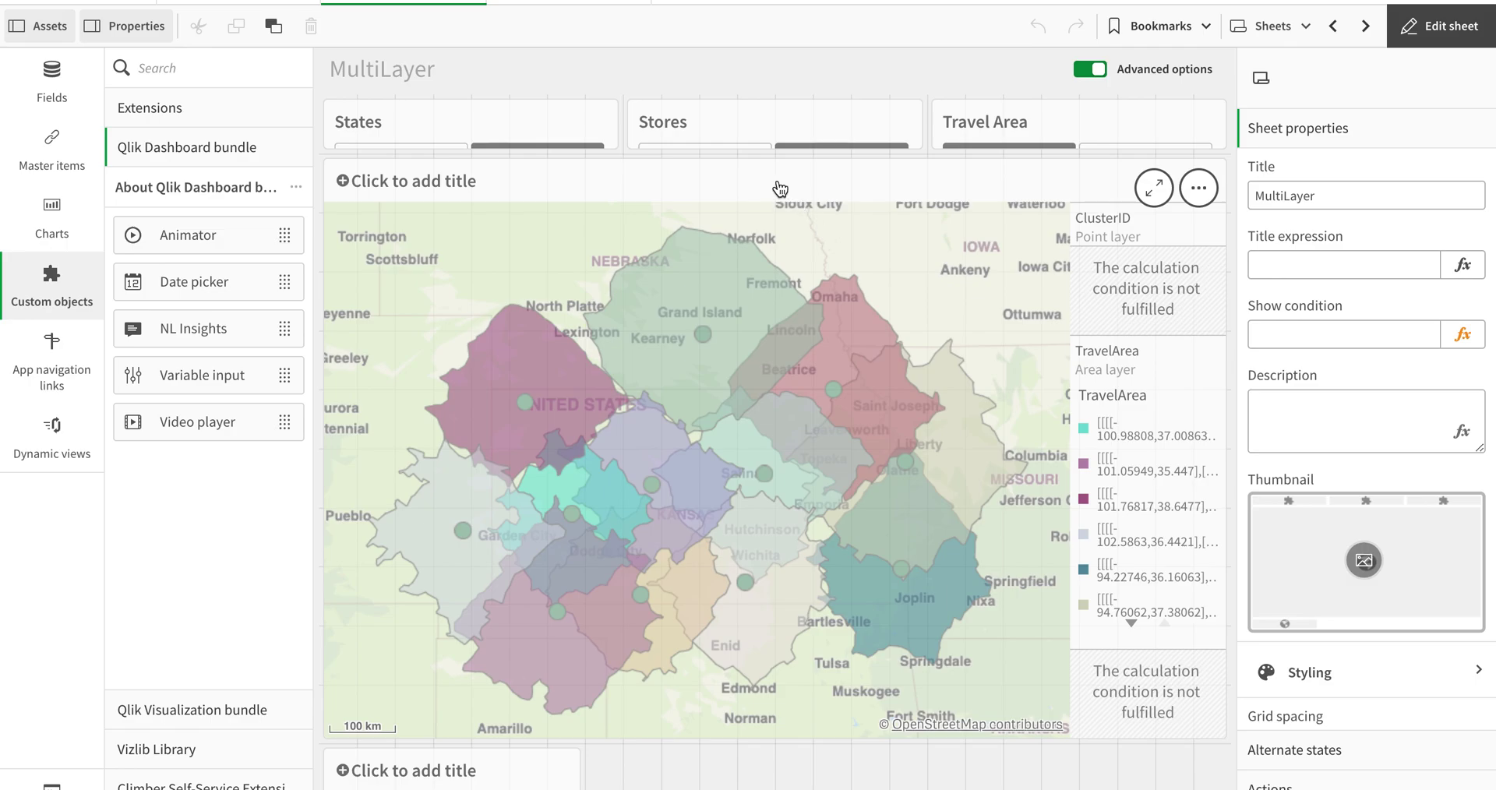
left_click(579, 112)
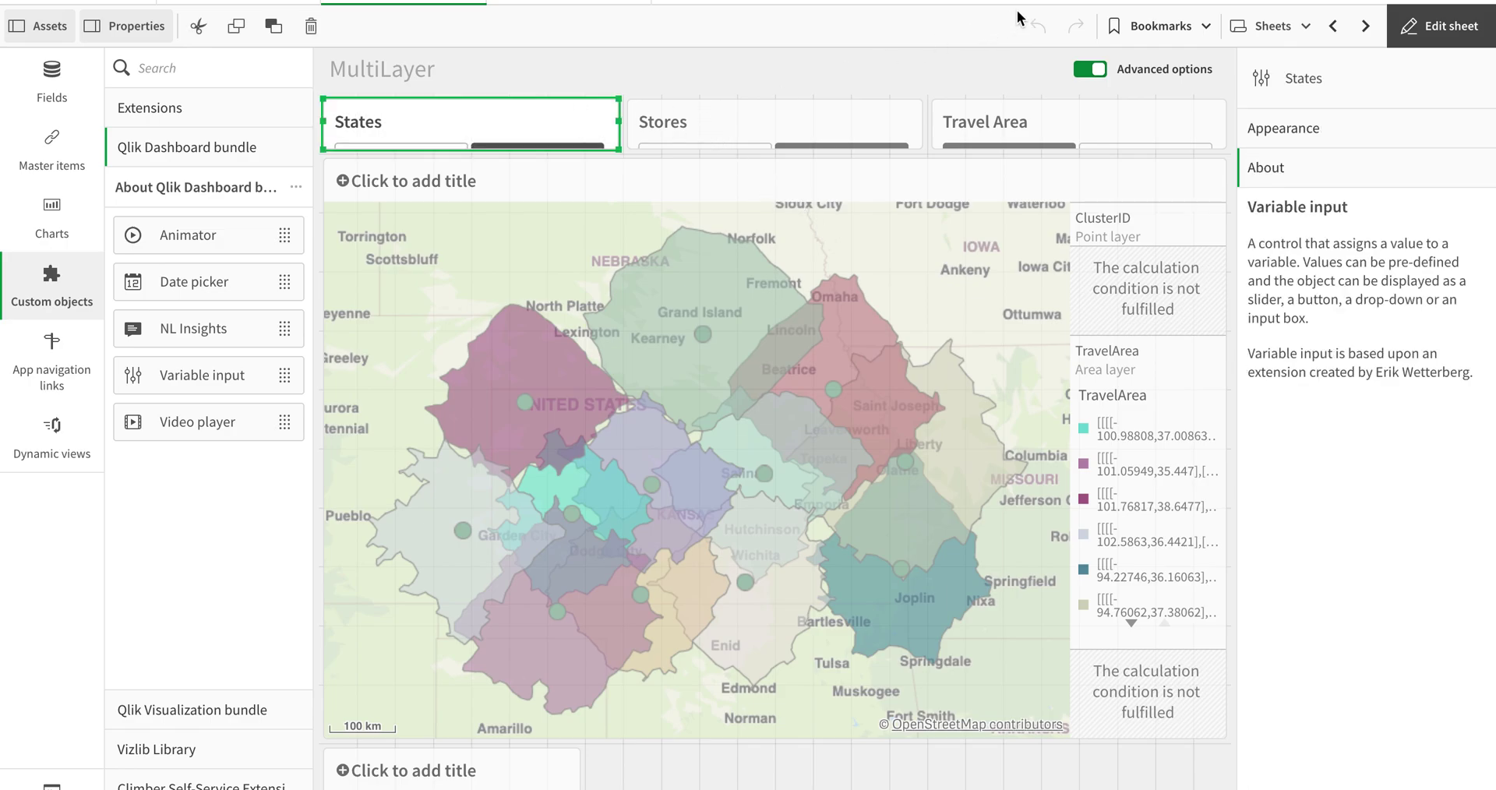
left_click(1268, 28)
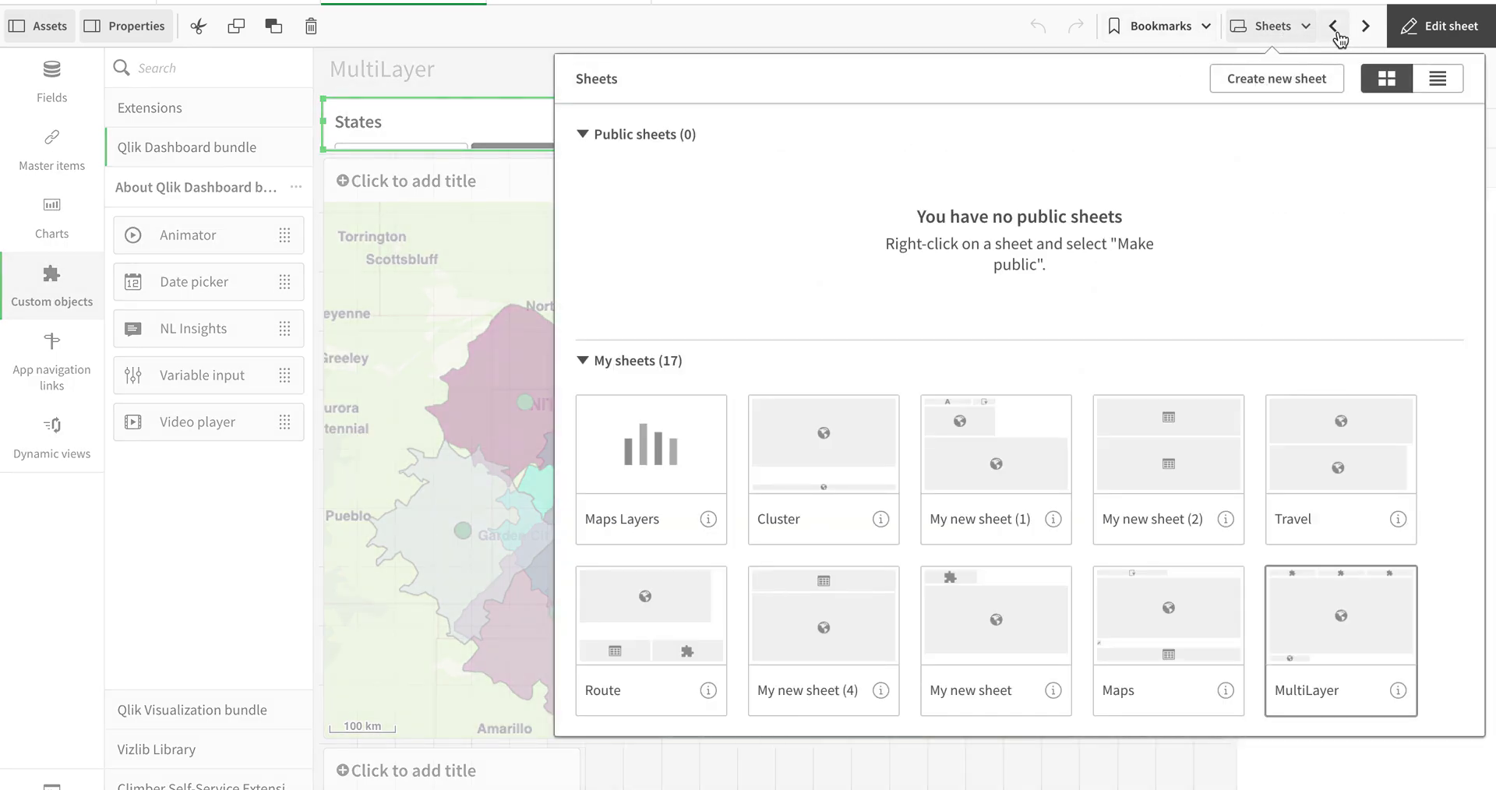
left_click(1336, 31)
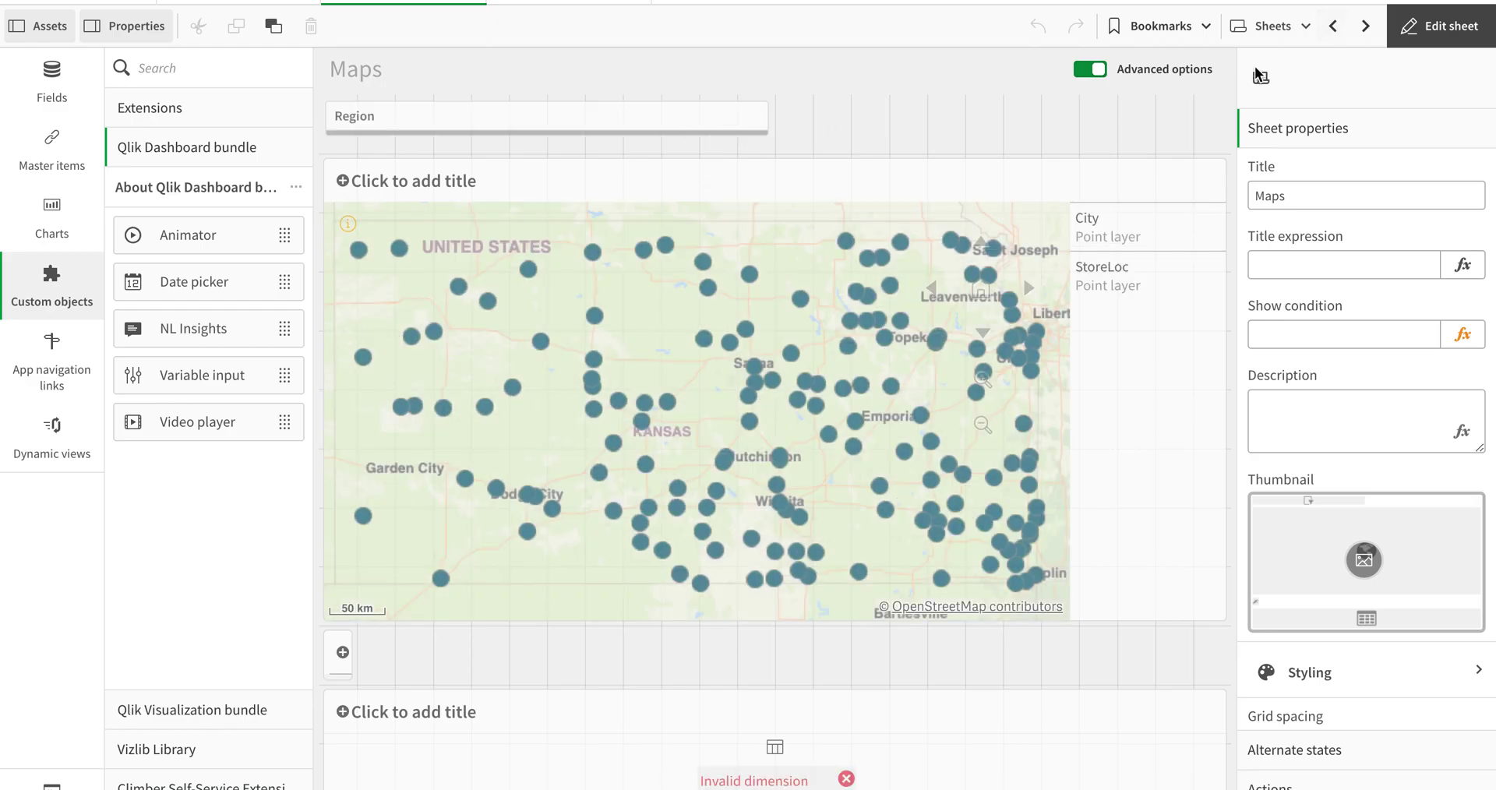
left_click(1340, 34)
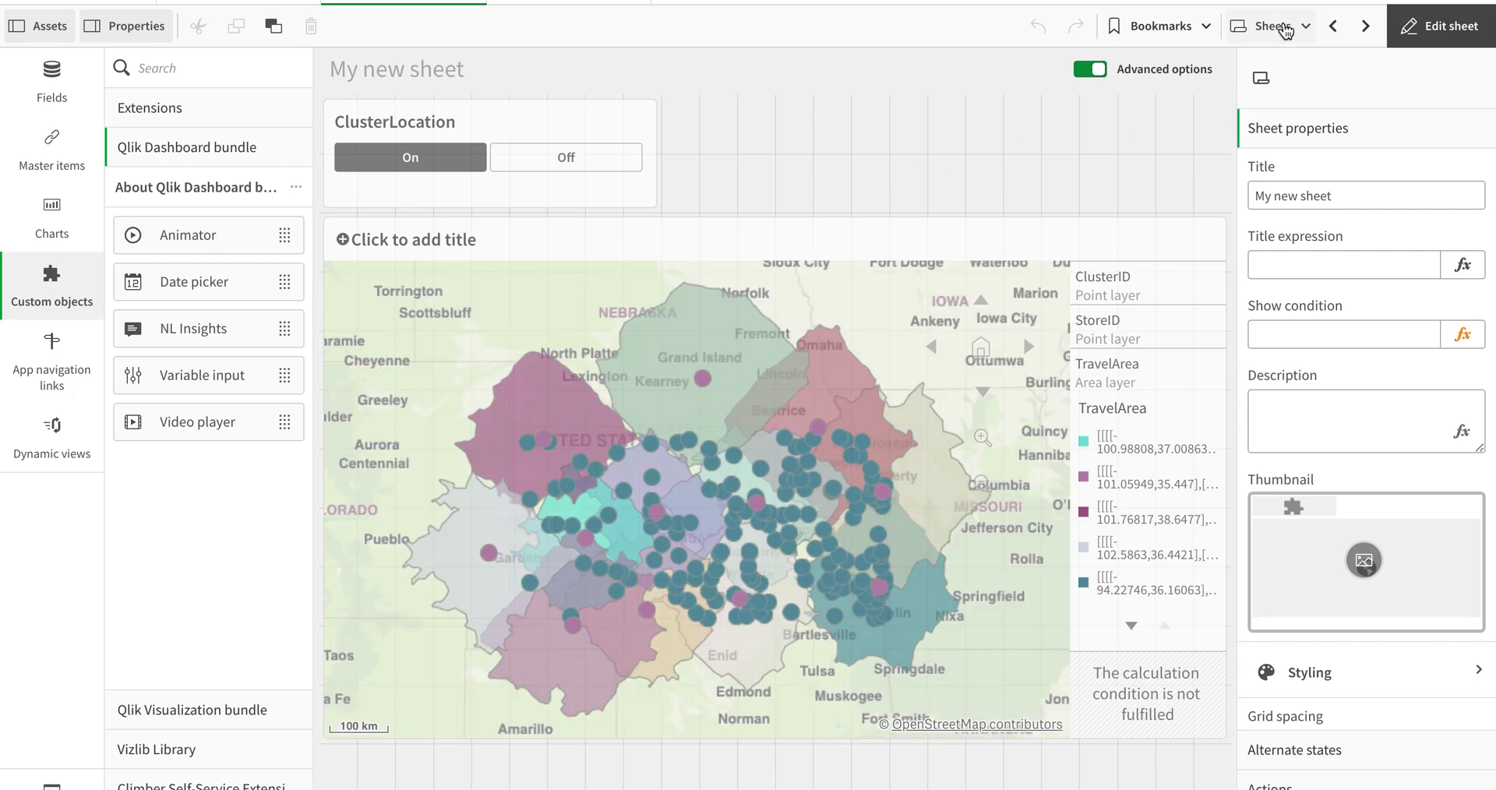
Step: Delete an accidentally pasted map and browse the sheet overview to MultiLayer and Maps
key("ctrl+v")
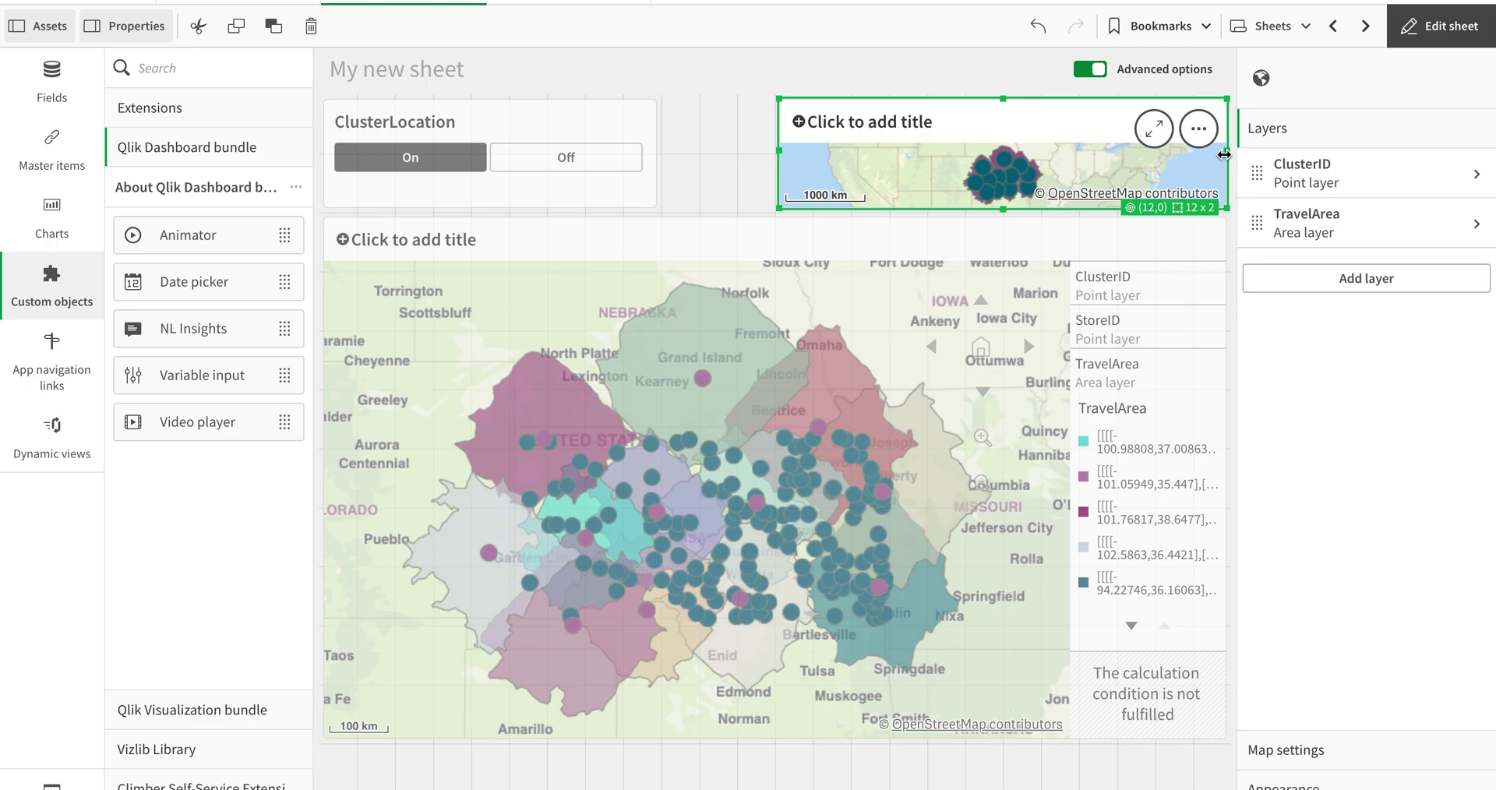
key("Delete")
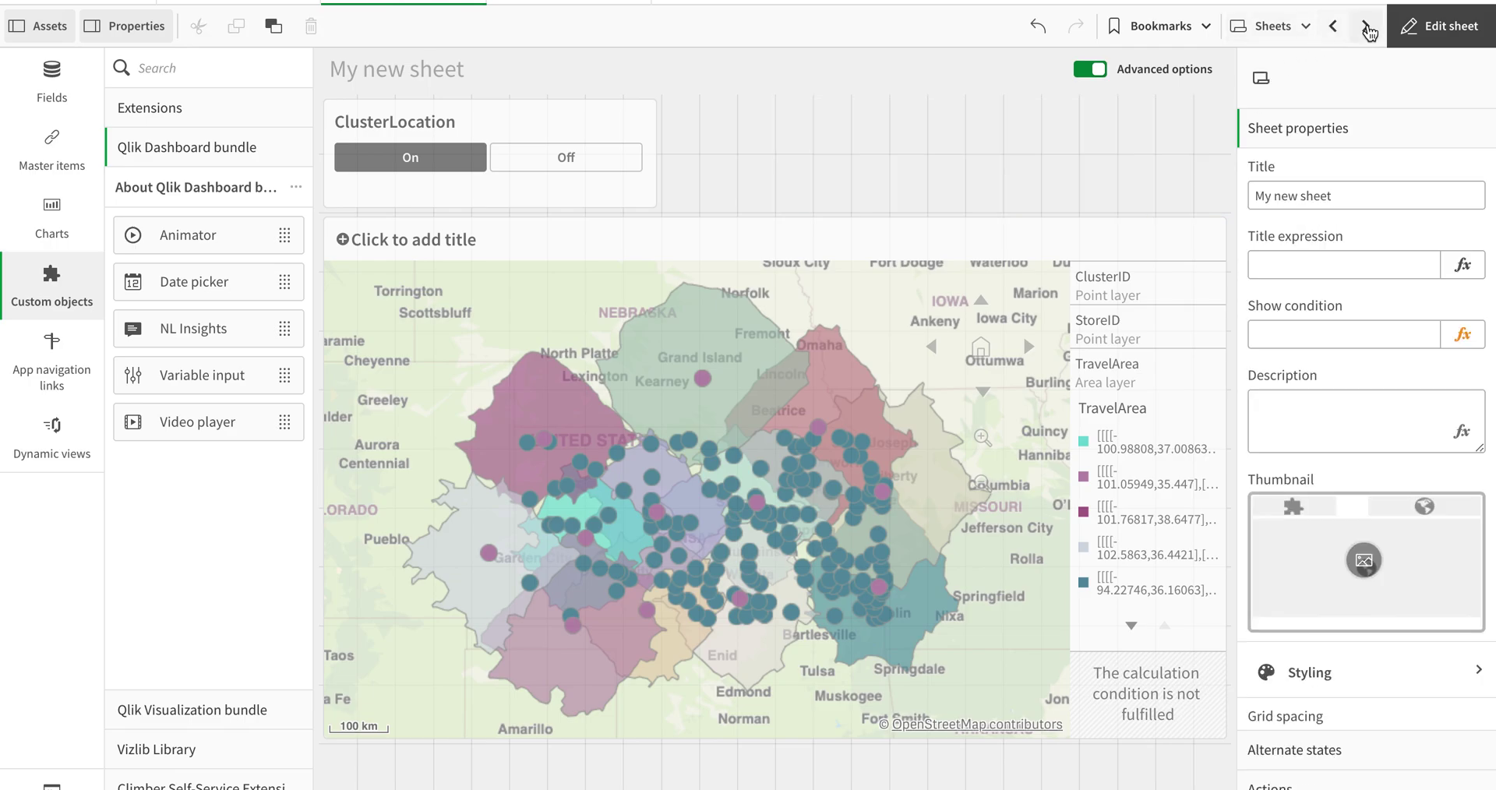
left_click(1300, 28)
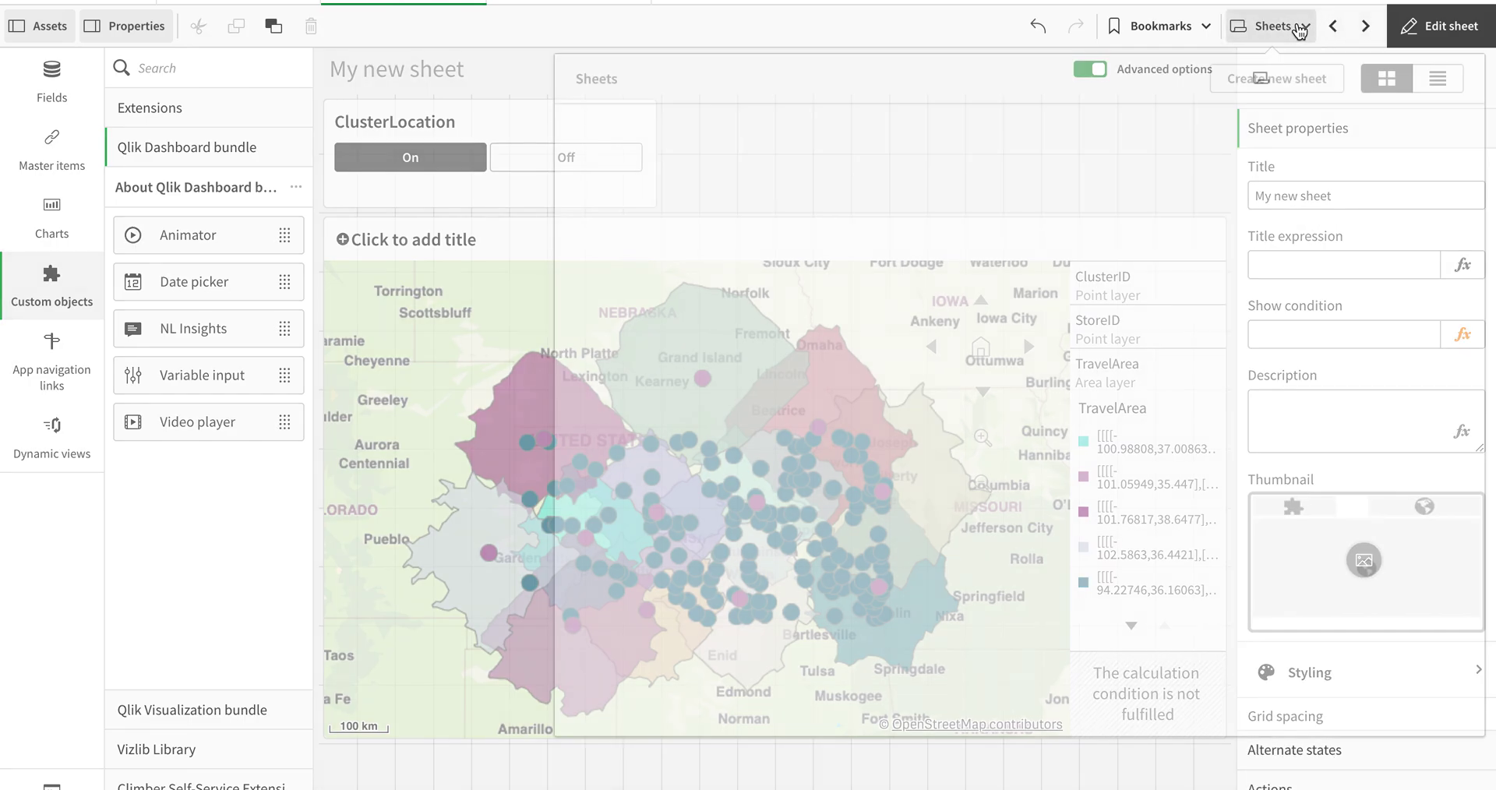
left_click(1107, 614)
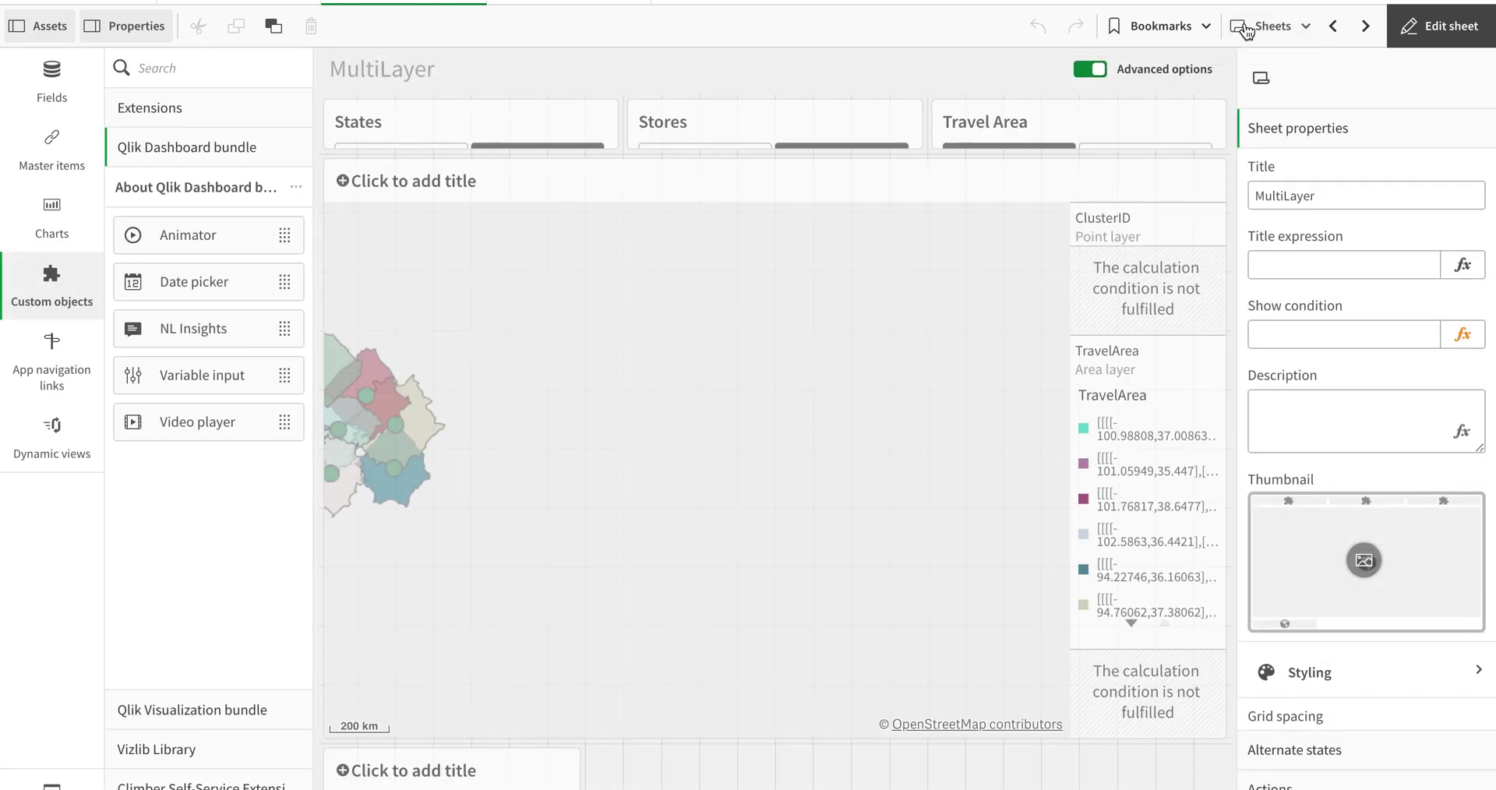
left_click(1300, 28)
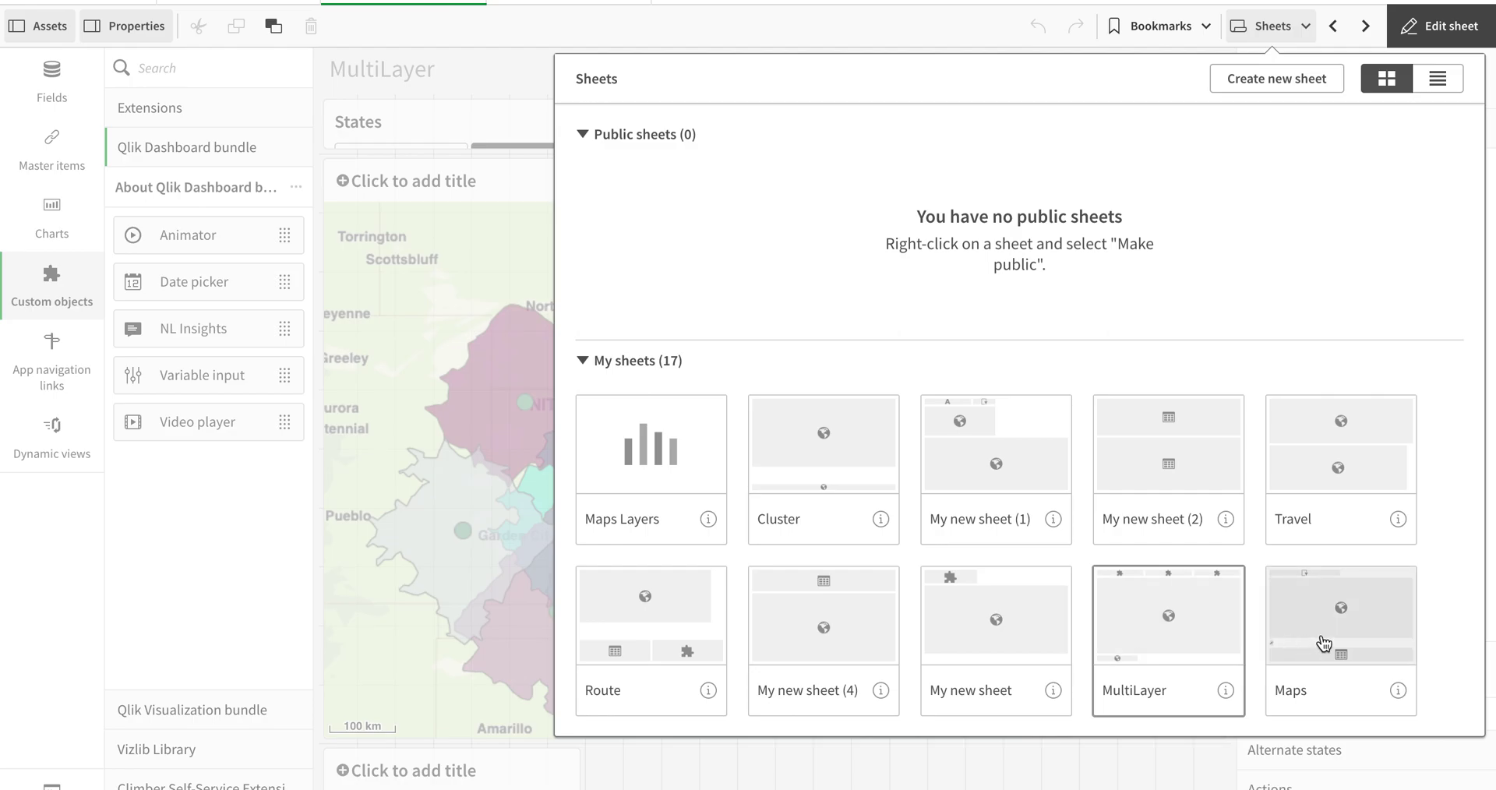
left_click(1329, 628)
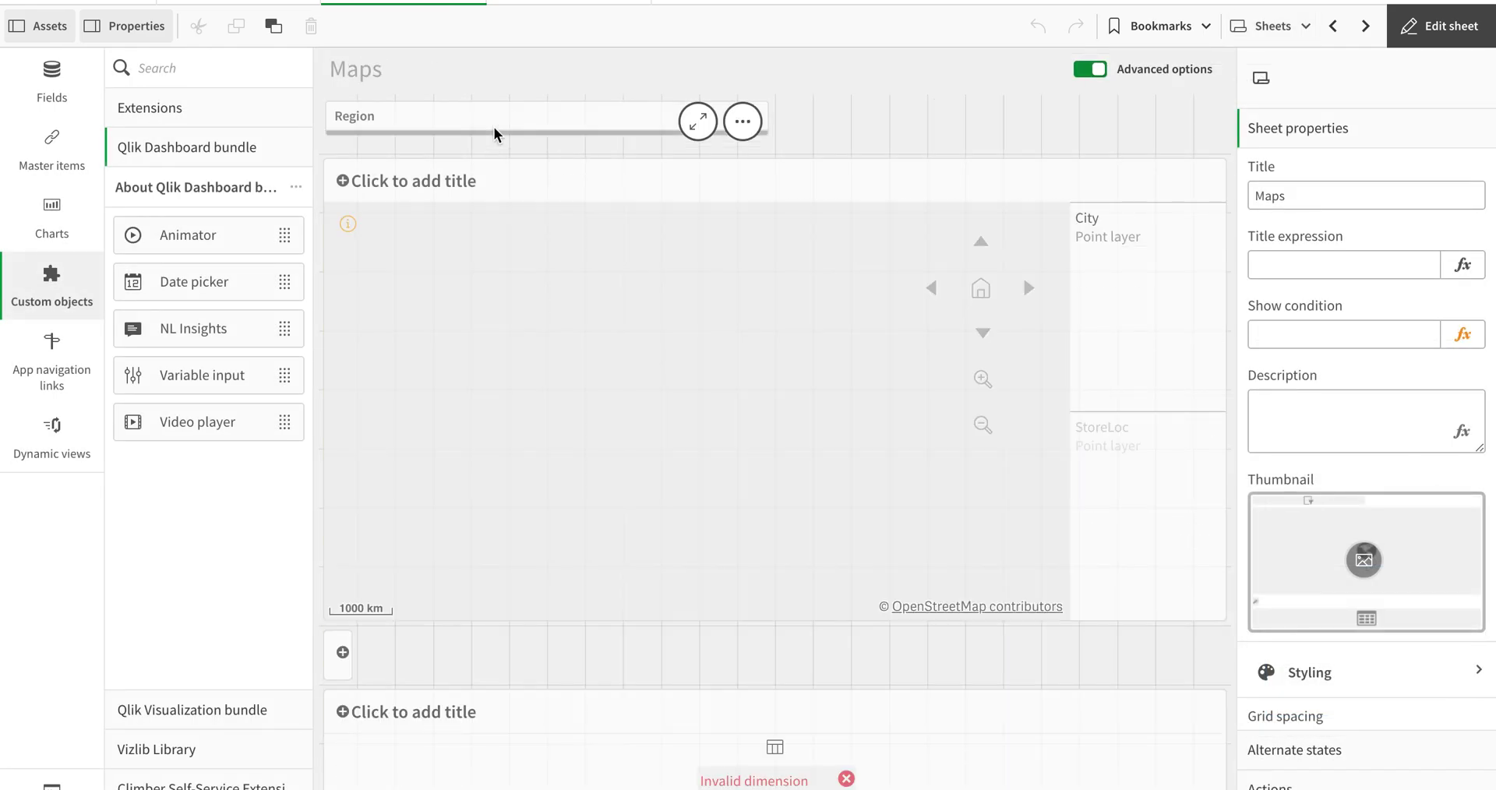
Step: Step back to My new sheet and select the ClusterLocation control to copy it
left_click(493, 126)
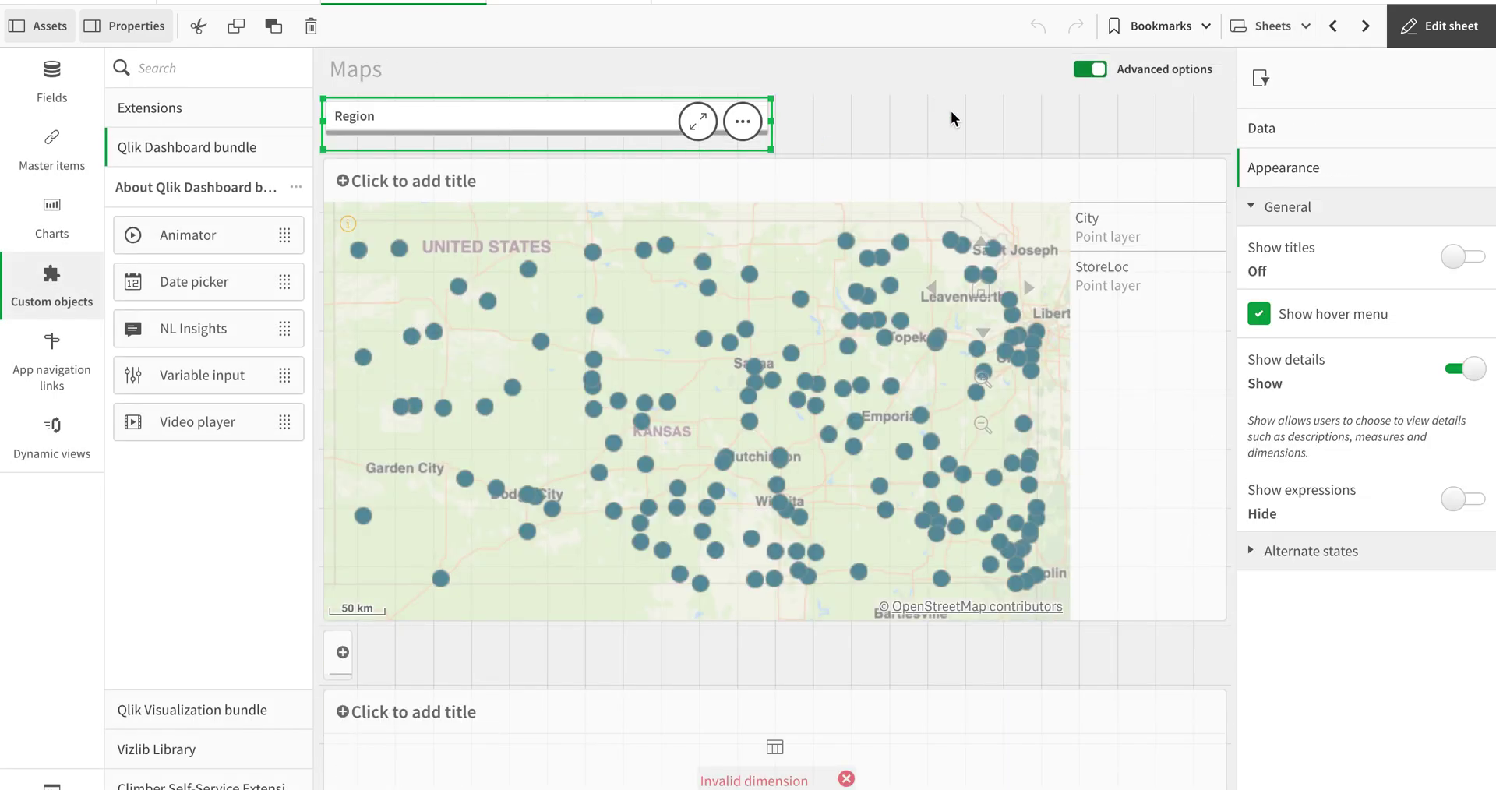
left_click(1333, 28)
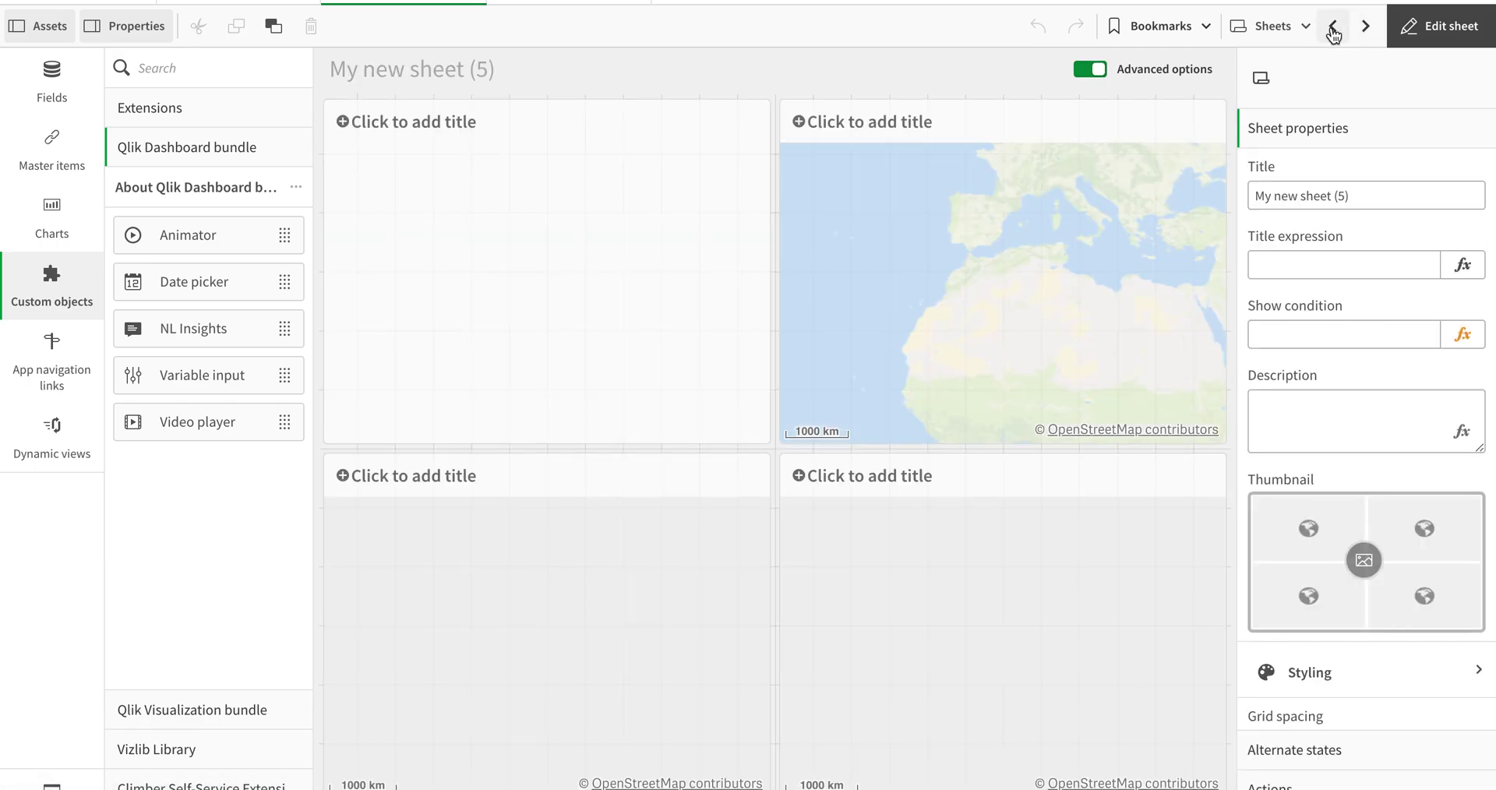
left_click(1333, 30)
left_click(1333, 29)
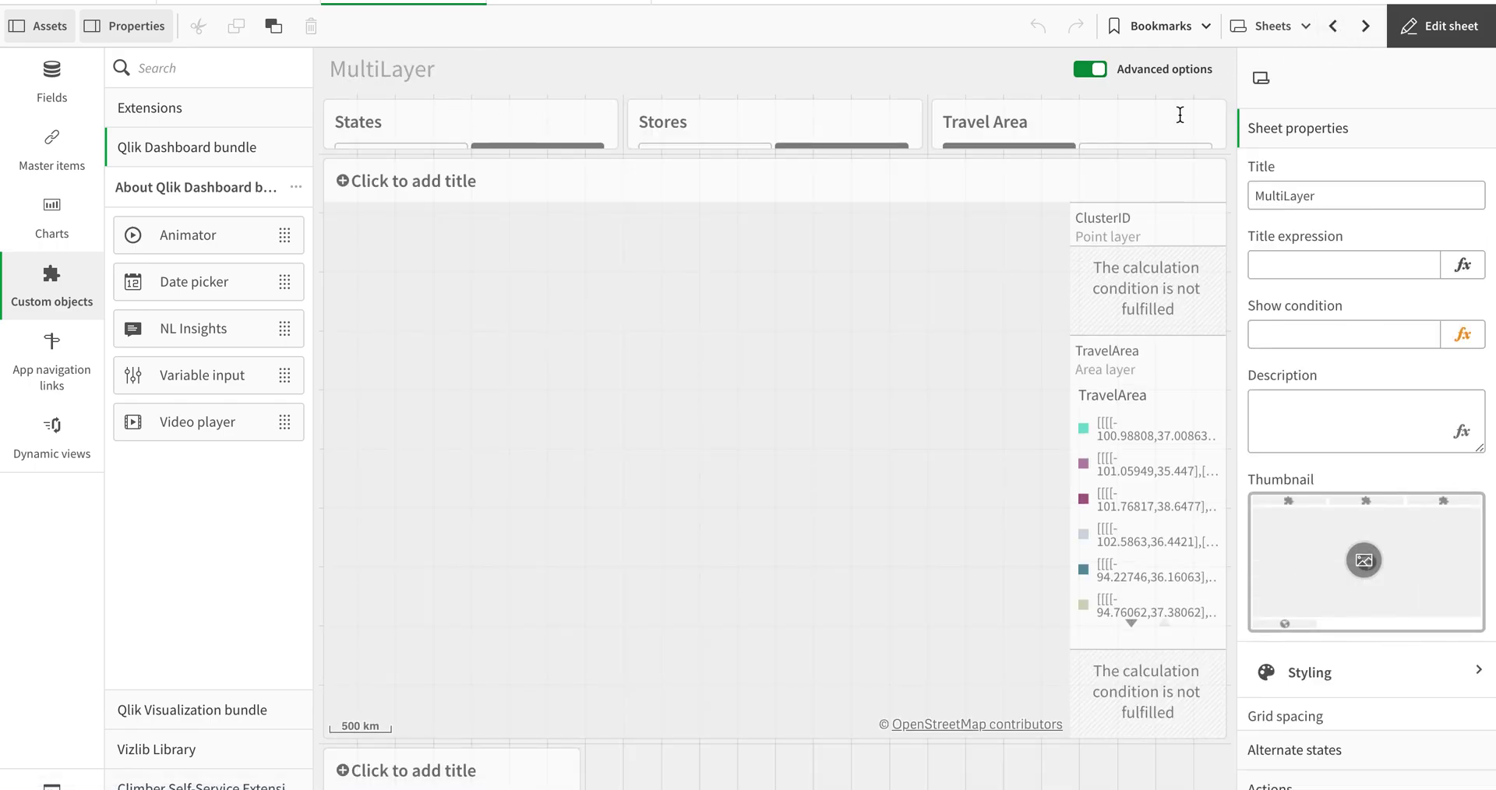
left_click(1332, 29)
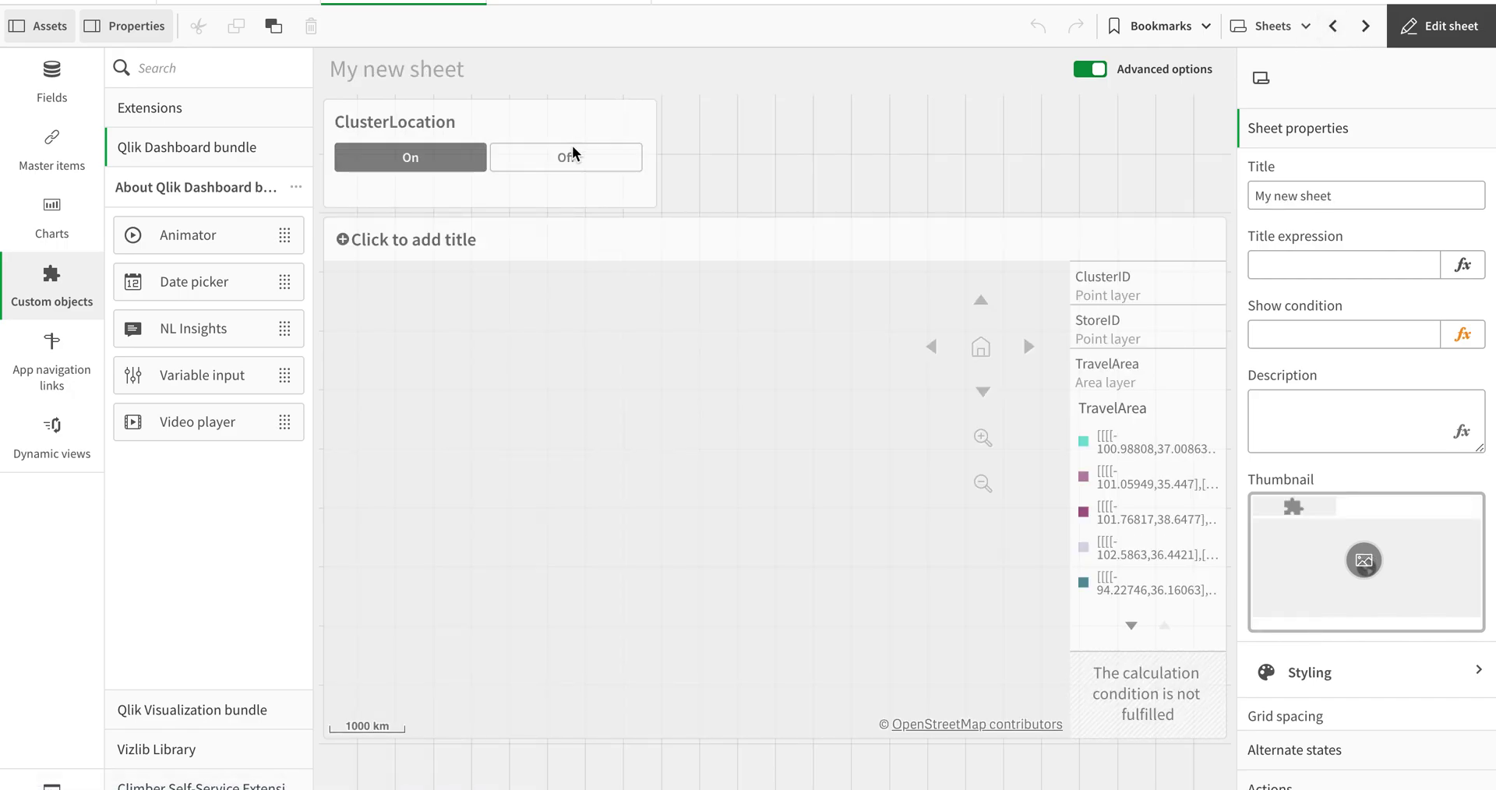
left_click(620, 191)
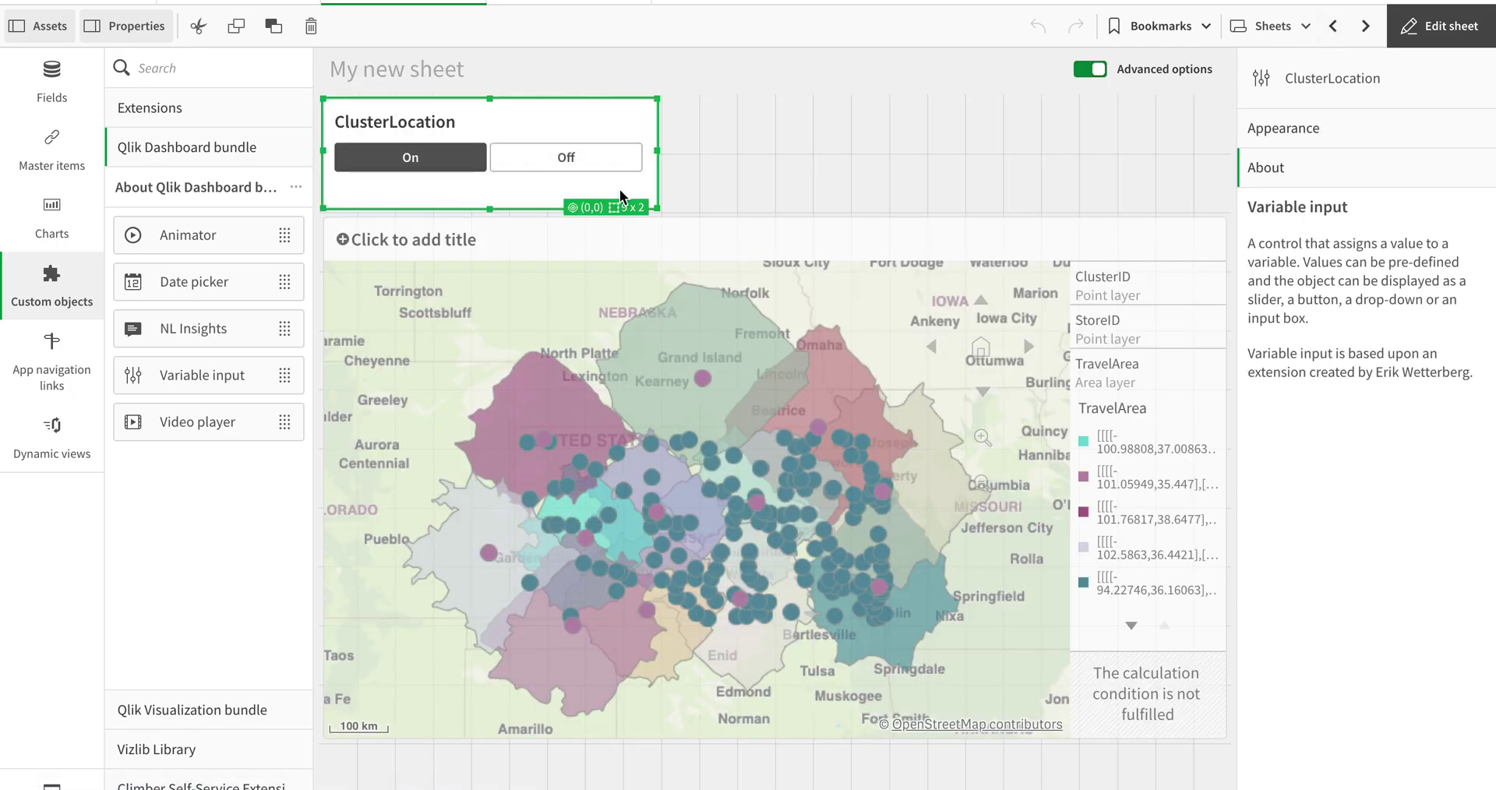
left_click(1074, 100)
Step: On the MultiLayer sheet, narrow the Travel Area control to free space
left_click(1365, 26)
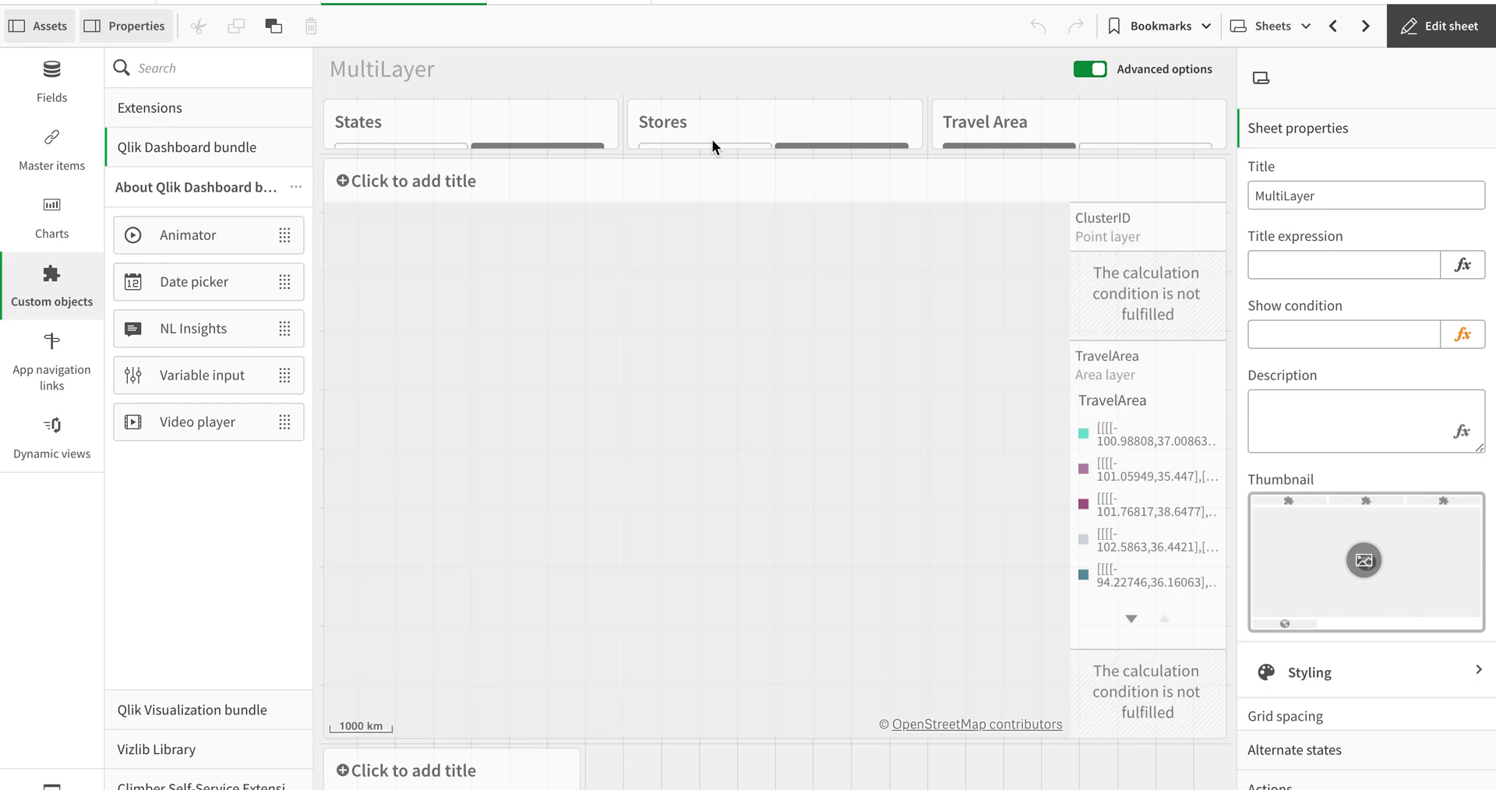
left_click(712, 139)
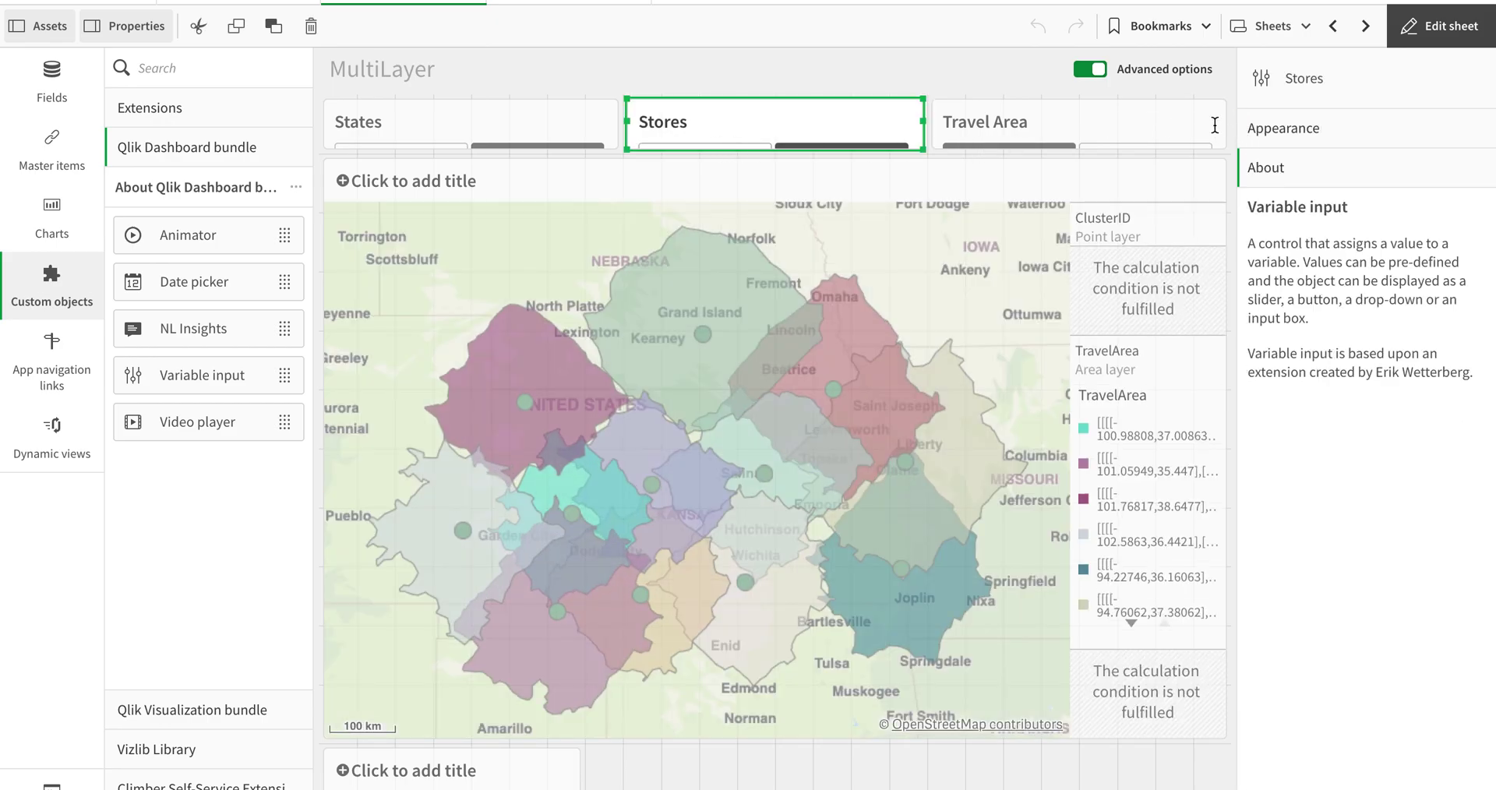
left_click(1216, 126)
left_click_drag(1232, 124, 1151, 129)
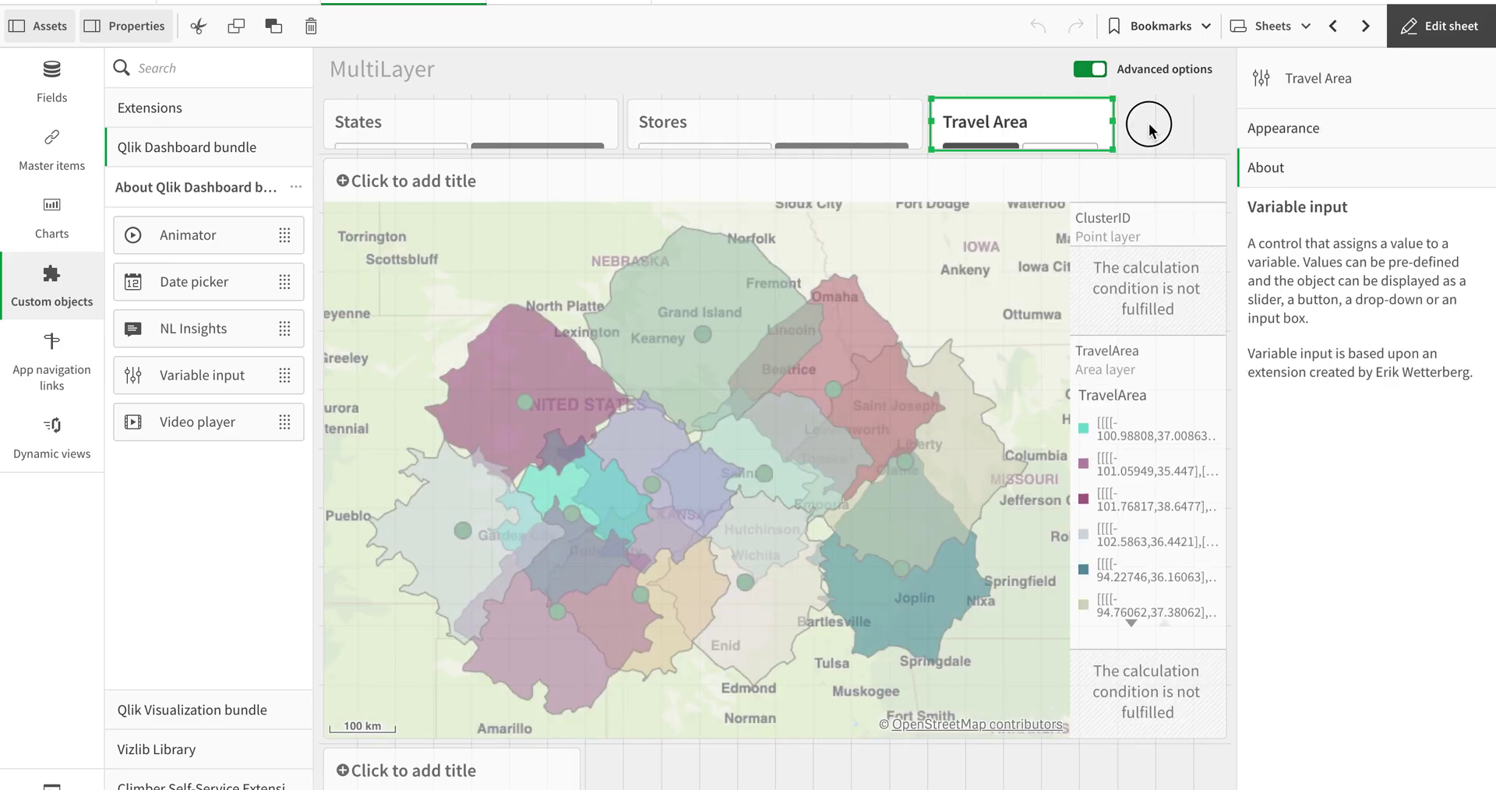
left_click(1148, 123)
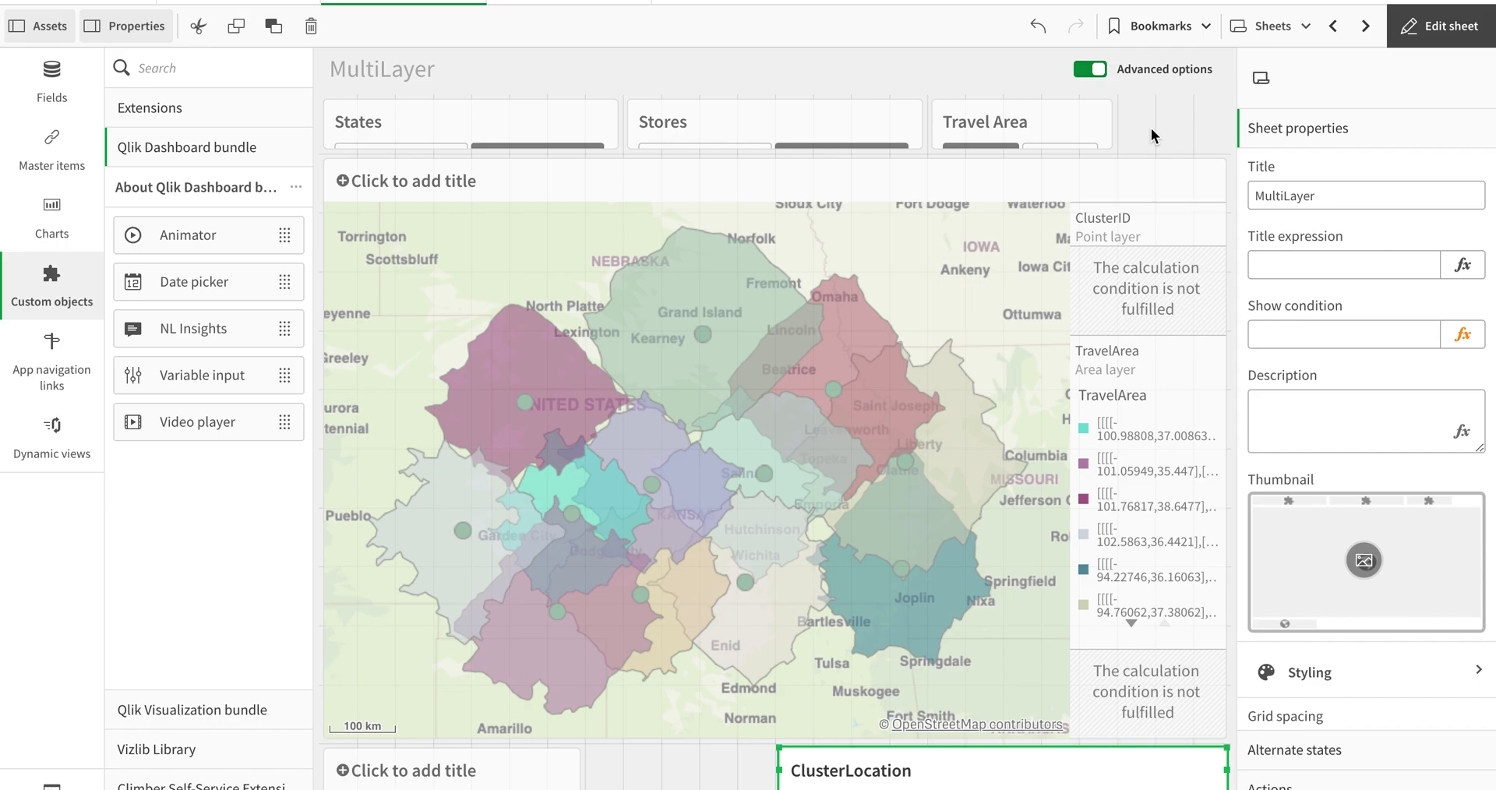
Step: Move ClusterLocation into the top row, lower the map, and make States taller
left_click_drag(1028, 761, 1168, 107)
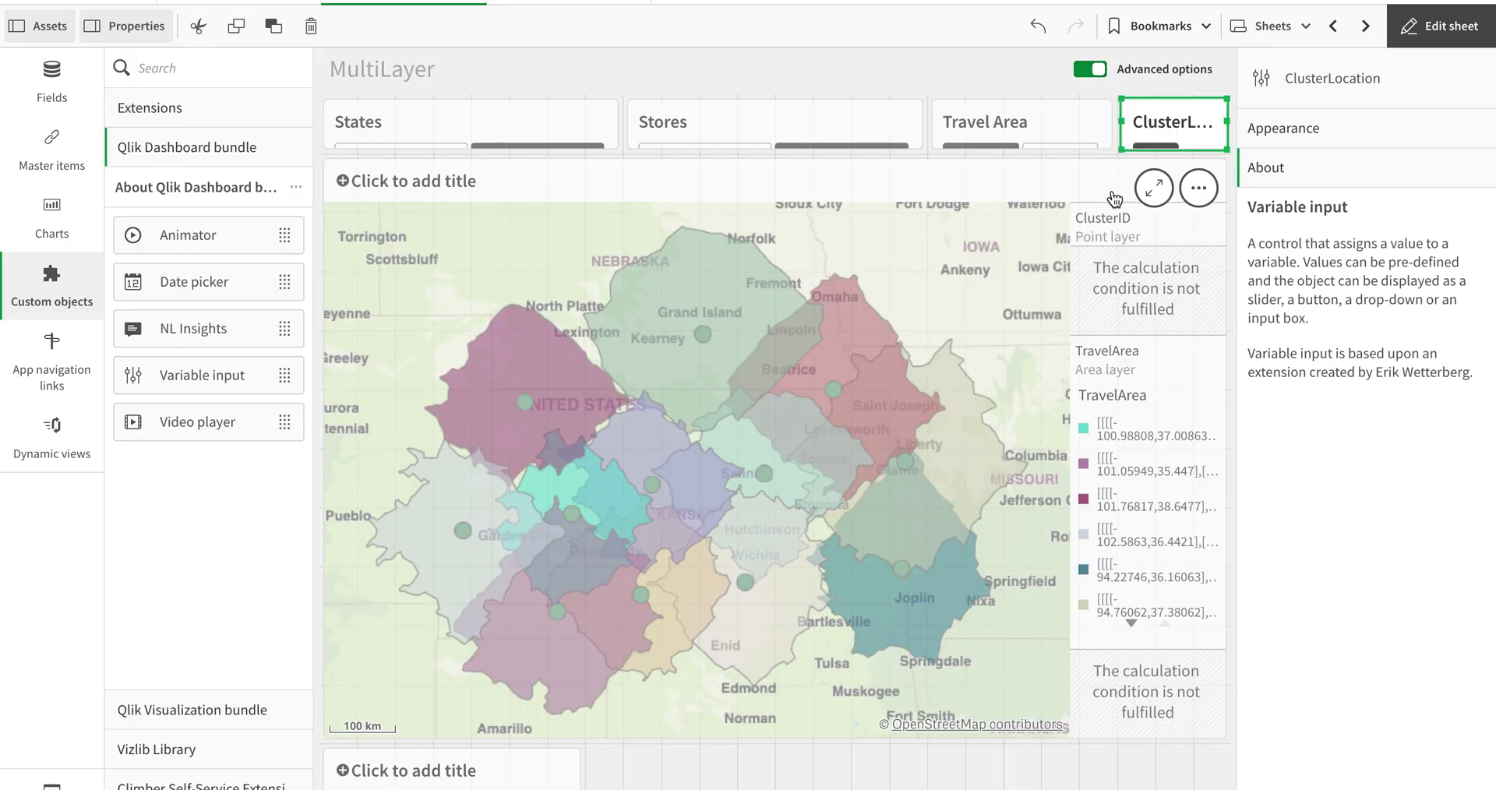
left_click(1025, 181)
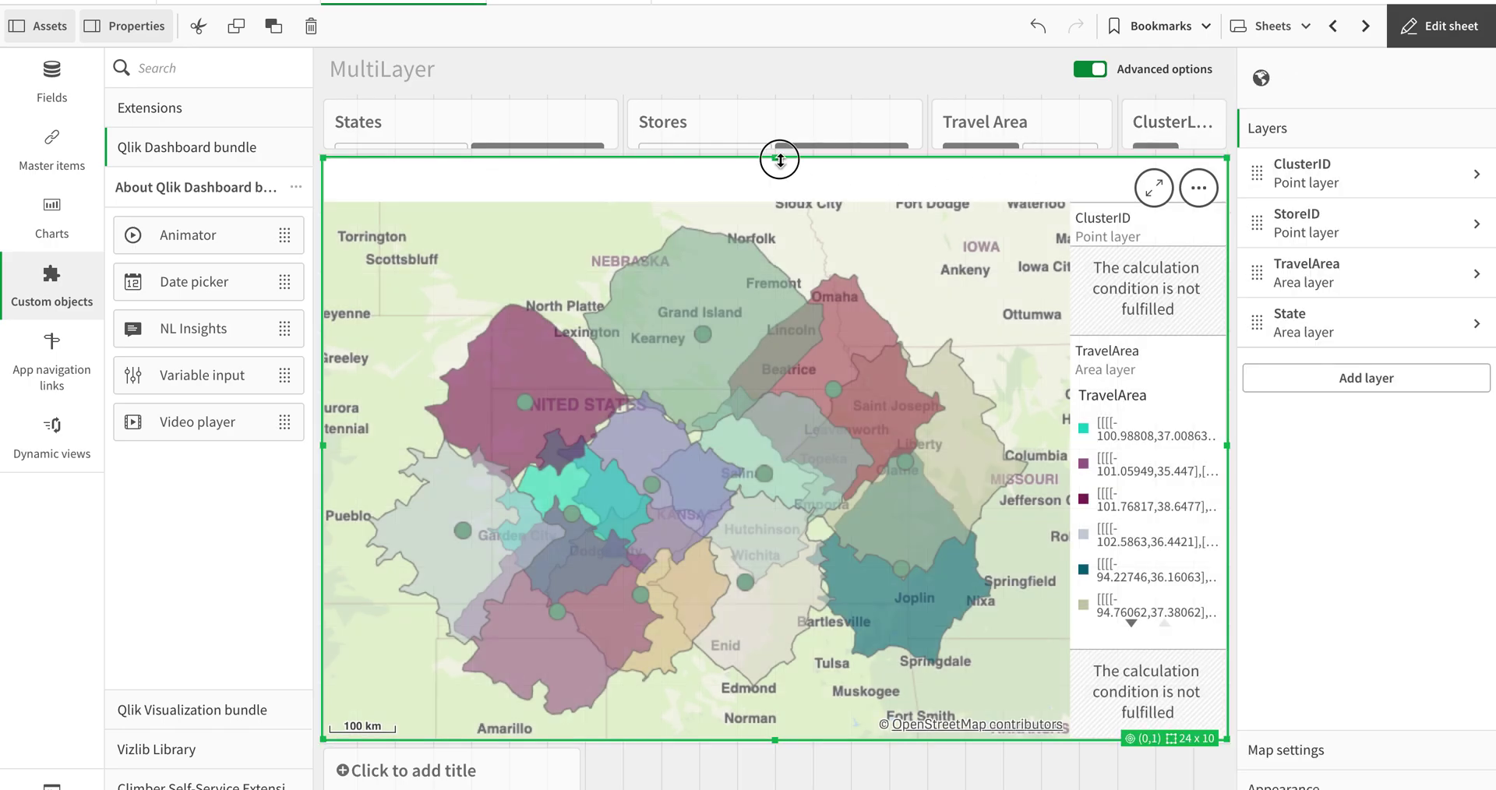
left_click_drag(780, 160, 775, 190)
left_click(655, 144)
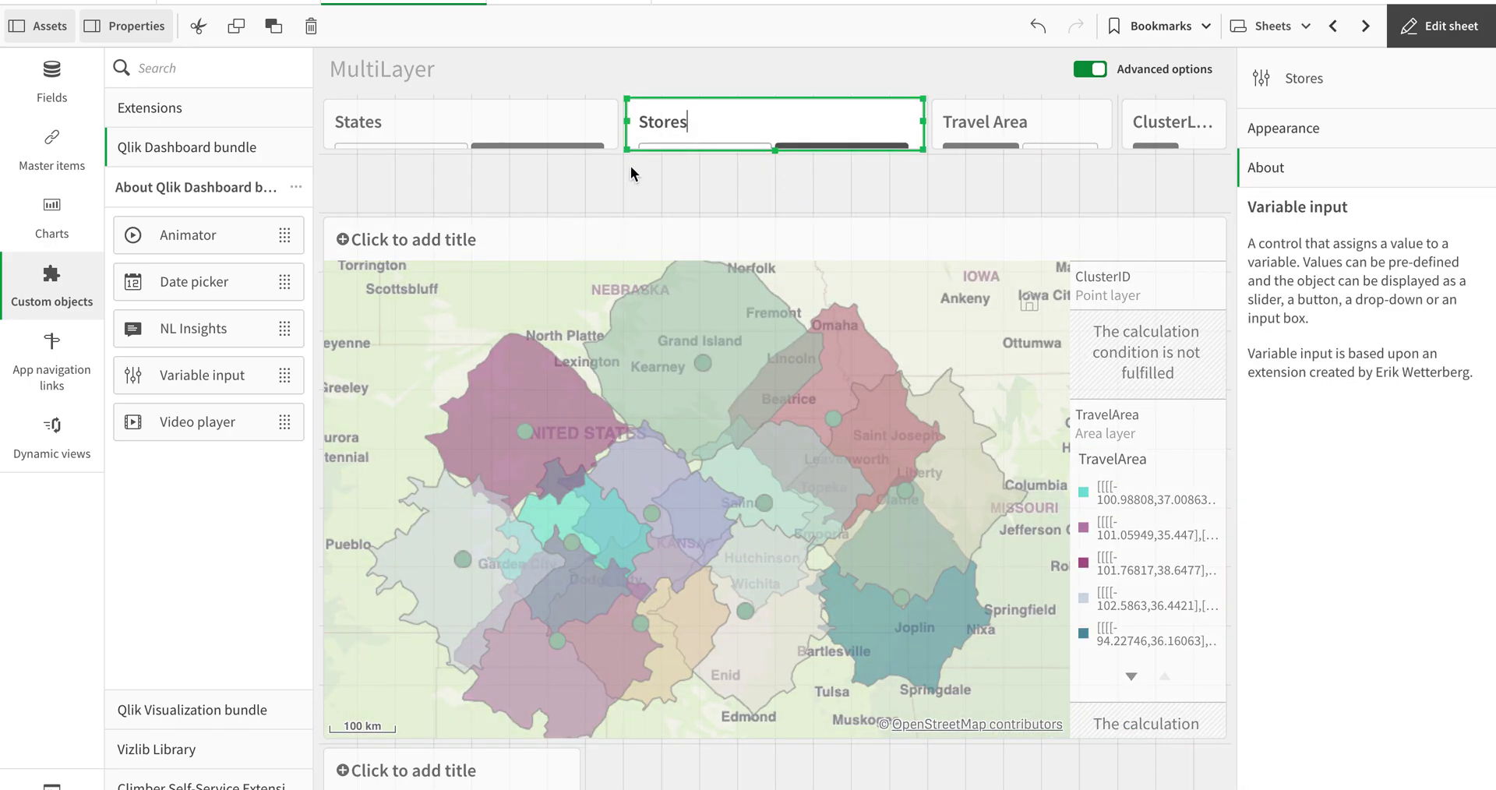
left_click(538, 147)
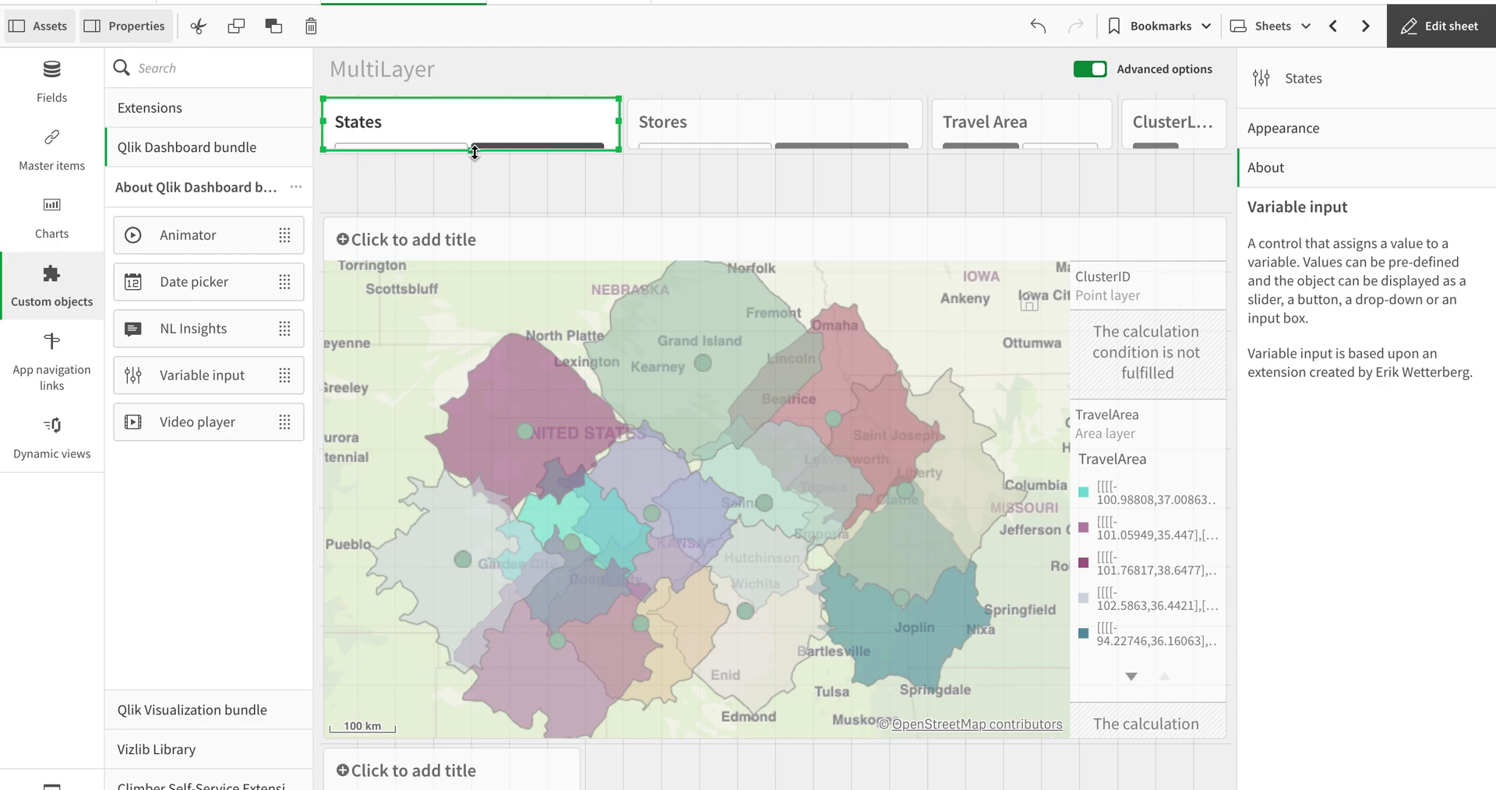
left_click_drag(476, 151, 472, 201)
Step: Make Stores taller and adjust the widths of the States and Stores controls
left_click(717, 143)
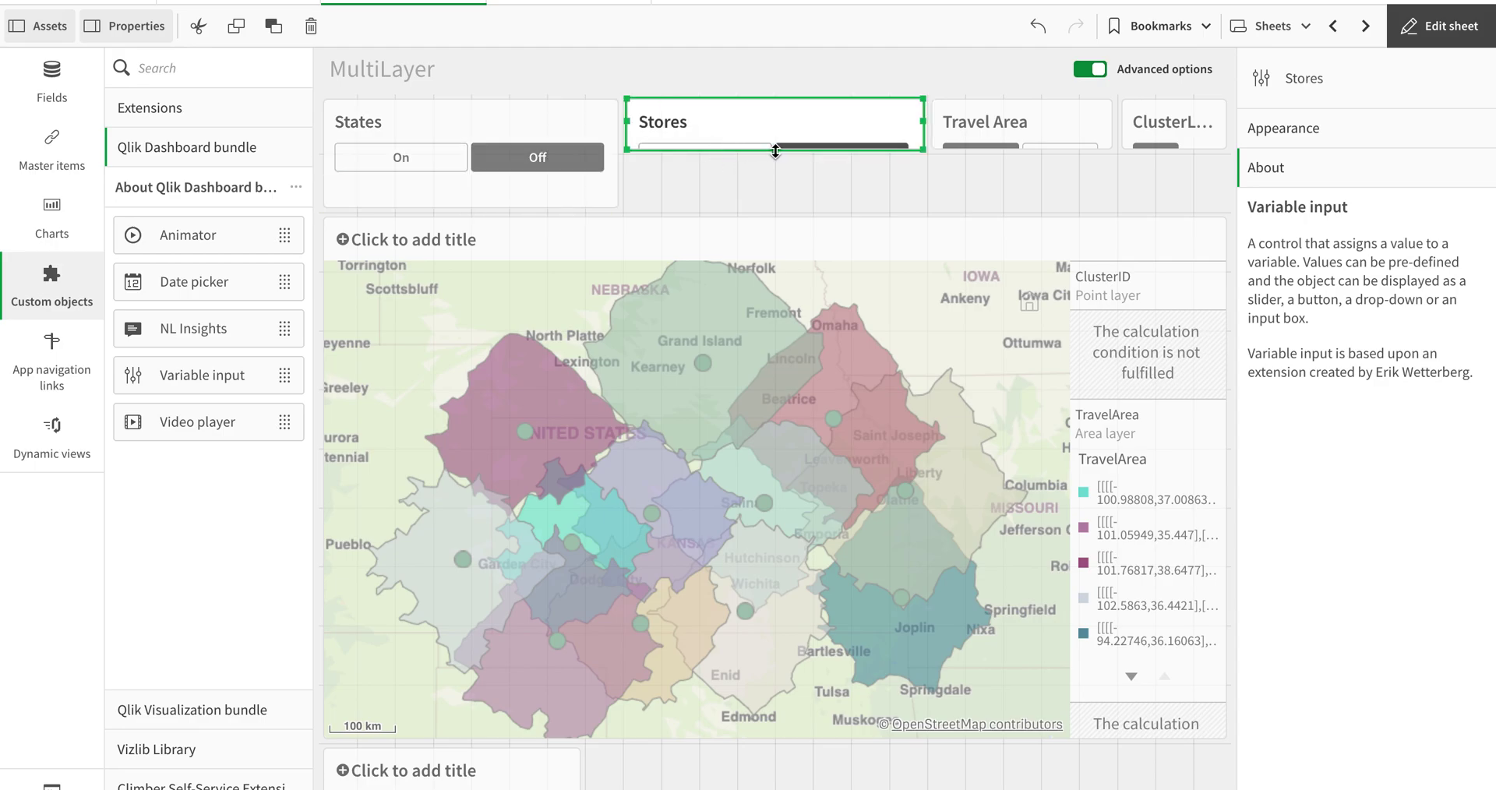
left_click_drag(775, 150, 773, 207)
left_click(598, 161)
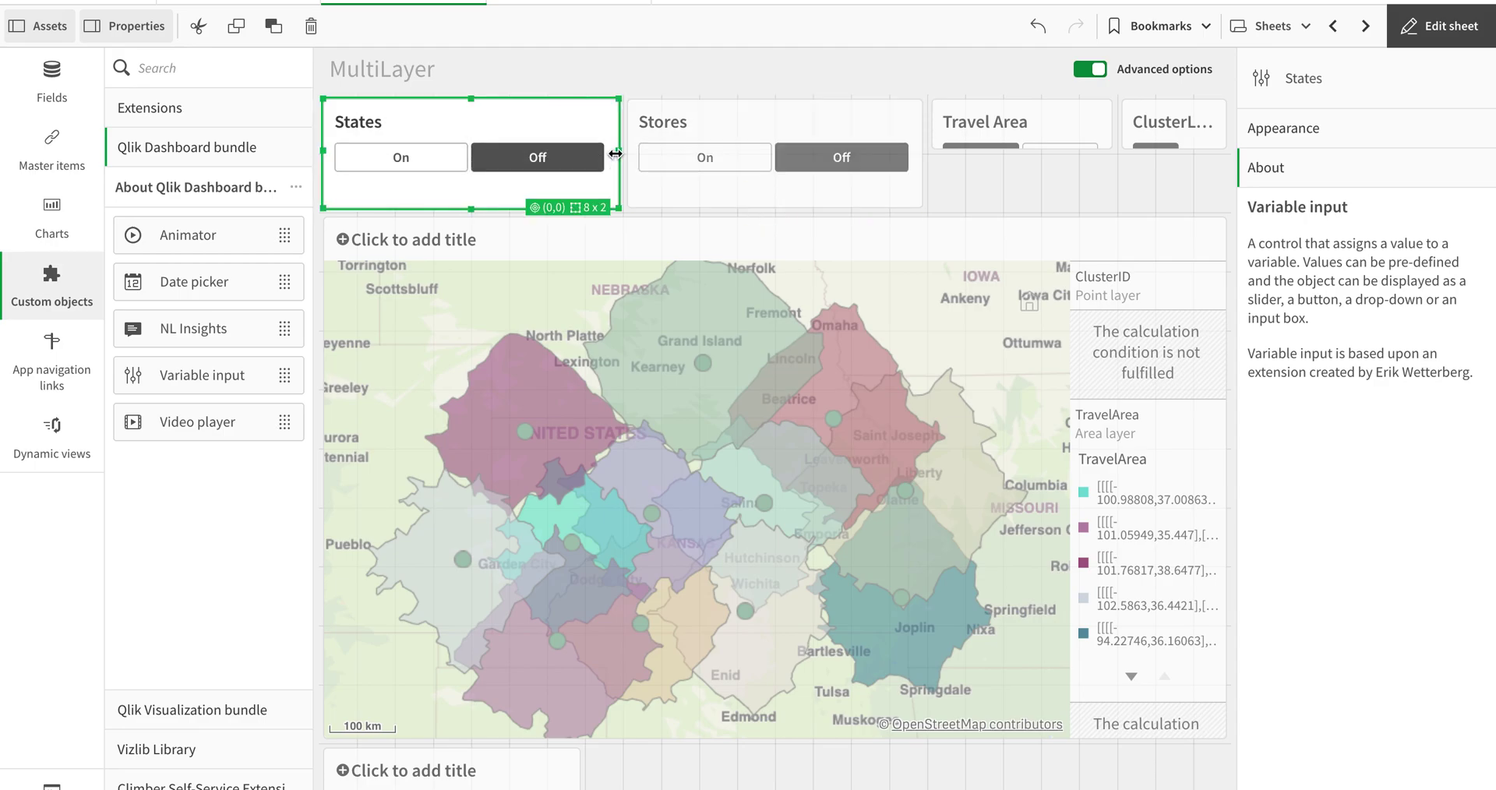
left_click_drag(614, 155, 579, 157)
left_click(615, 162)
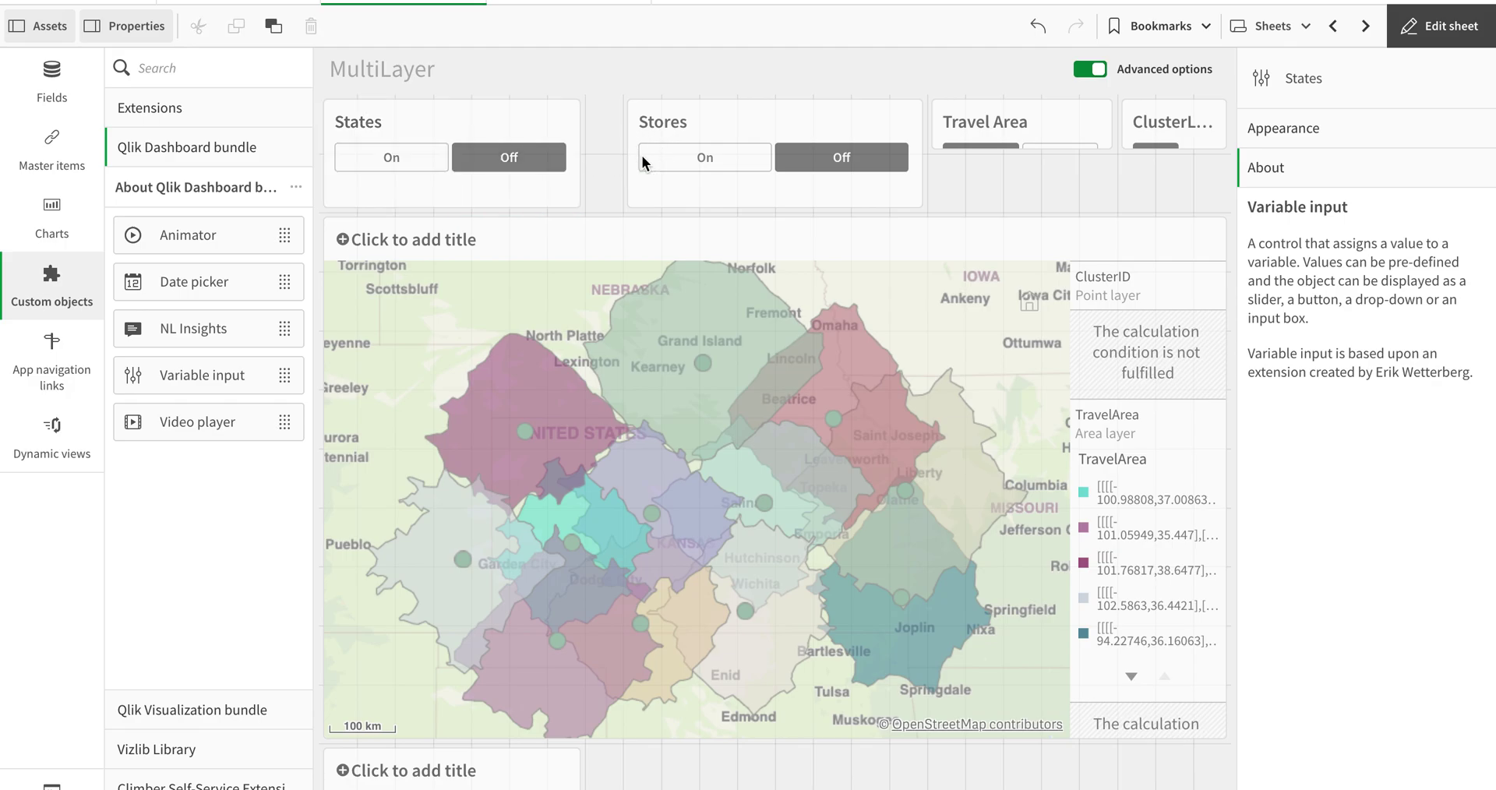
left_click(643, 158)
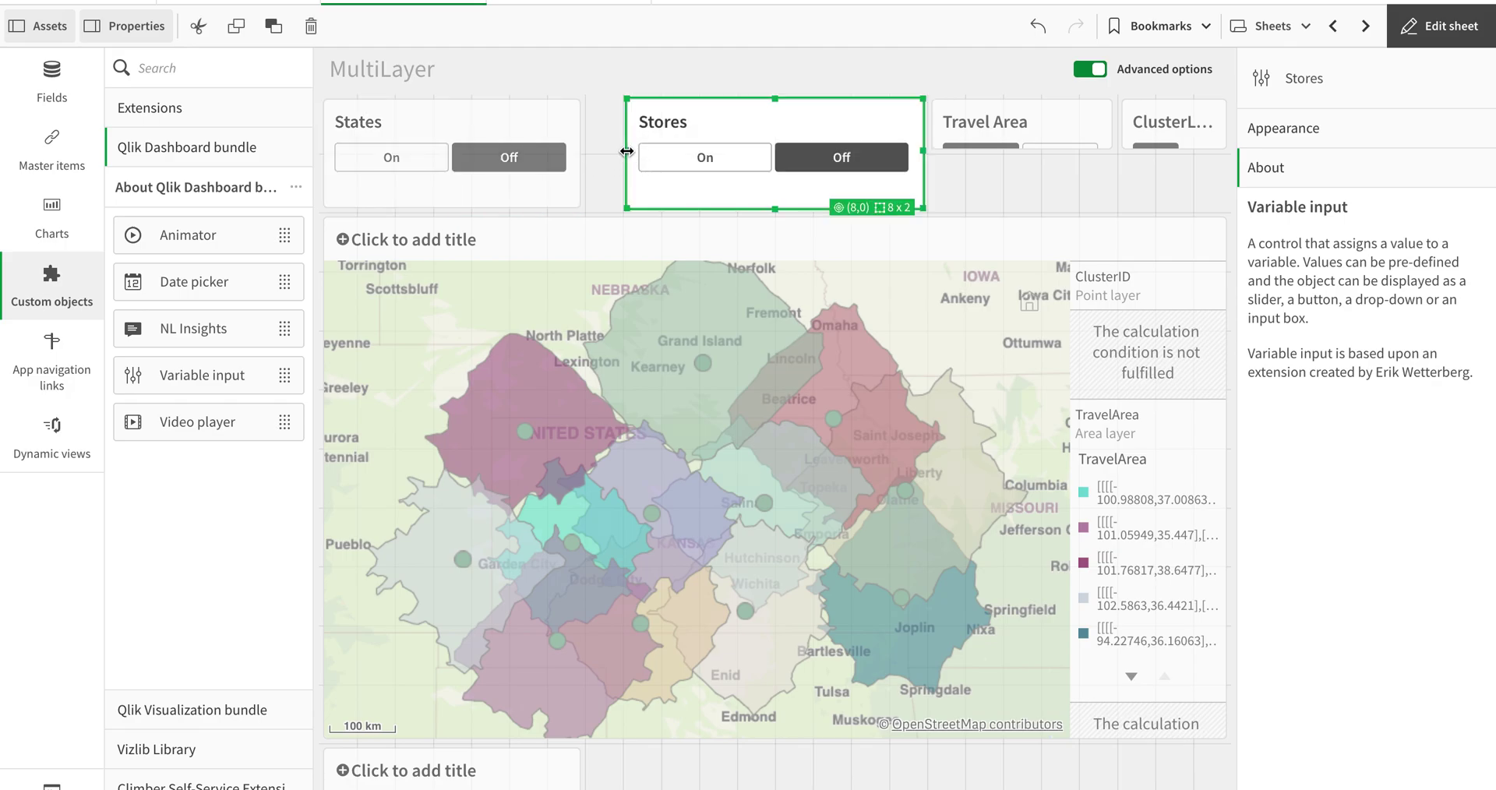
left_click_drag(626, 151, 590, 151)
Step: Make Travel Area taller and narrow both the Stores and Travel Area controls
left_click(1017, 156)
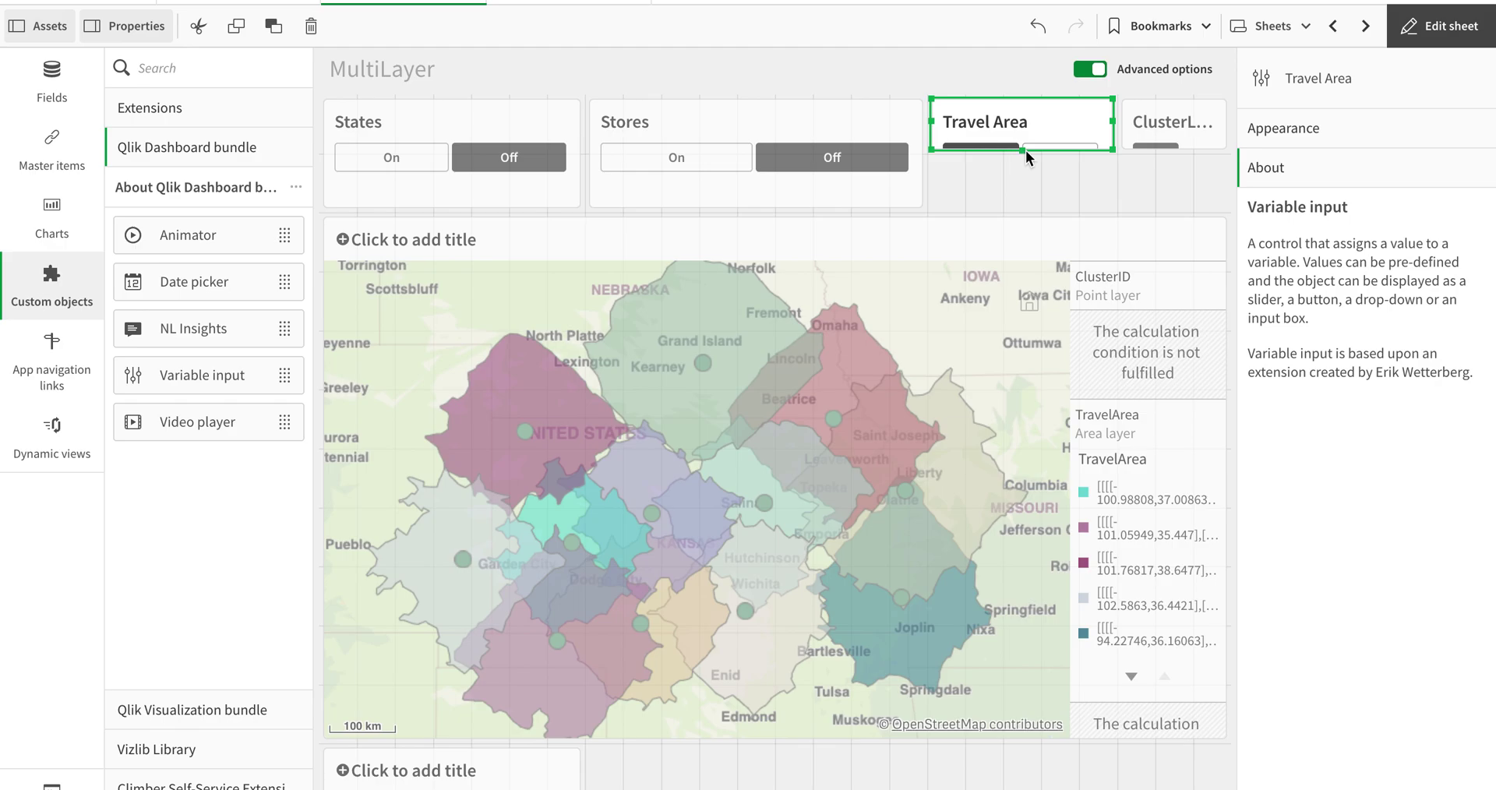
left_click_drag(1024, 153, 1008, 204)
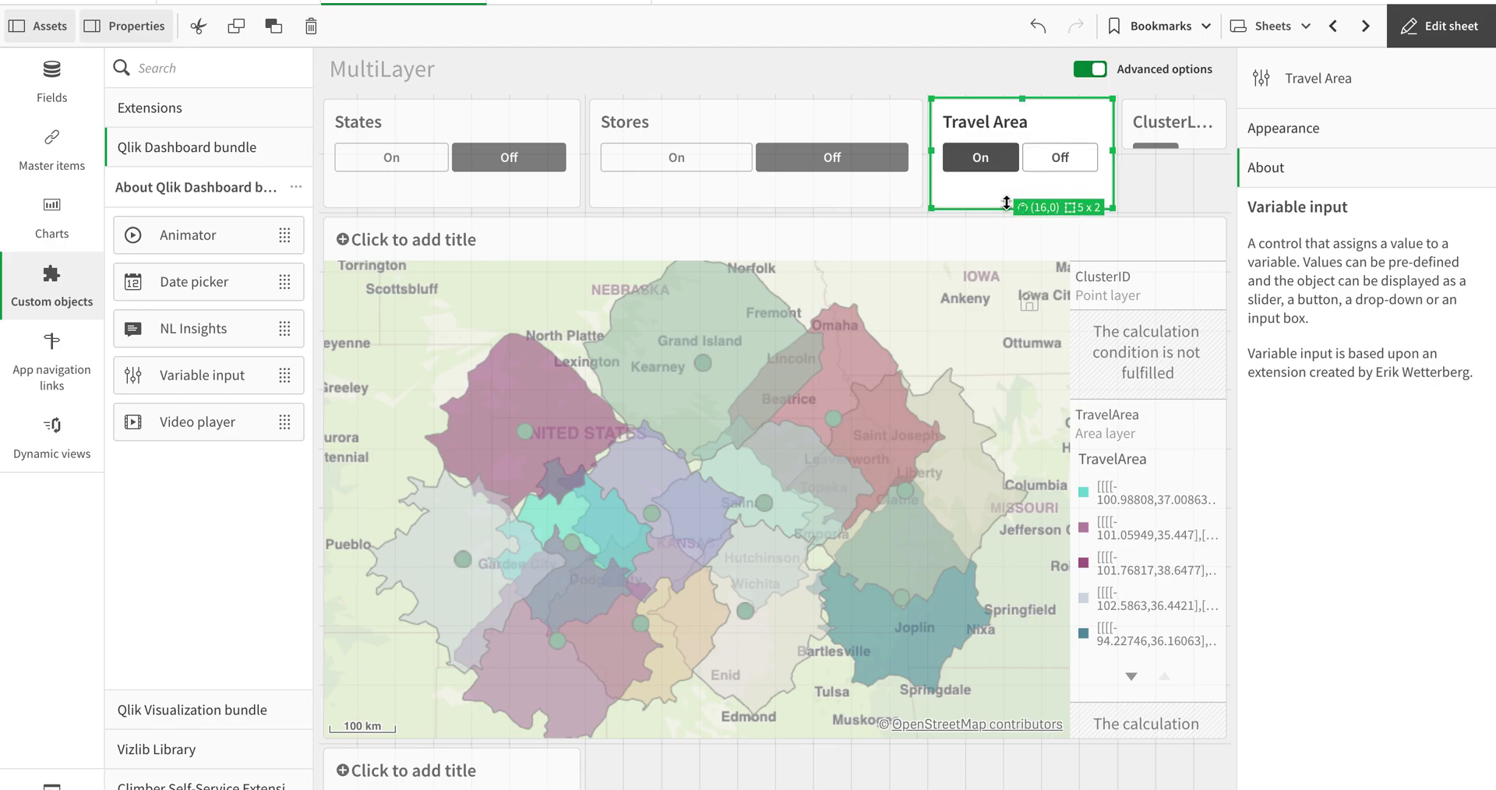
left_click(892, 189)
left_click_drag(924, 153, 893, 153)
left_click(932, 162)
left_click_drag(1113, 153, 1075, 154)
Step: Enlarge ClusterLocation so its title and On/Off choices are visible
left_click(1129, 151)
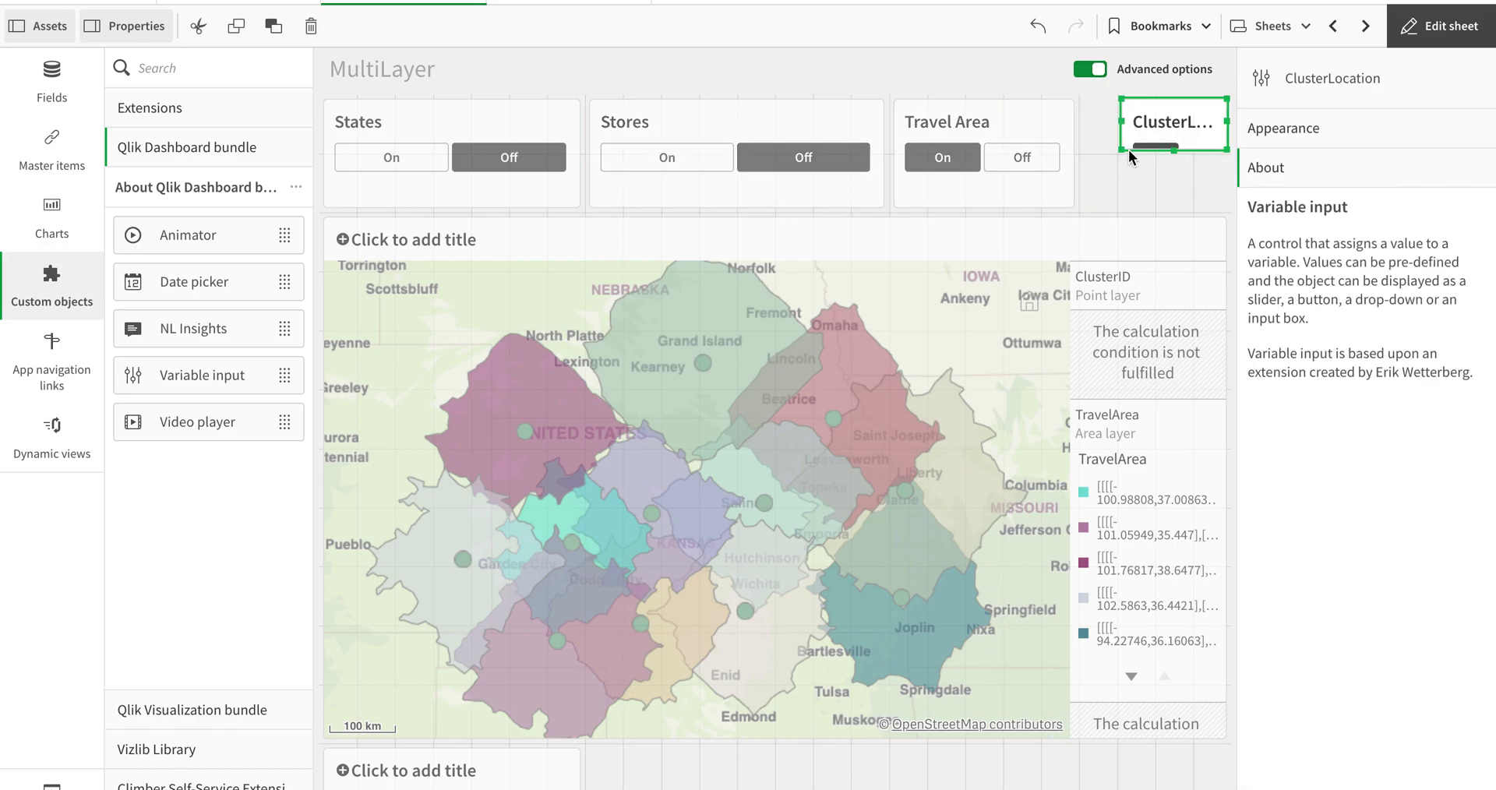
left_click(1122, 160)
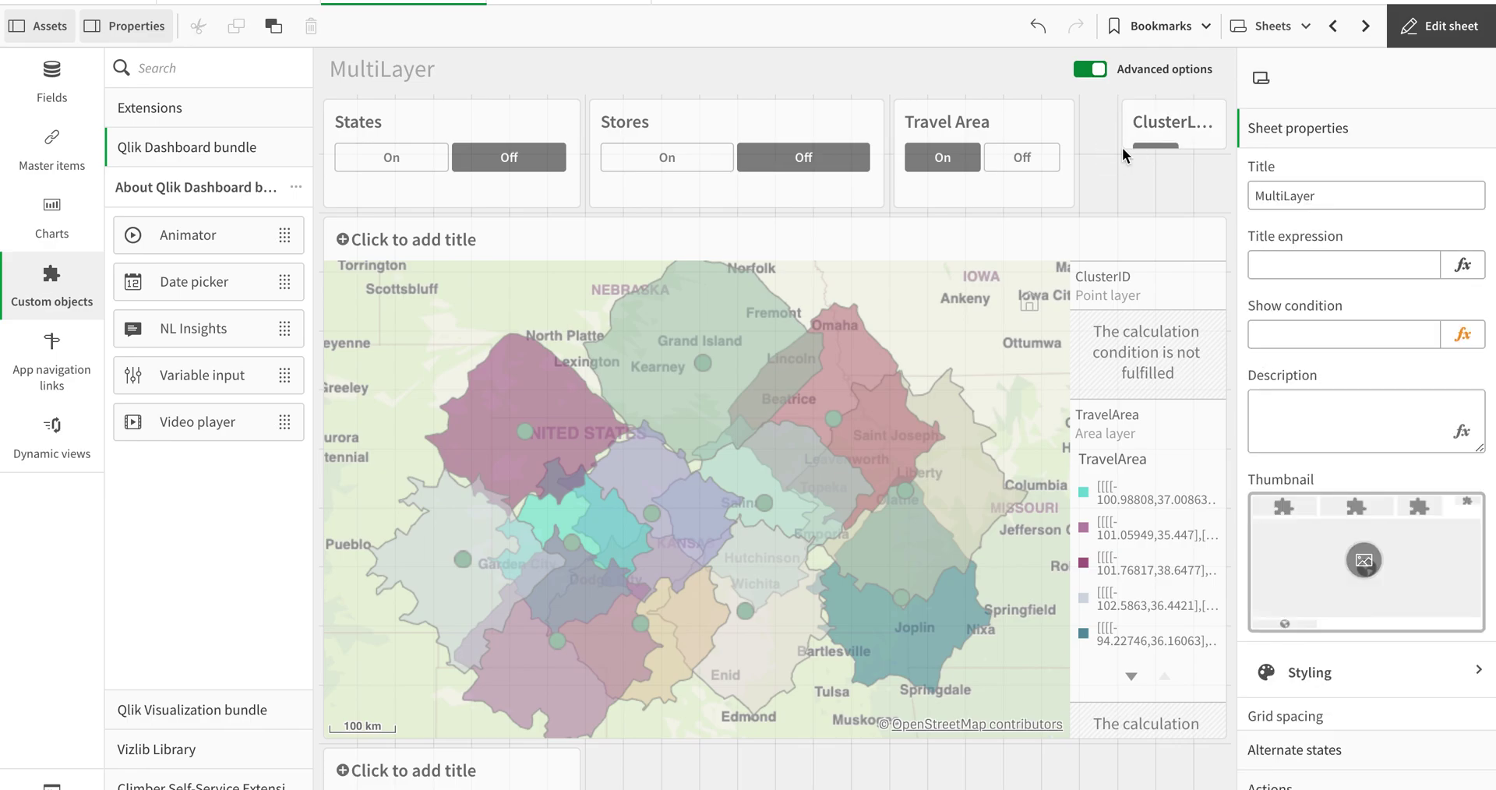
left_click(1123, 150)
left_click_drag(1123, 149, 1083, 207)
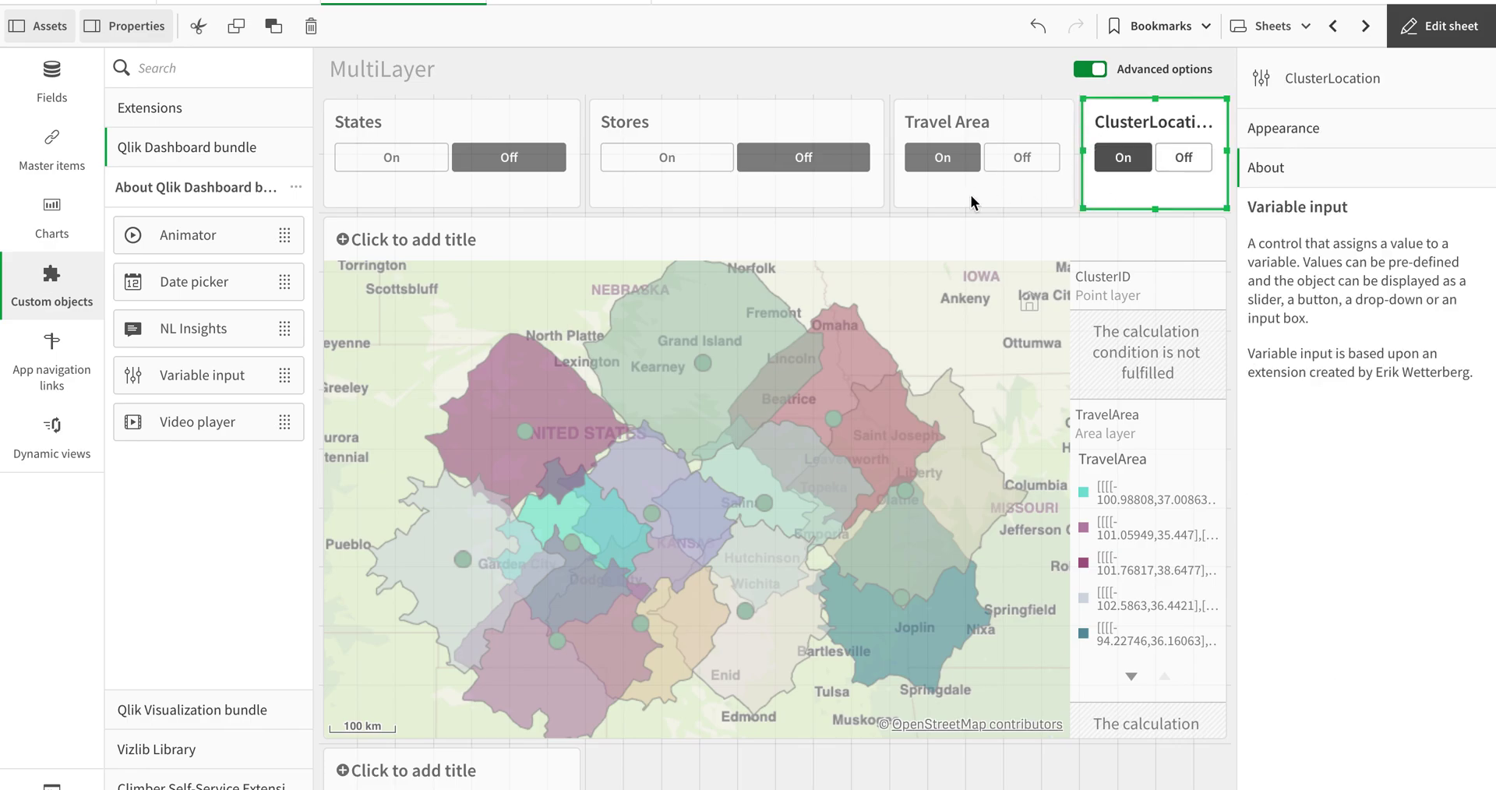
Step: Set the map's ClusterID layer calculation condition to $(vlayer4)
left_click(984, 318)
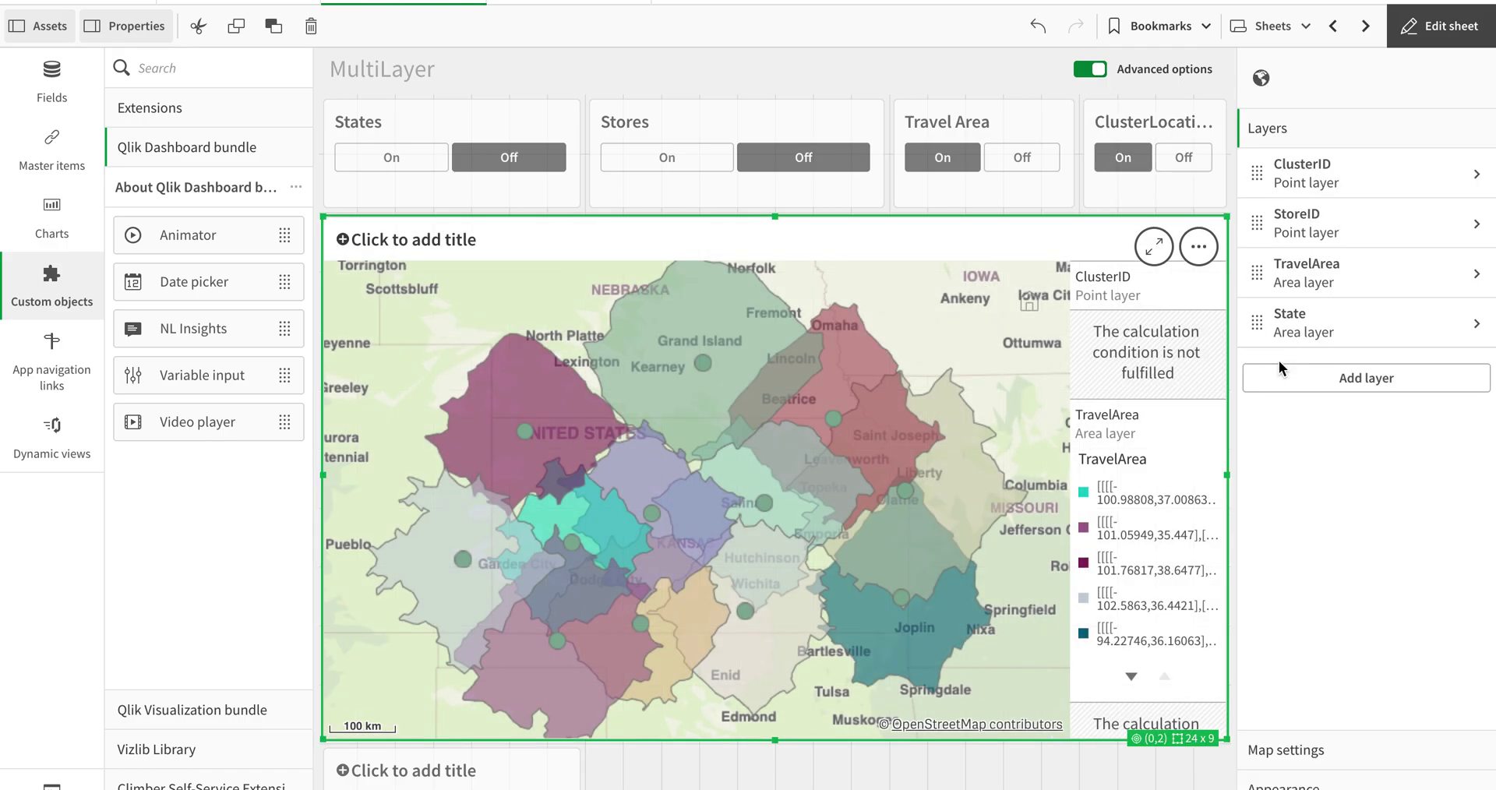
left_click(1360, 173)
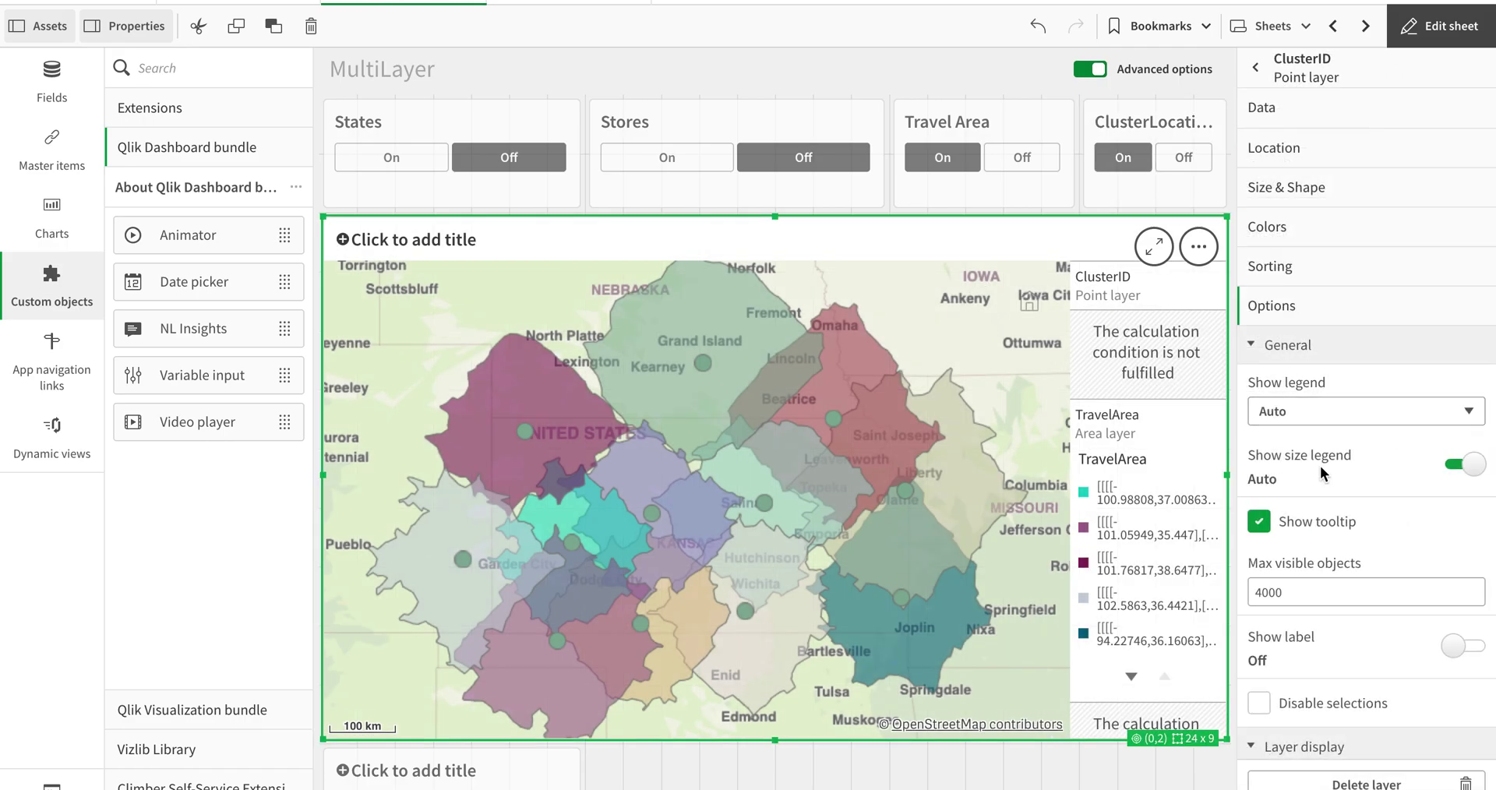
scroll(1319, 614, "down", 5)
left_click(1323, 584)
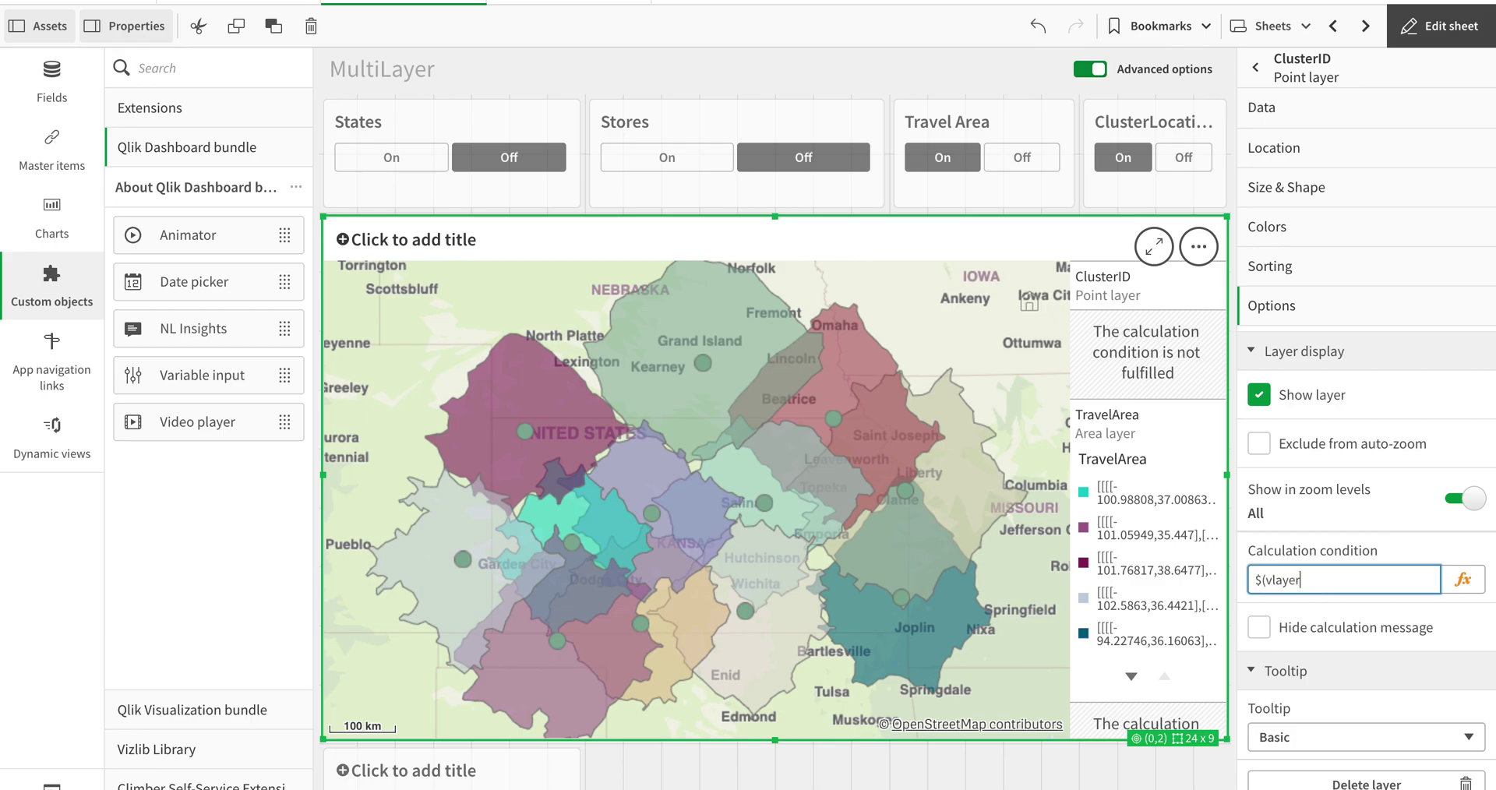
left_click(1410, 550)
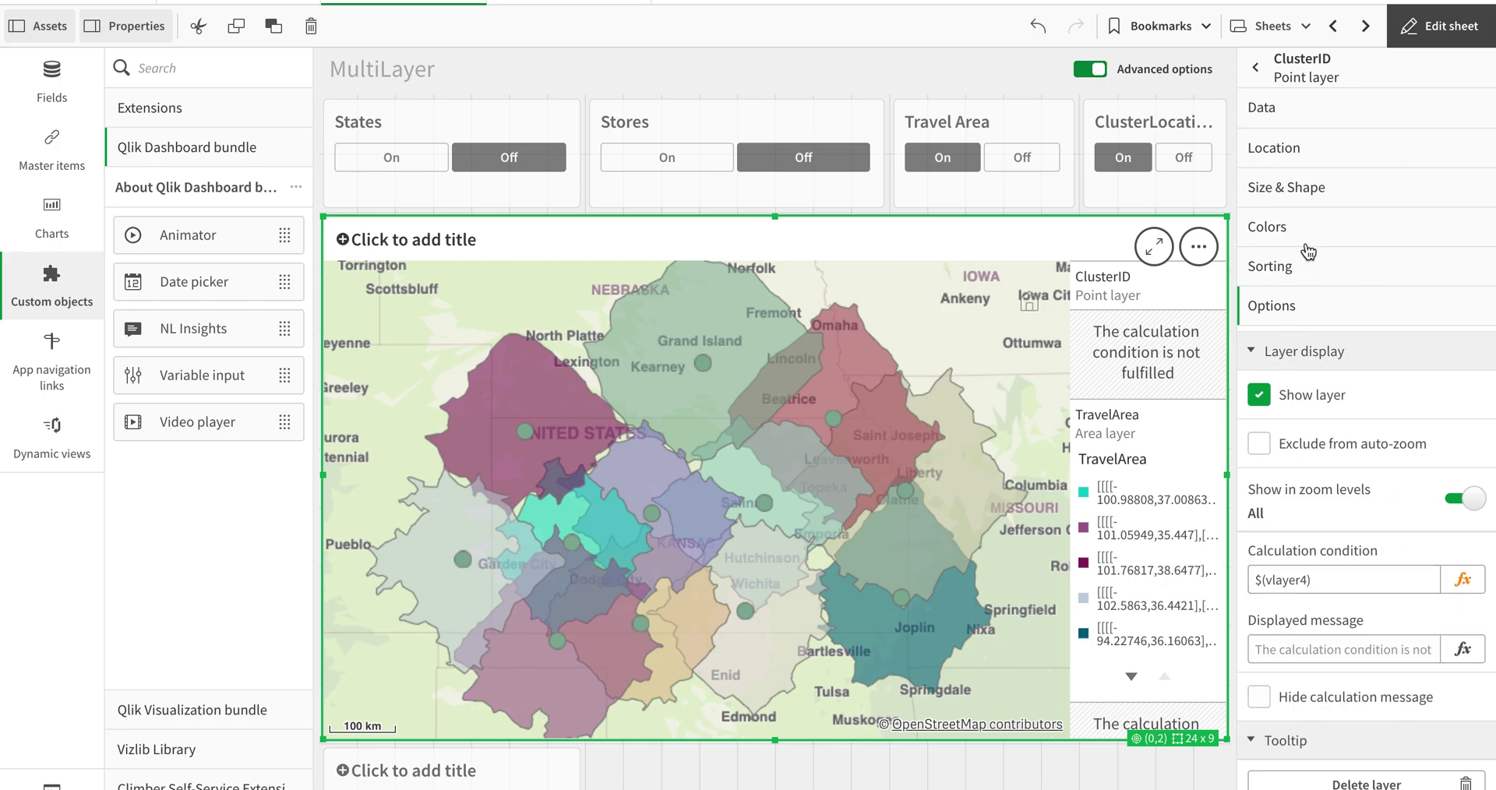
left_click(1311, 76)
Step: Inspect the StoreID layer's calculation condition
left_click(1317, 228)
scroll(1314, 636, "down", 5)
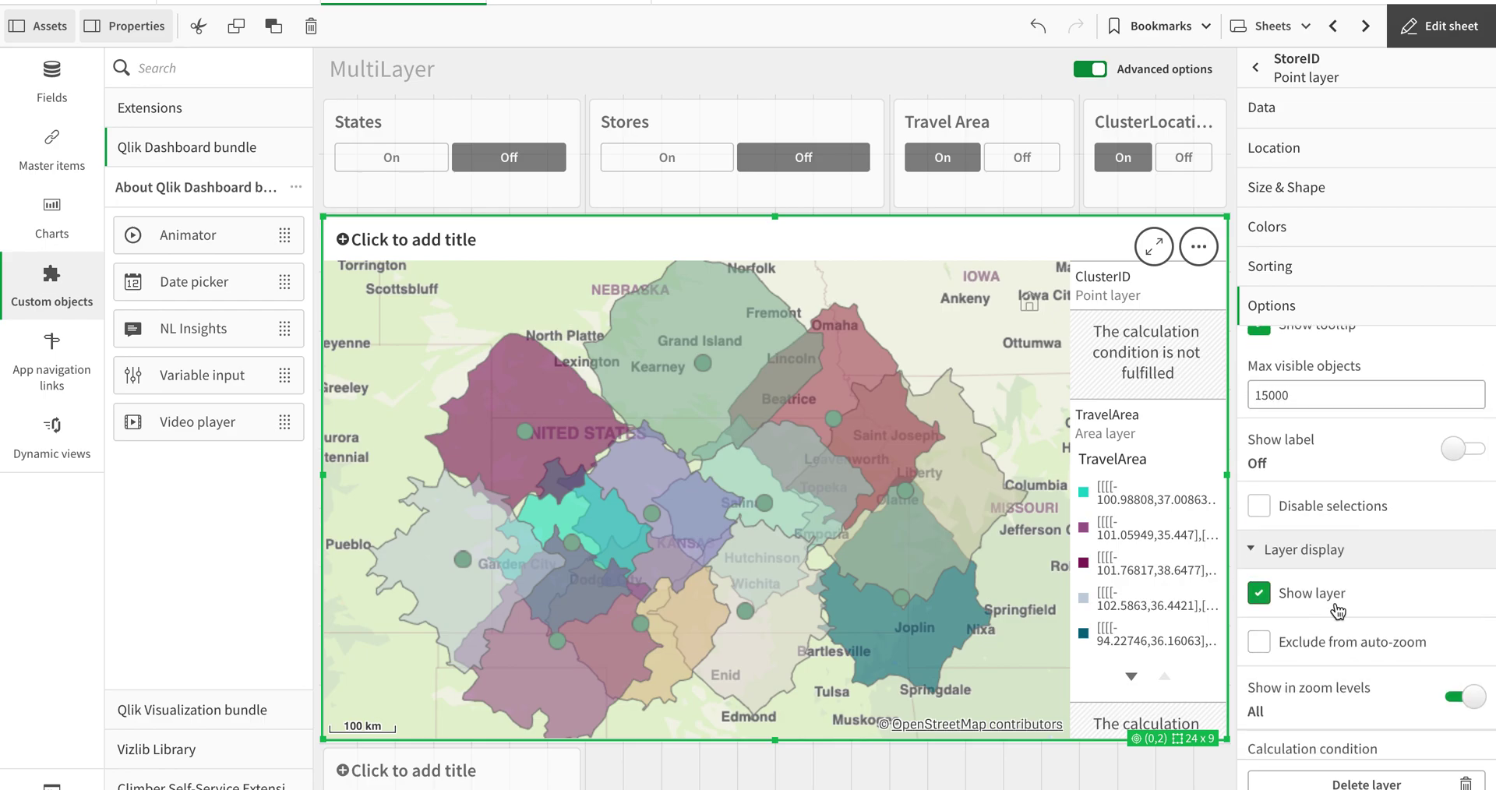
scroll(1314, 637, "down", 2)
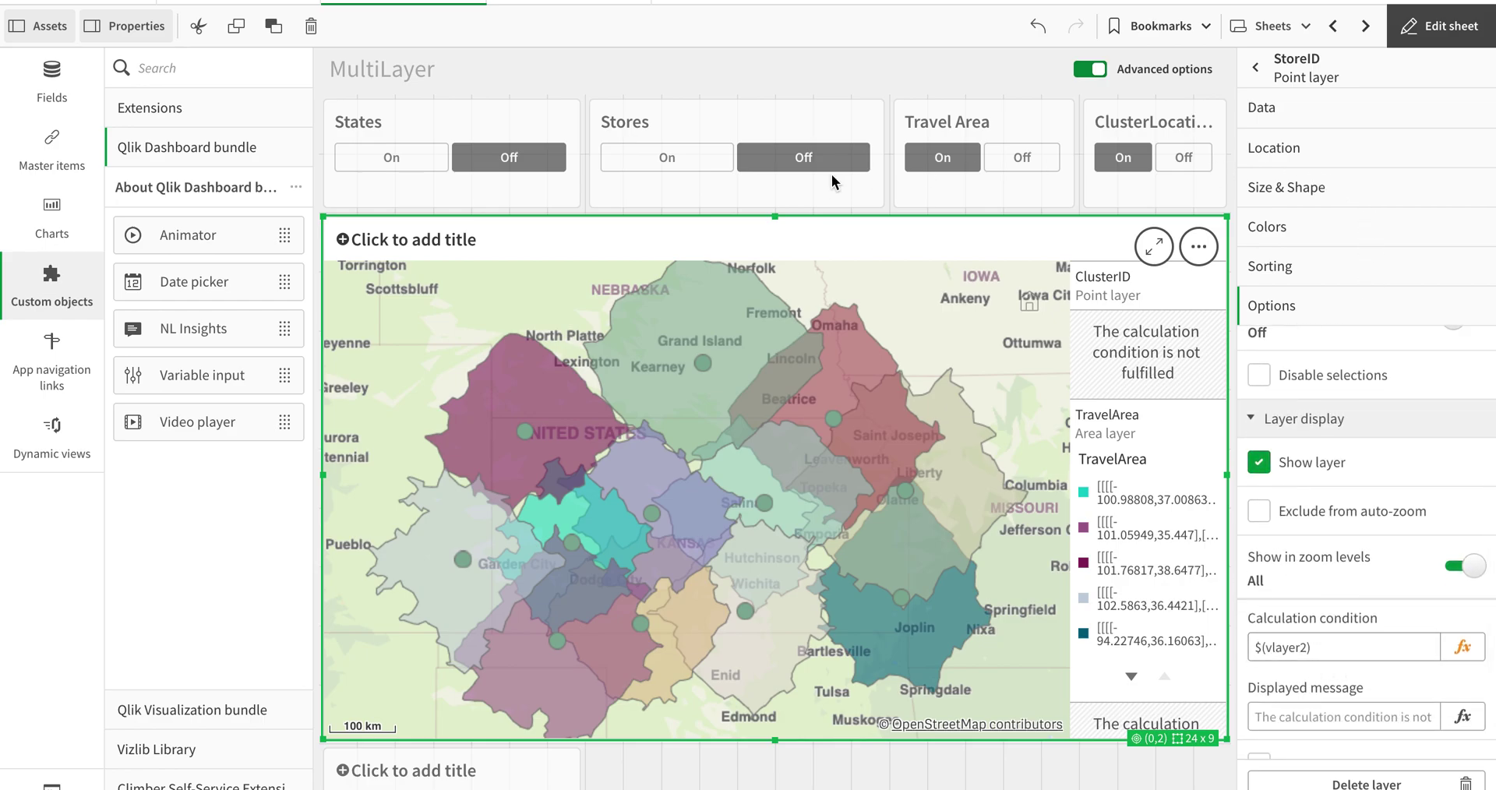
left_click(1305, 70)
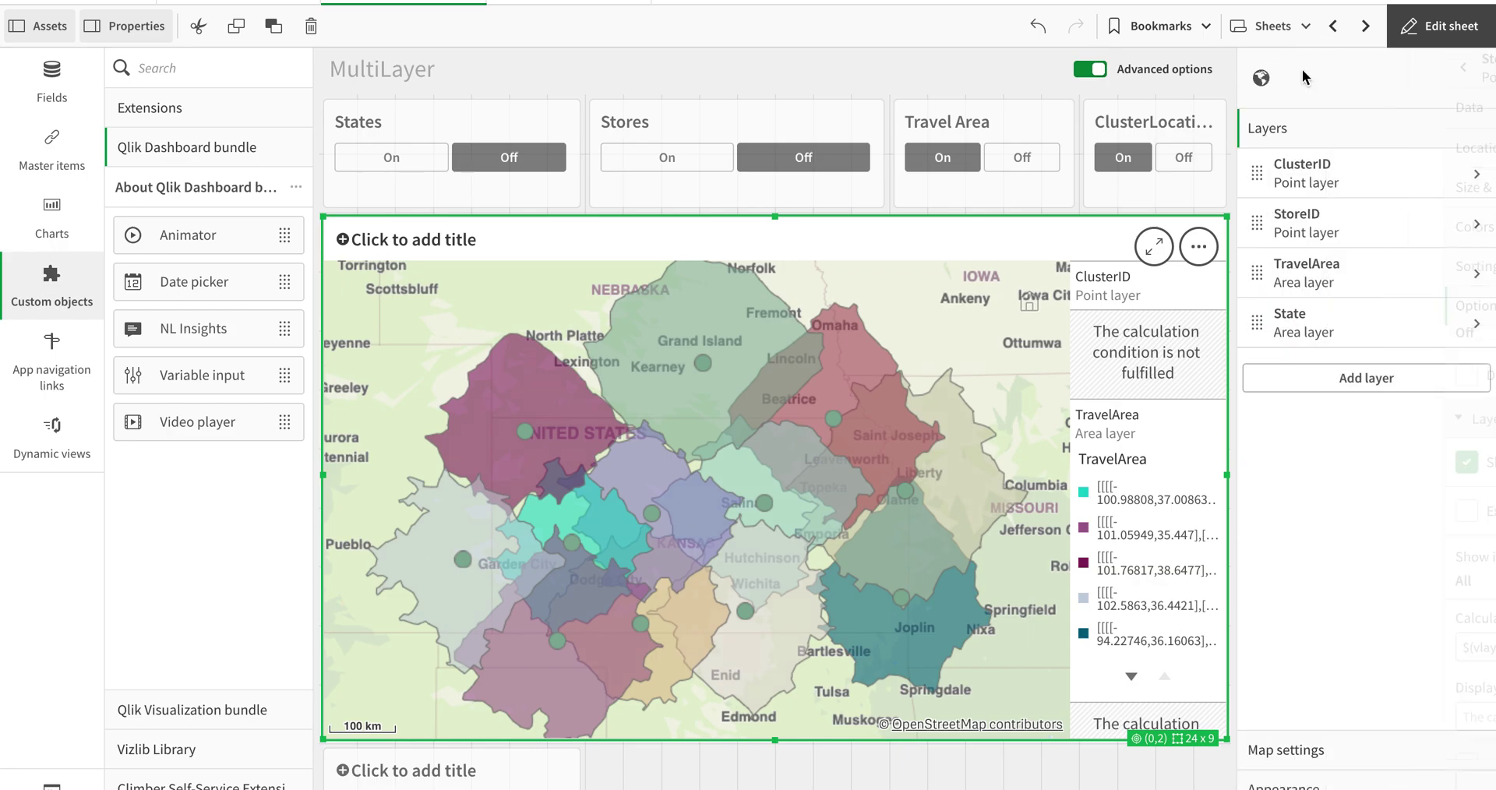
Step: Check the TravelArea and State layers' display conditions, then leave edit mode
left_click(1313, 269)
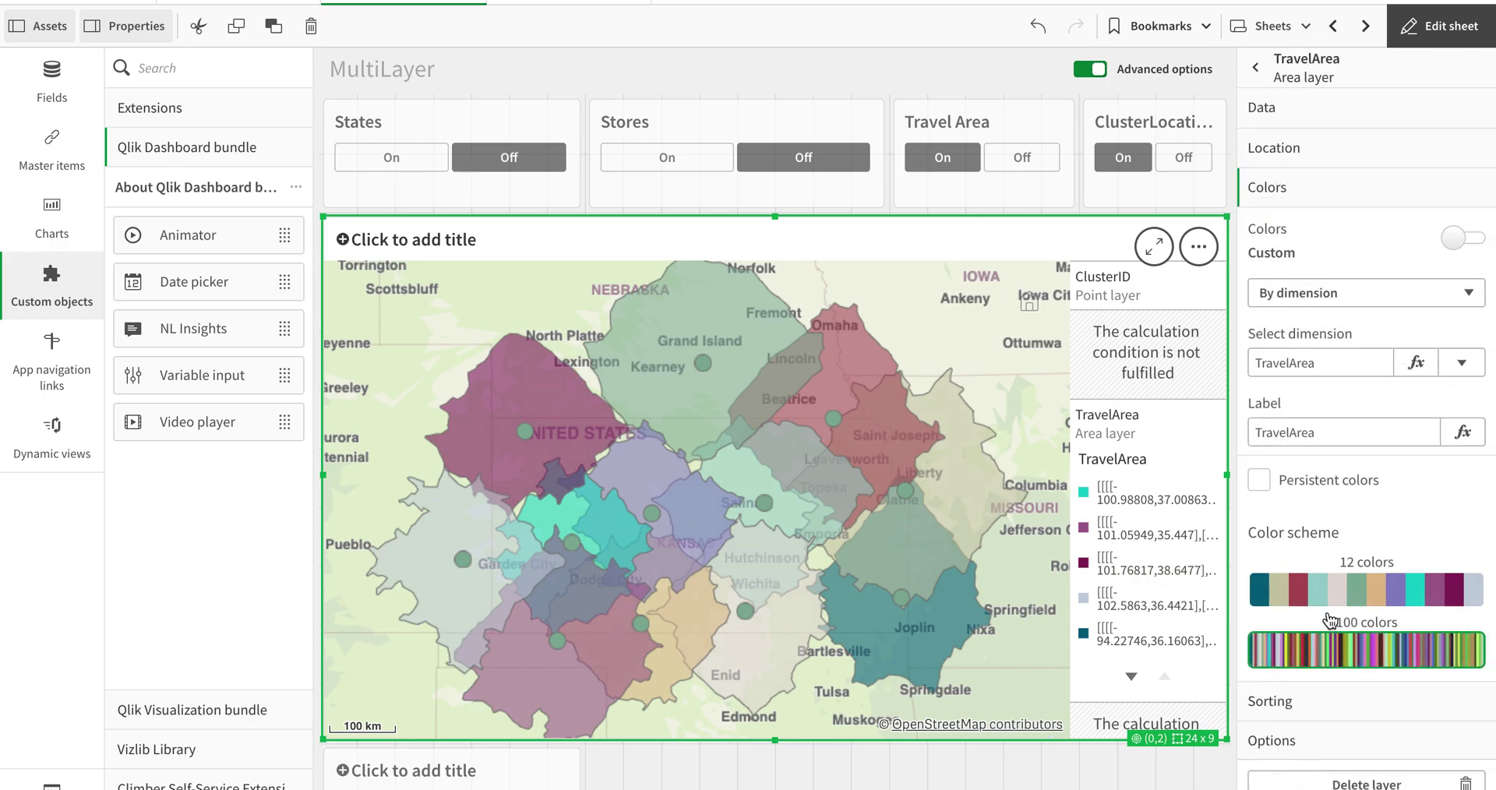
scroll(1327, 620, "down", 3)
left_click(1326, 737)
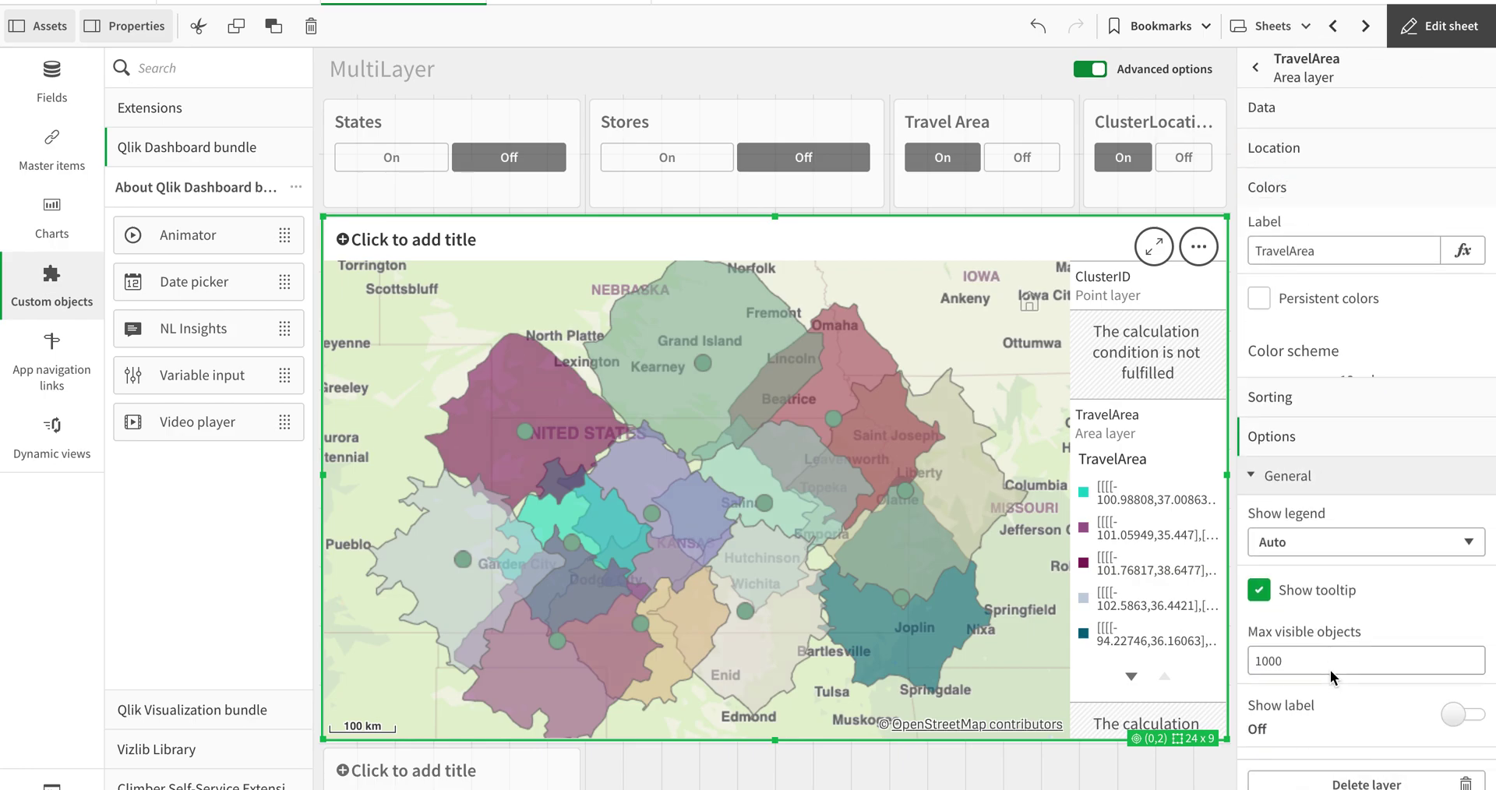
scroll(1321, 604, "down", 1)
scroll(1321, 604, "down", 4)
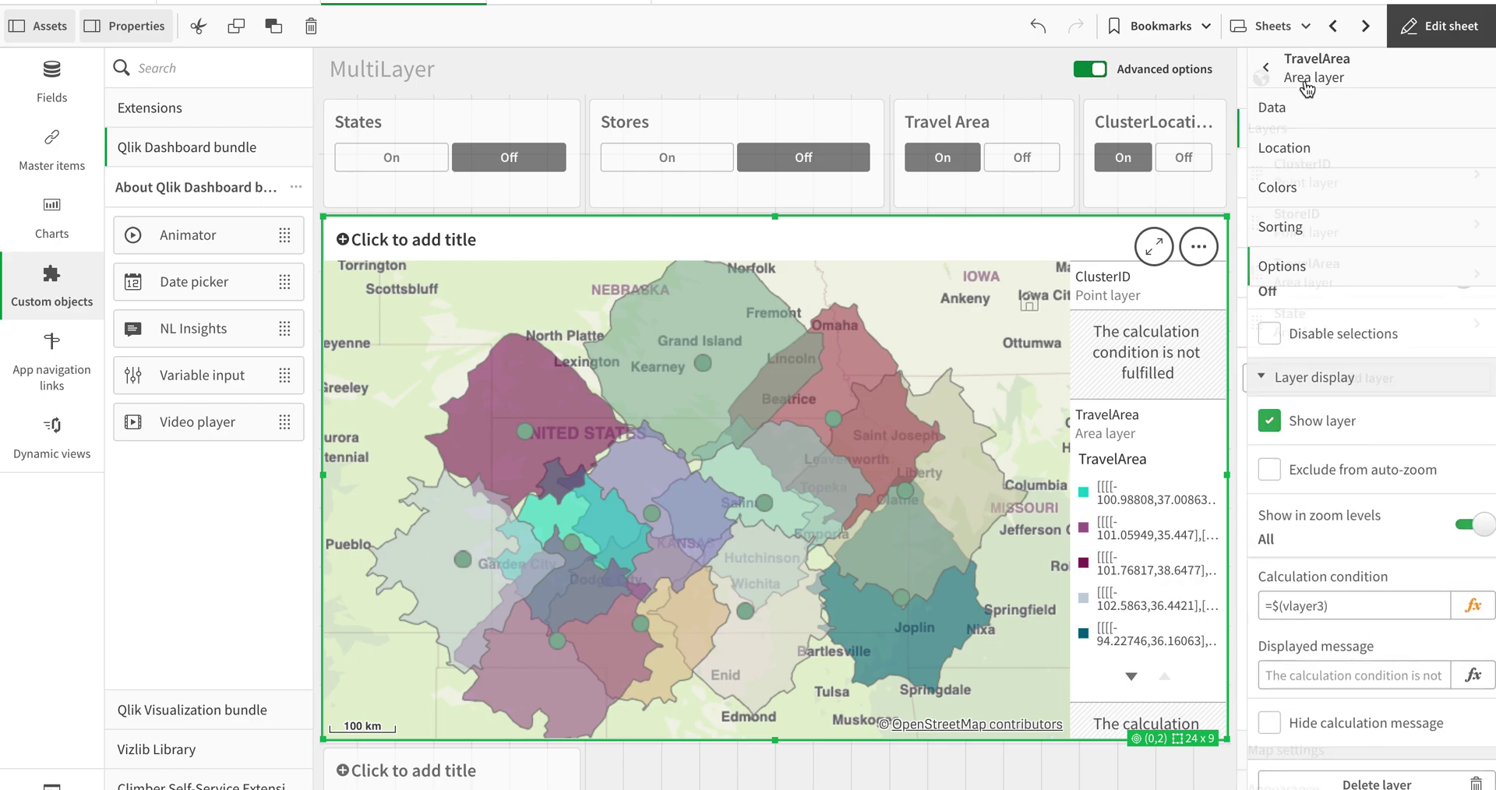
left_click(1303, 78)
left_click(1309, 337)
scroll(1340, 550, "down", 5)
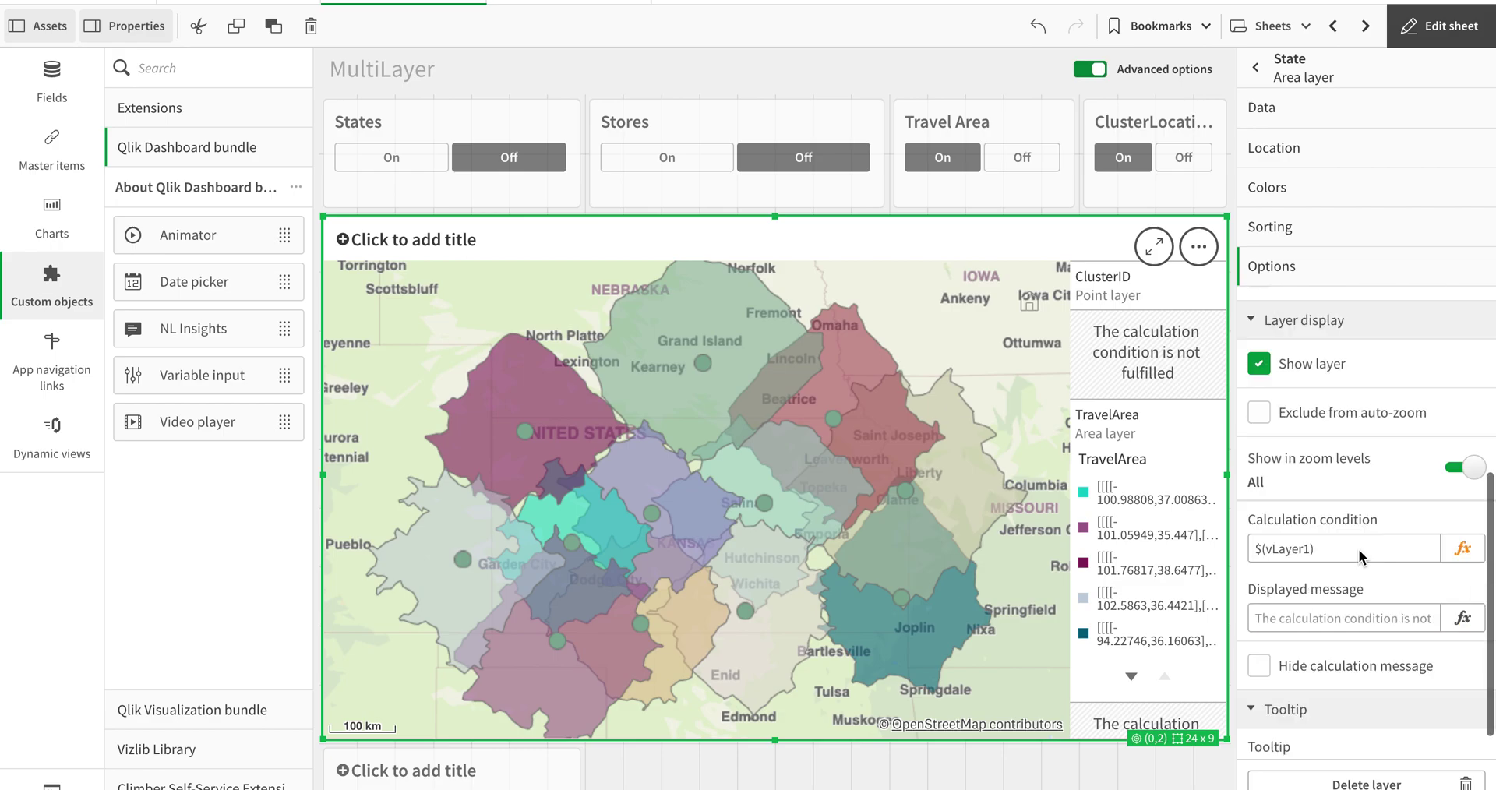
left_click(1456, 30)
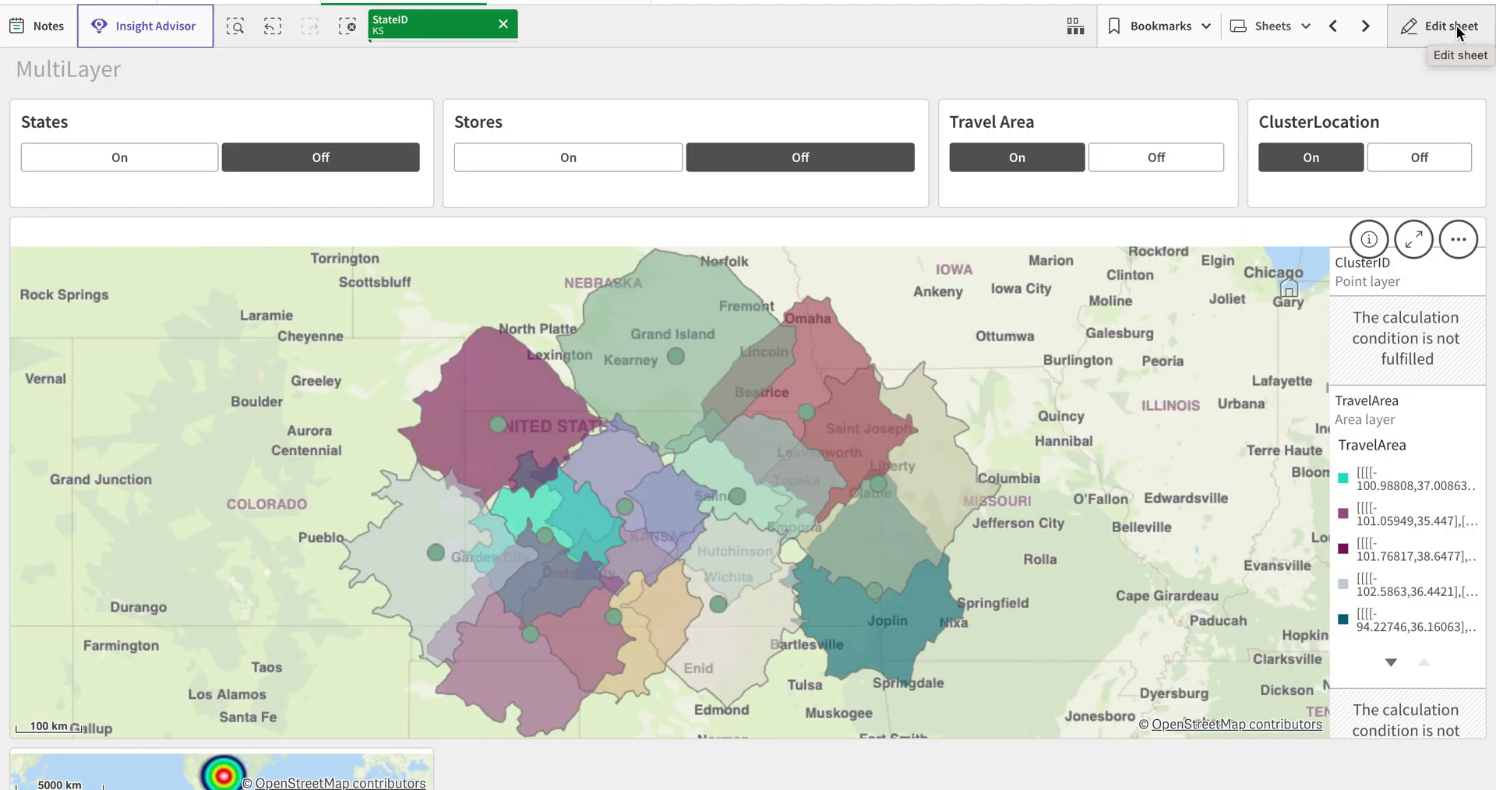
Step: Filter StateID to AL, AR and KS and confirm the selection
left_click(419, 28)
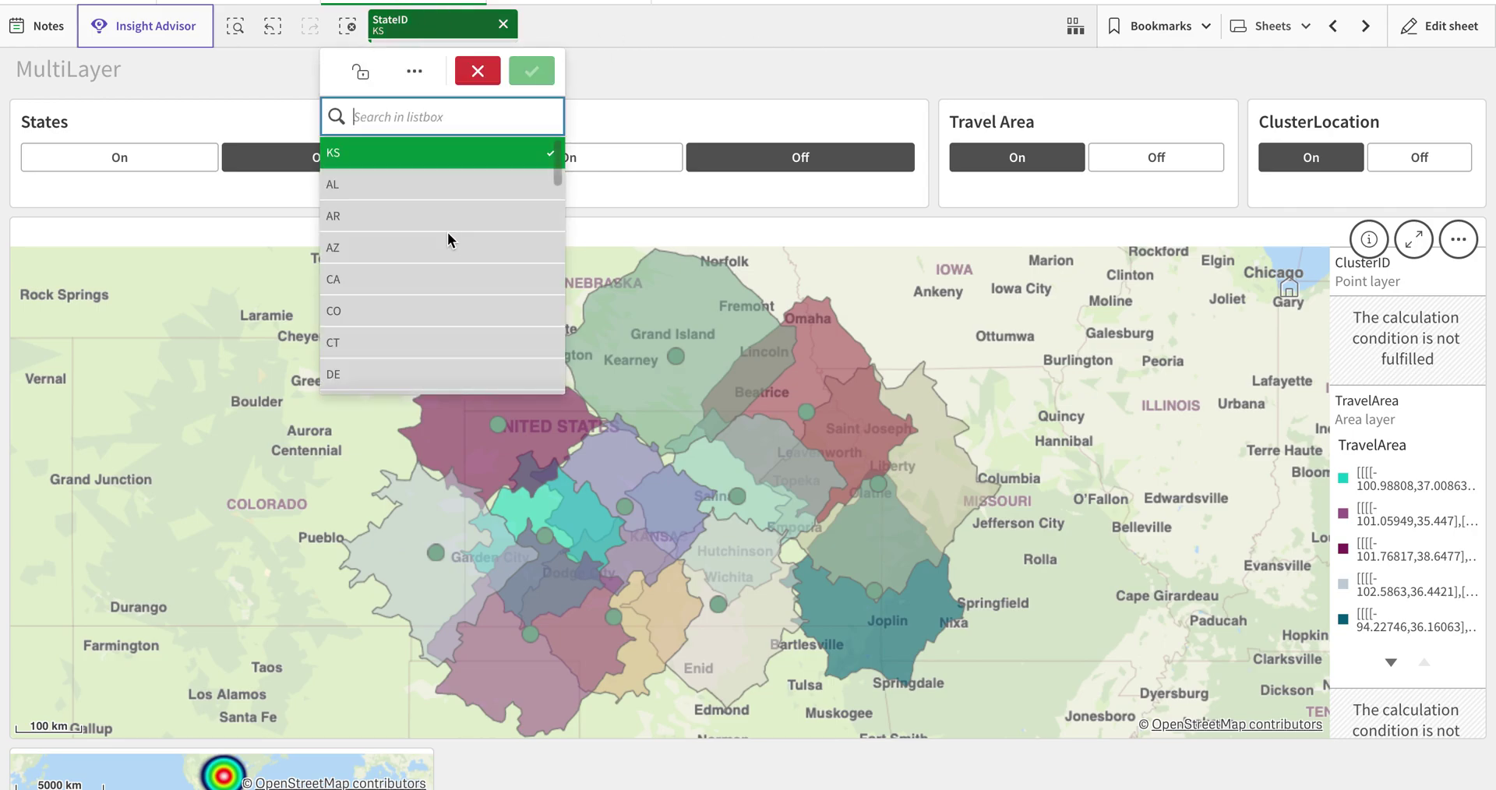
left_click(397, 246)
left_click(396, 223)
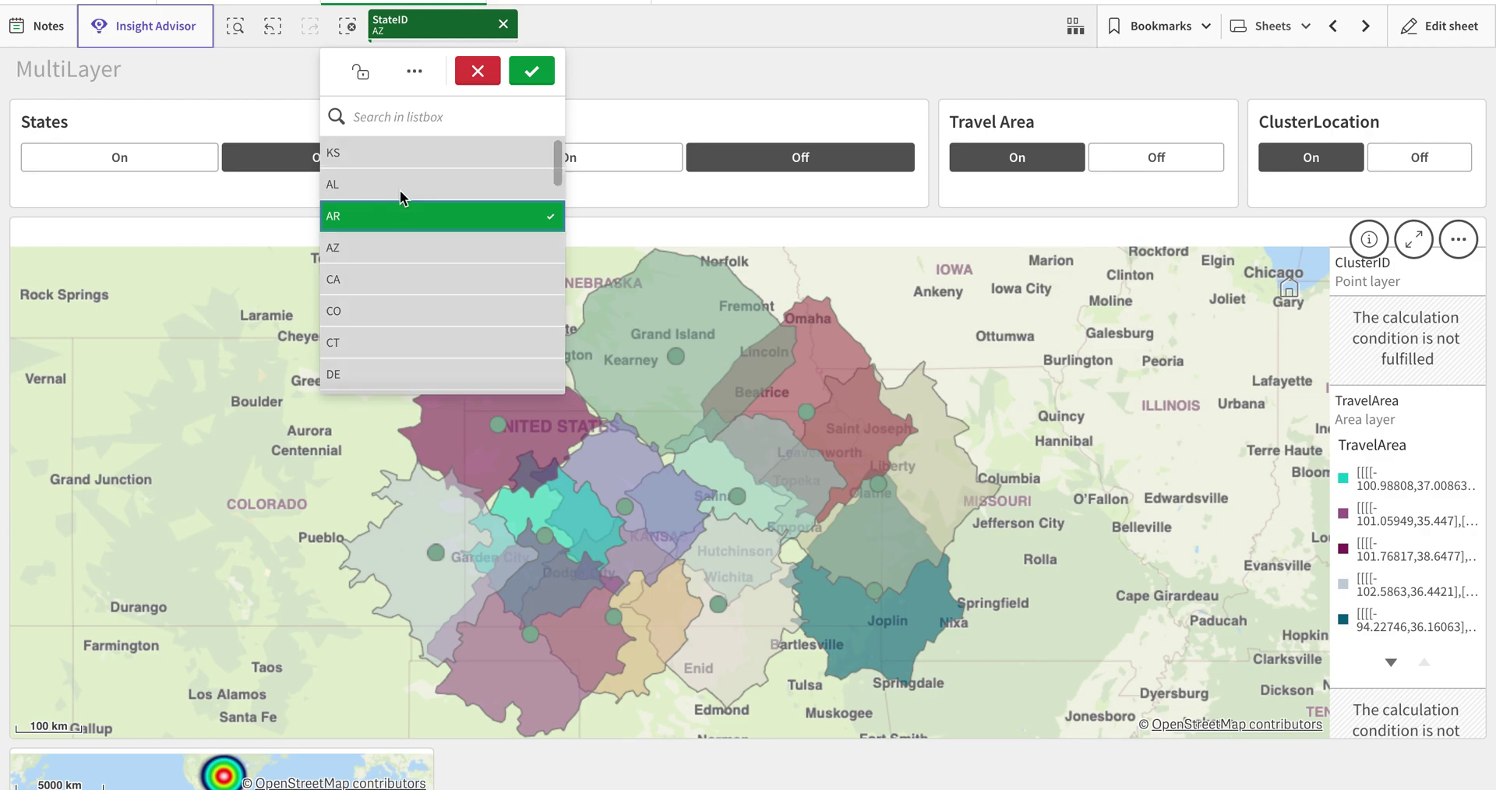
left_click(397, 178)
left_click(394, 153)
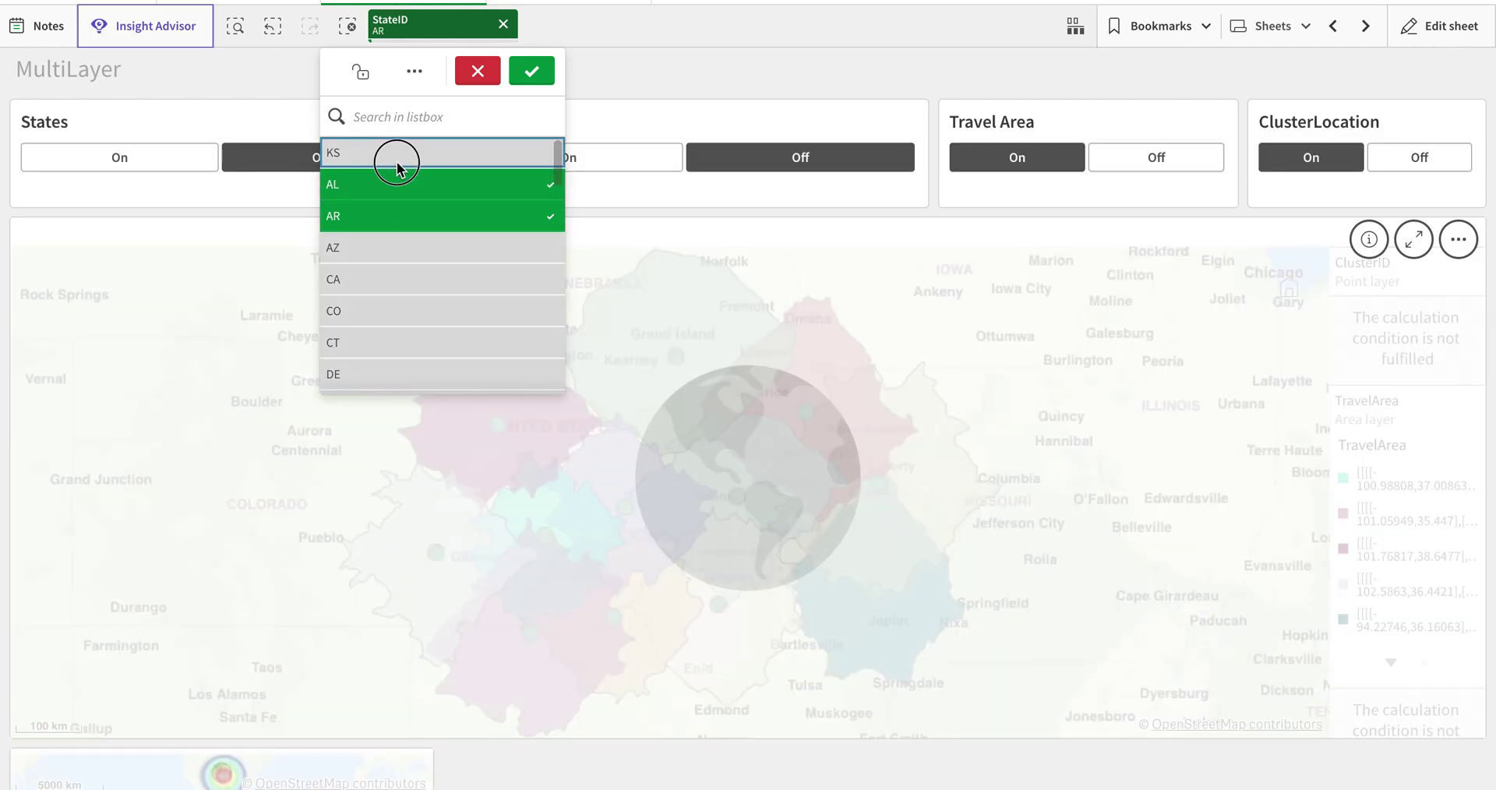
left_click(533, 74)
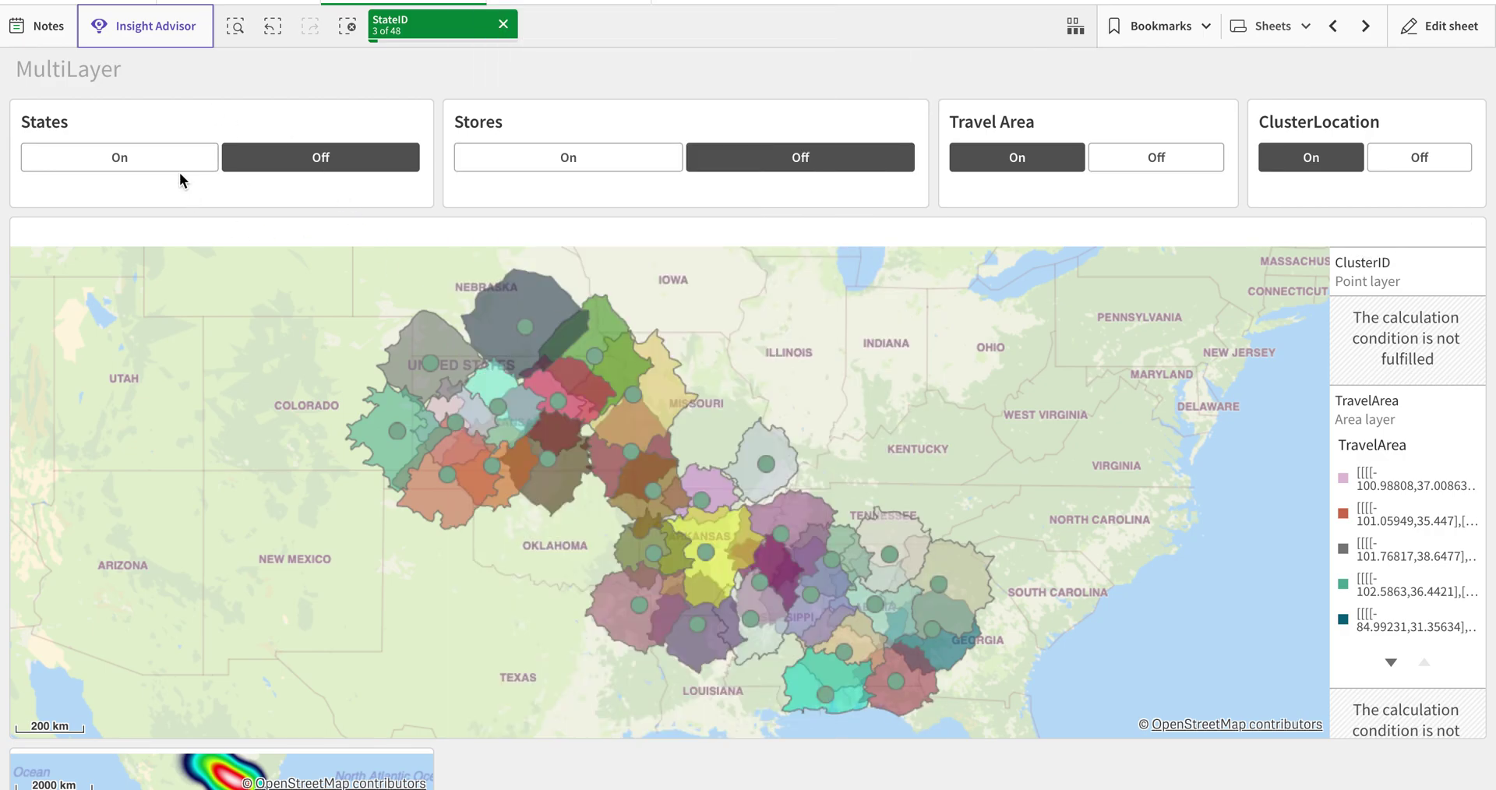
Step: Toggle layers: Travel Area Off, States On, Stores On, Travel Area On, then Travel Area and Stores Off
left_click(1197, 166)
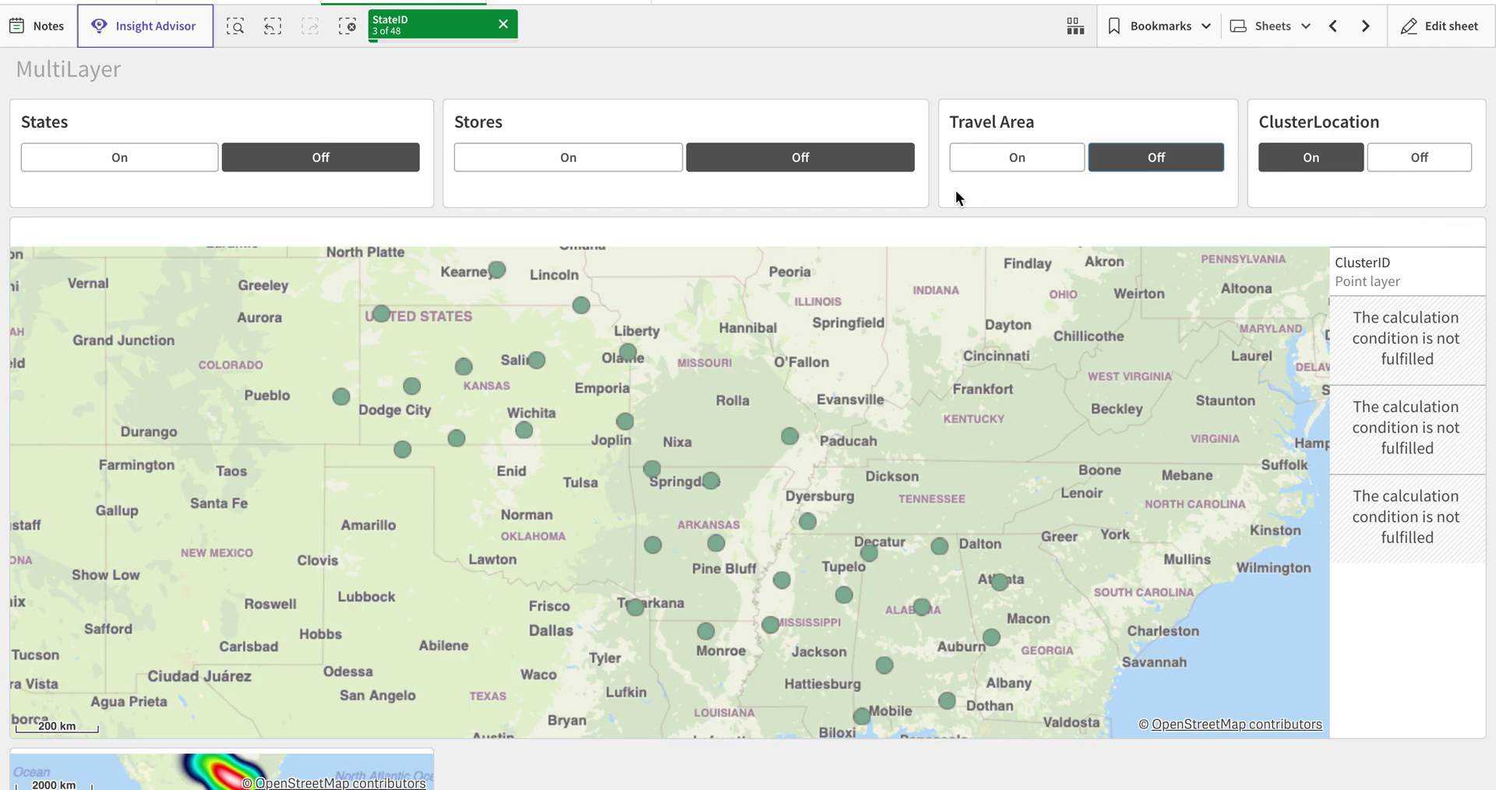
left_click(139, 152)
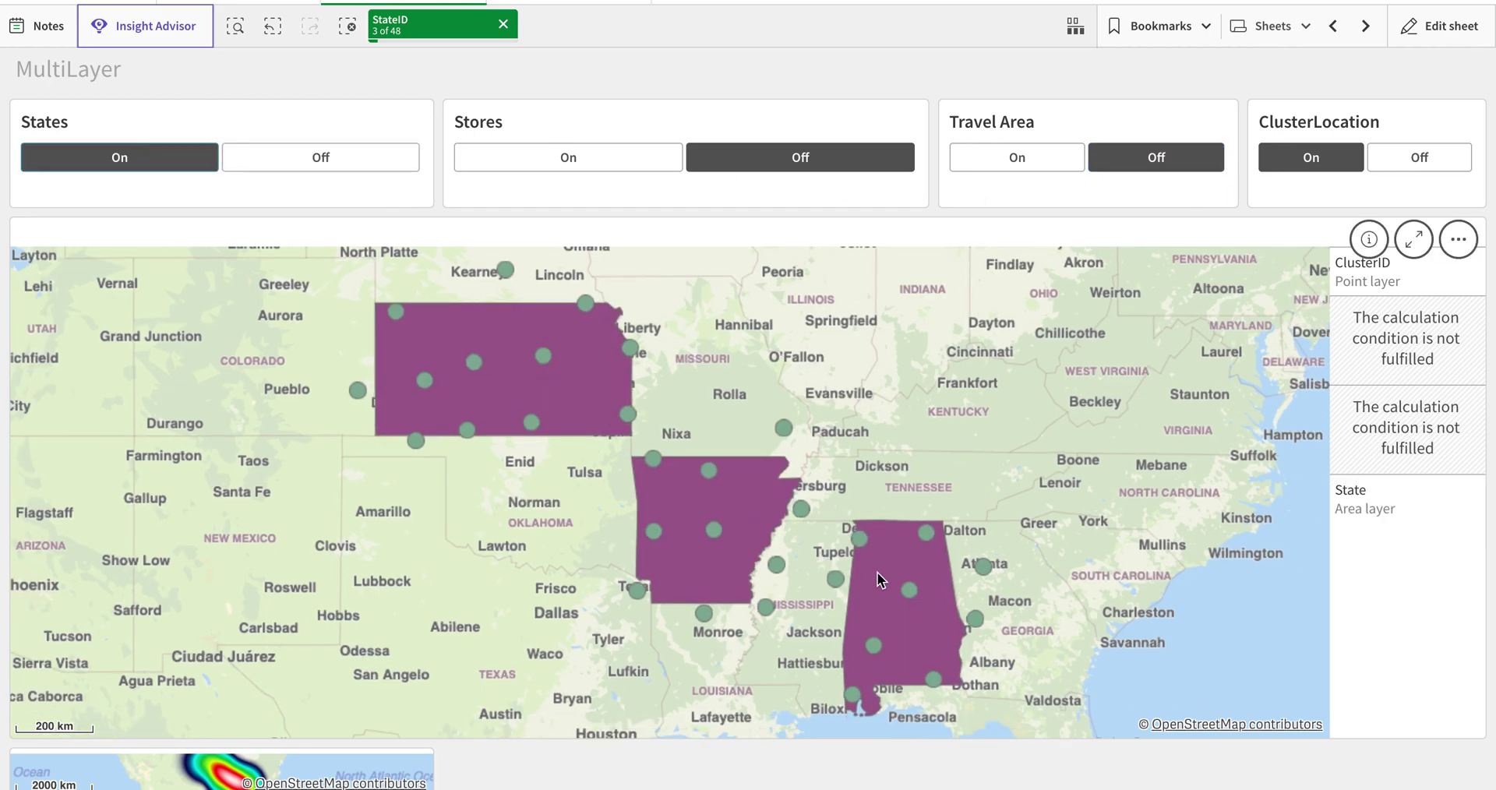
left_click(612, 160)
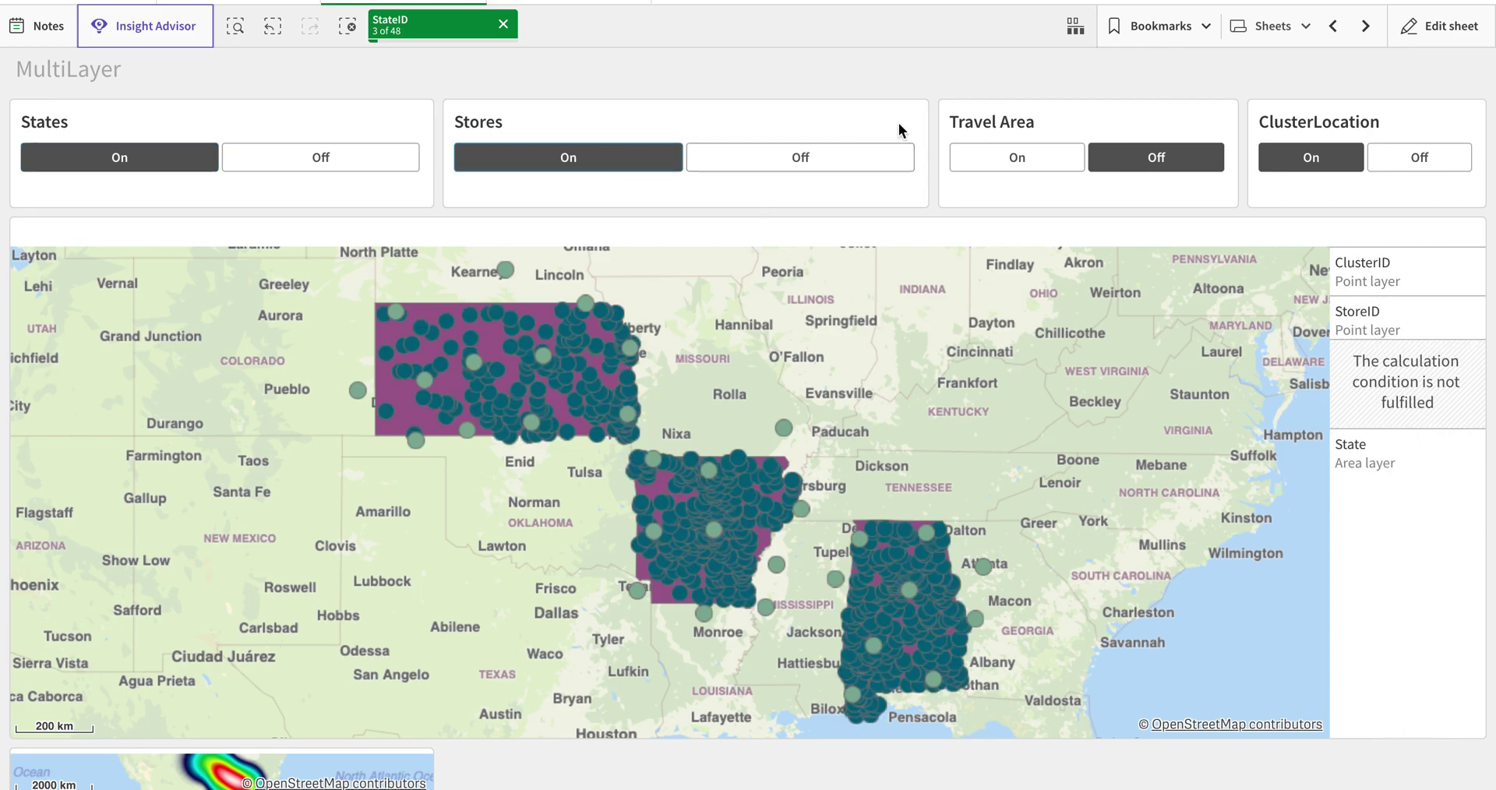
left_click(1025, 160)
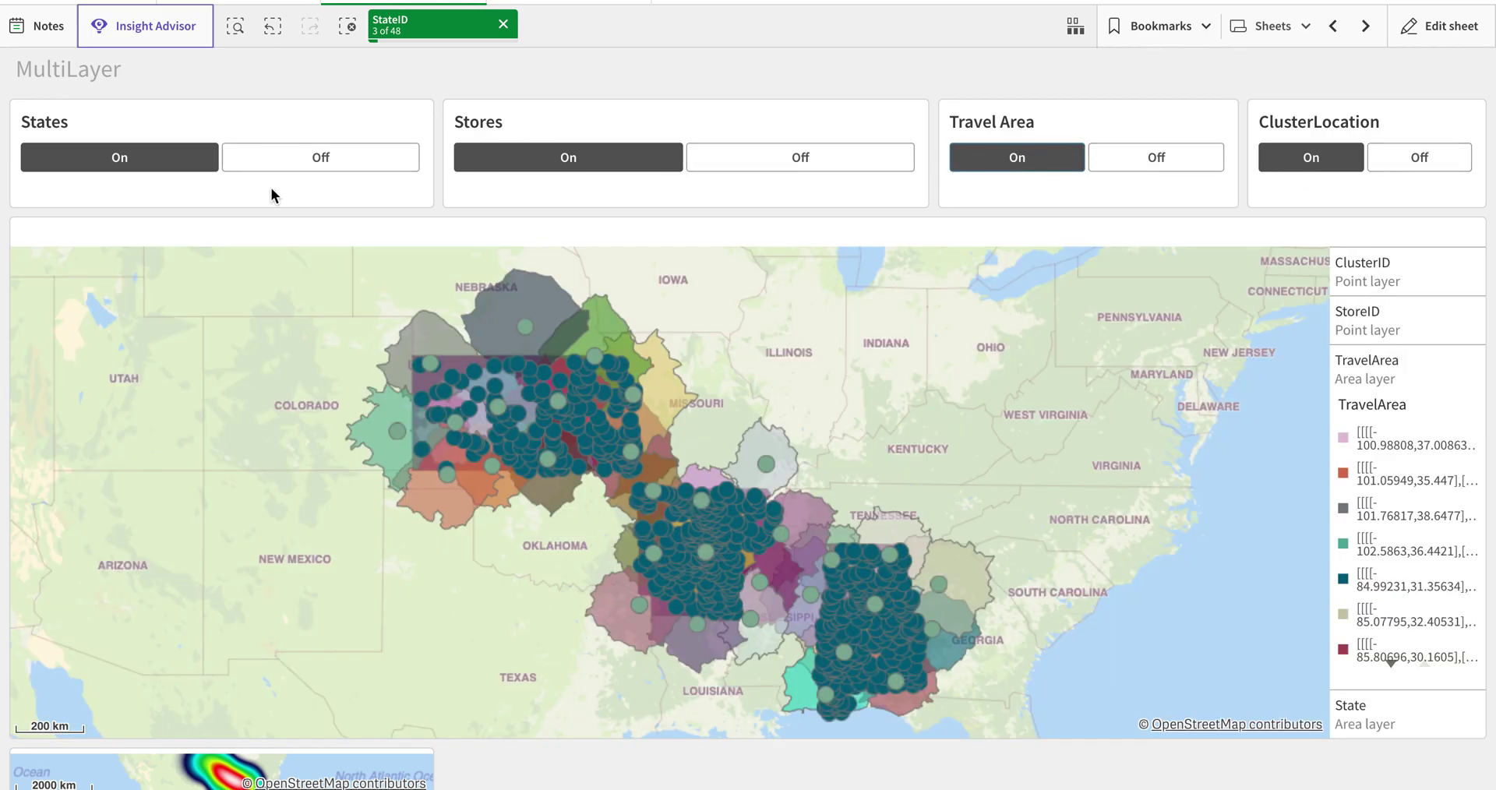
left_click(1204, 165)
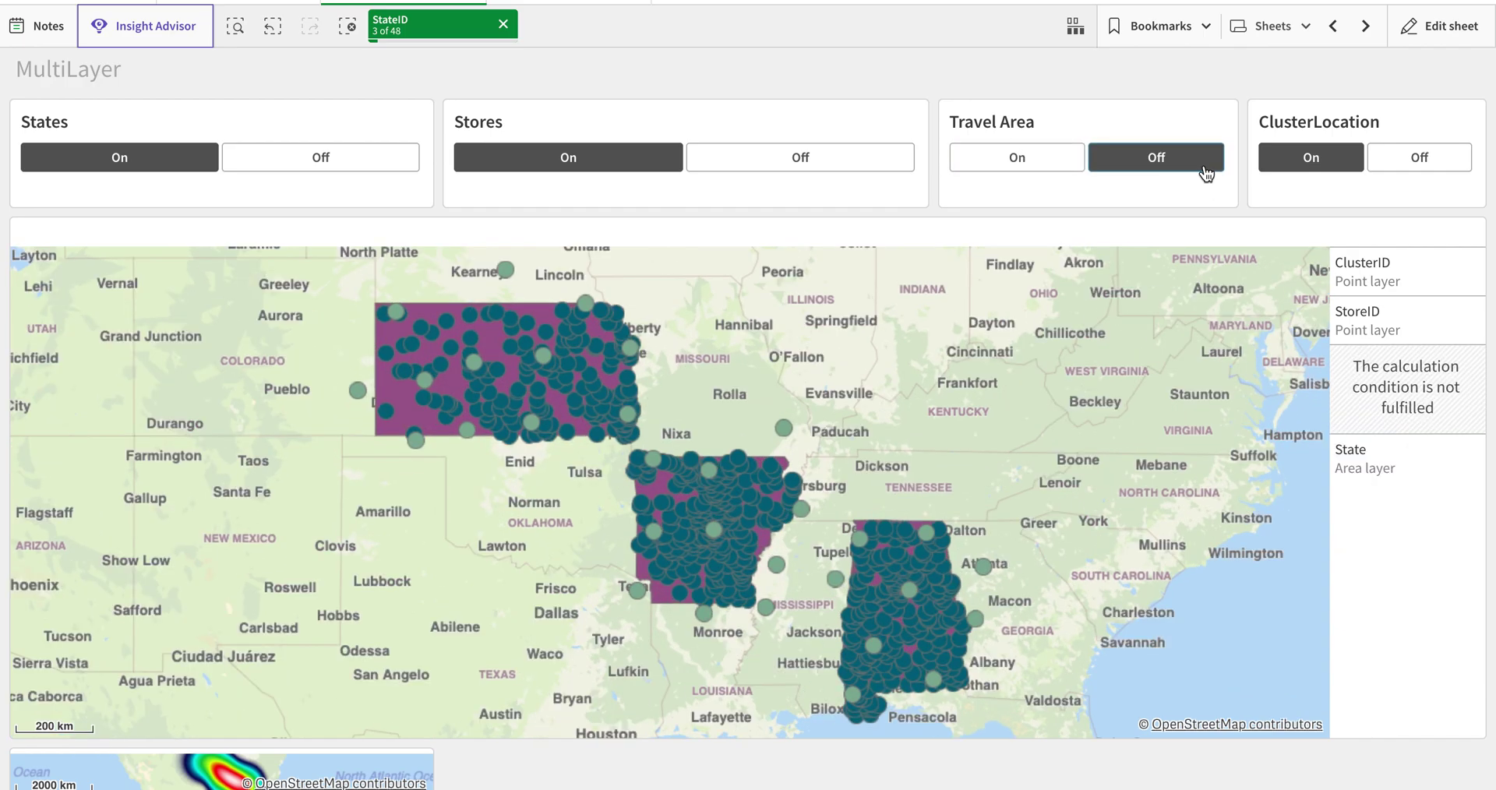
left_click(739, 166)
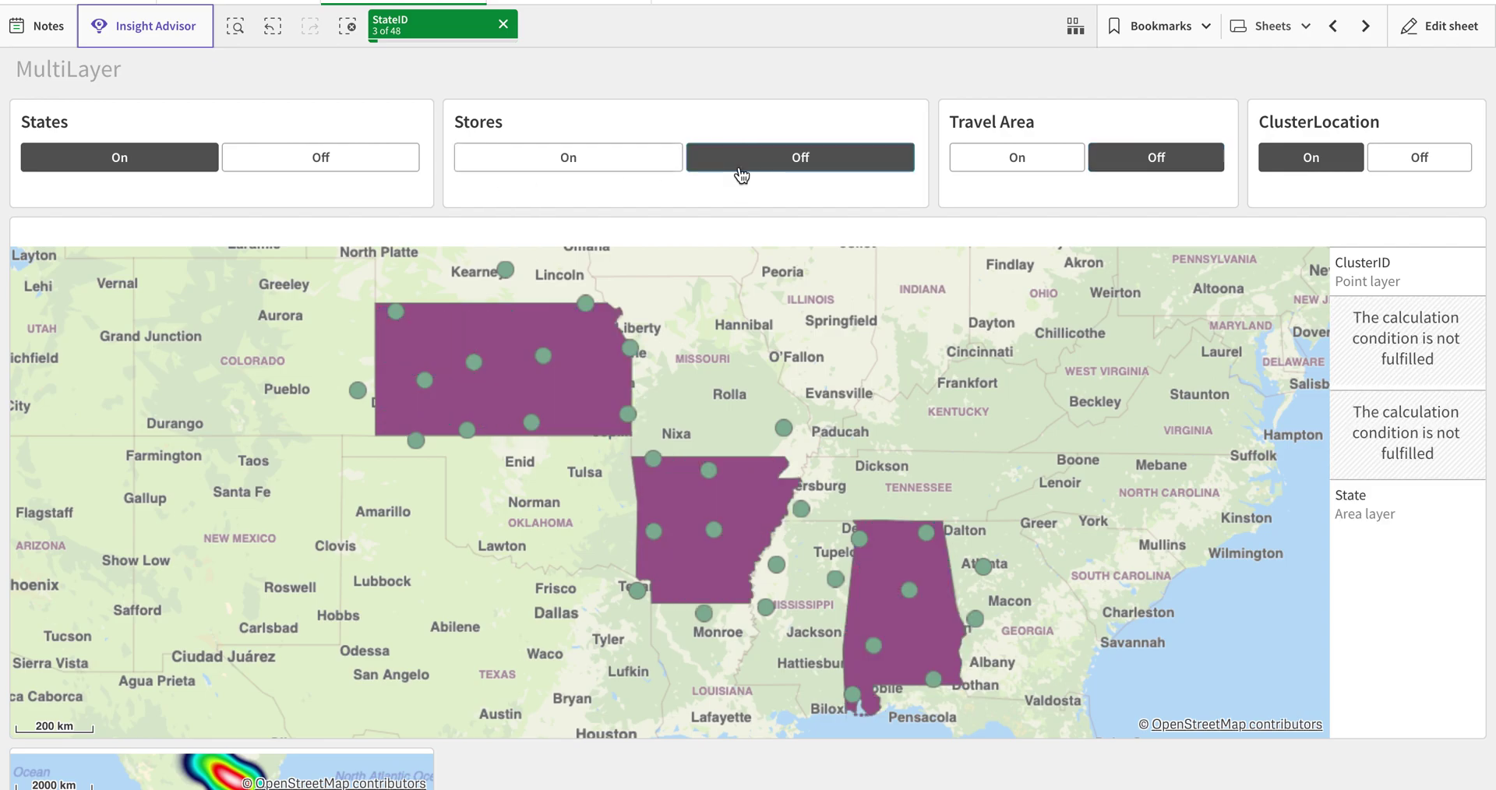